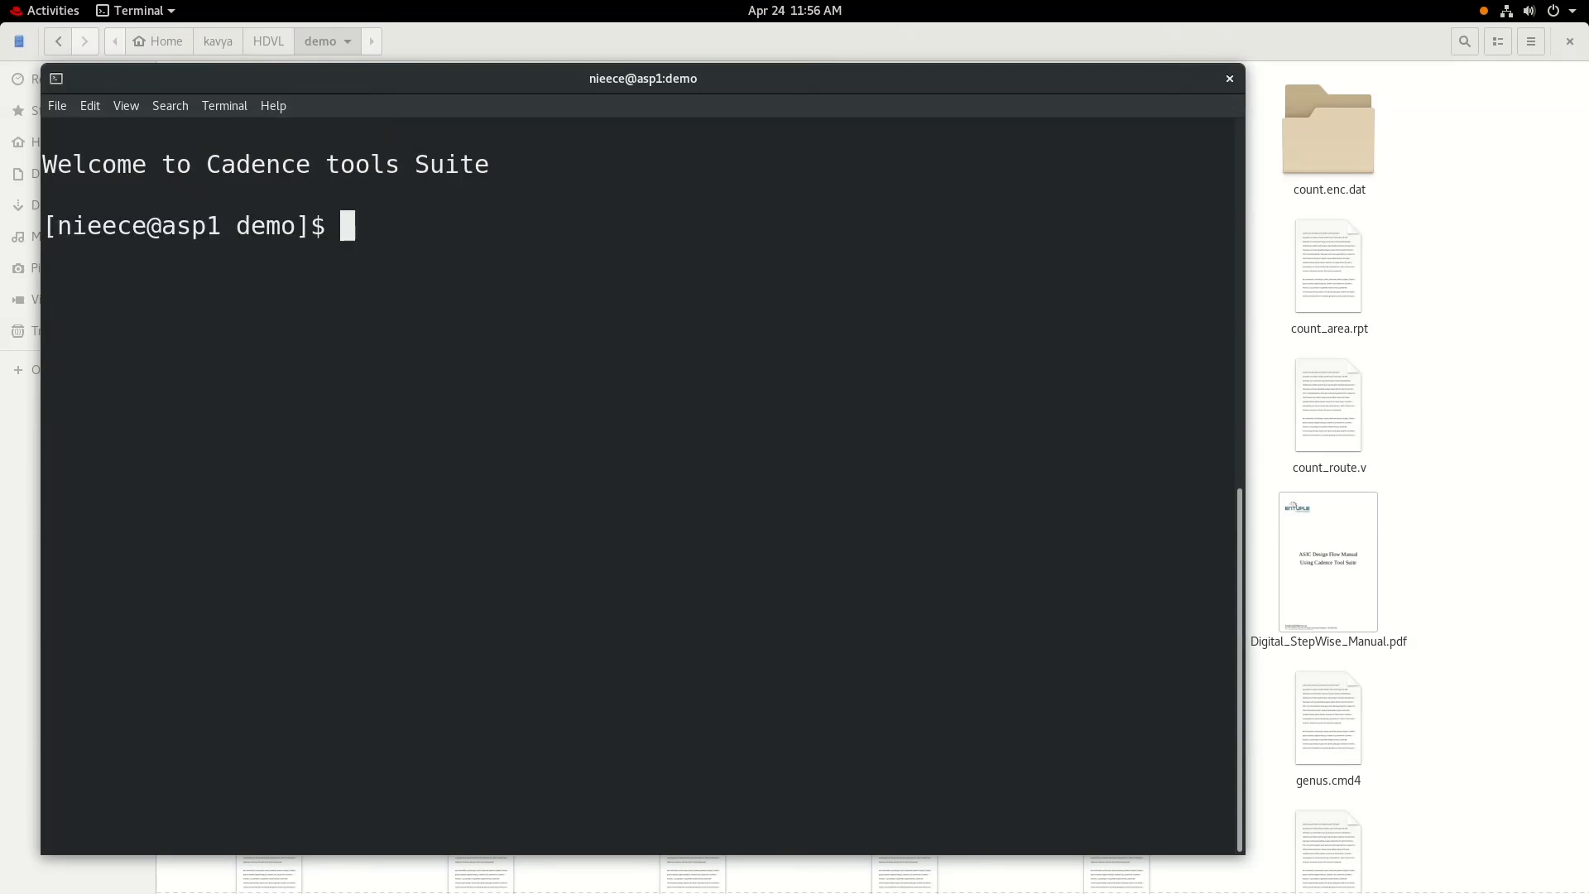
- Launch Innovus from the terminal in the demo folder and maximize its window
{"action": "type", "text": "innovus"}
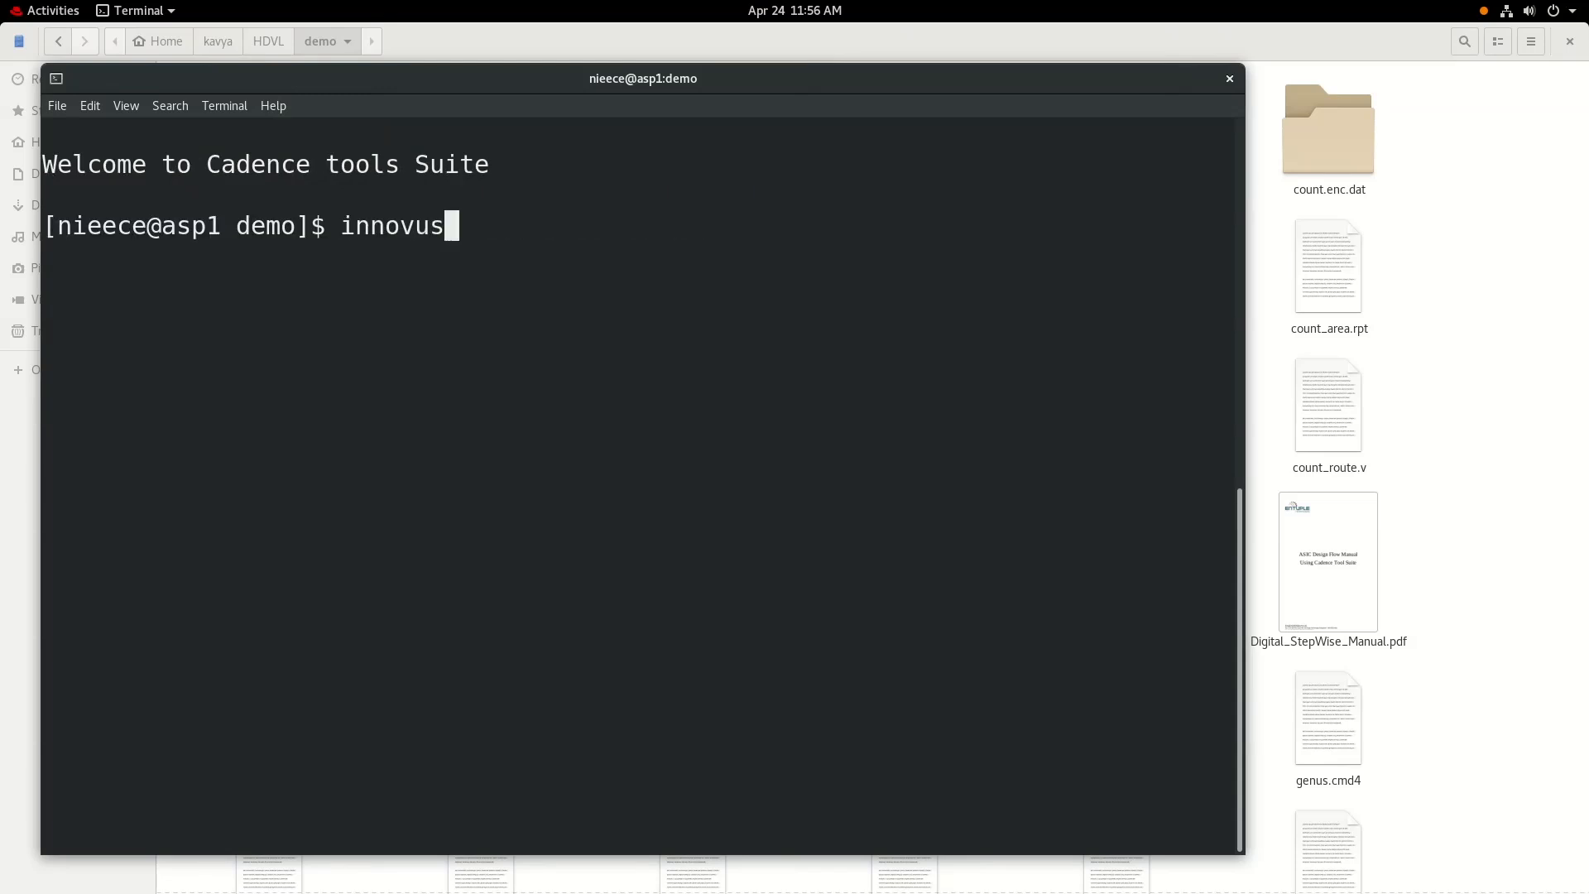
{"action": "key", "text": "Return"}
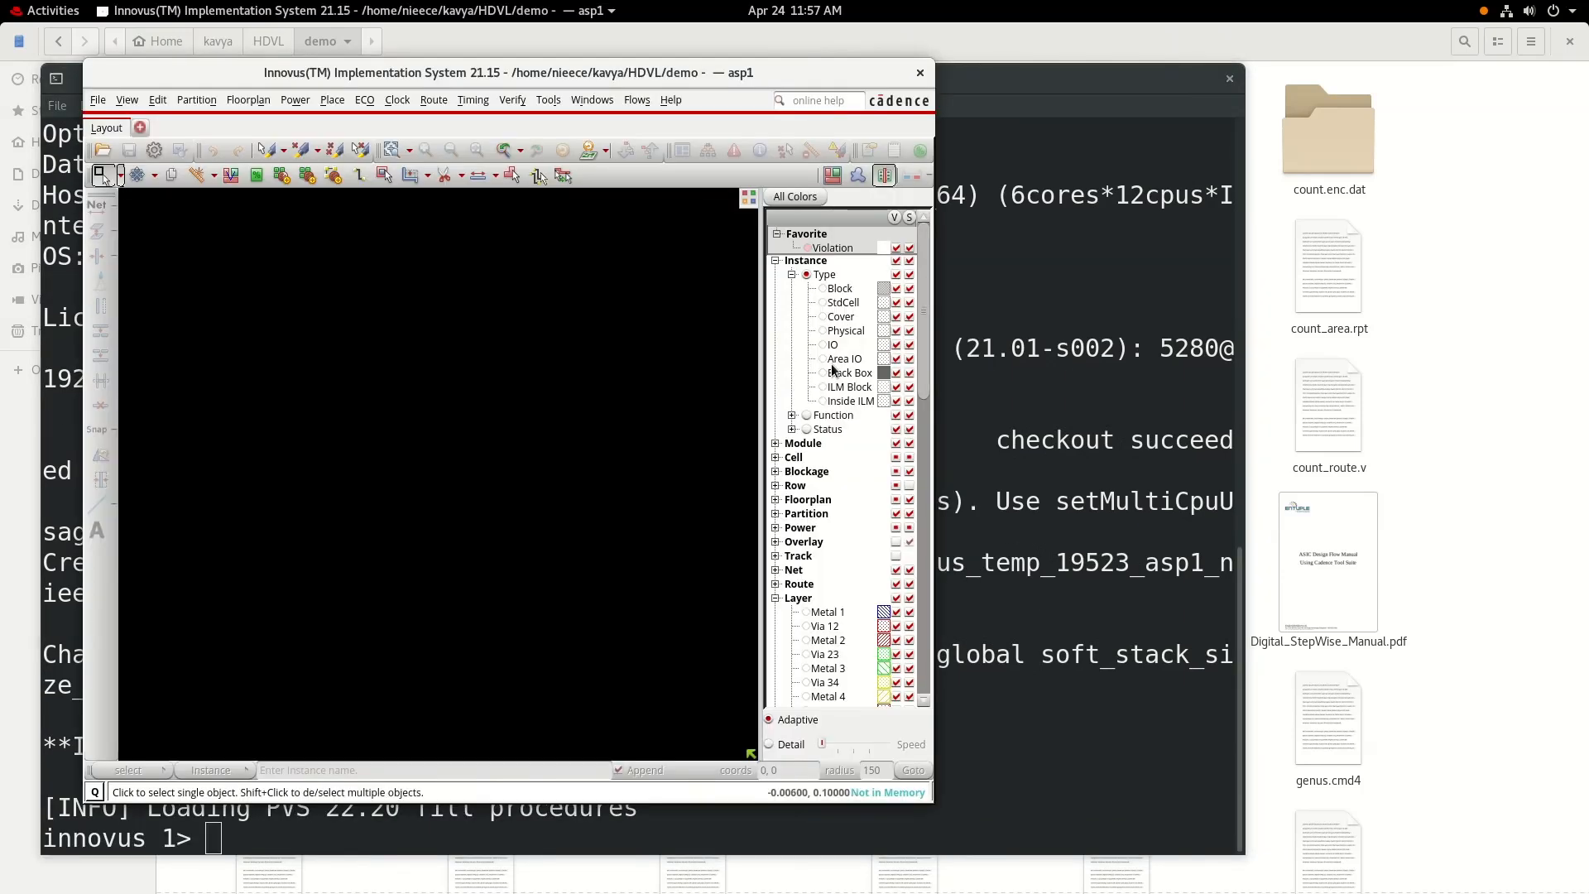
{"action": "left_click_drag", "start_coordinate": [596, 74], "coordinate": [704, 7]}
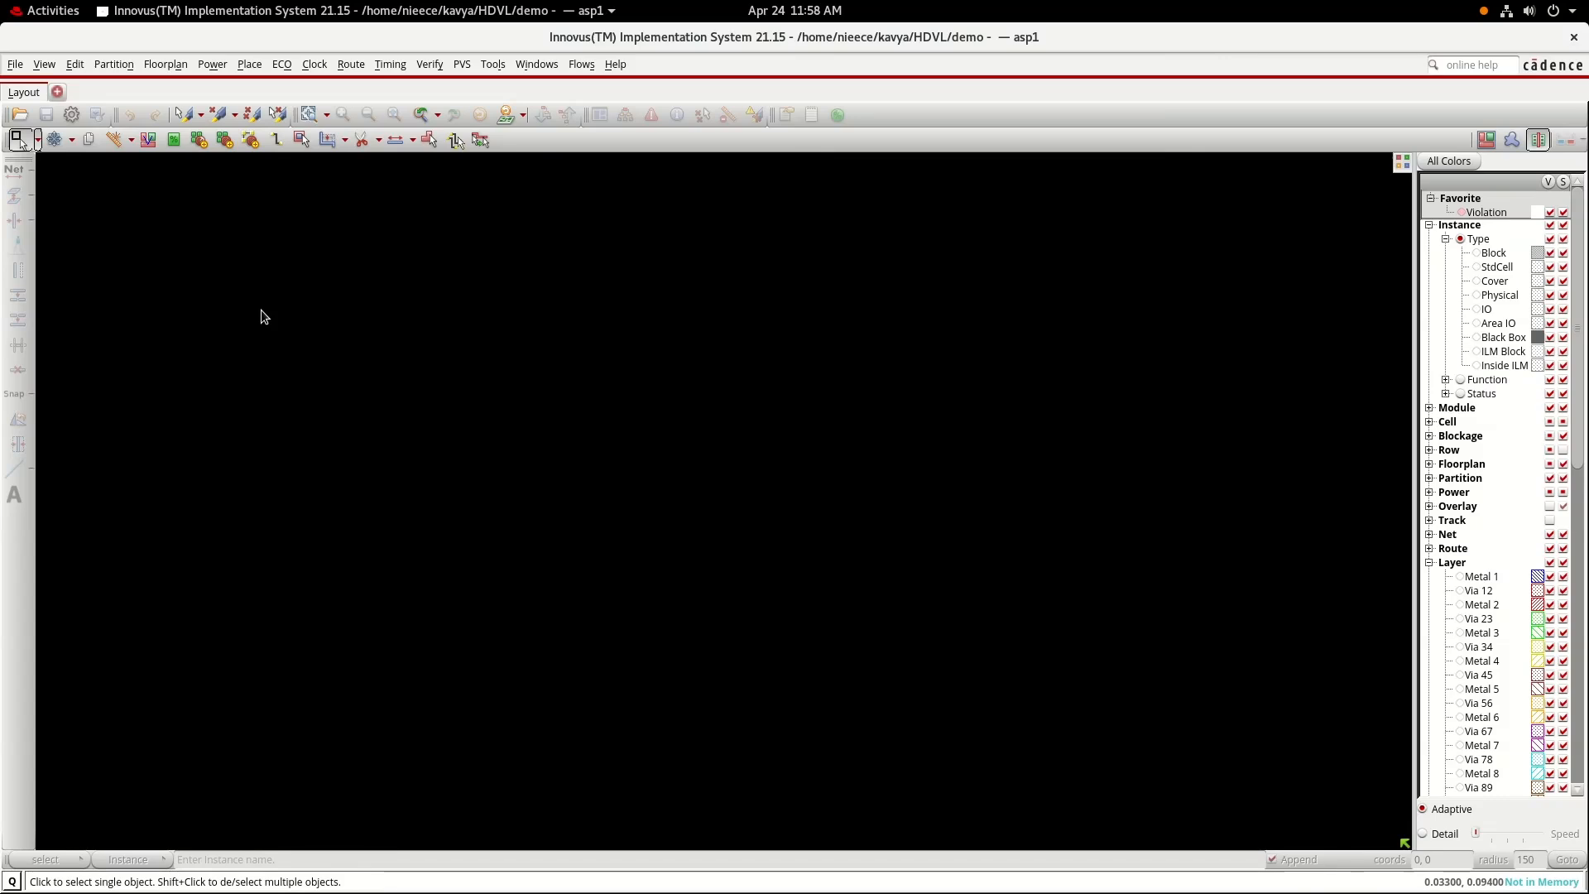
- Start a design import using count_netlist.v as the Verilog netlist, with the top cell auto-assigned
{"action": "left_click", "coordinate": [16, 67]}
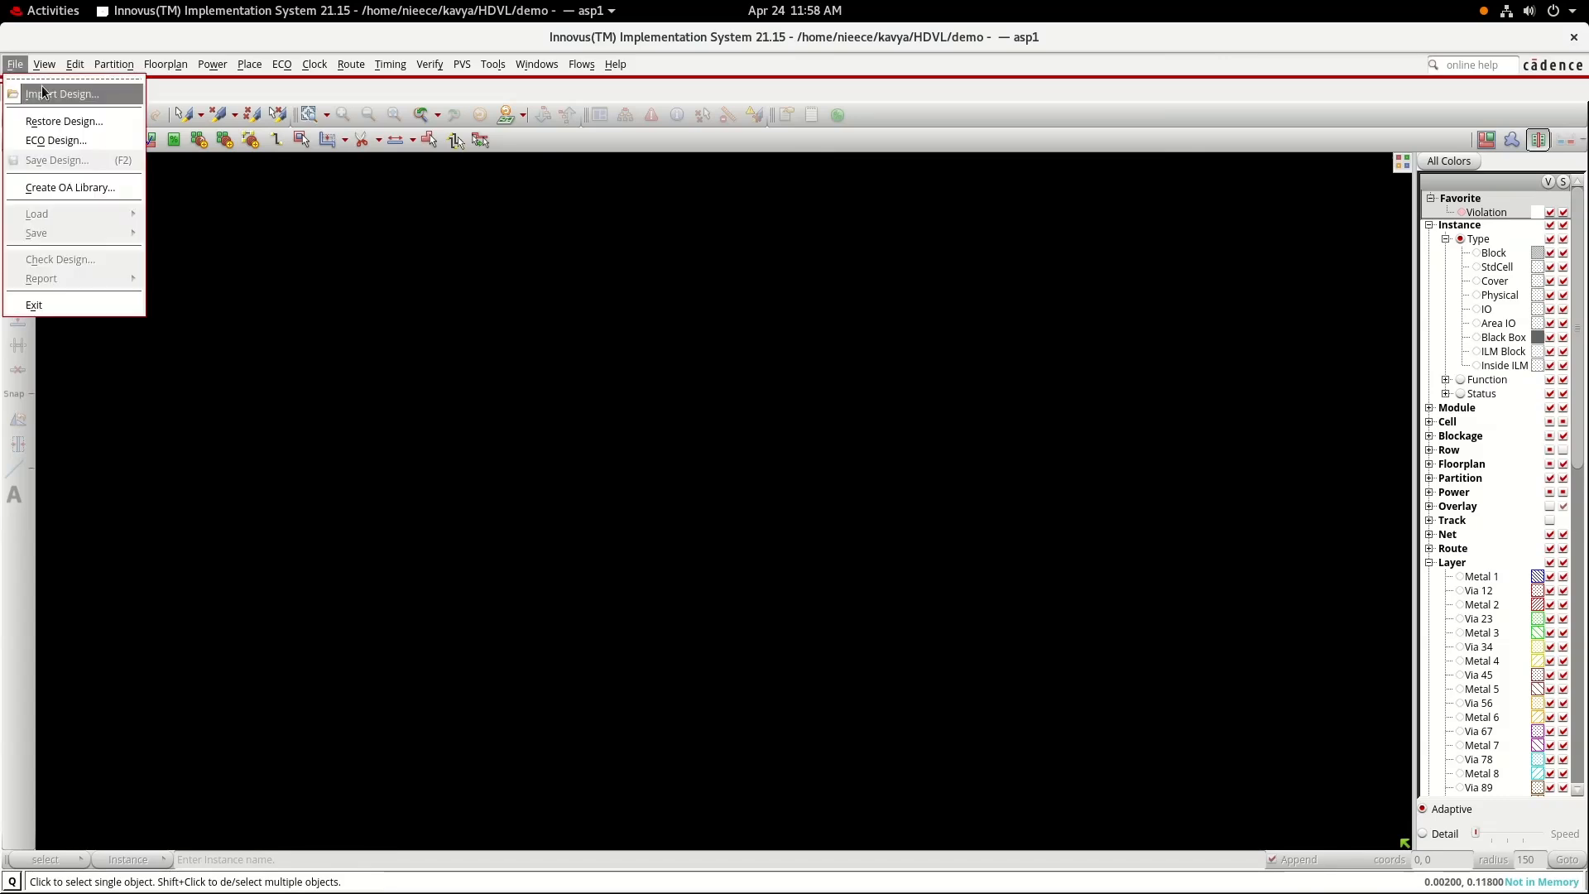
{"action": "left_click", "coordinate": [43, 91]}
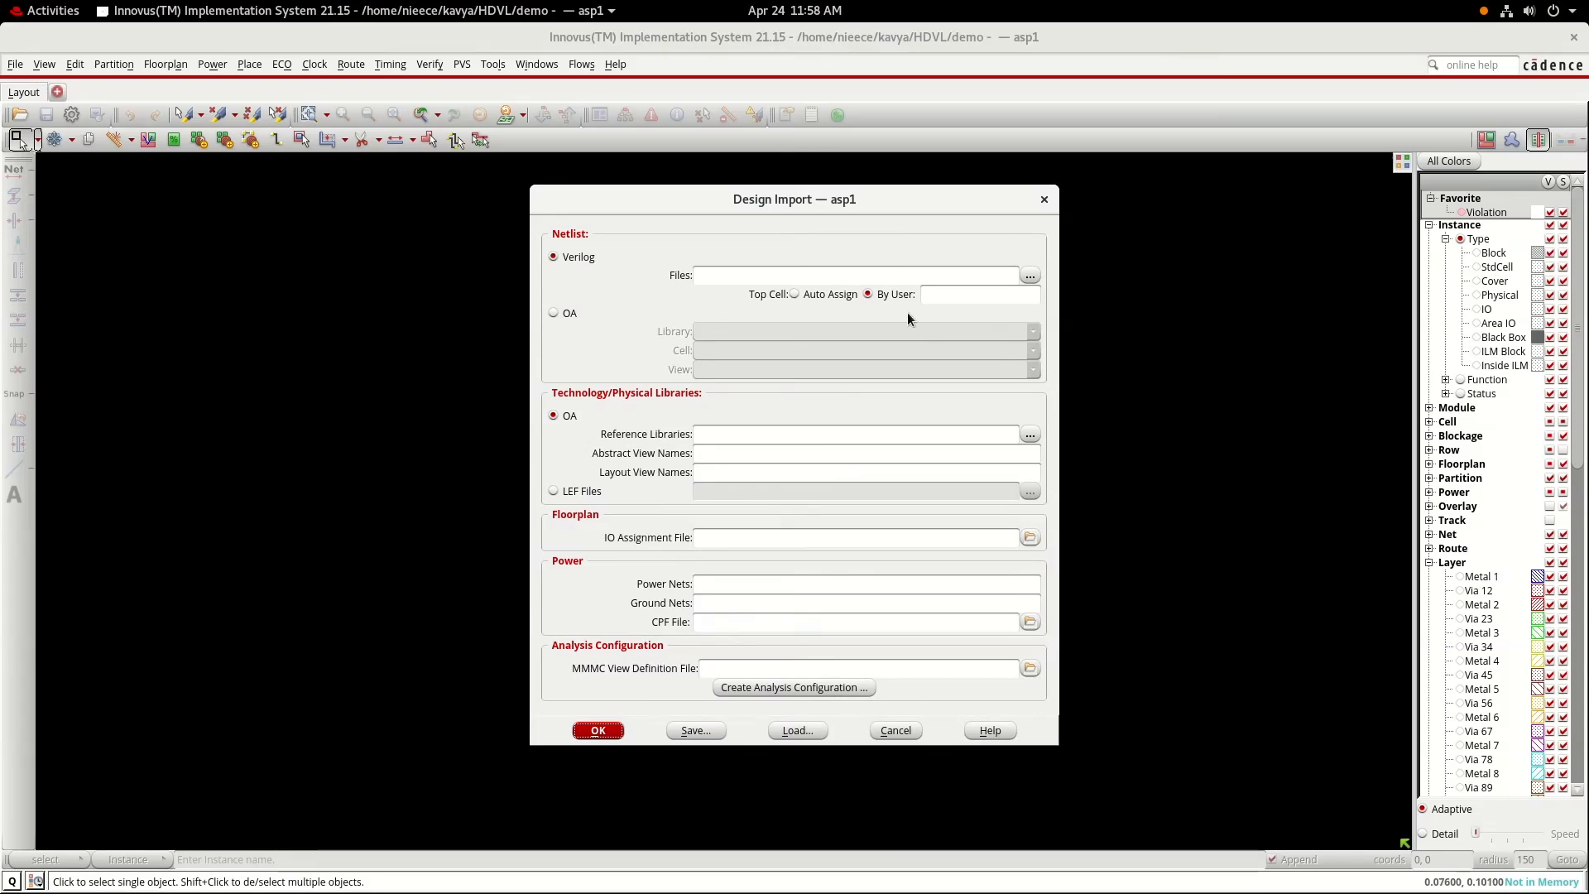
{"action": "left_click", "coordinate": [1029, 276]}
{"action": "left_click", "coordinate": [895, 330]}
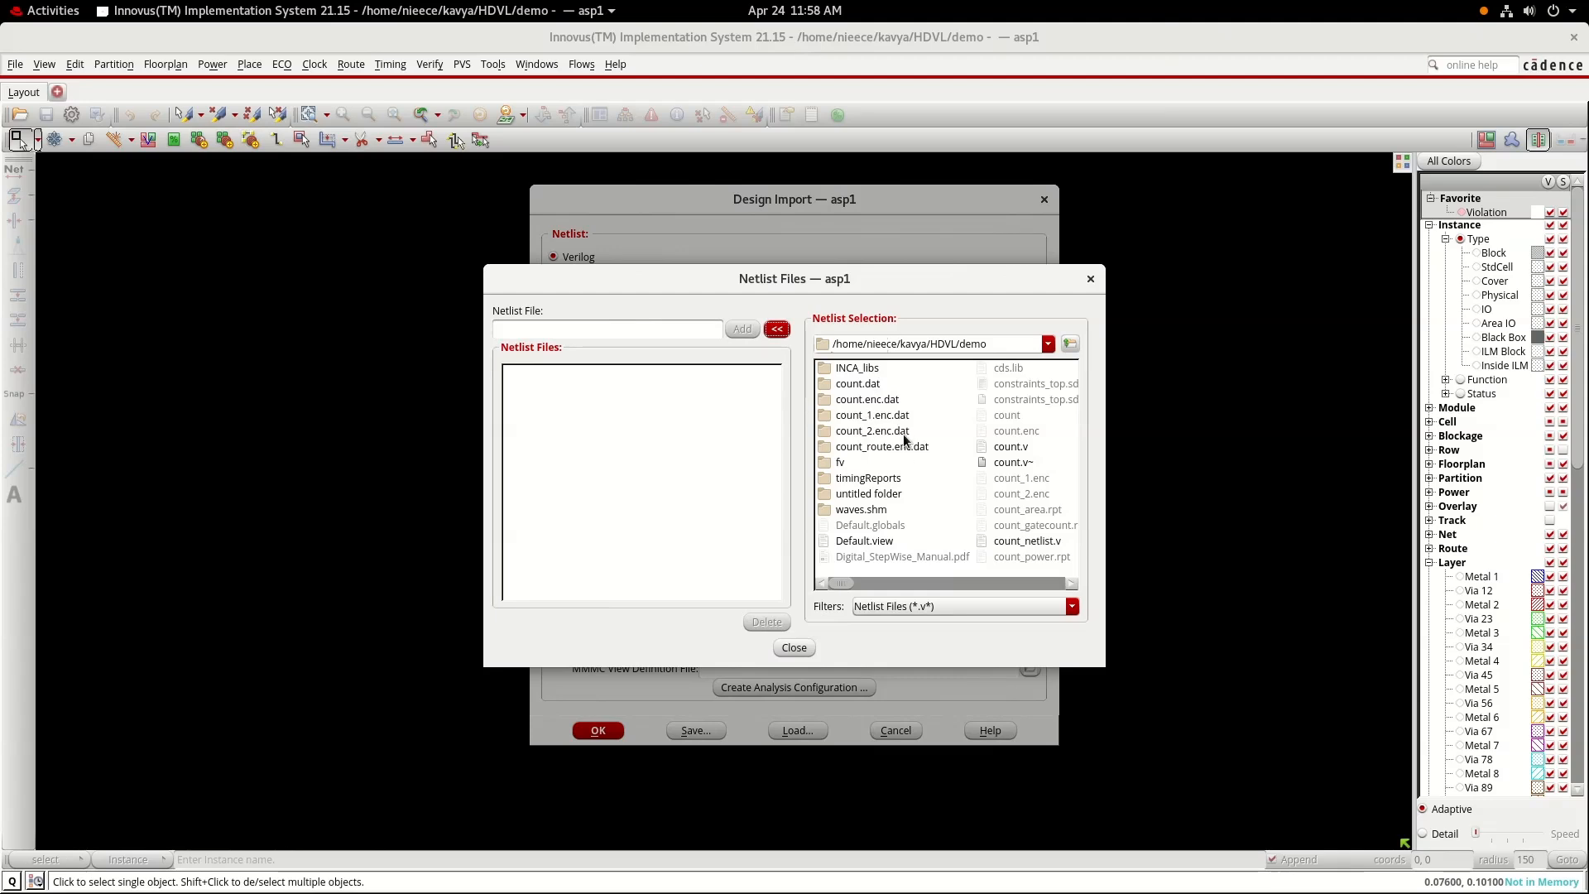
{"action": "scroll", "coordinate": [904, 505], "scroll_direction": "down", "scroll_amount": 10}
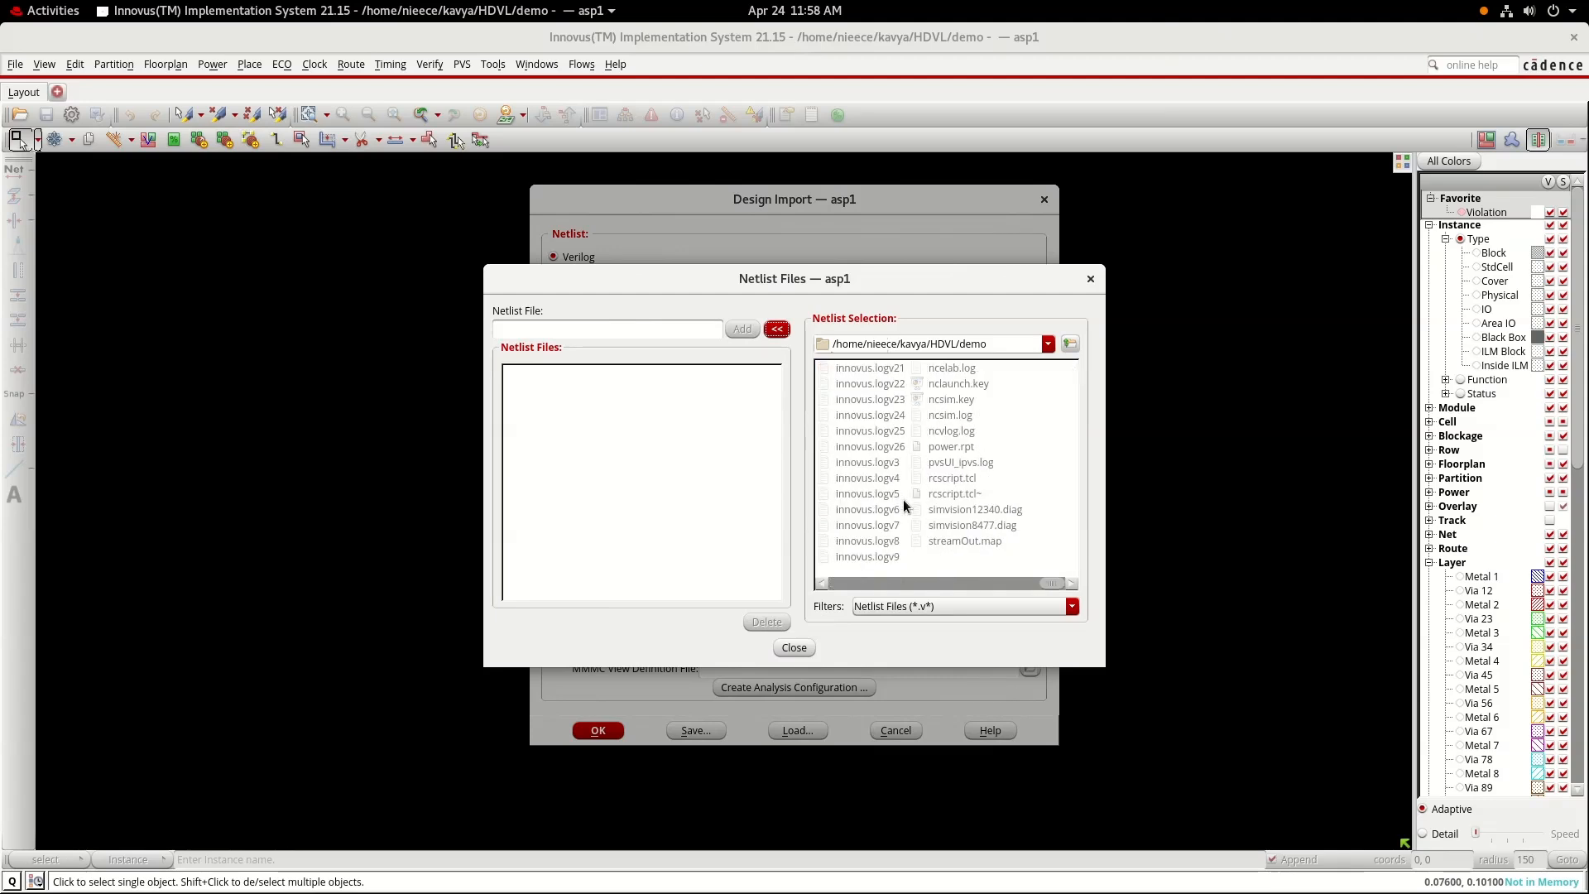
{"action": "scroll", "coordinate": [902, 499], "scroll_direction": "up", "scroll_amount": 10}
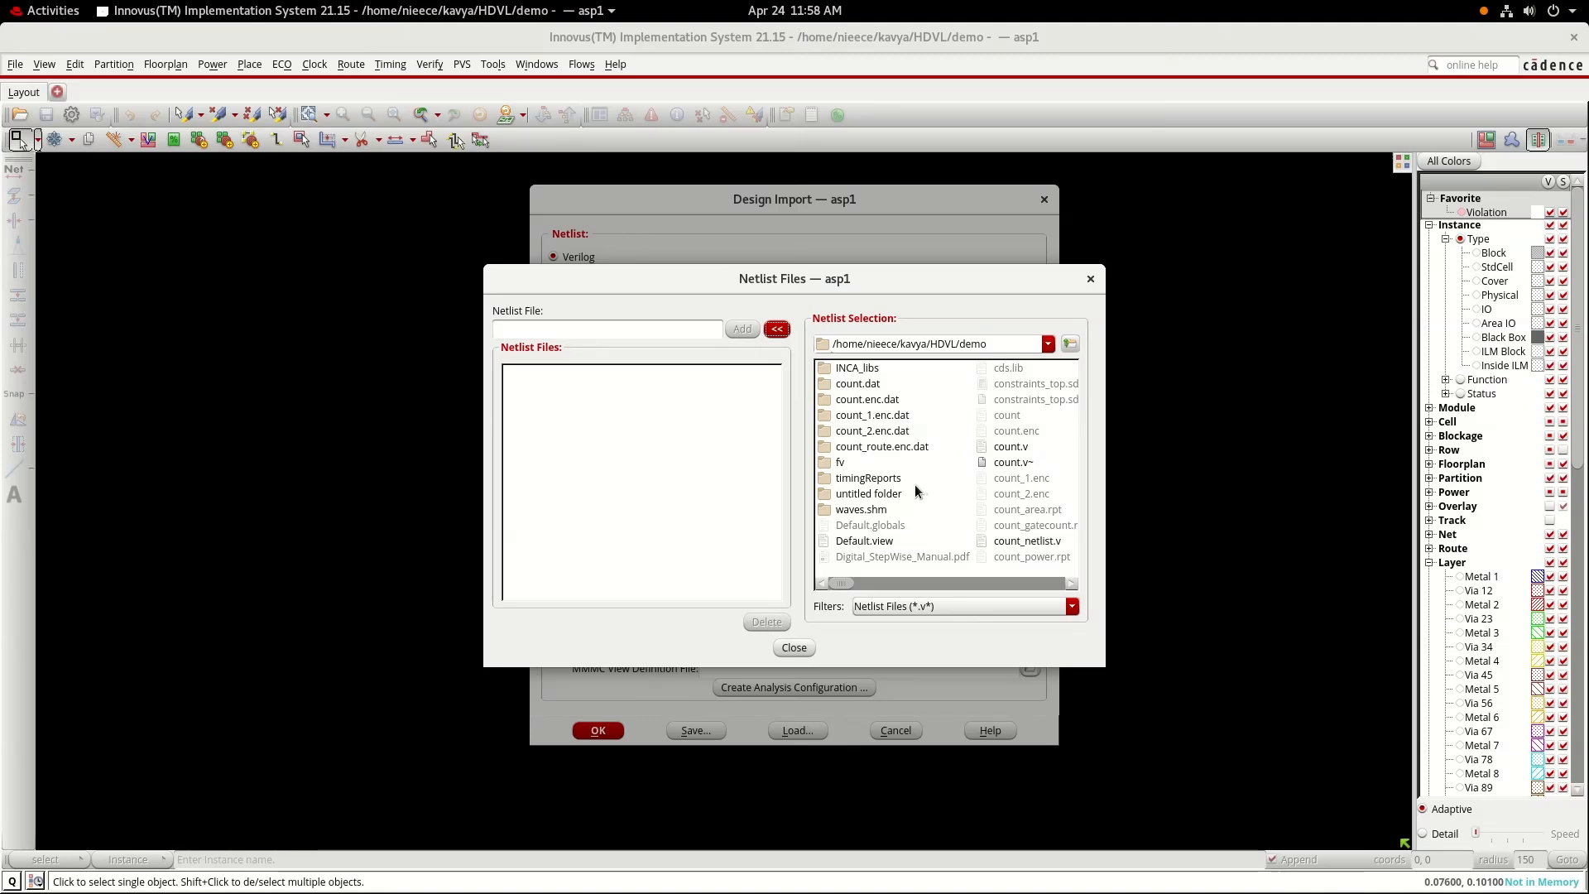
{"action": "left_click", "coordinate": [1044, 540]}
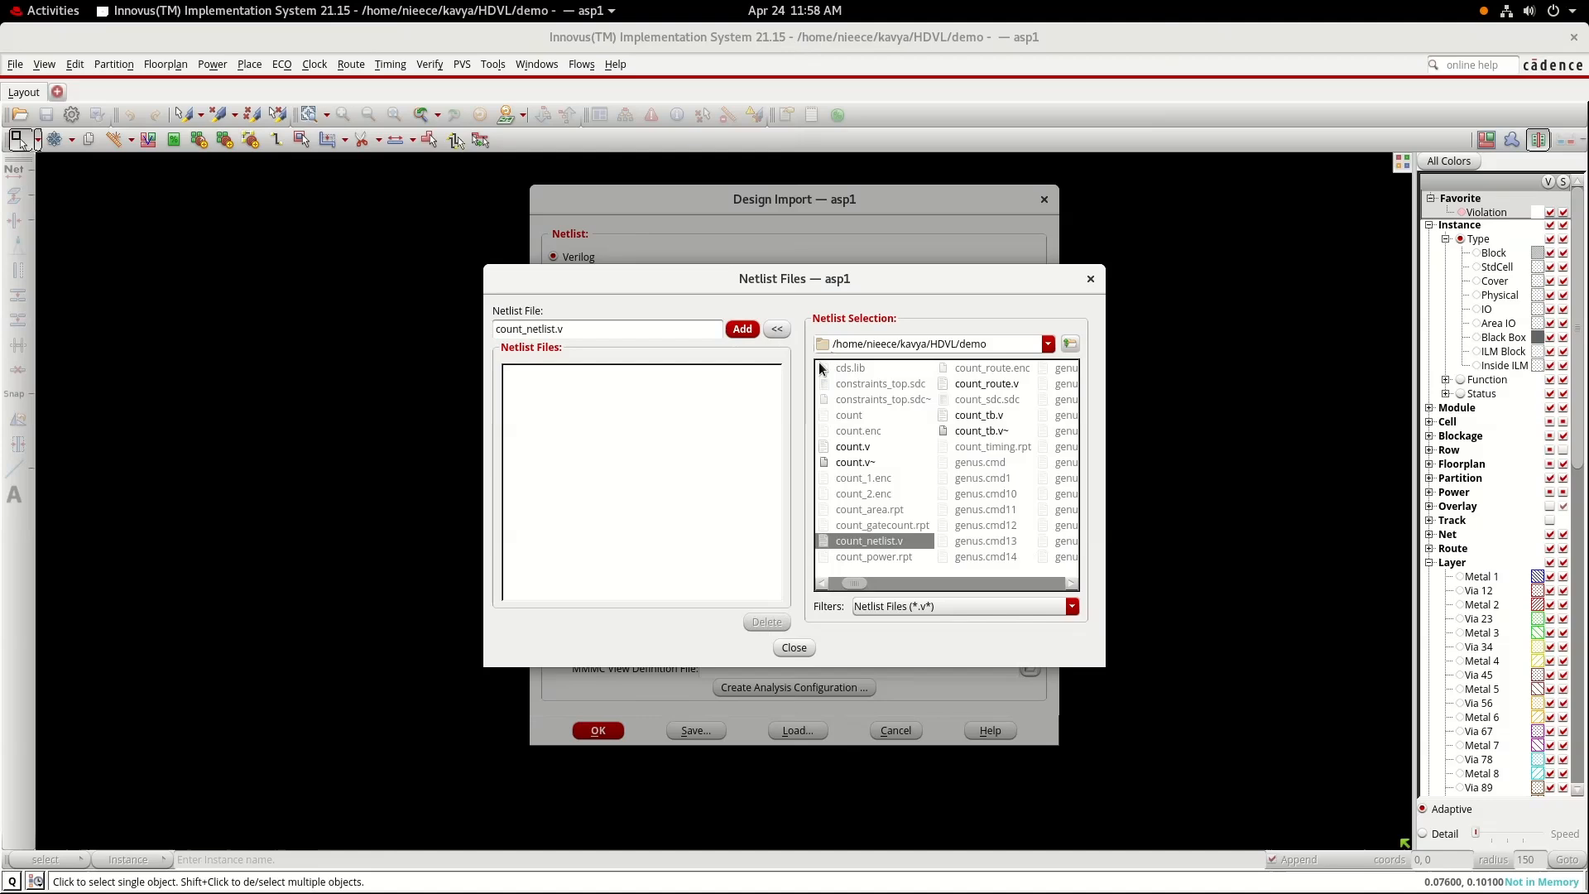
{"action": "left_click", "coordinate": [773, 329]}
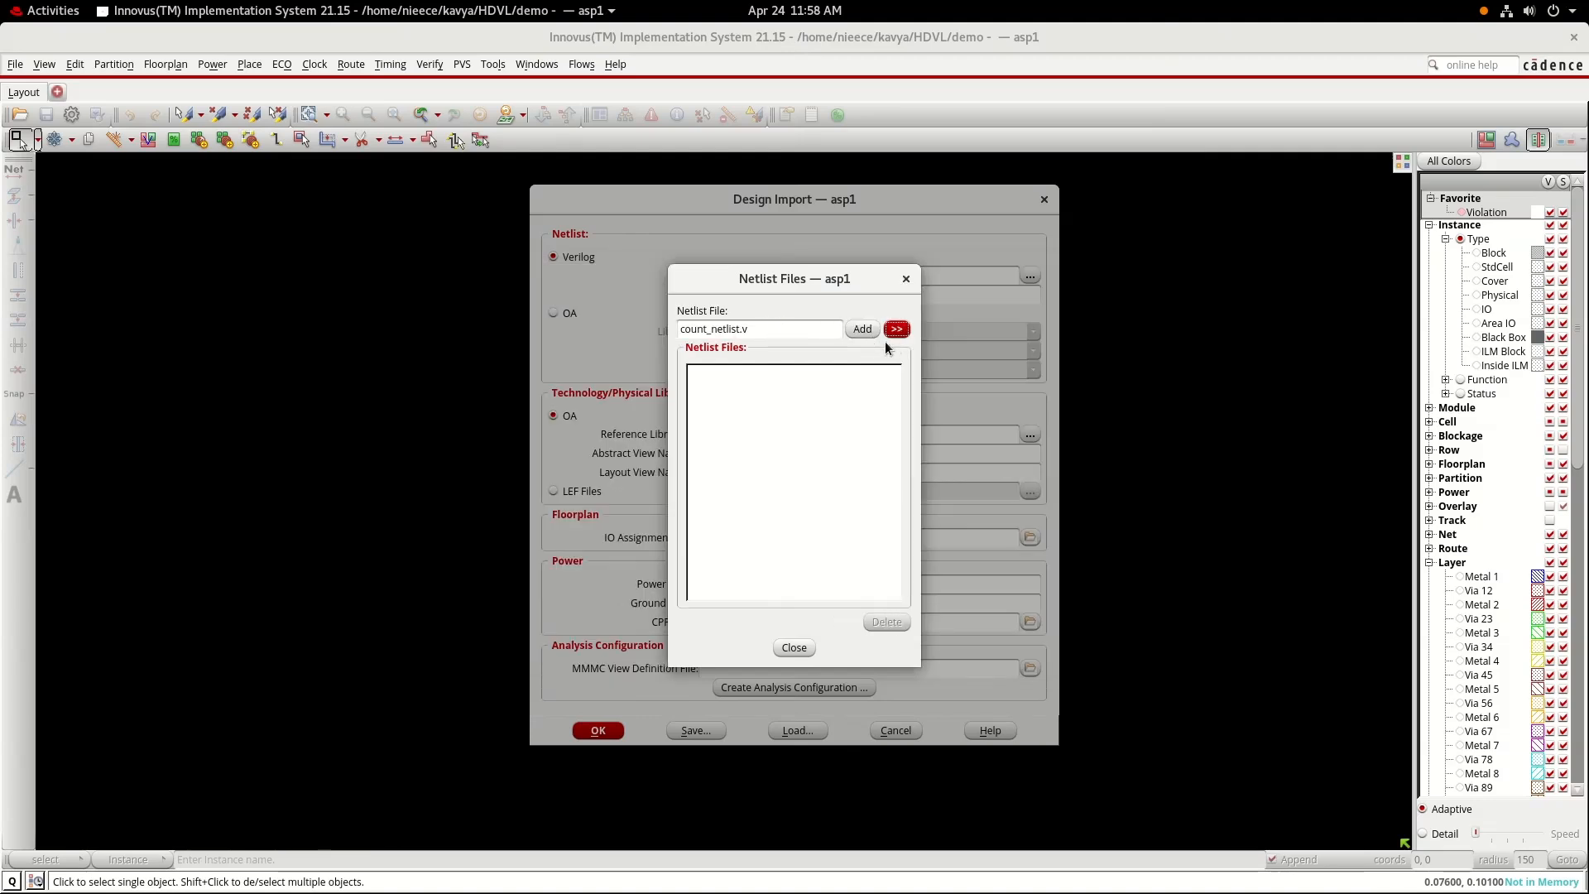
{"action": "left_click", "coordinate": [864, 331]}
{"action": "left_click", "coordinate": [799, 646]}
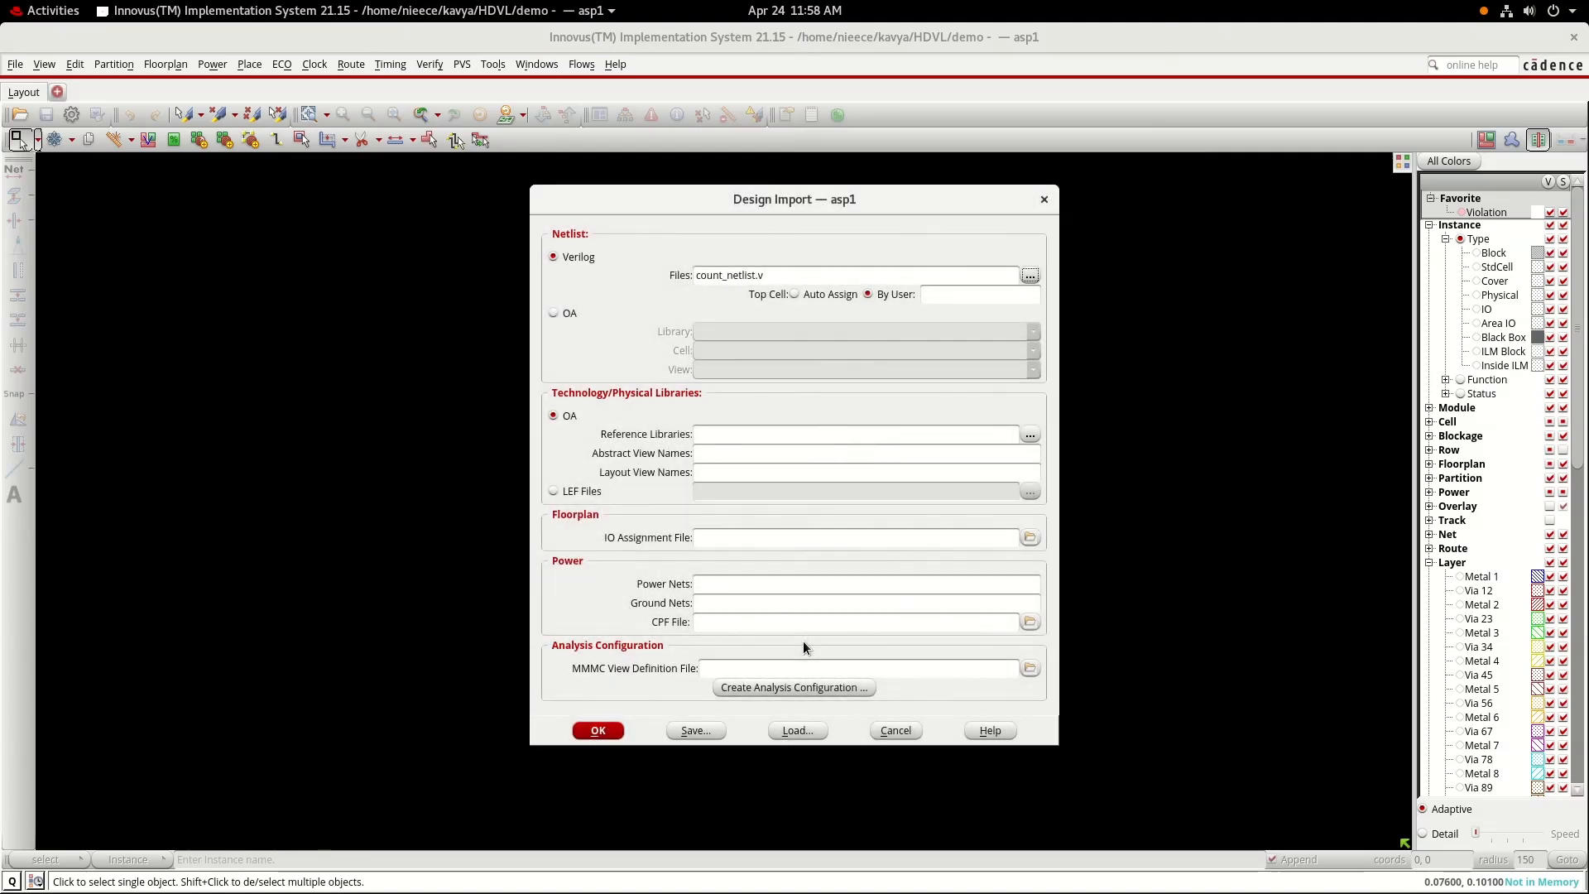
{"action": "left_click", "coordinate": [807, 293]}
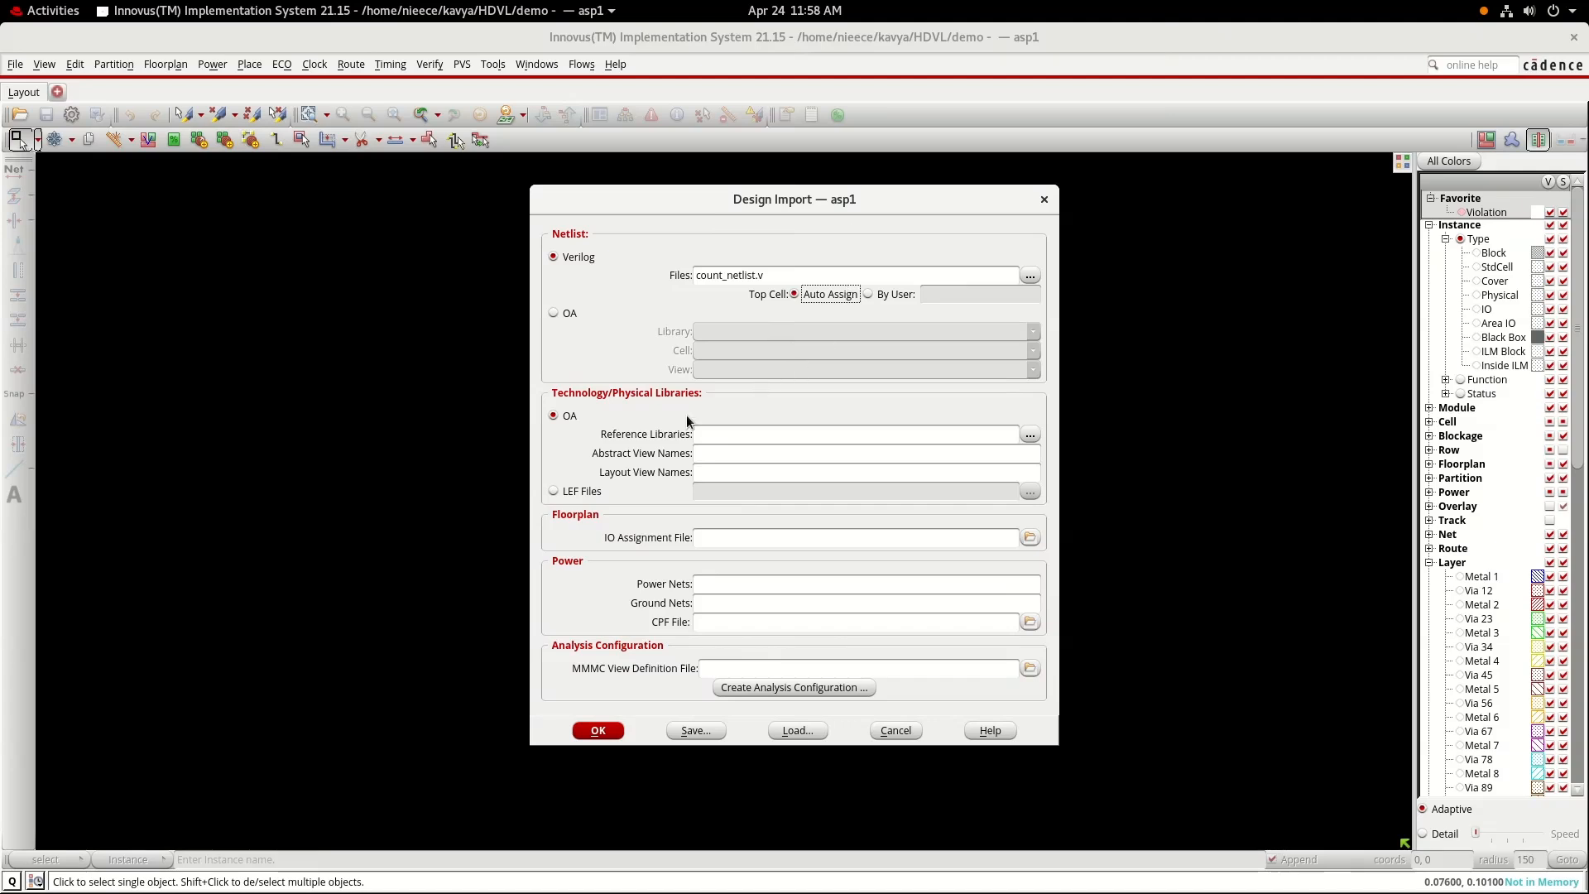
- Set the technology libraries to LEF files and browse to the folder /home/install/FOUNDRY/digital/90nm/dig/lef
{"action": "left_click", "coordinate": [553, 492]}
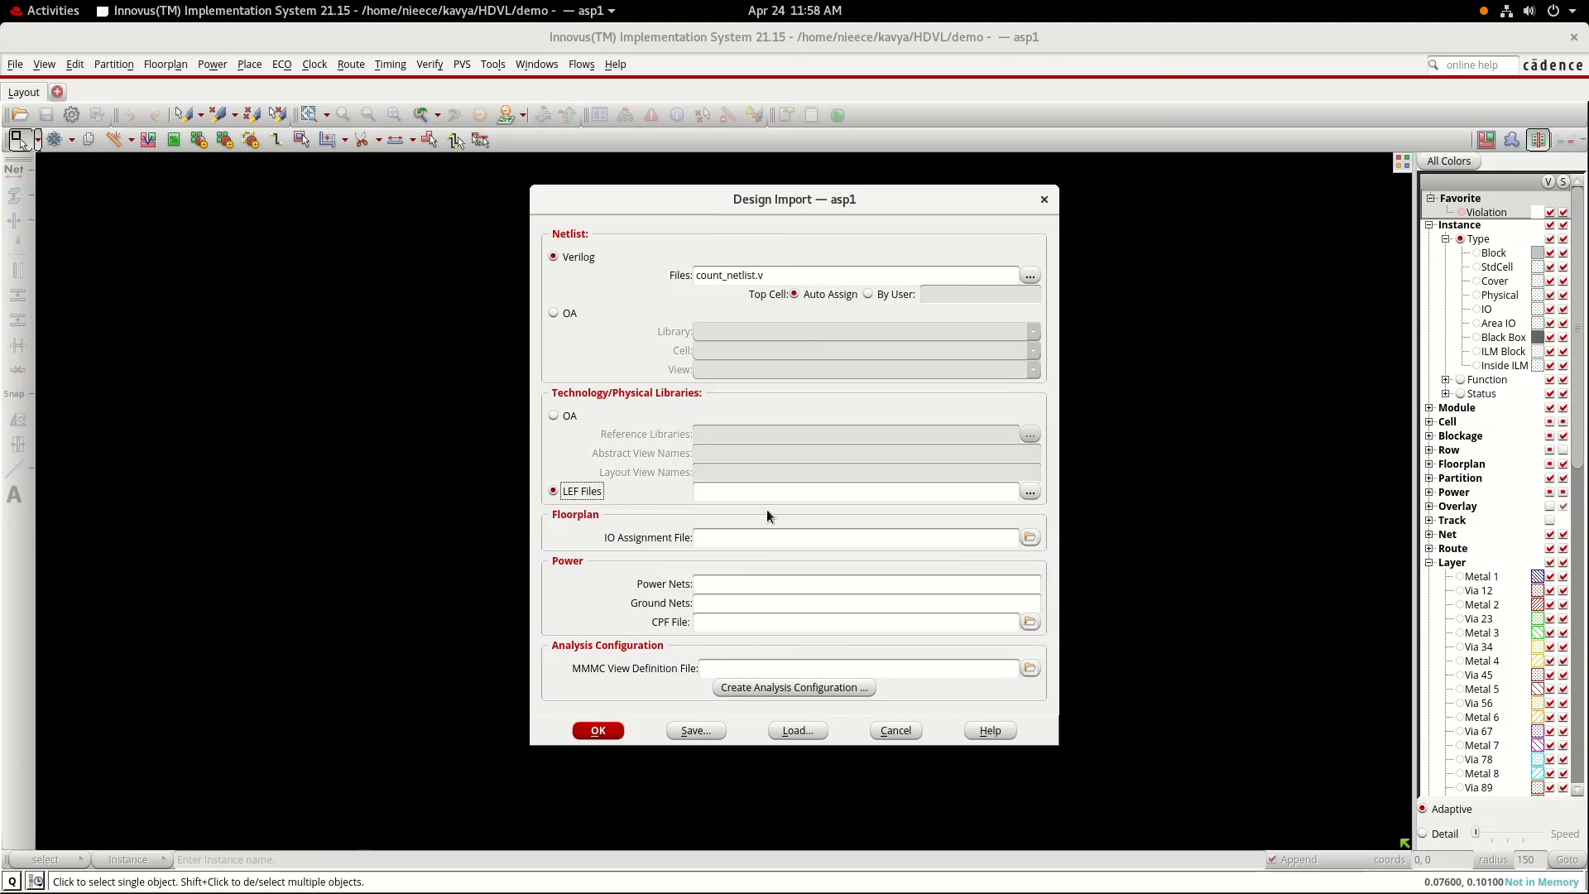
{"action": "left_click", "coordinate": [1030, 492]}
{"action": "left_click", "coordinate": [897, 330]}
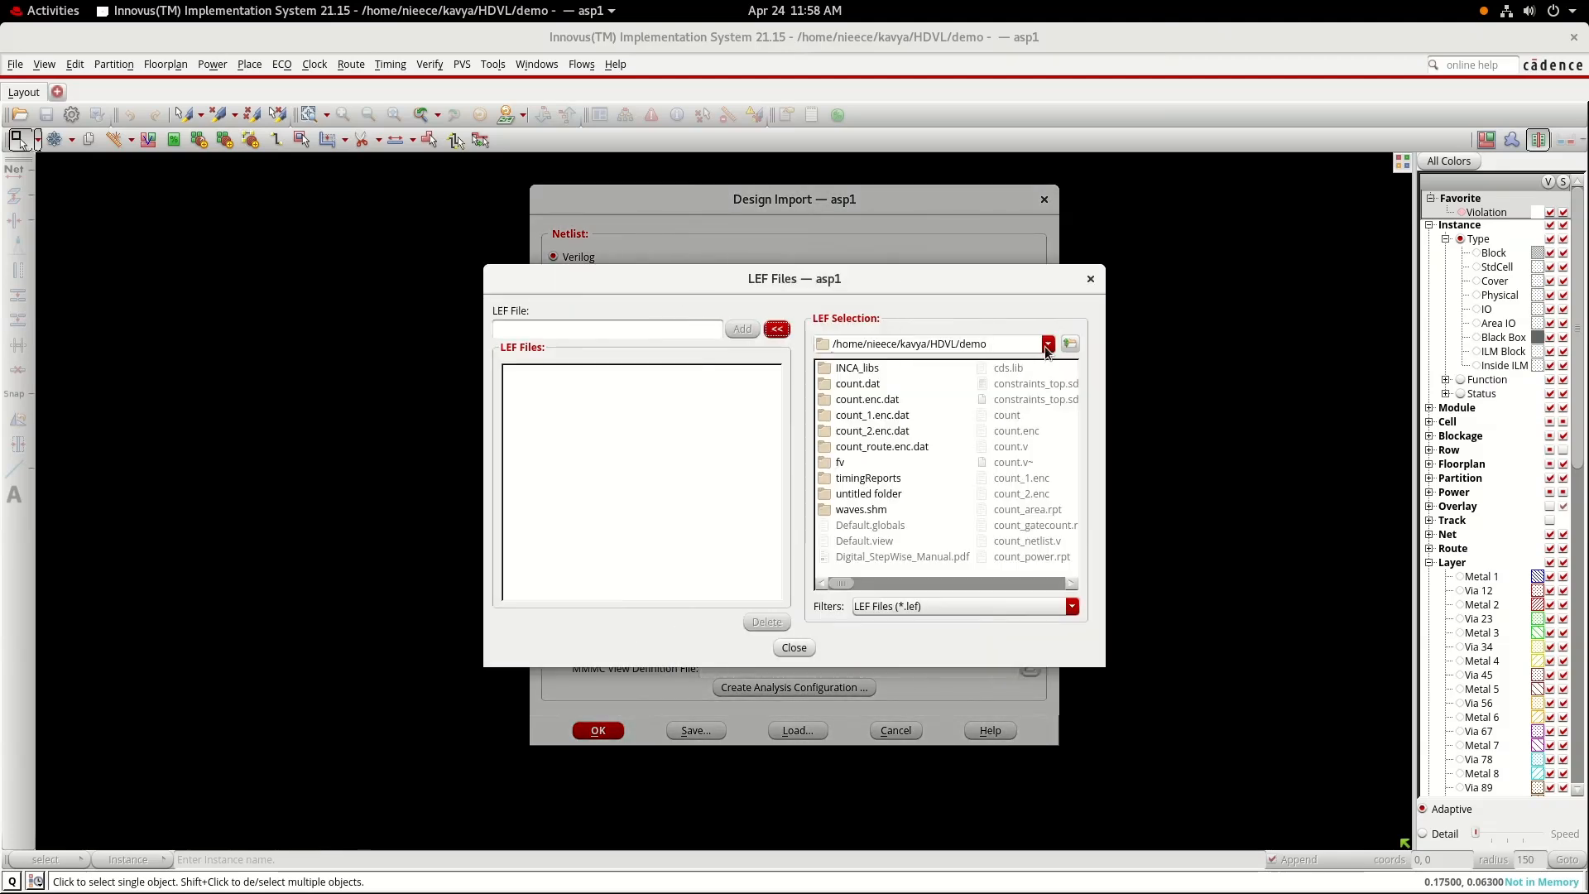
{"action": "left_click", "coordinate": [1047, 345]}
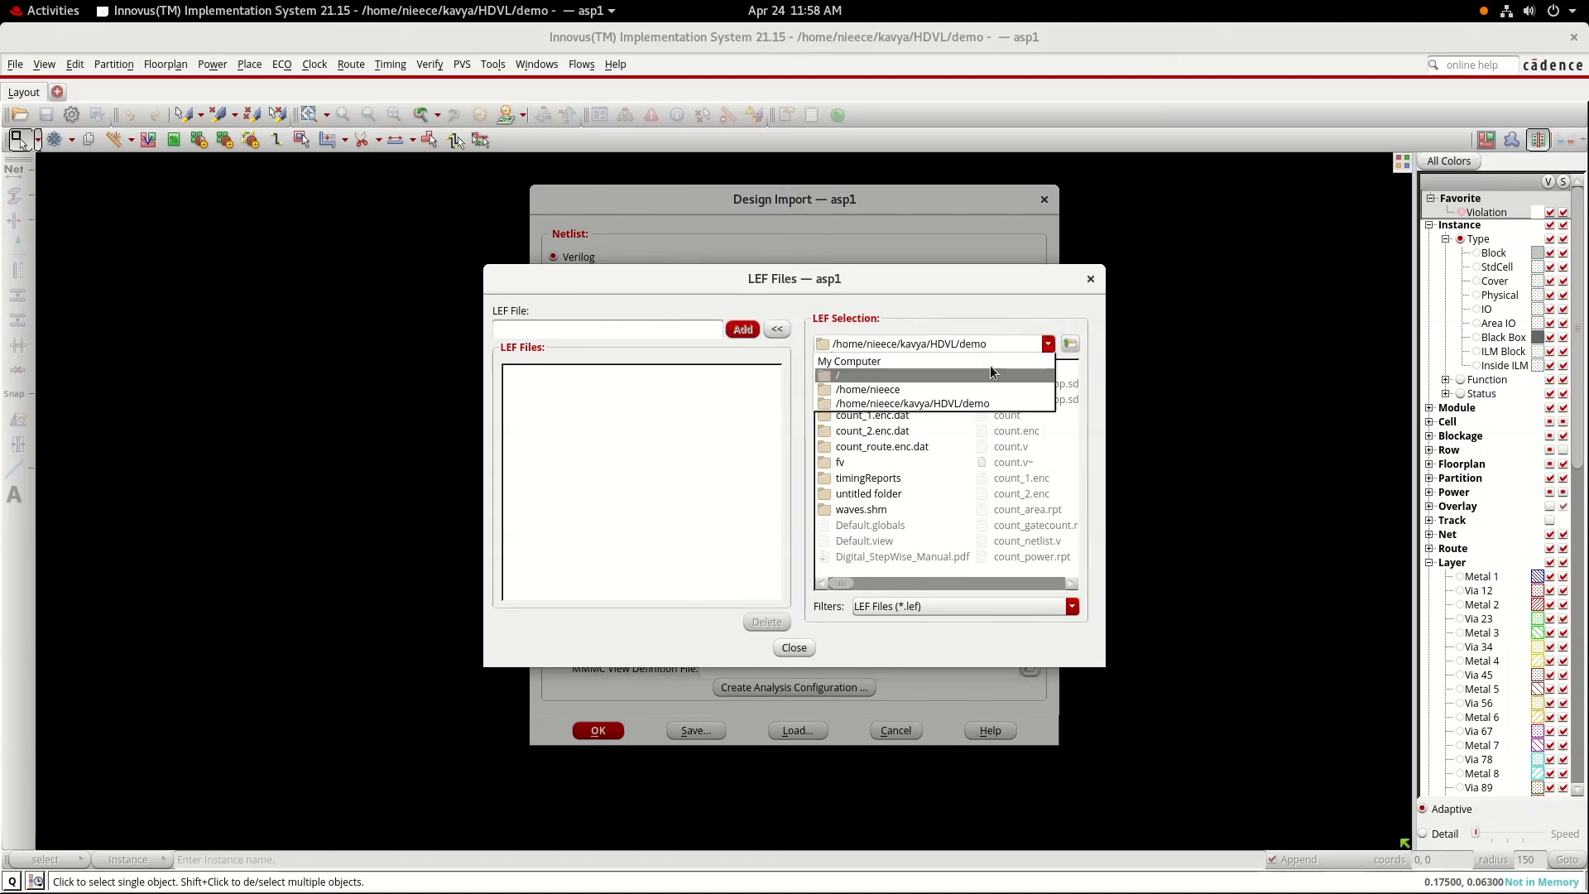
{"action": "left_click", "coordinate": [952, 387]}
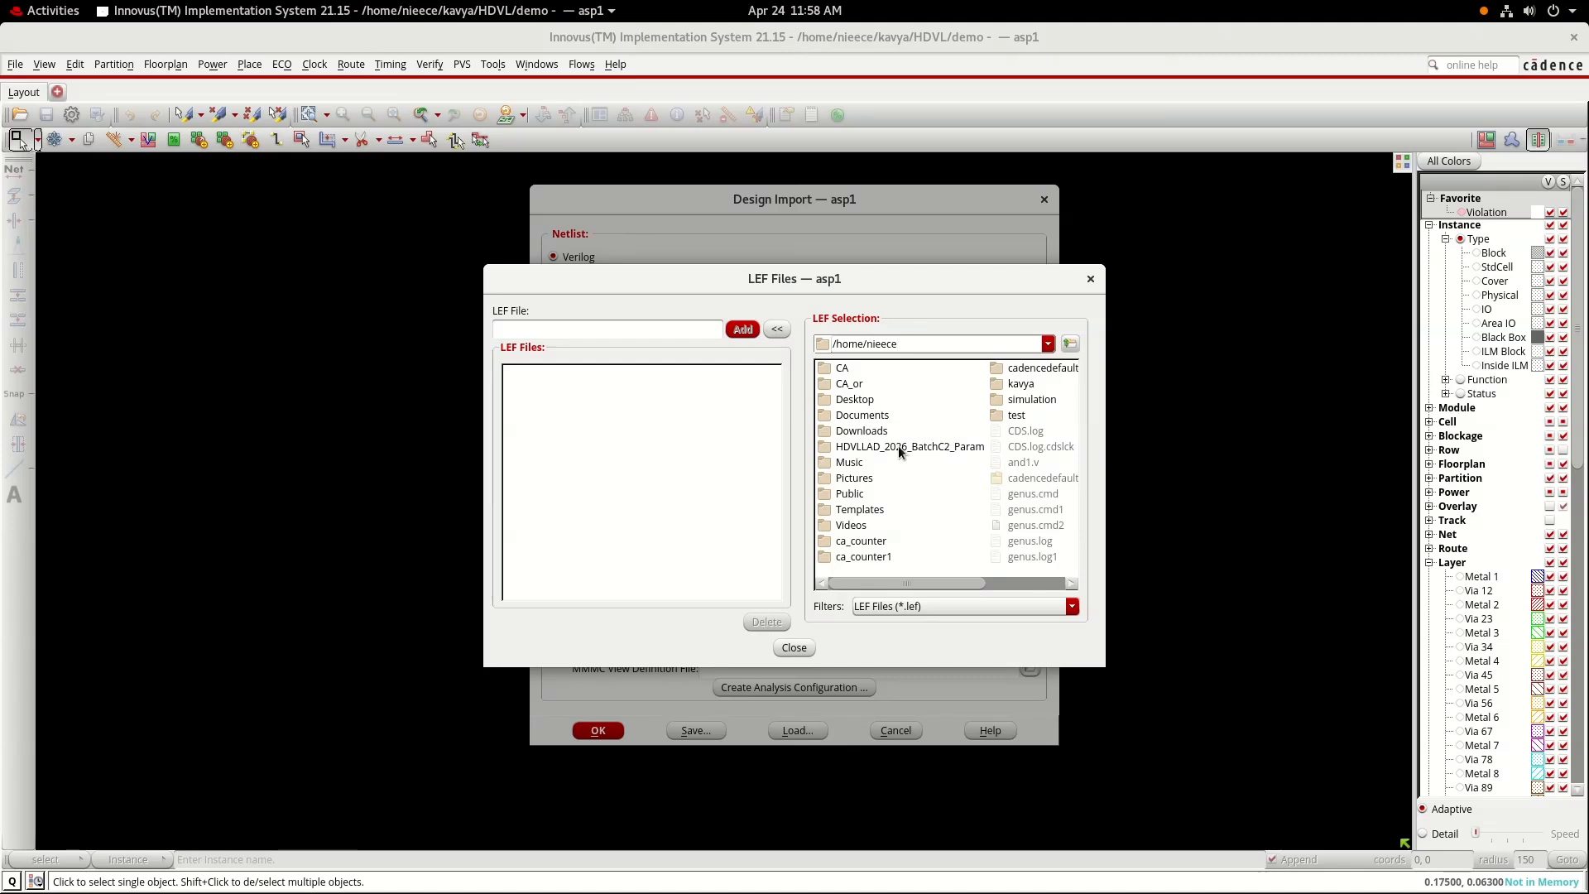
{"action": "scroll", "coordinate": [895, 445], "scroll_direction": "right", "scroll_amount": 2}
{"action": "scroll", "coordinate": [895, 445], "scroll_direction": "left", "scroll_amount": 2}
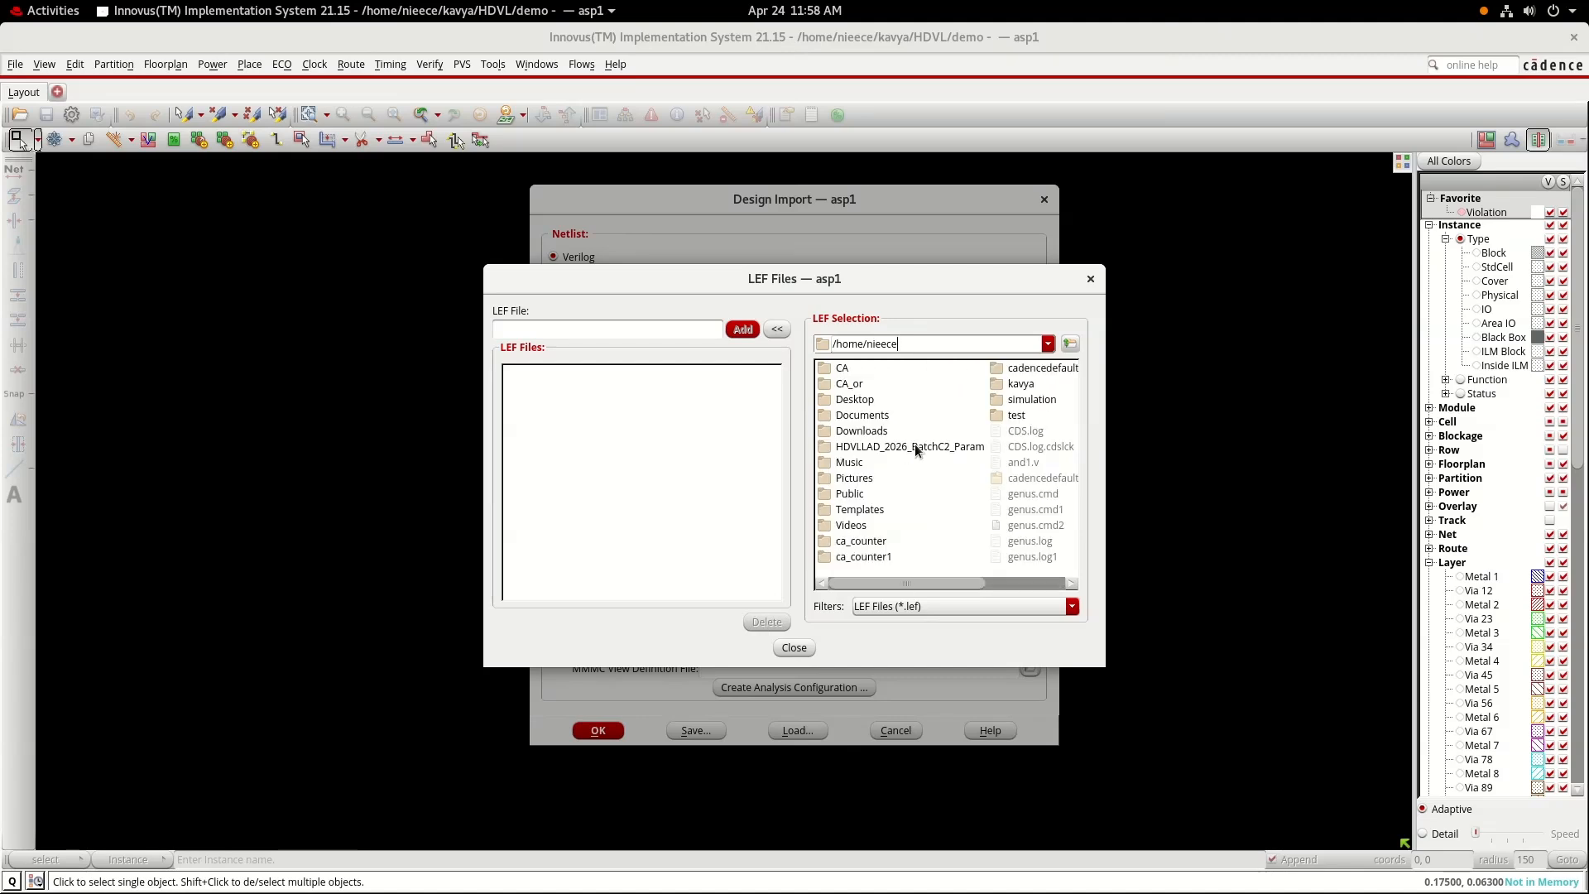
{"action": "left_click", "coordinate": [1069, 344]}
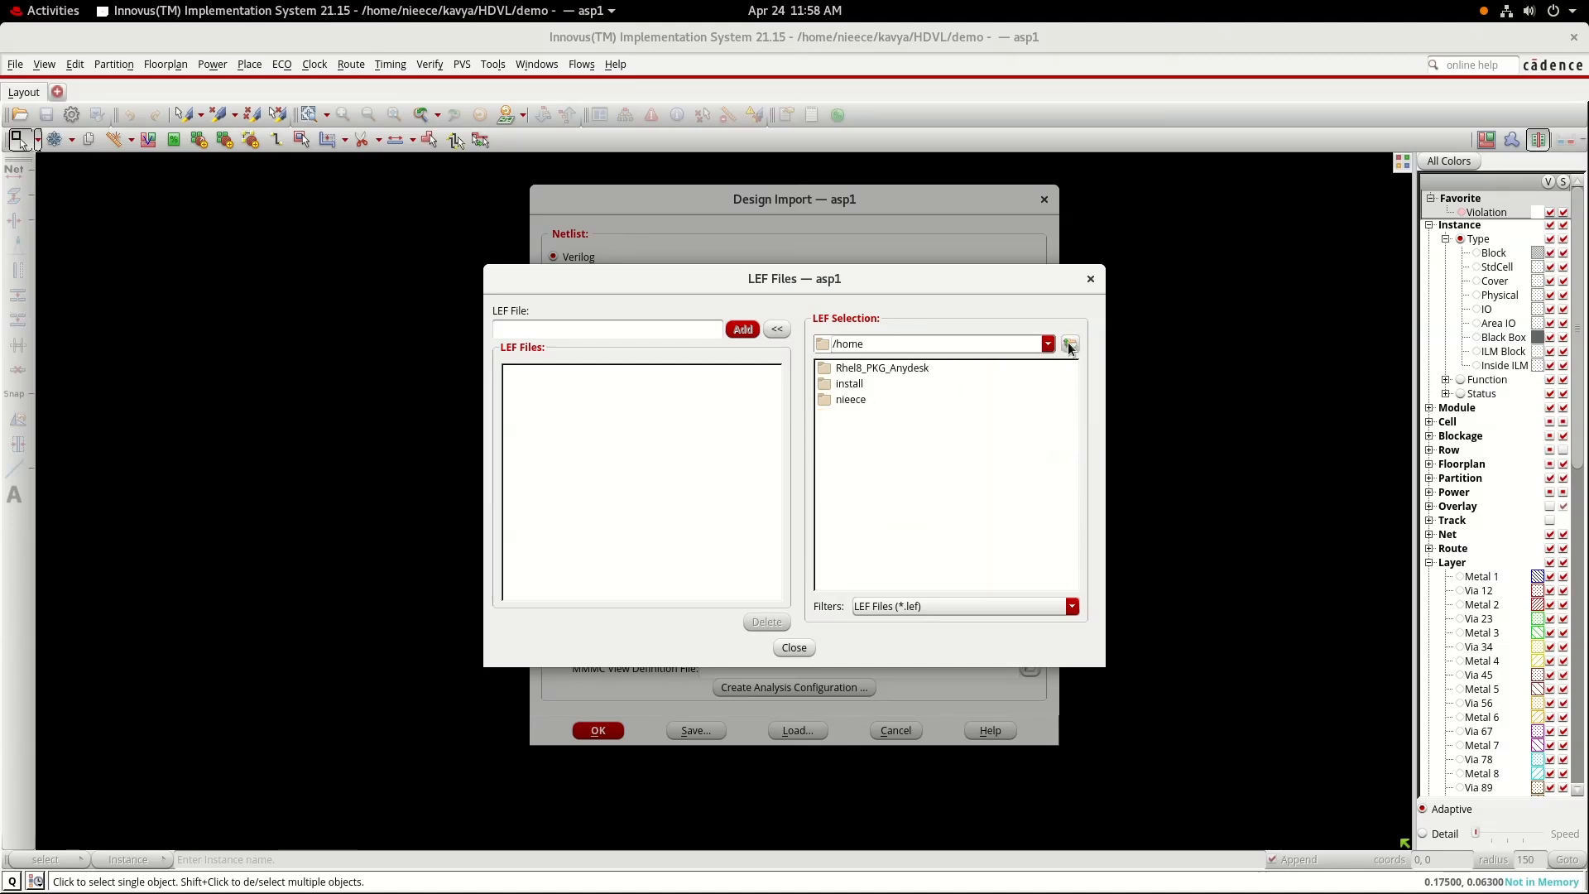
{"action": "double_click", "coordinate": [854, 388]}
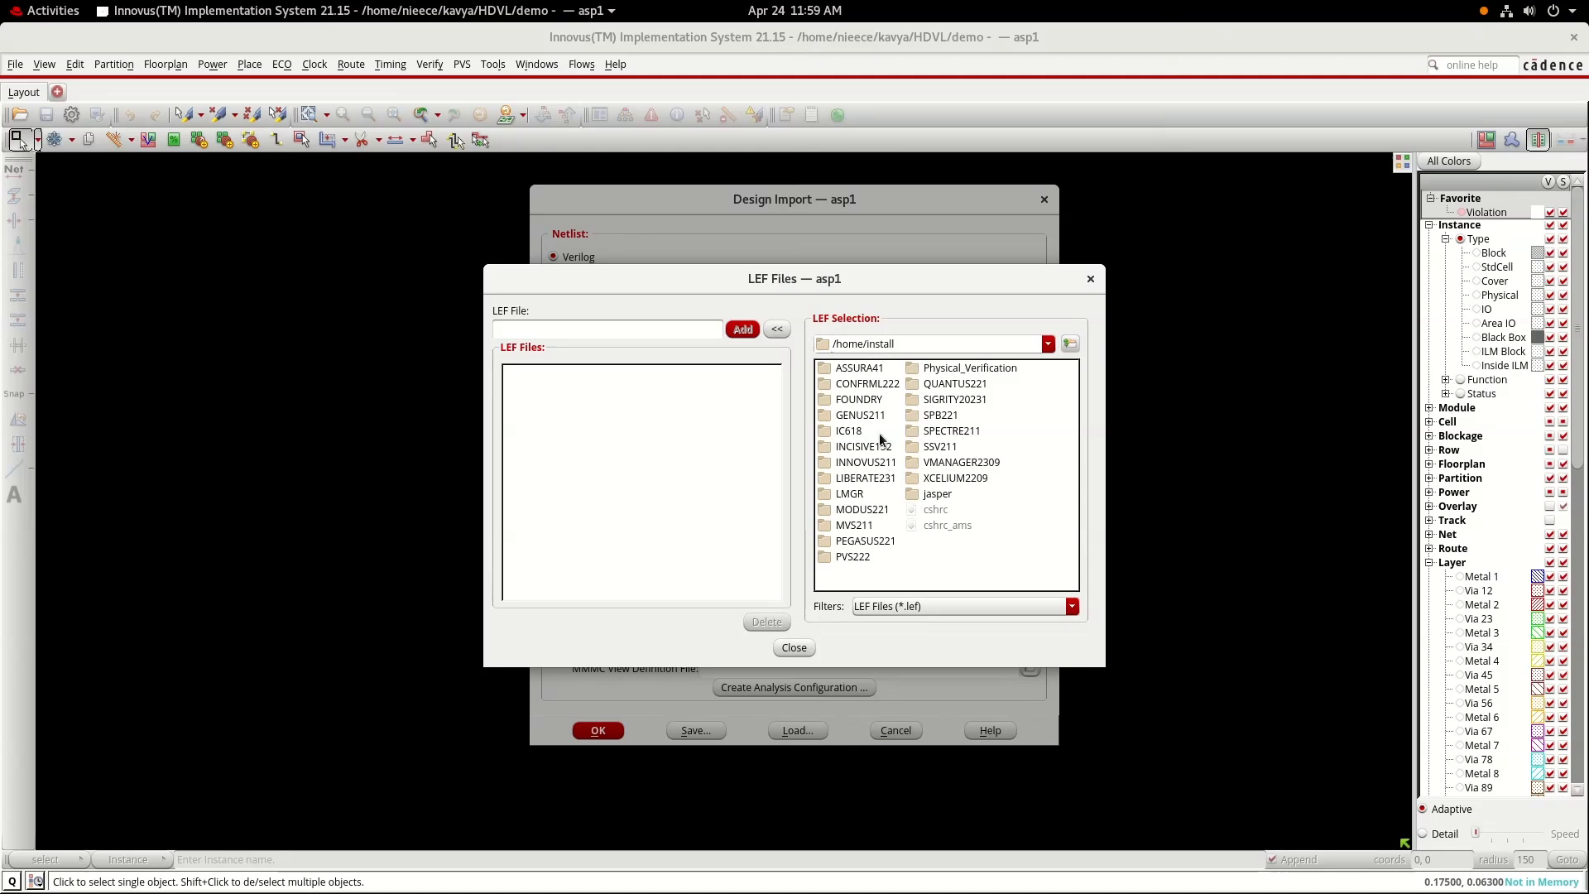
{"action": "double_click", "coordinate": [861, 399]}
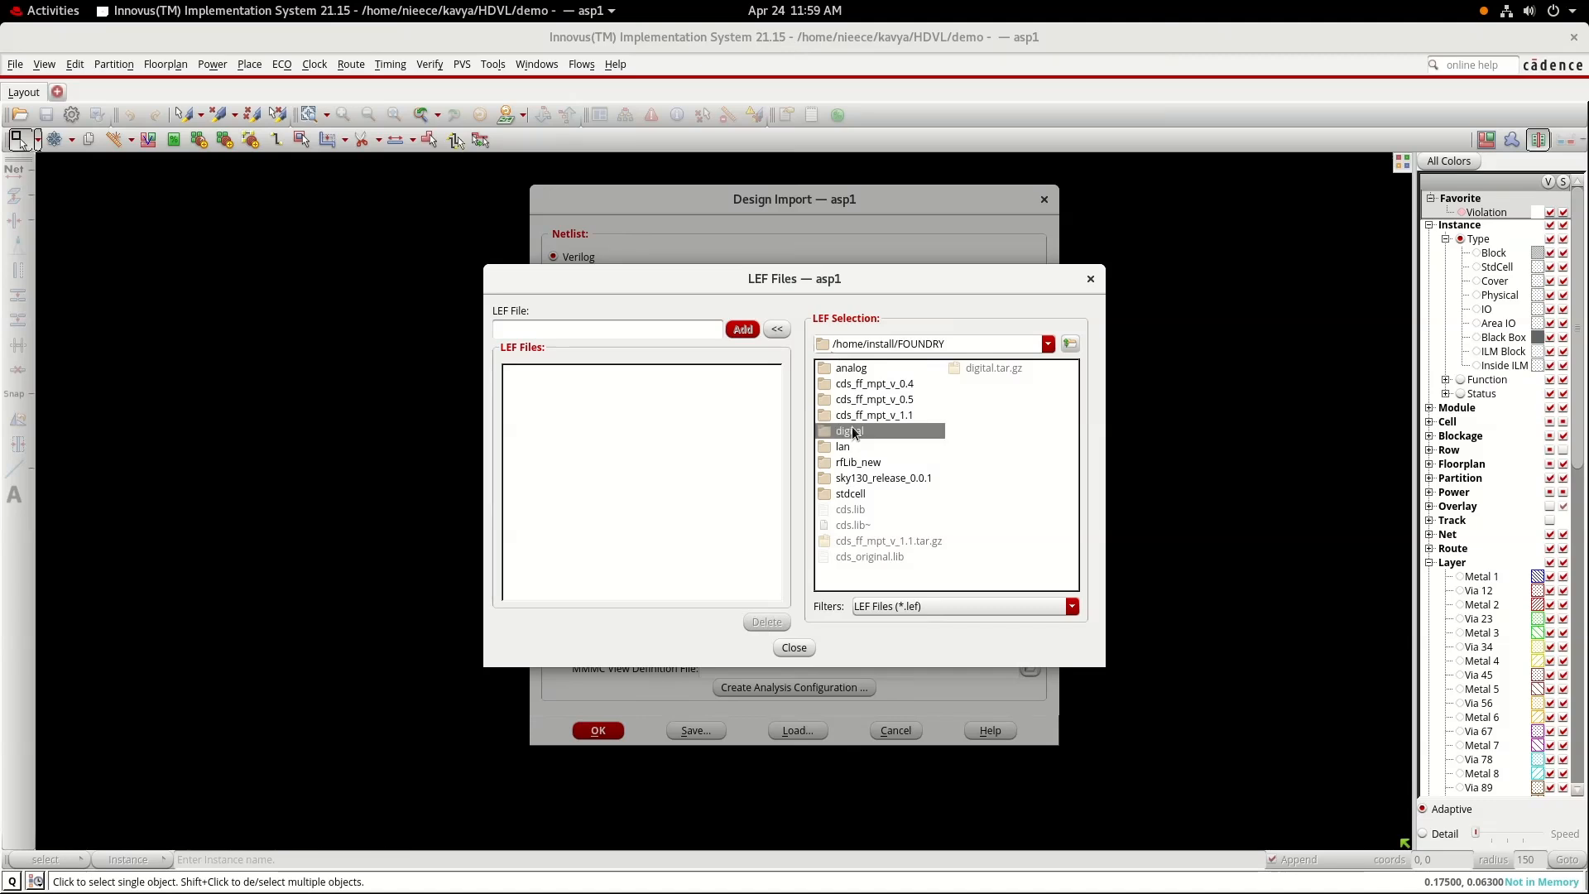
{"action": "double_click", "coordinate": [852, 431]}
{"action": "double_click", "coordinate": [856, 400]}
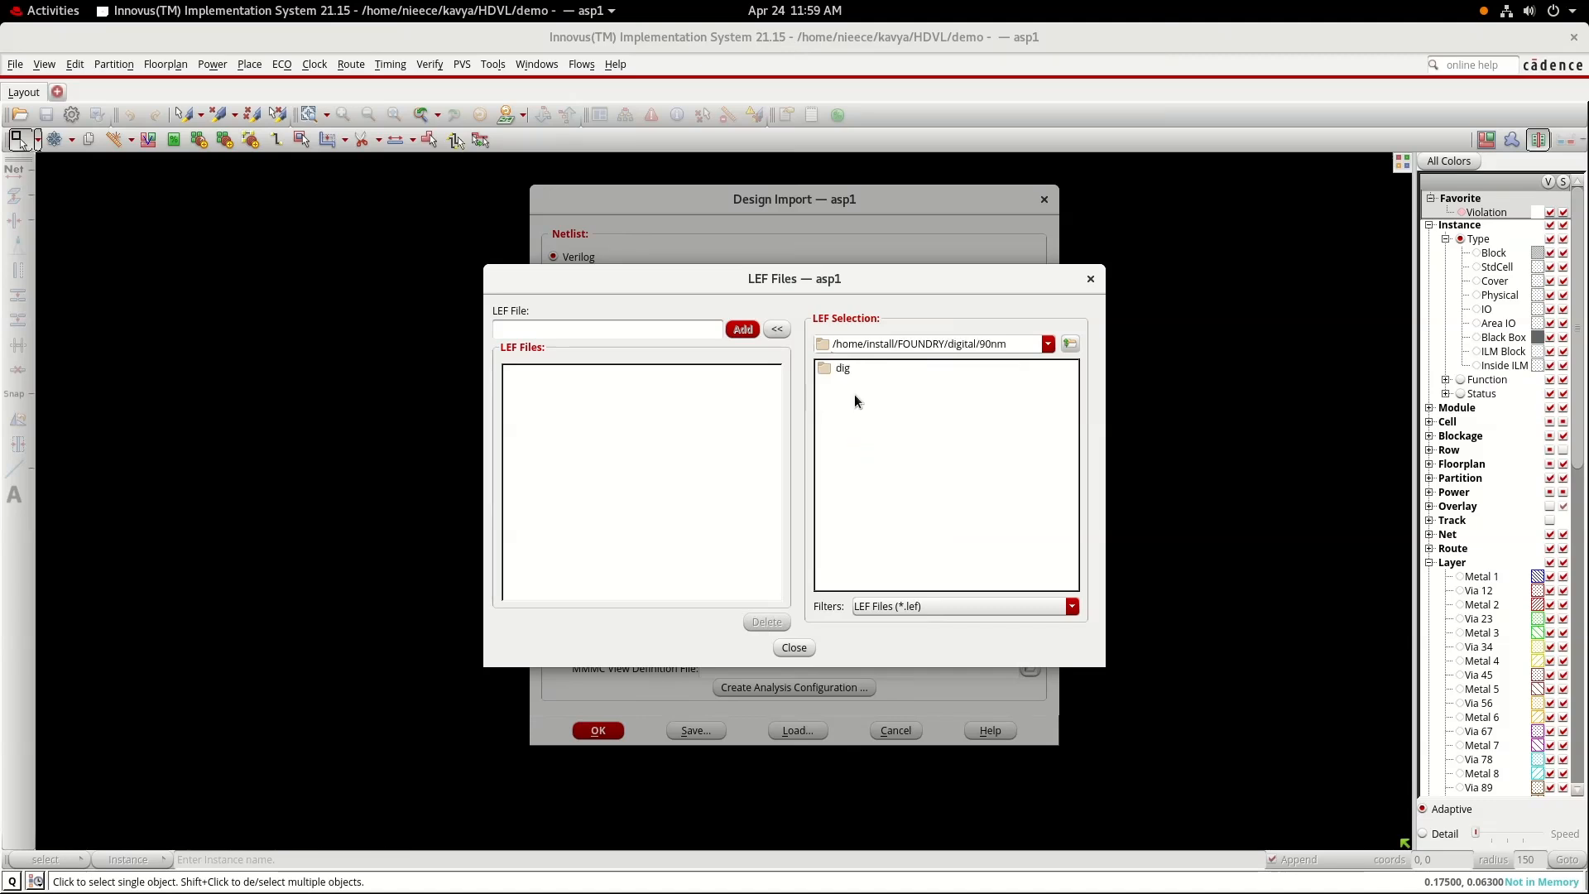
{"action": "double_click", "coordinate": [844, 371]}
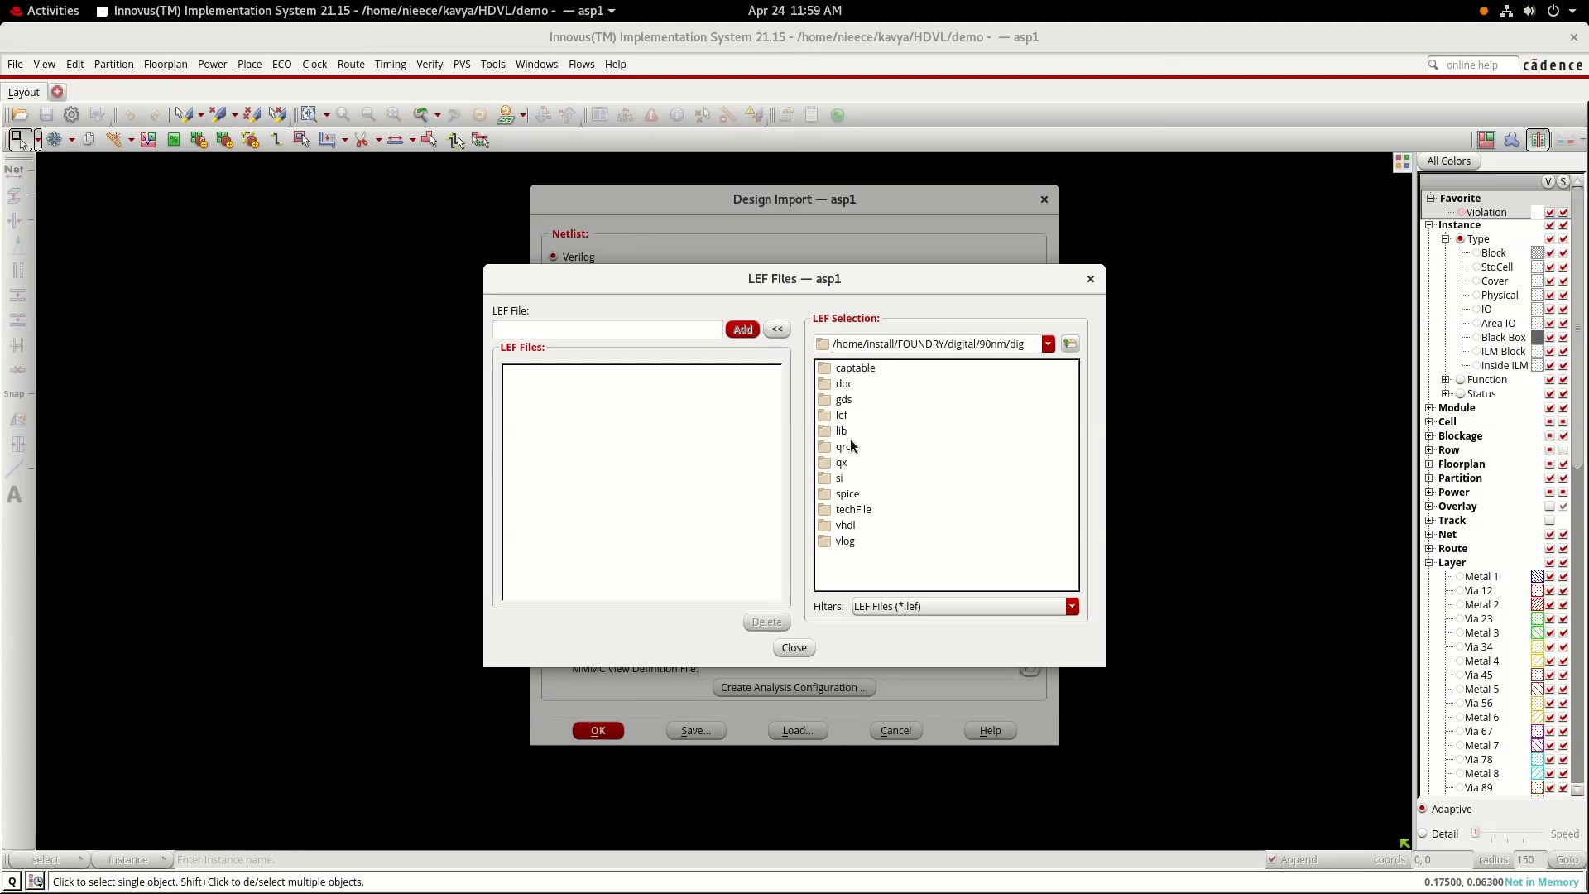
{"action": "double_click", "coordinate": [843, 416]}
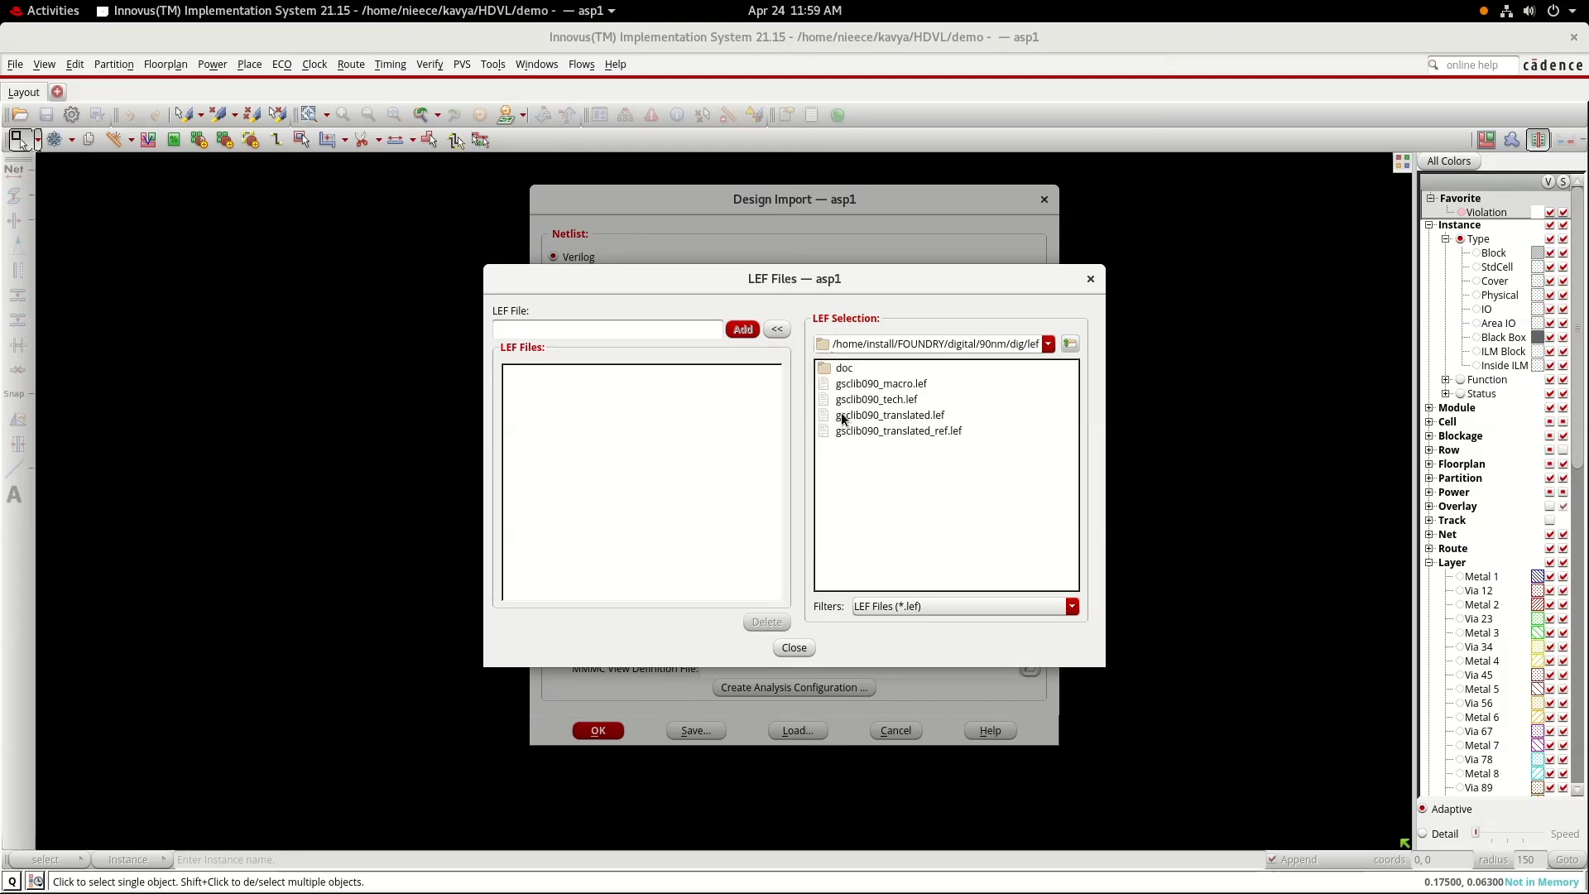
- Add gsclib090_translated.lef to the LEF files of the design import and close the file selection
{"action": "left_click", "coordinate": [858, 416]}
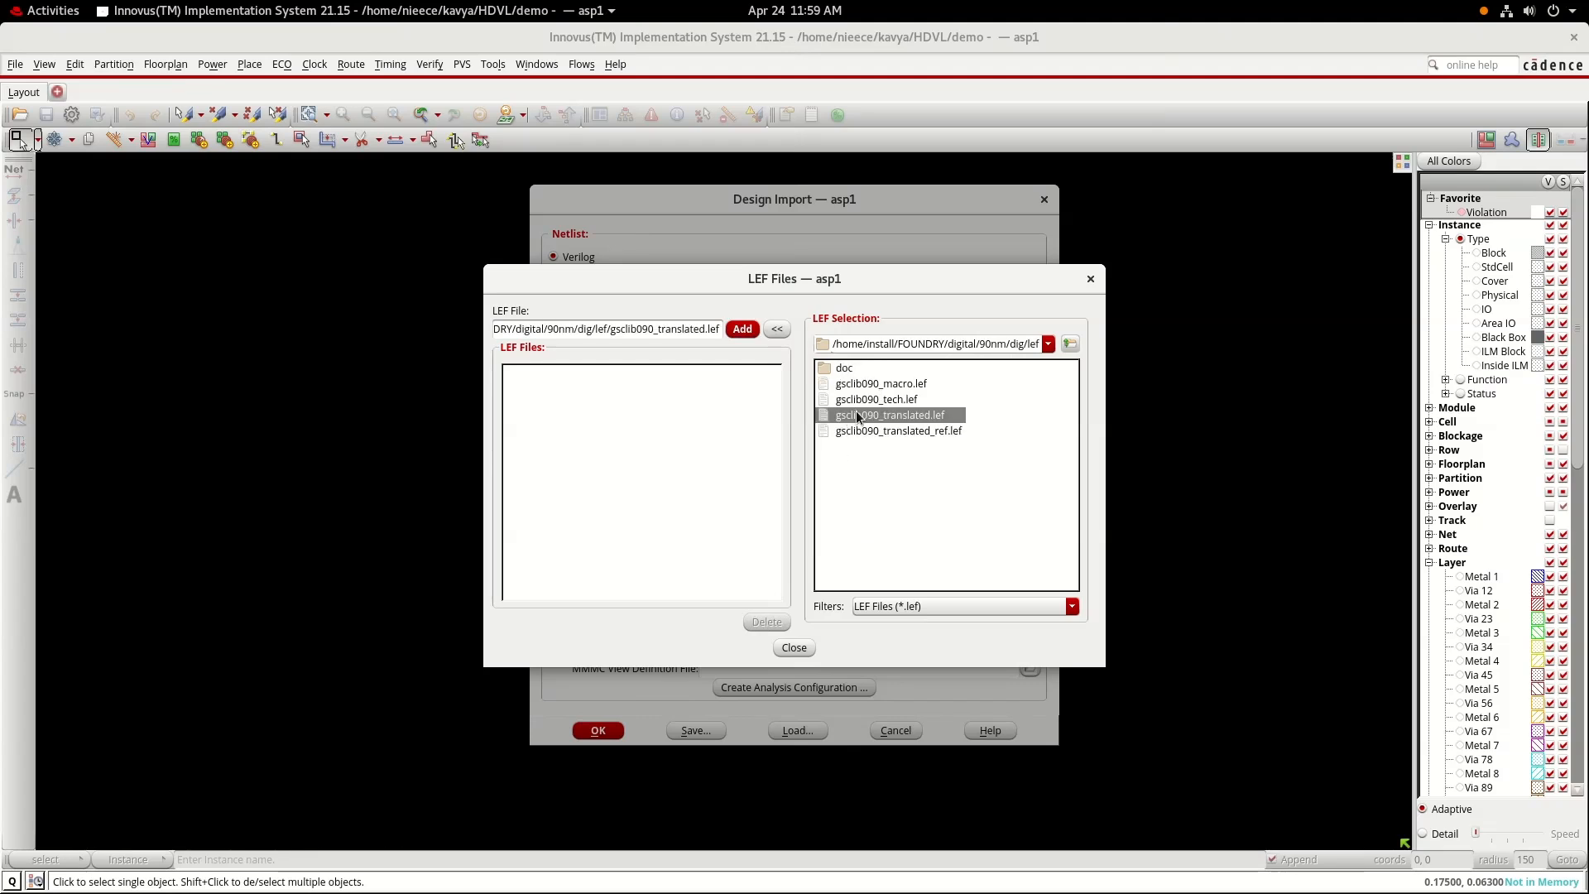
{"action": "left_click", "coordinate": [744, 329]}
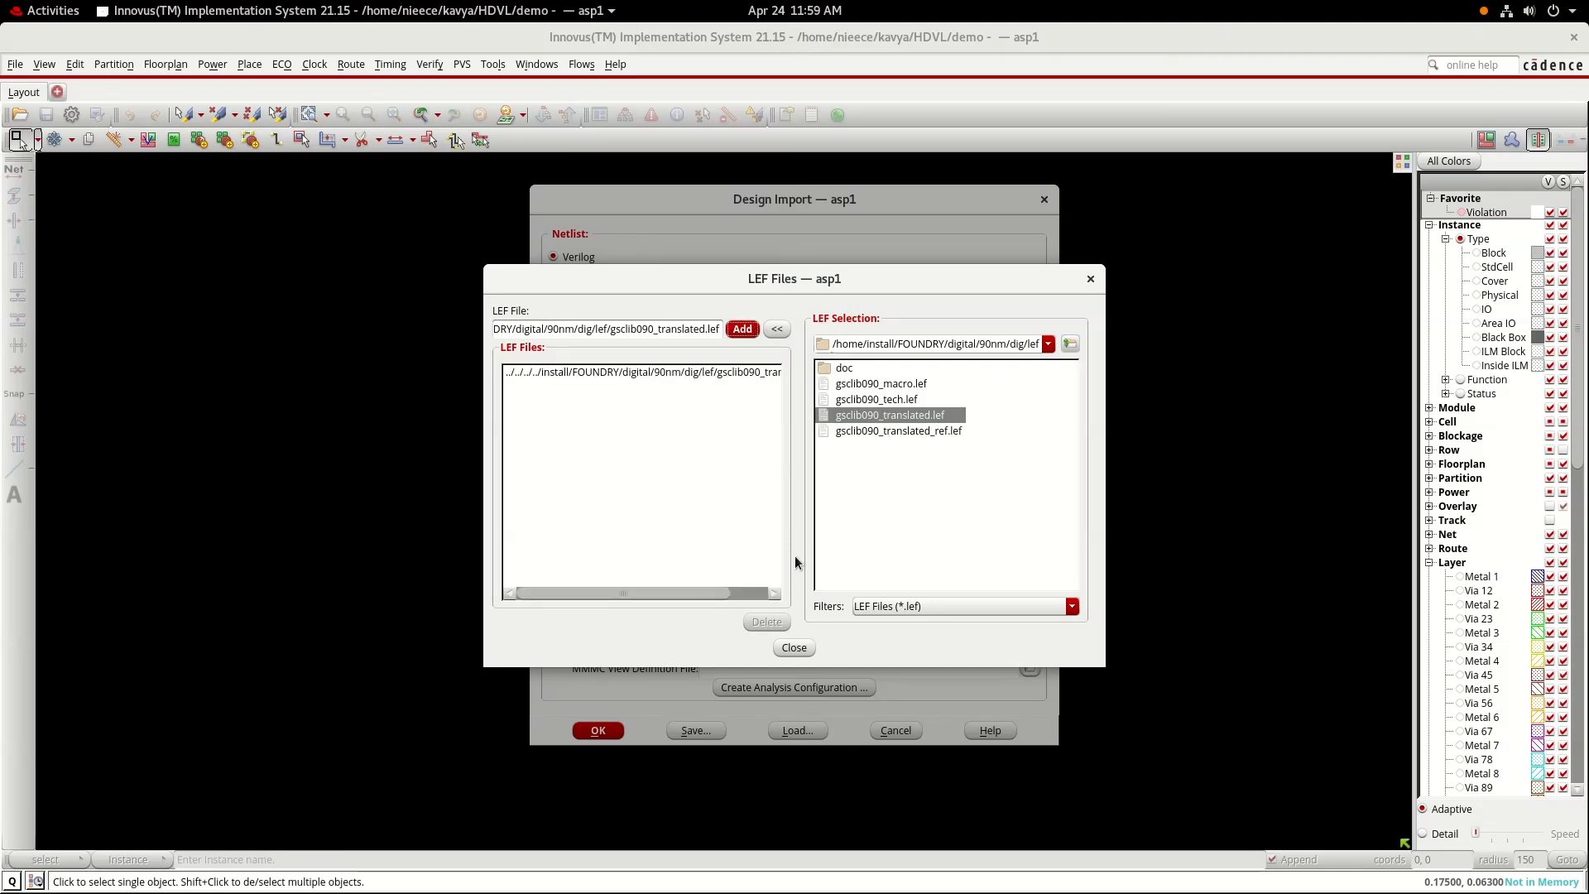
{"action": "left_click", "coordinate": [792, 647]}
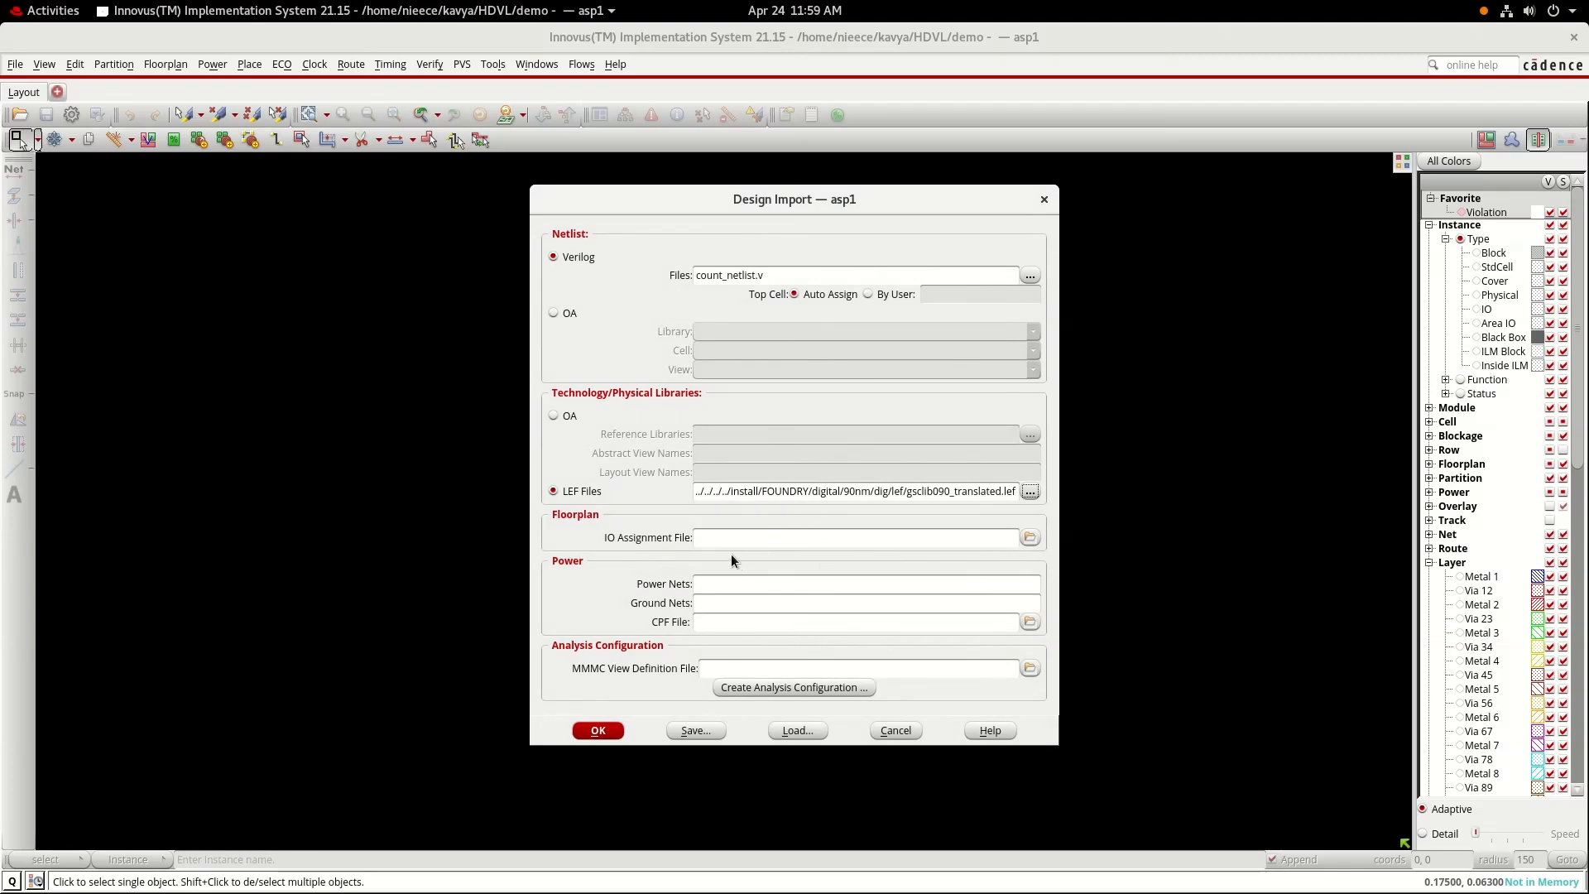
- Set the design's power net to VDD and its ground net to VSS
{"action": "left_click", "coordinate": [719, 582]}
{"action": "type", "text": "VDD"}
{"action": "left_click", "coordinate": [739, 604]}
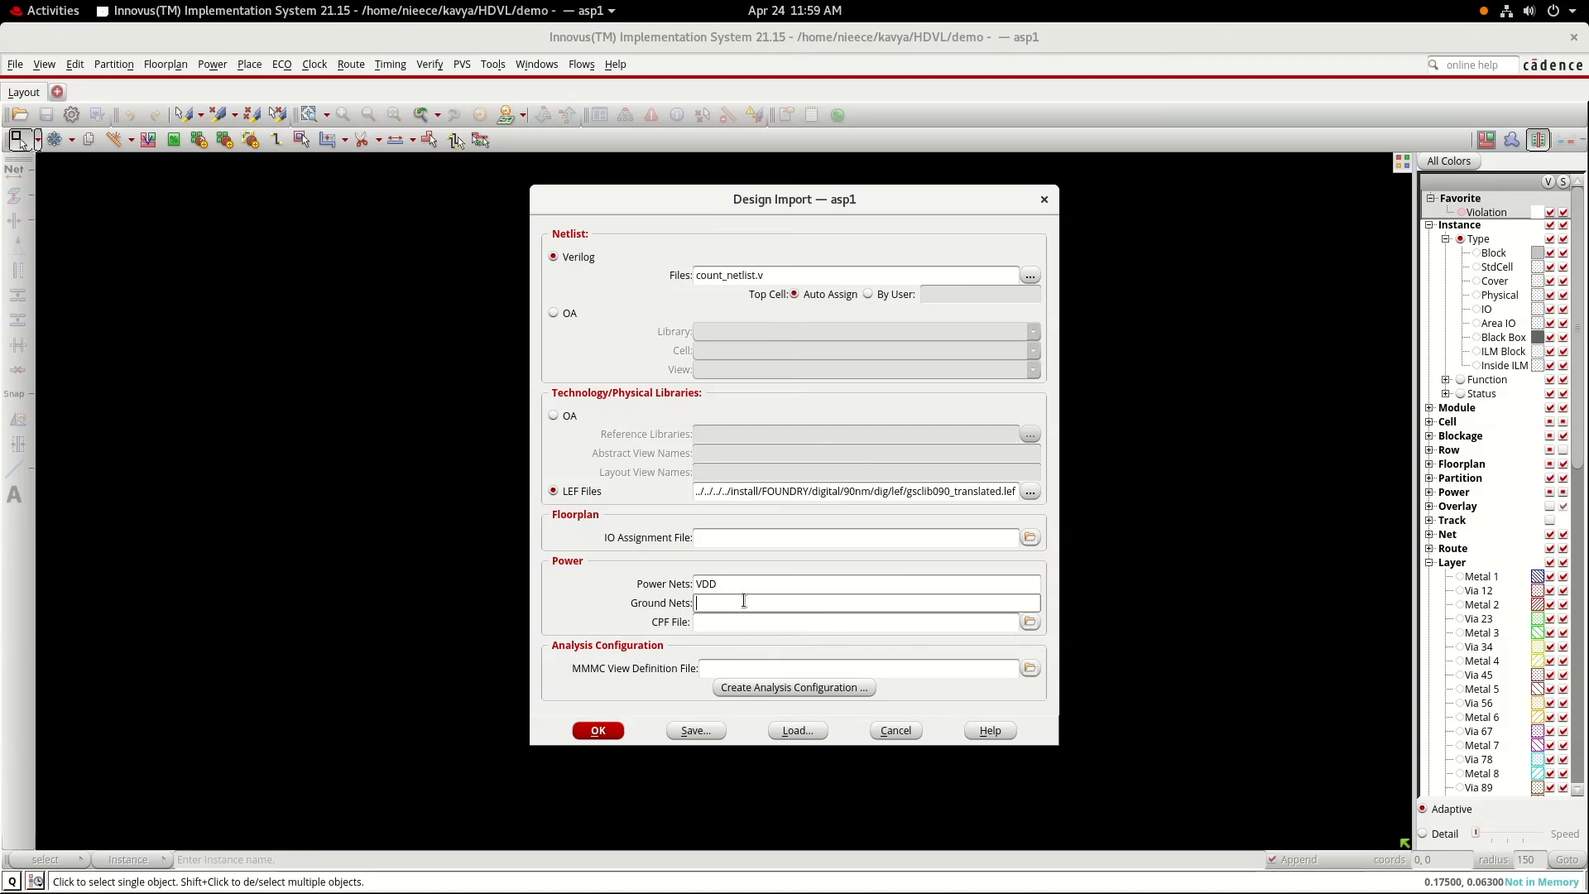
{"action": "type", "text": "VSS"}
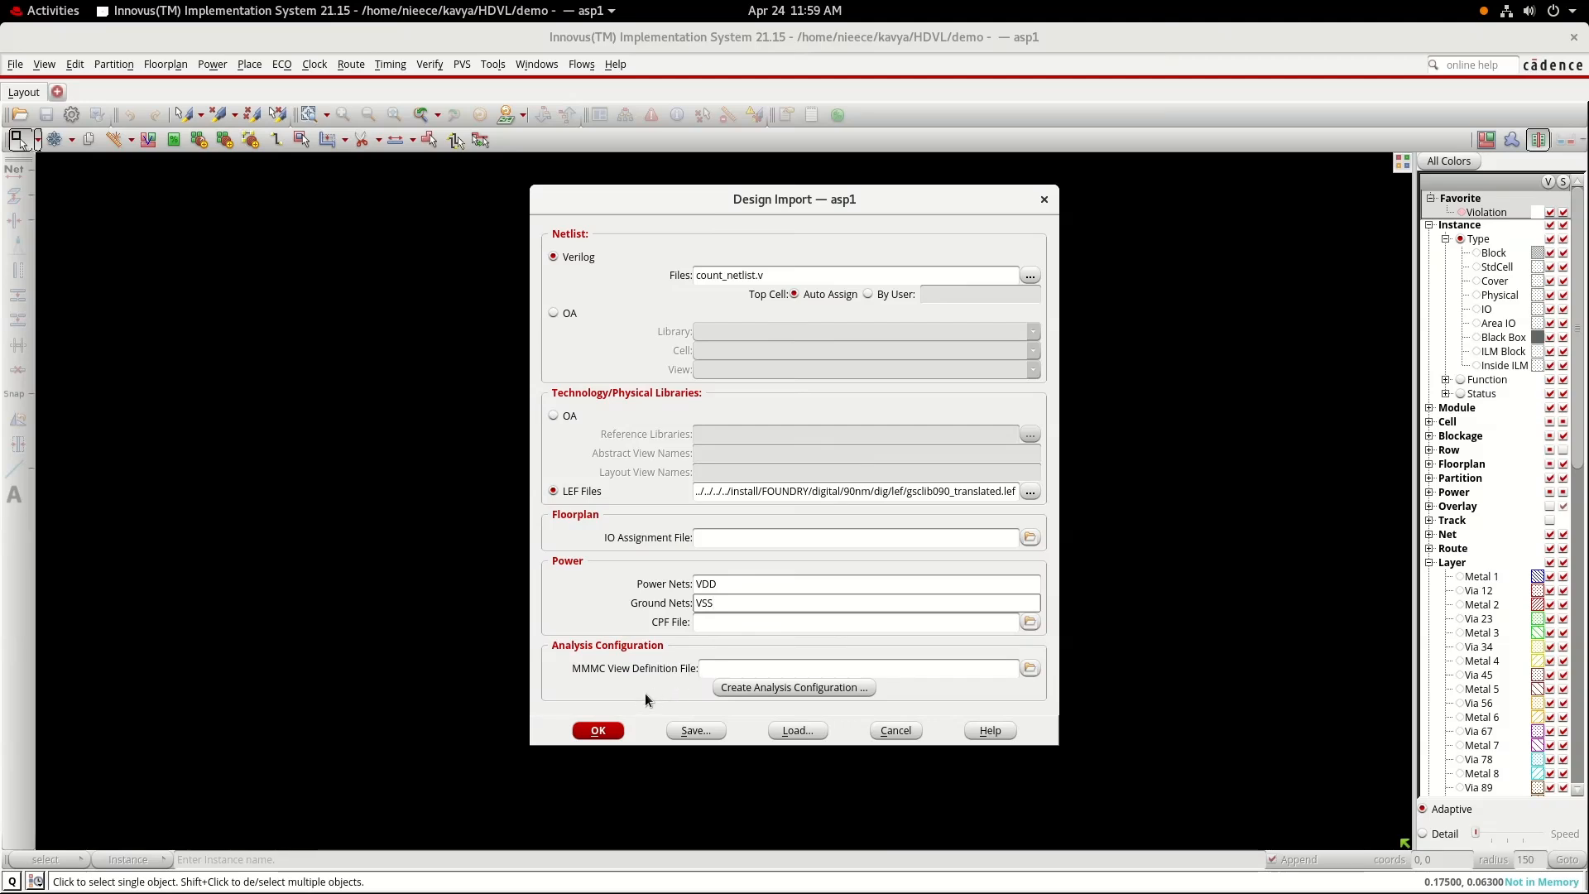
- Open the analysis configuration and start a new library set named max_timing
{"action": "left_click", "coordinate": [738, 687]}
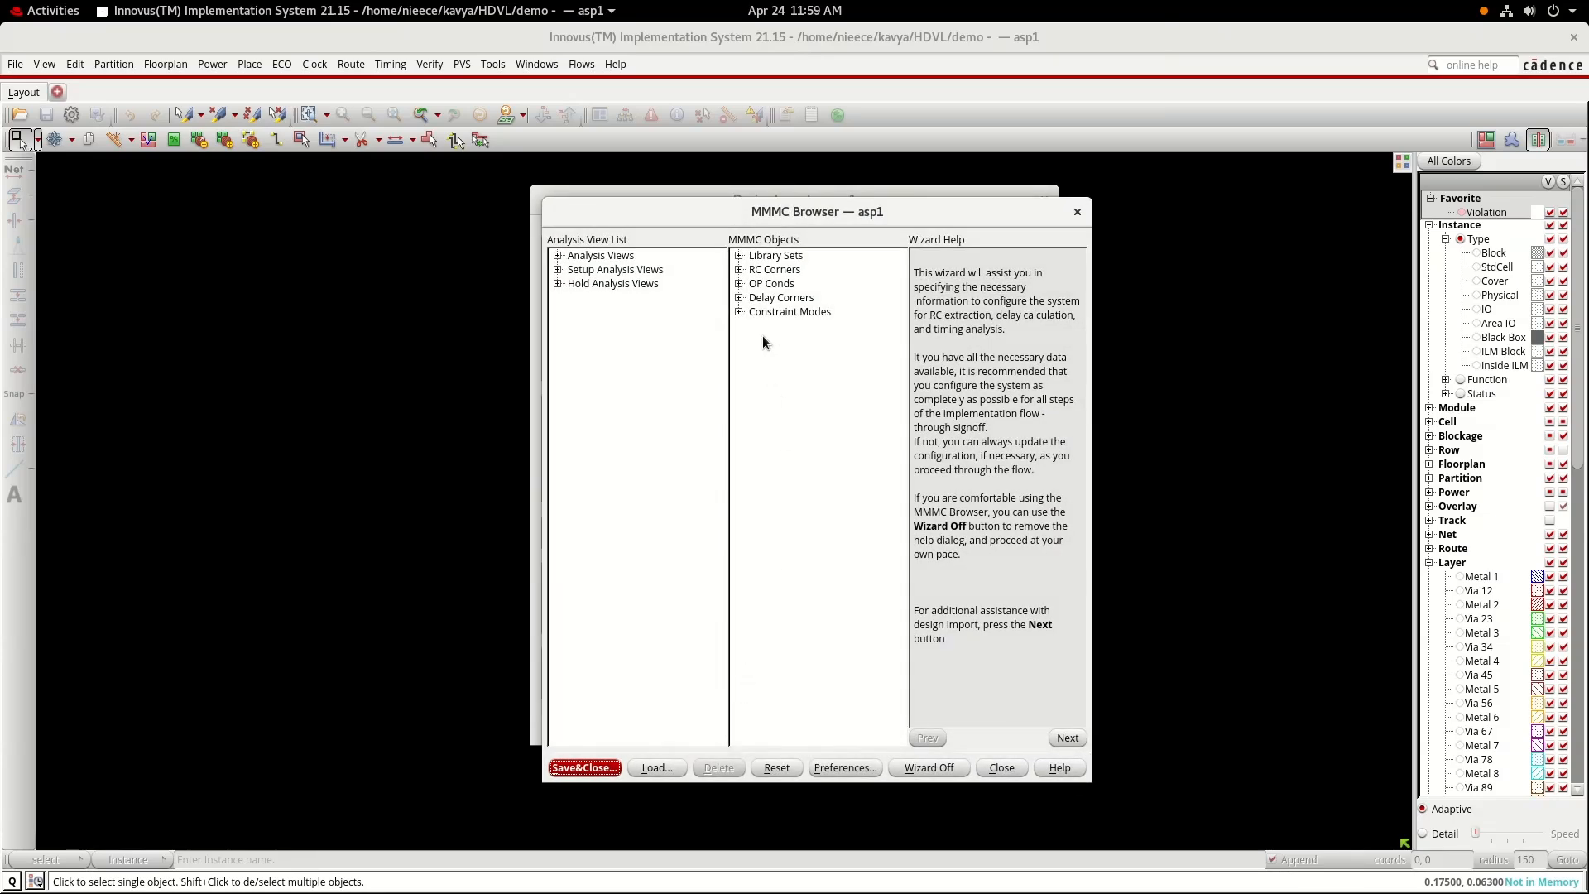
{"action": "left_click", "coordinate": [738, 255]}
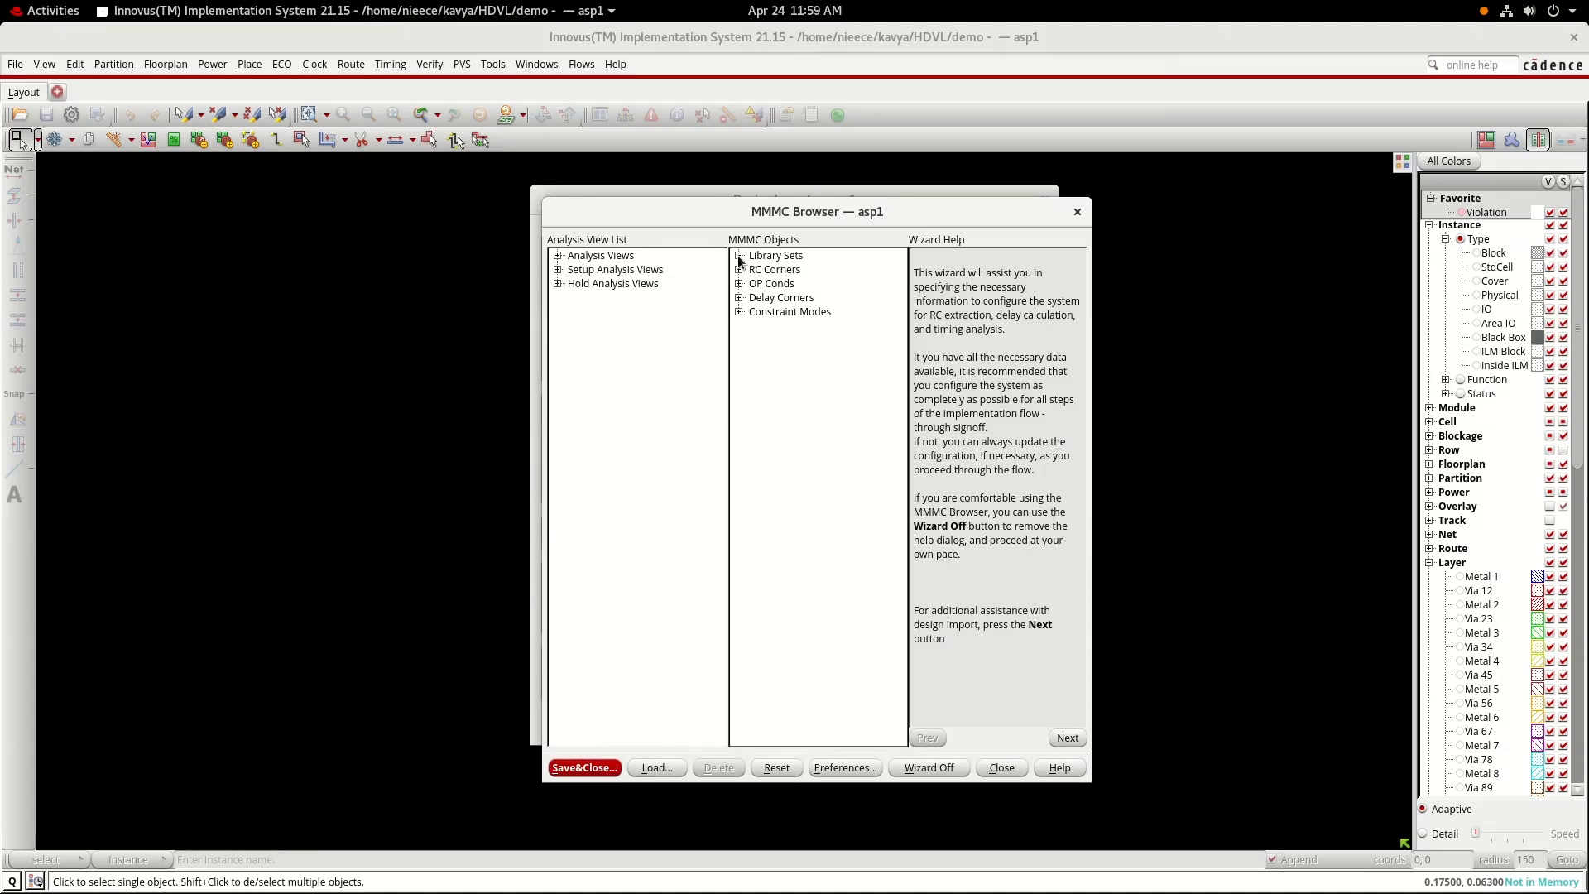
{"action": "right_click", "coordinate": [737, 255]}
{"action": "left_click", "coordinate": [763, 270]}
{"action": "left_click", "coordinate": [667, 255]}
{"action": "type", "text": "m"}
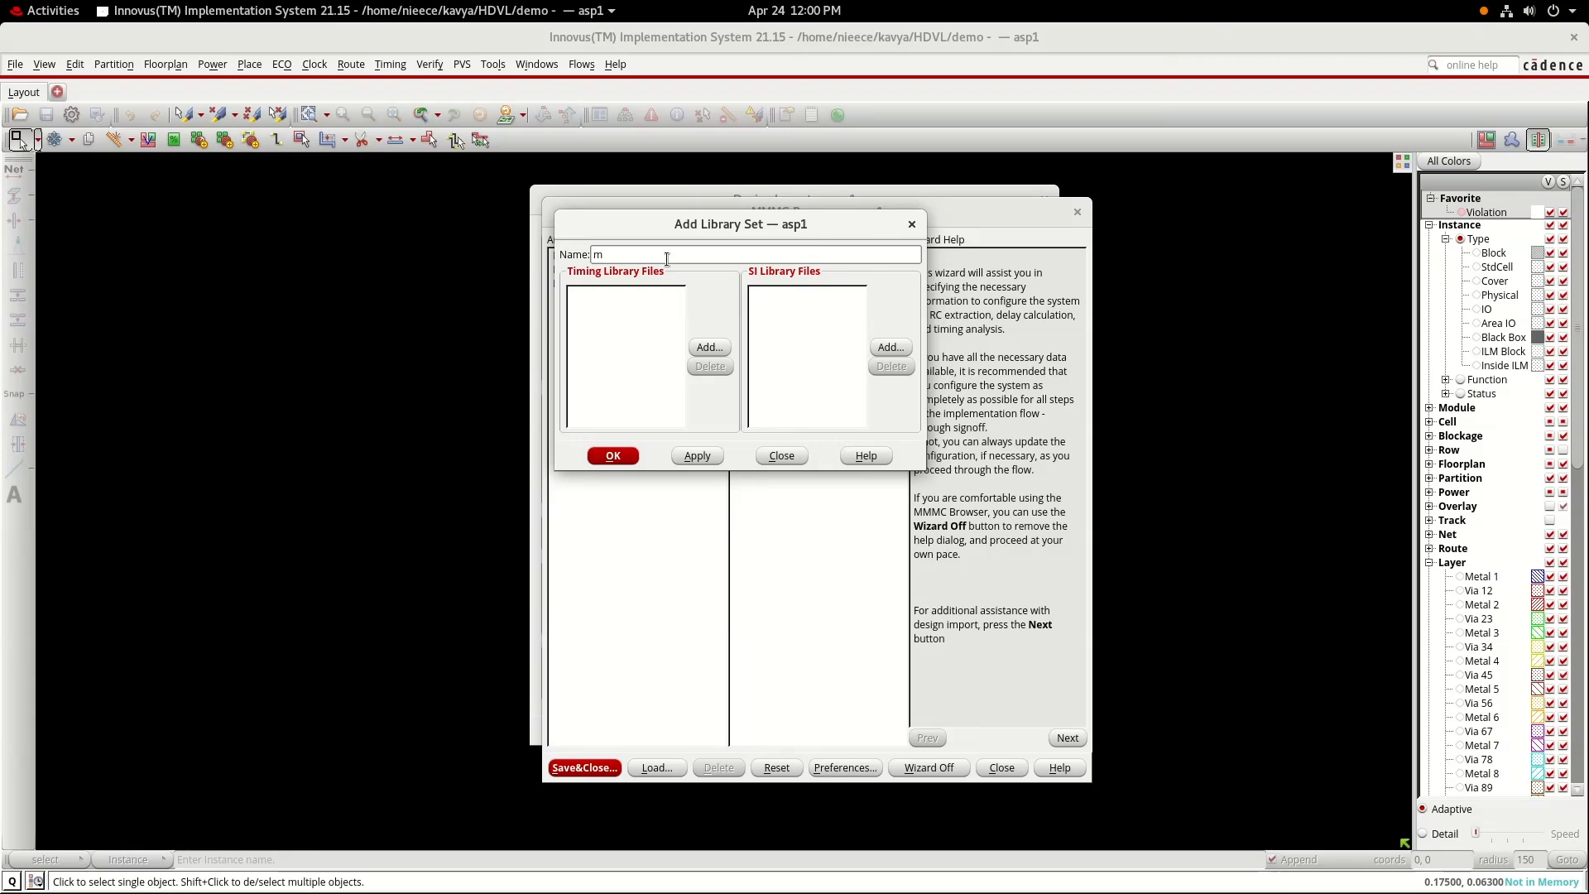
{"action": "type", "text": "x_timing"}
- Open the timing library selection for the max_timing set and browse to the folder /home/install/FOUNDRY/digital/90nm/dig/lib
{"action": "left_click", "coordinate": [710, 347]}
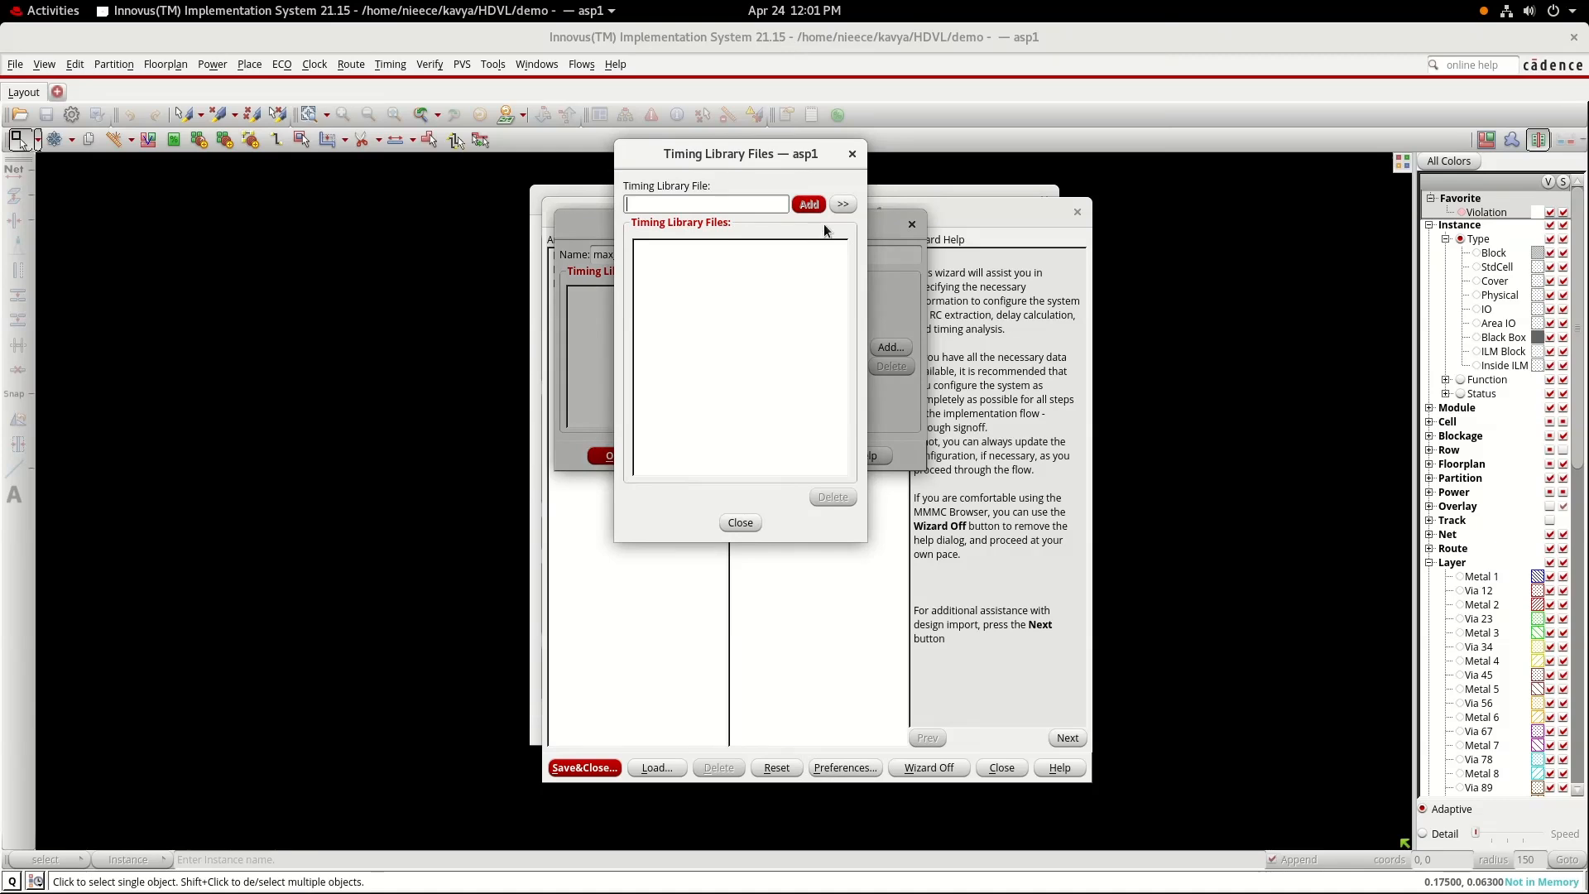
{"action": "left_click", "coordinate": [843, 204]}
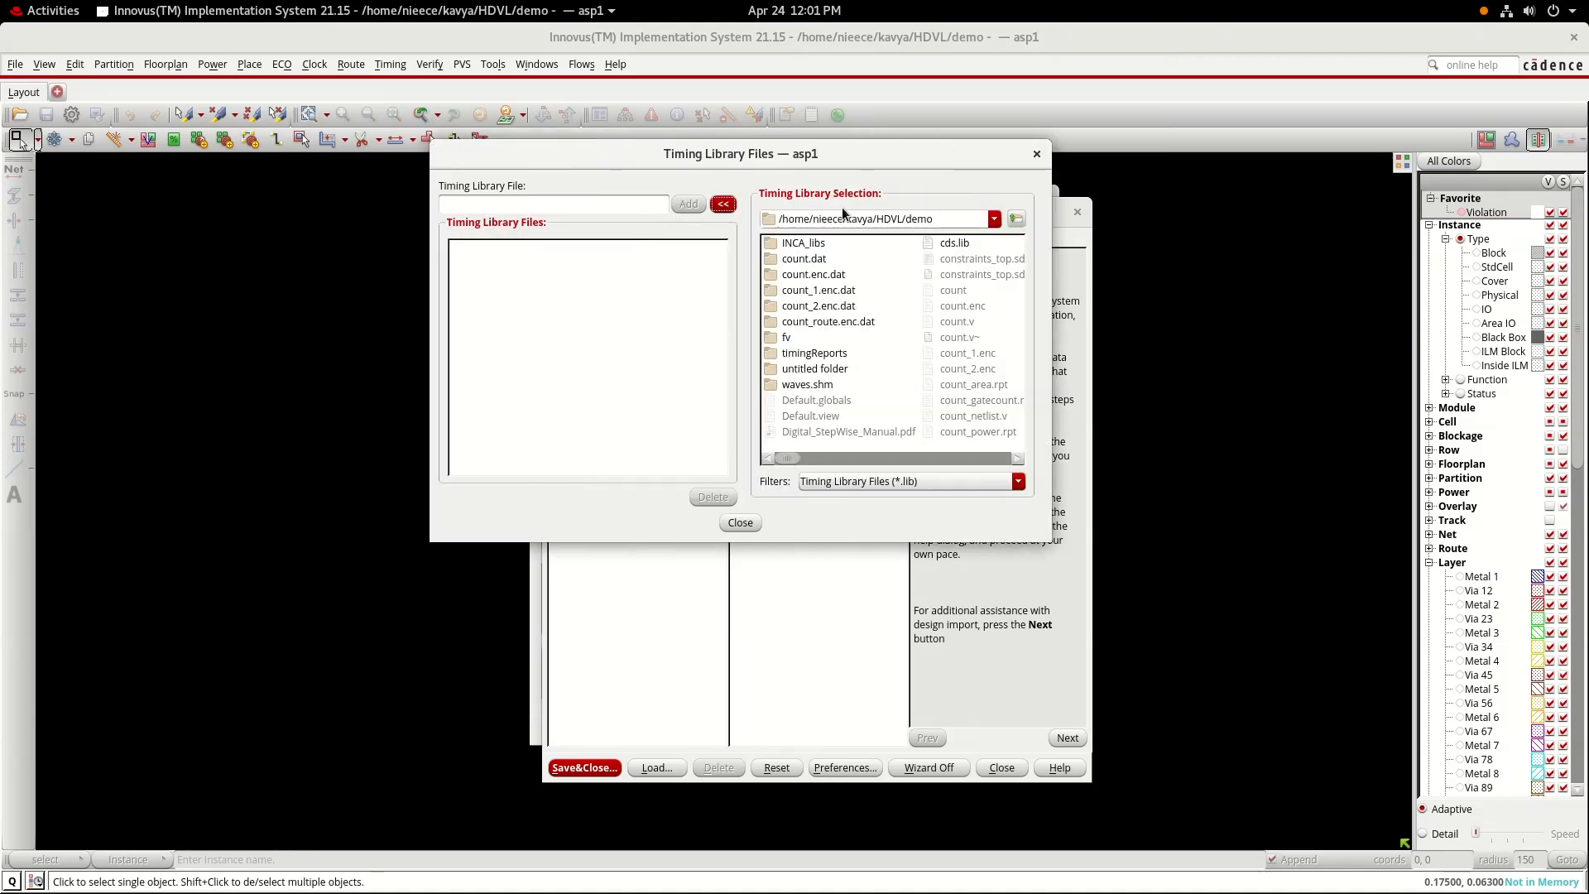
{"action": "left_click", "coordinate": [1016, 218]}
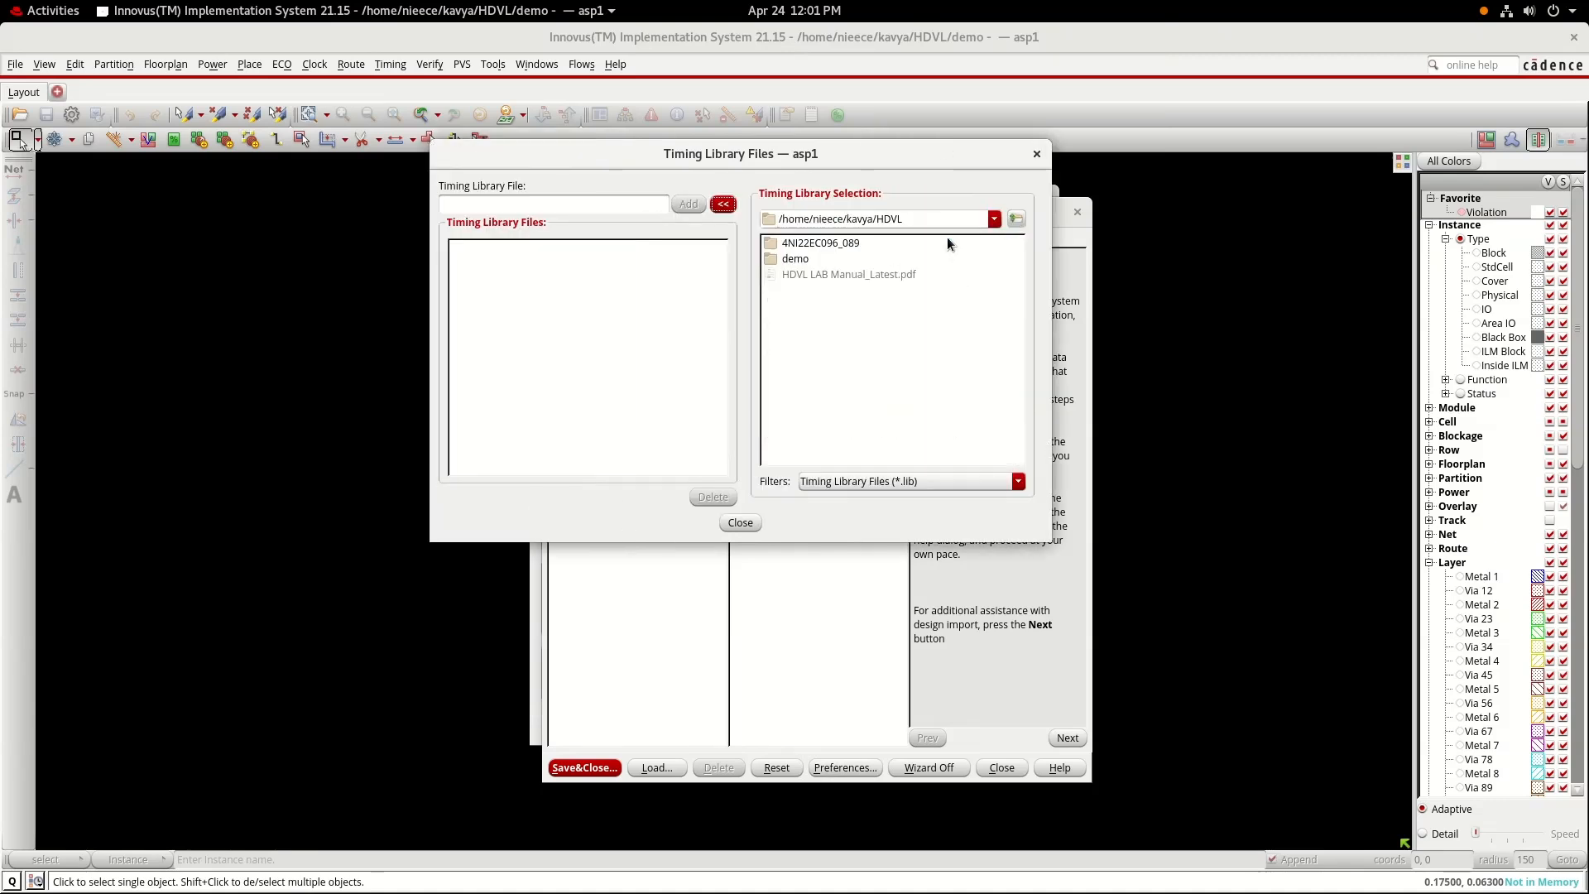
{"action": "left_click", "coordinate": [1015, 219]}
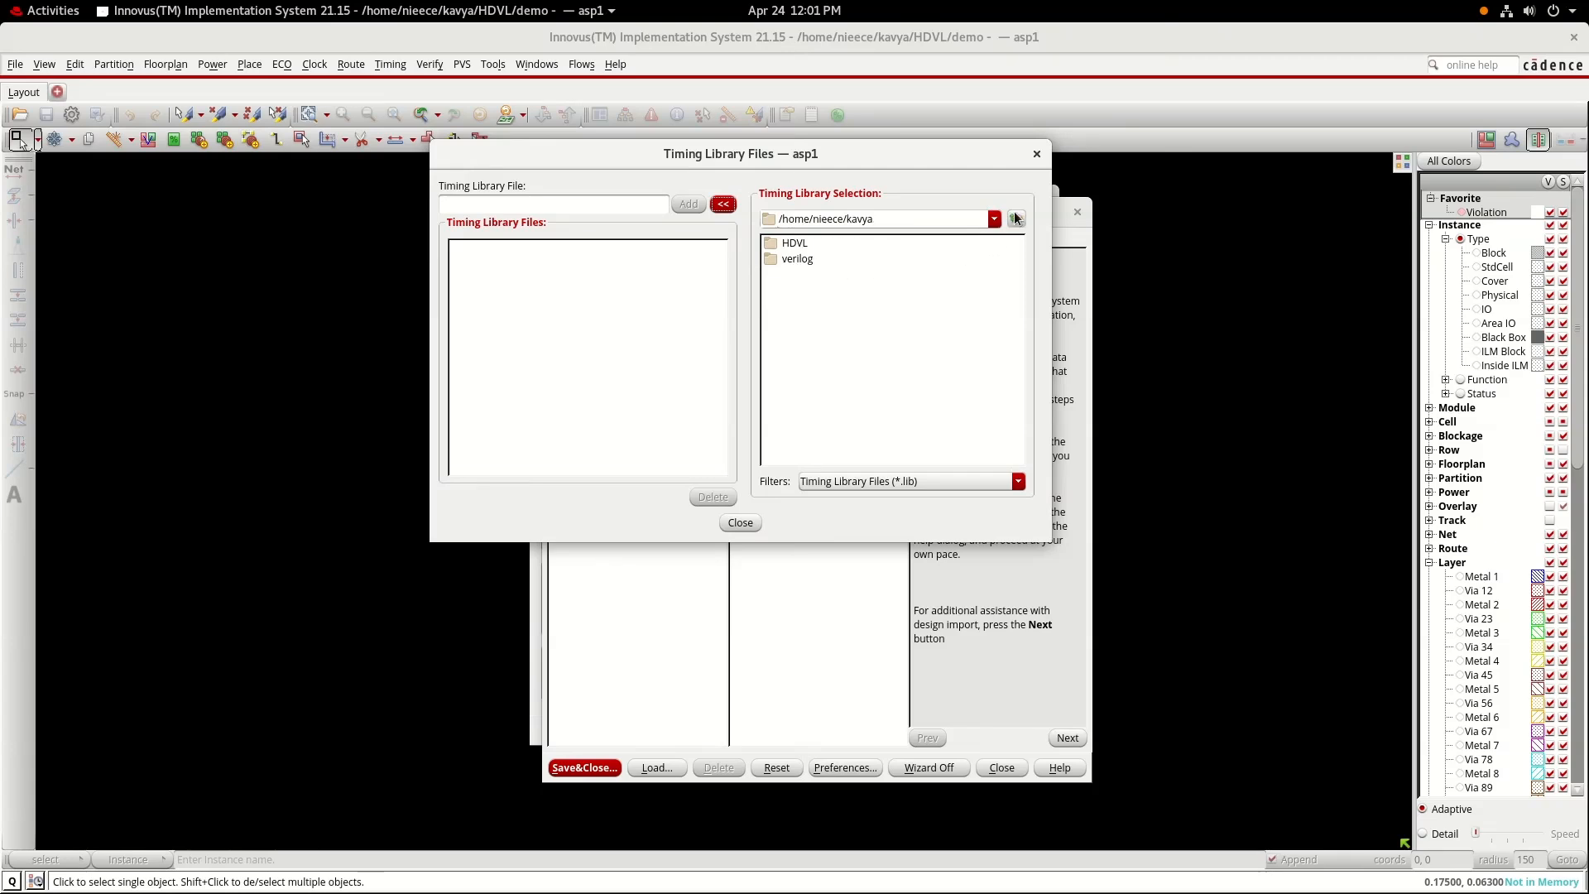
{"action": "left_click", "coordinate": [1016, 218]}
{"action": "left_click", "coordinate": [1016, 219]}
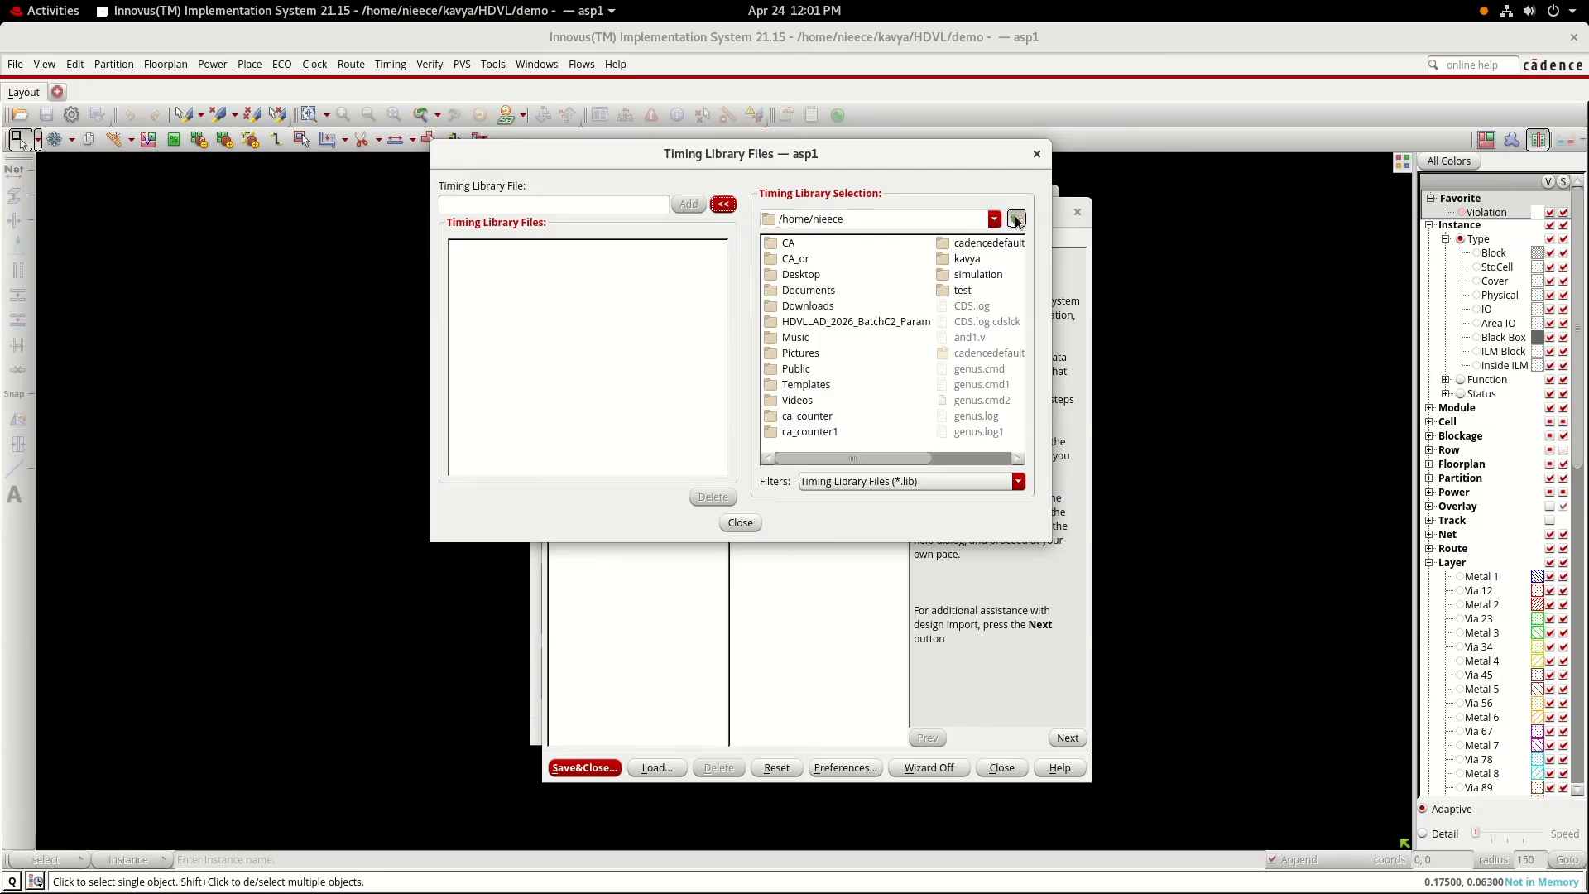
{"action": "left_click", "coordinate": [799, 261]}
{"action": "double_click", "coordinate": [799, 262]}
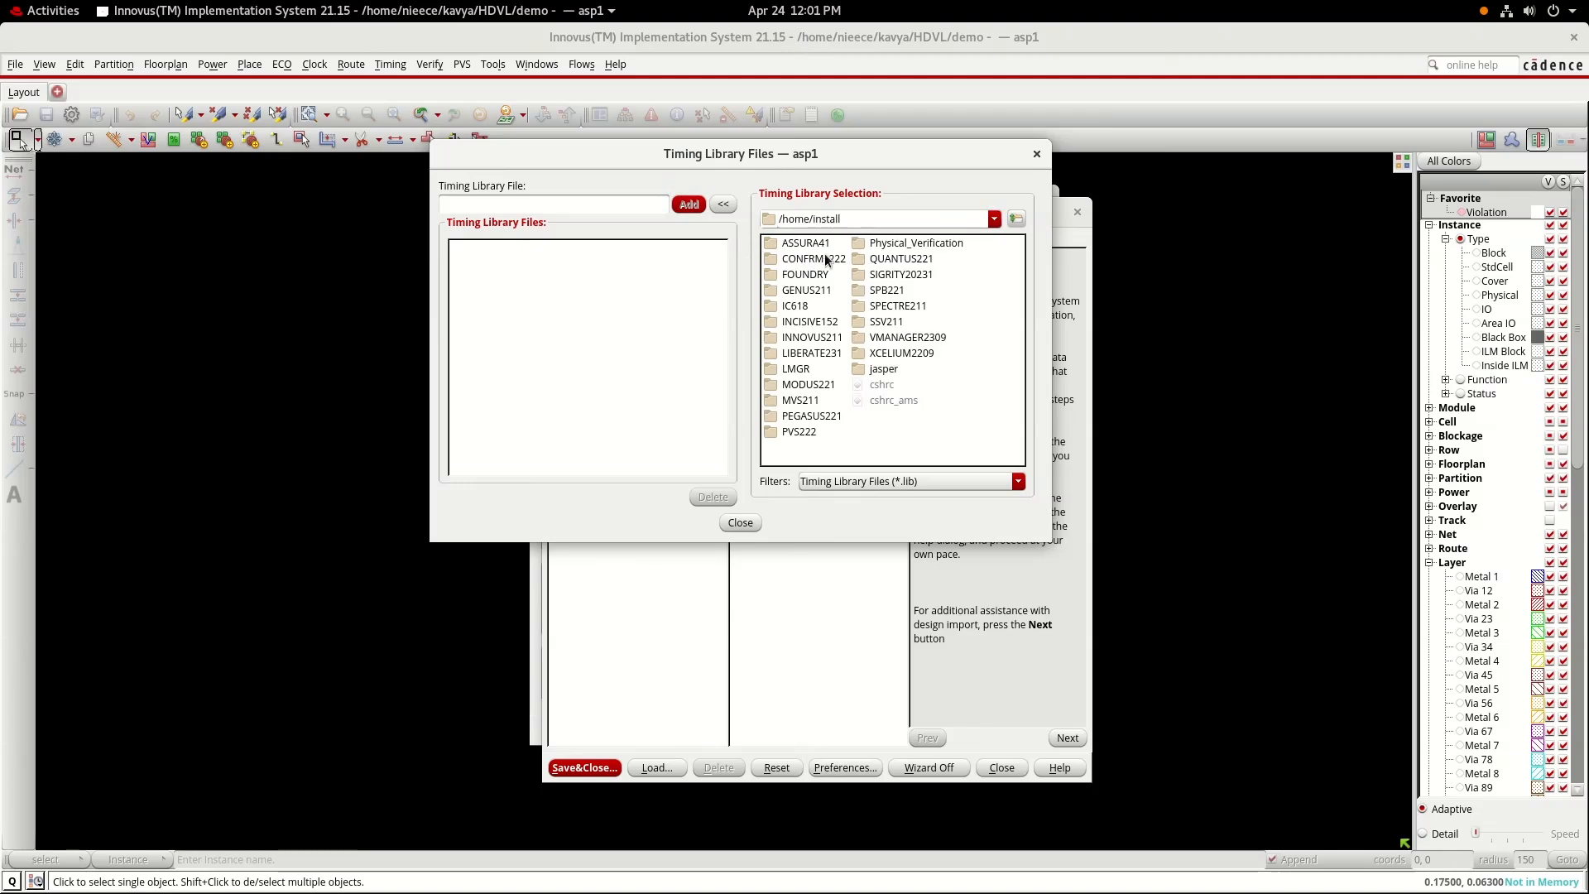
{"action": "double_click", "coordinate": [820, 275]}
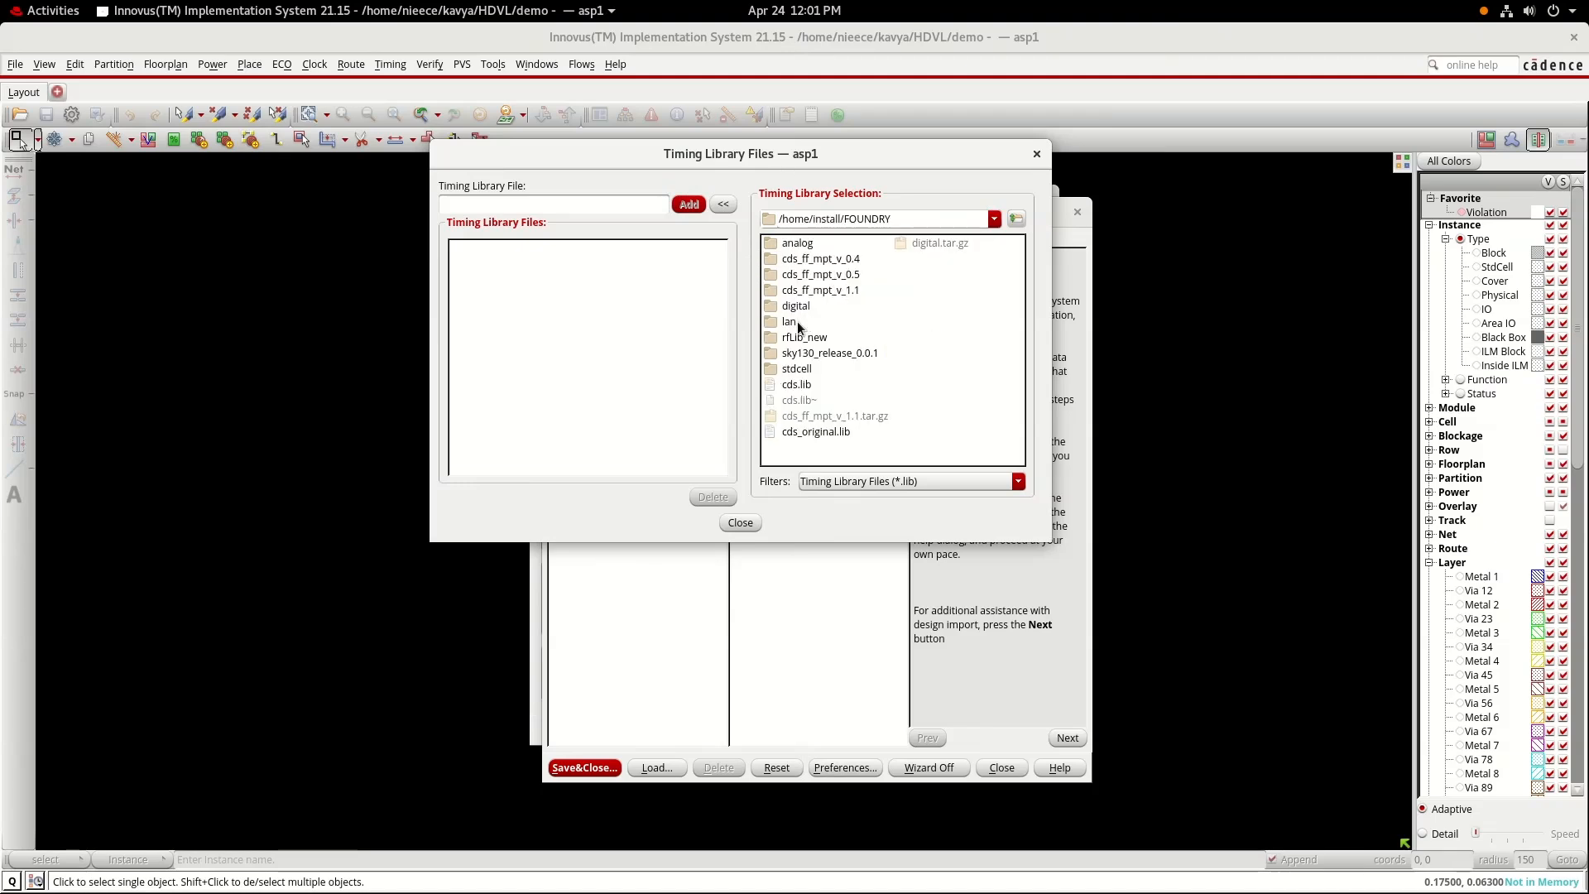
{"action": "double_click", "coordinate": [798, 305]}
{"action": "double_click", "coordinate": [812, 276]}
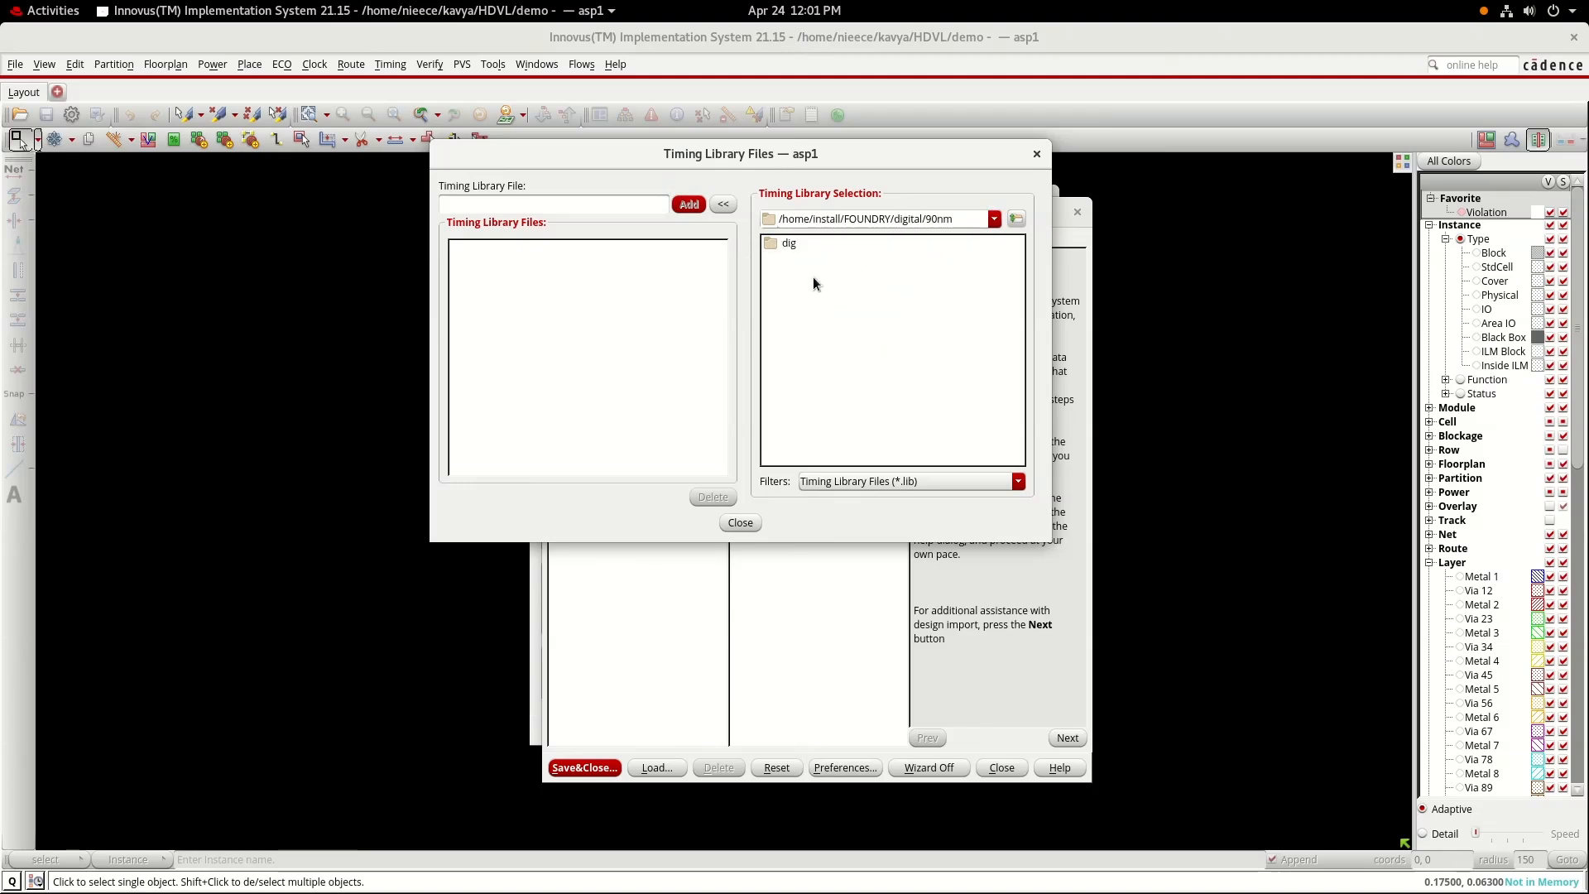
{"action": "double_click", "coordinate": [792, 246]}
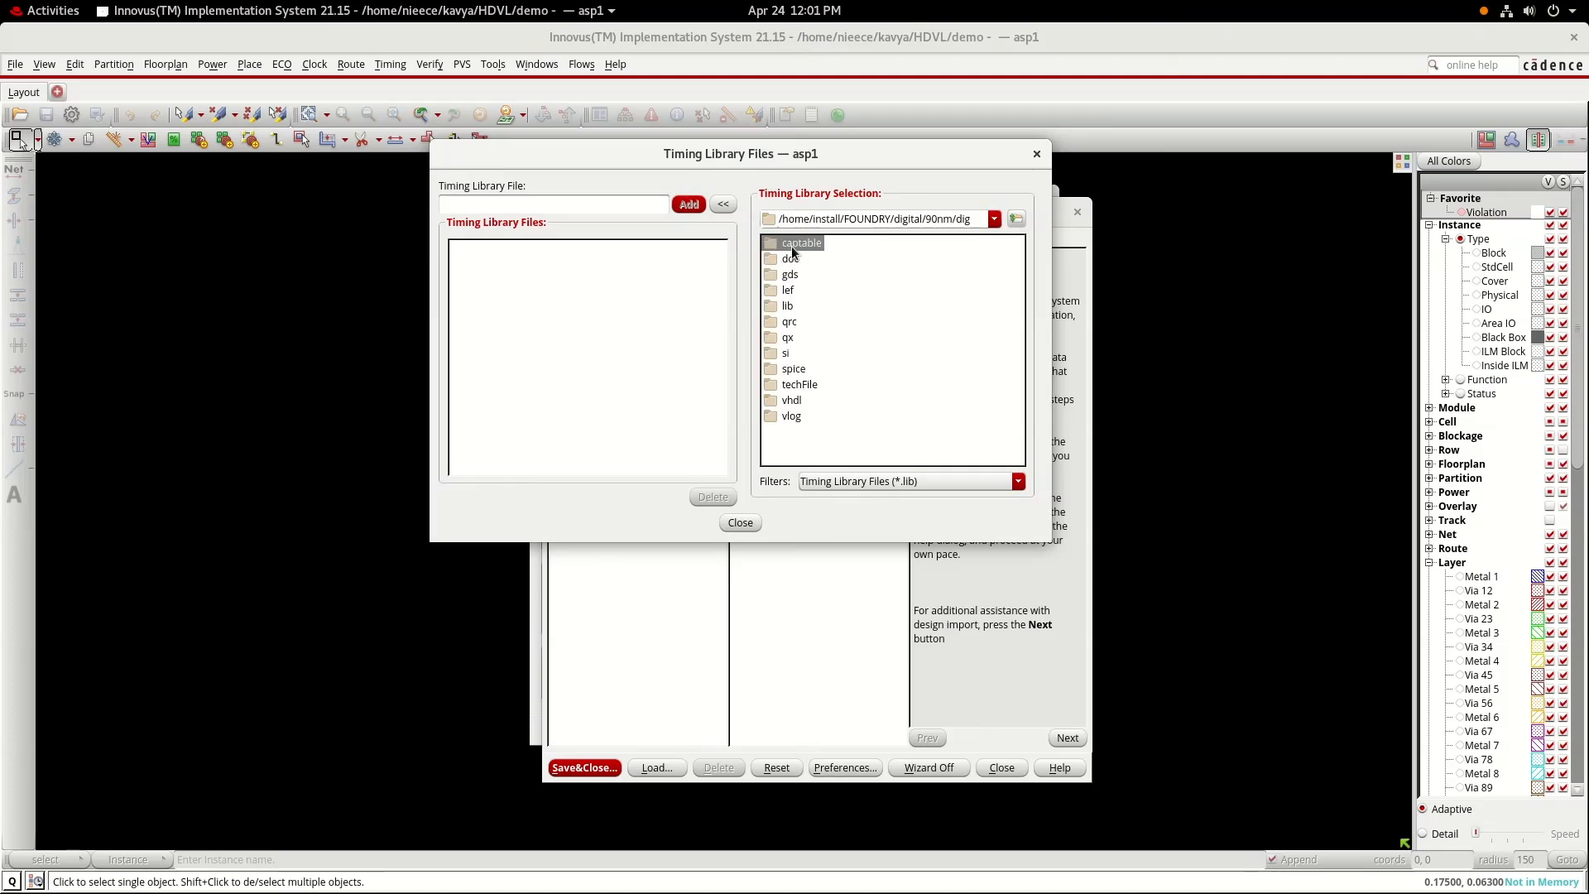
{"action": "double_click", "coordinate": [788, 307]}
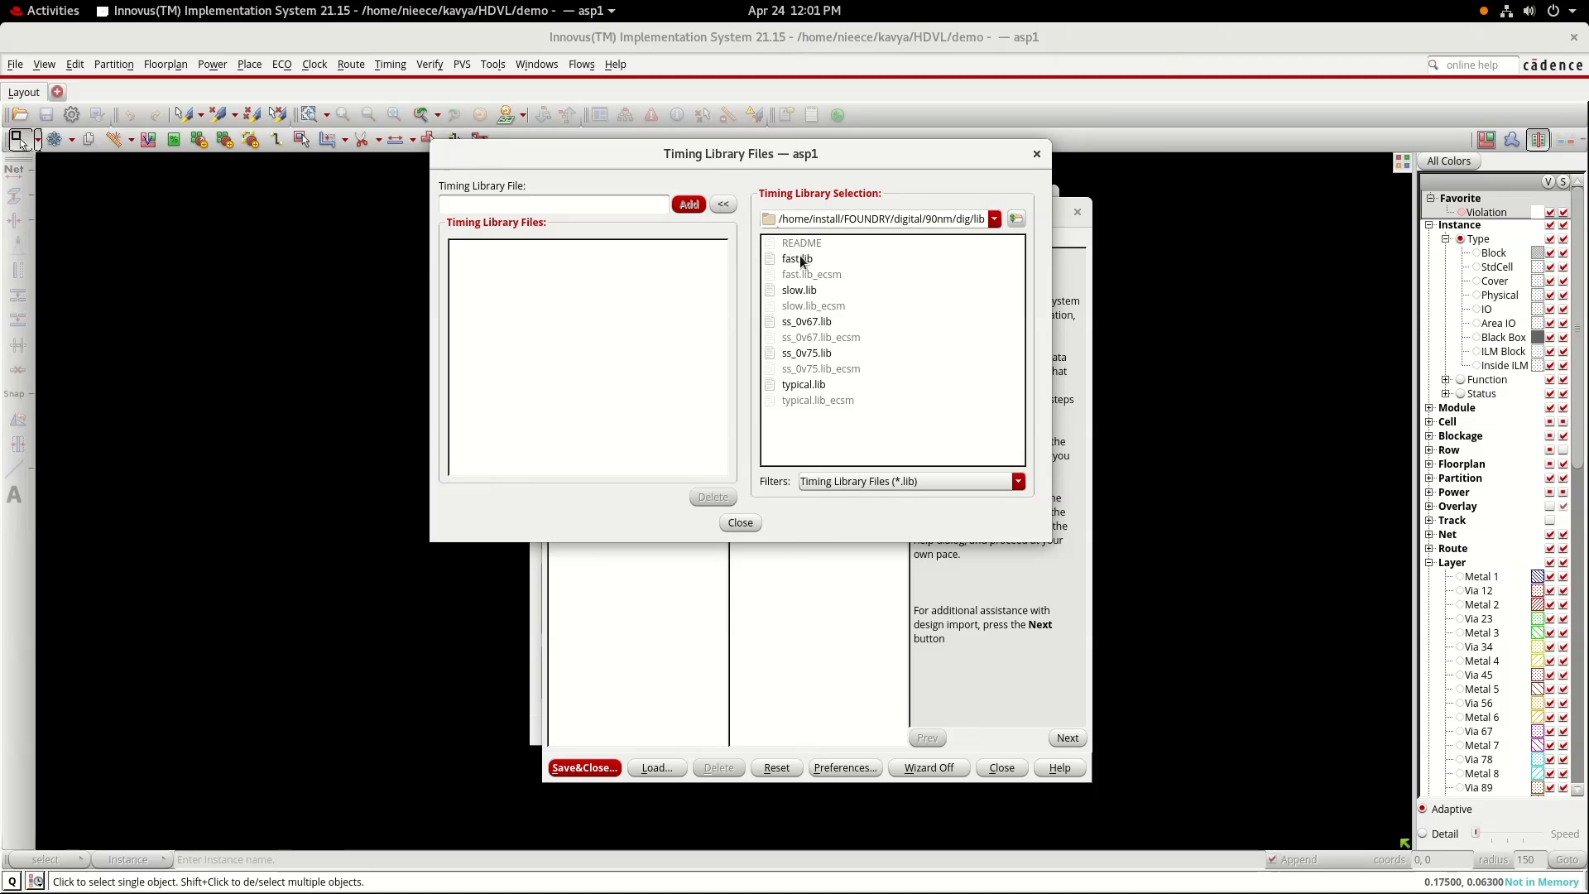
- Add slow.lib as the timing library file of the max_timing set and save the library set
{"action": "left_click", "coordinate": [799, 290]}
{"action": "left_click", "coordinate": [690, 204]}
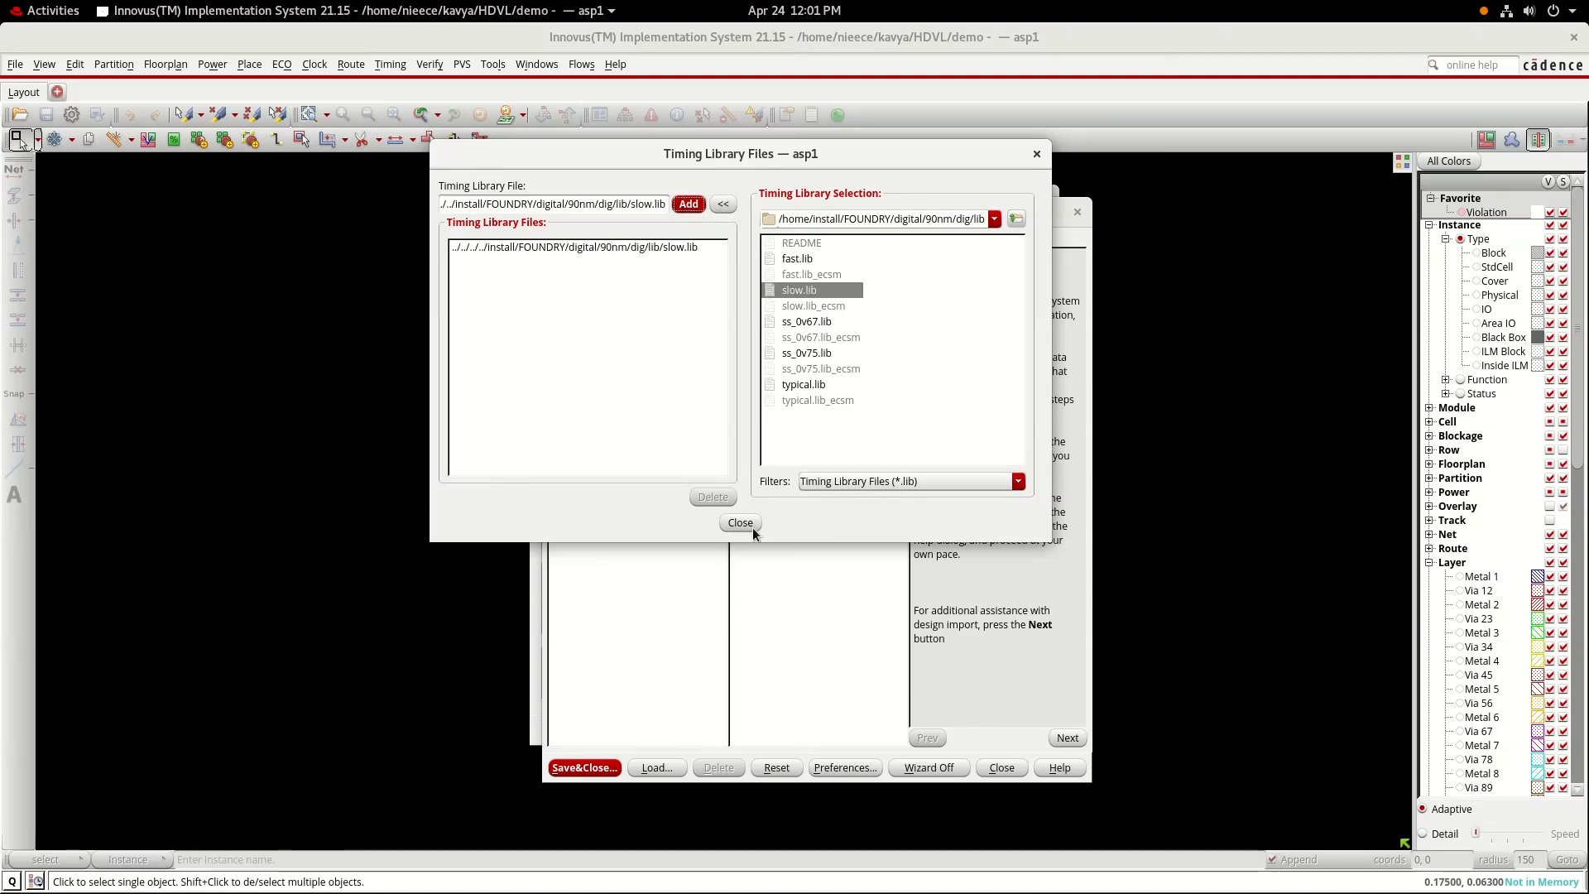
{"action": "left_click", "coordinate": [740, 523]}
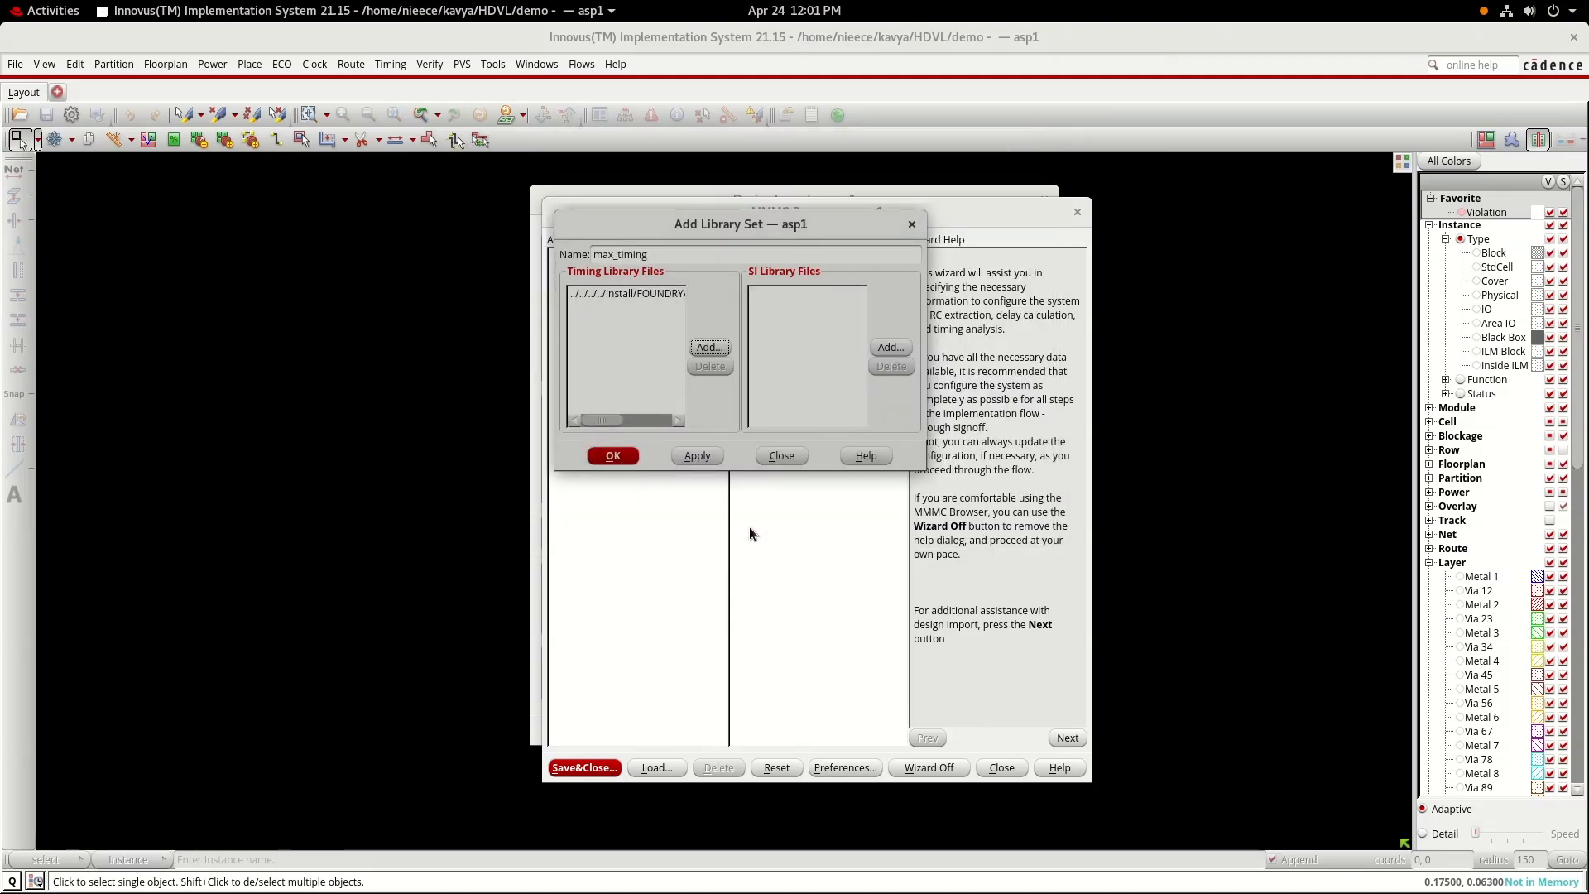
{"action": "left_click", "coordinate": [623, 461]}
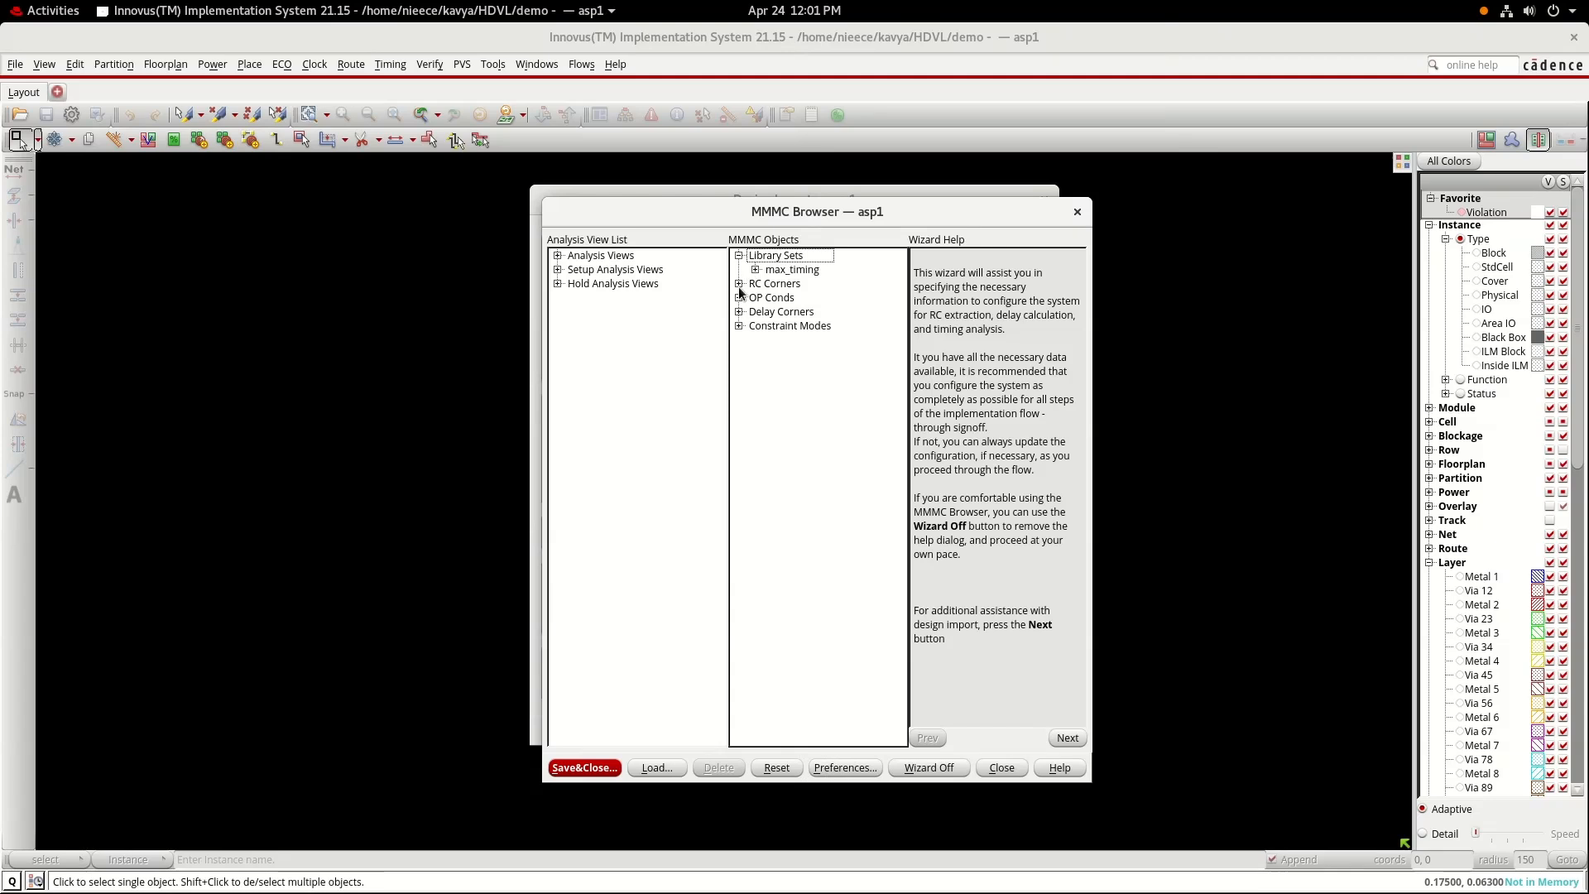
- Start another new library set and name it min_timing
{"action": "double_click", "coordinate": [761, 255]}
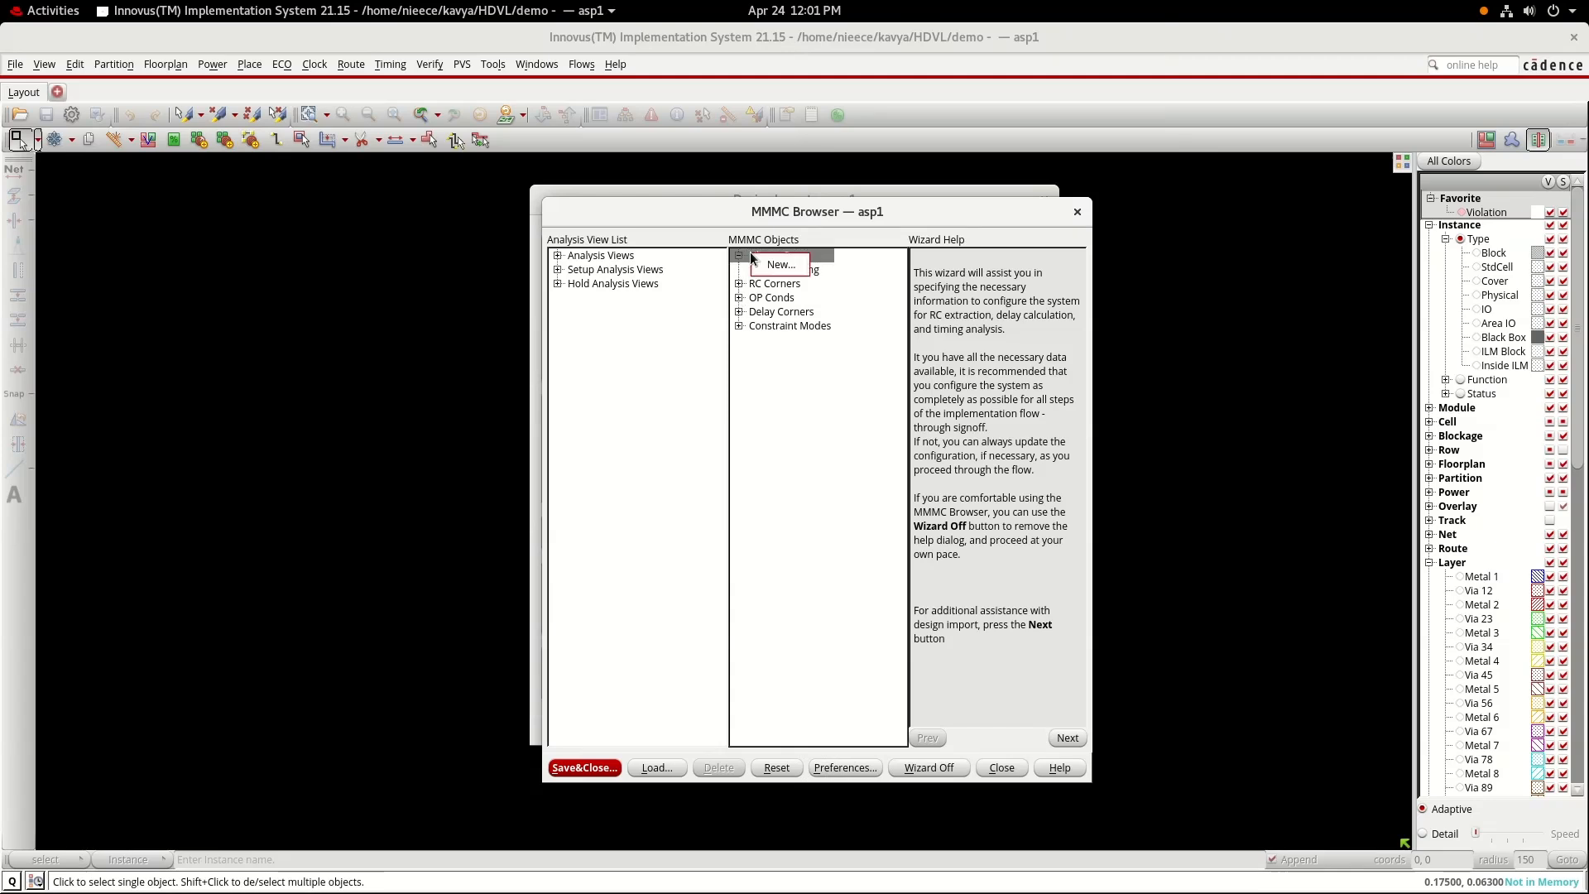
{"action": "left_click", "coordinate": [731, 223]}
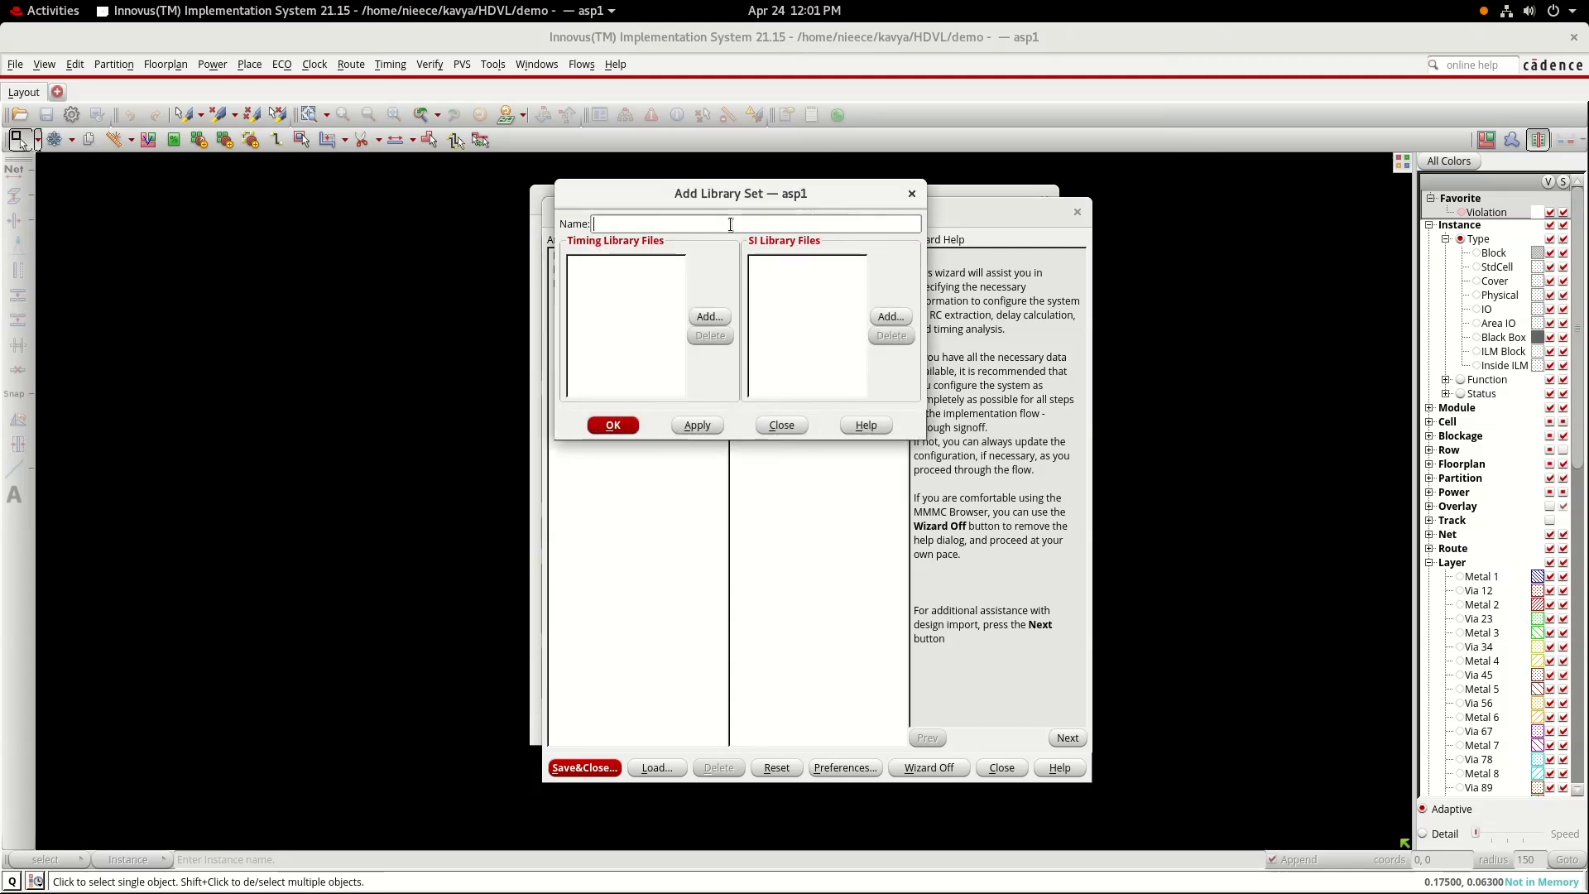
{"action": "type", "text": "min"}
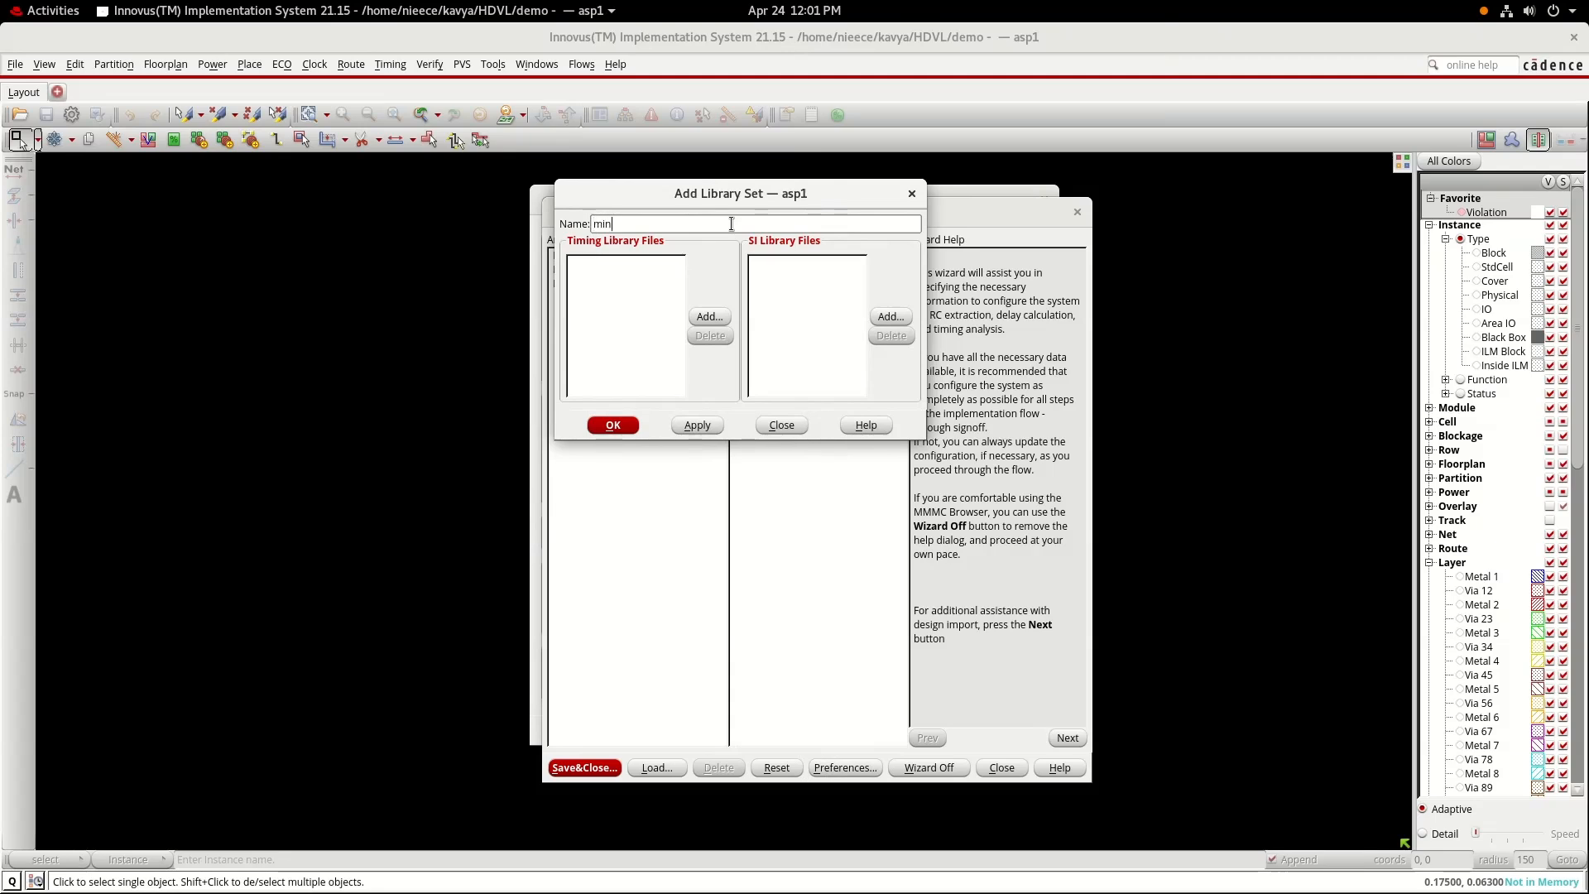
{"action": "type", "text": "_timing"}
- Open the timing library selection for the min_timing set and browse to the folder /home/install/FOUNDRY/digital/90nm/dig/lib
{"action": "left_click", "coordinate": [706, 316]}
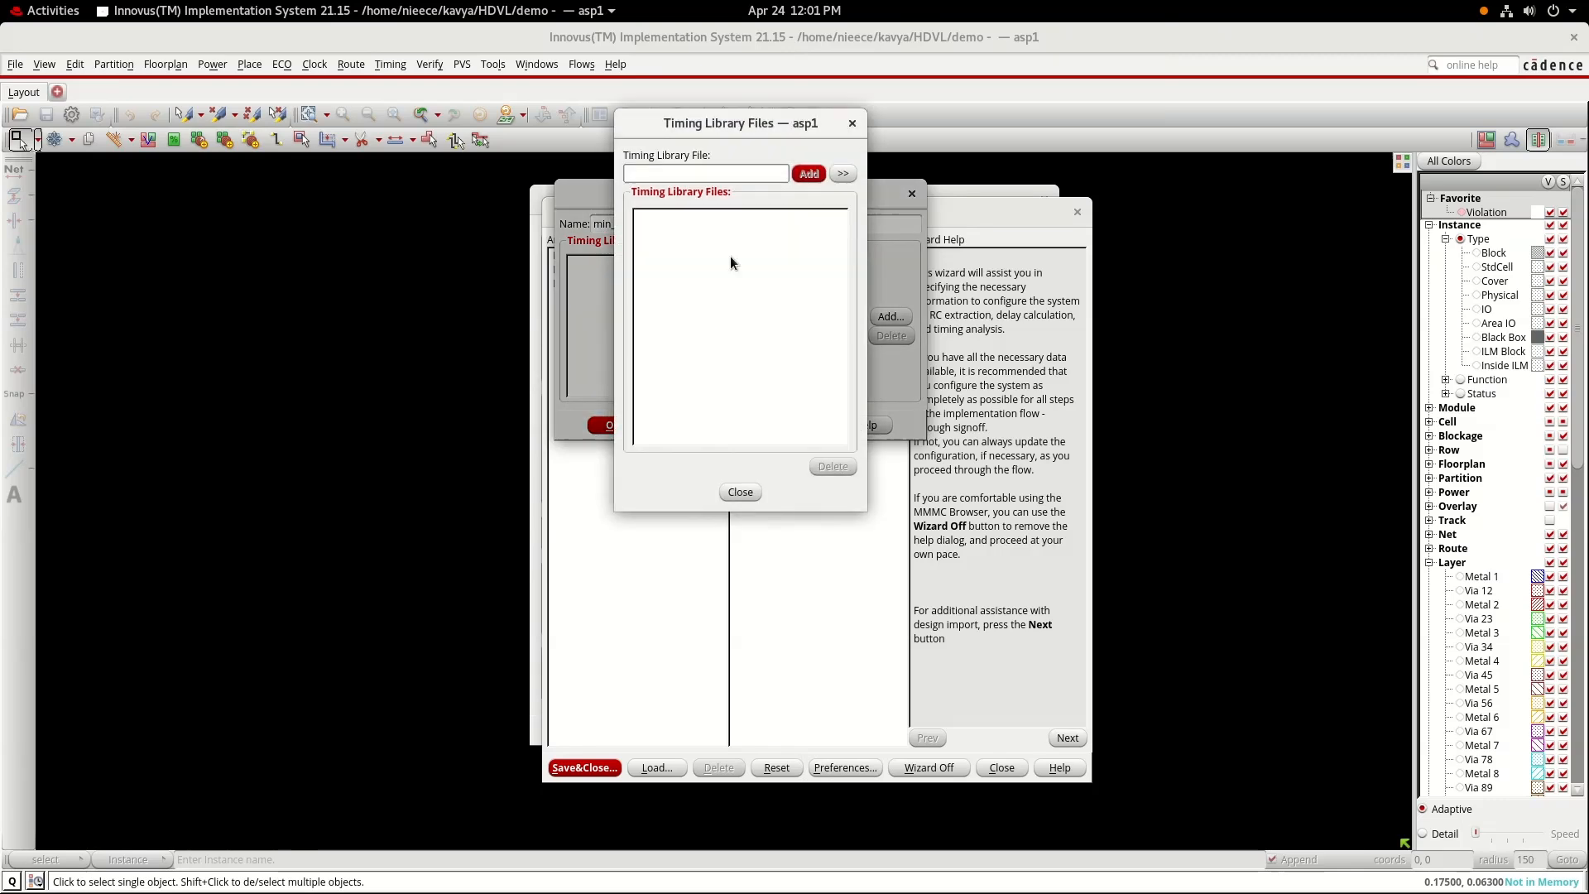
{"action": "left_click", "coordinate": [843, 173]}
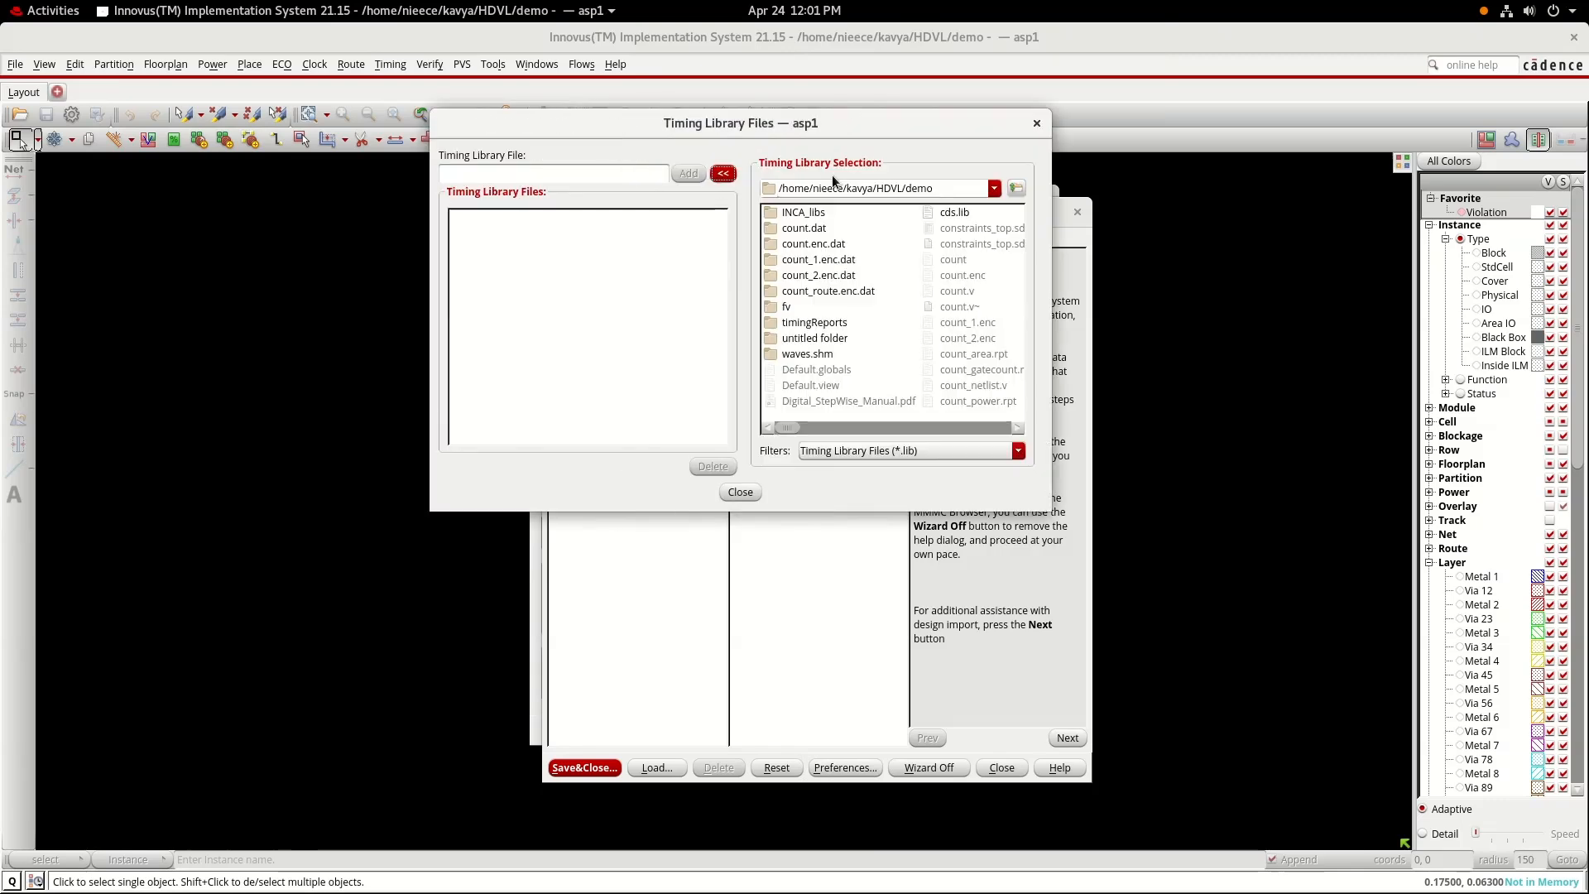
{"action": "left_click", "coordinate": [1008, 191]}
{"action": "left_click", "coordinate": [1008, 191]}
{"action": "left_click", "coordinate": [1008, 191]}
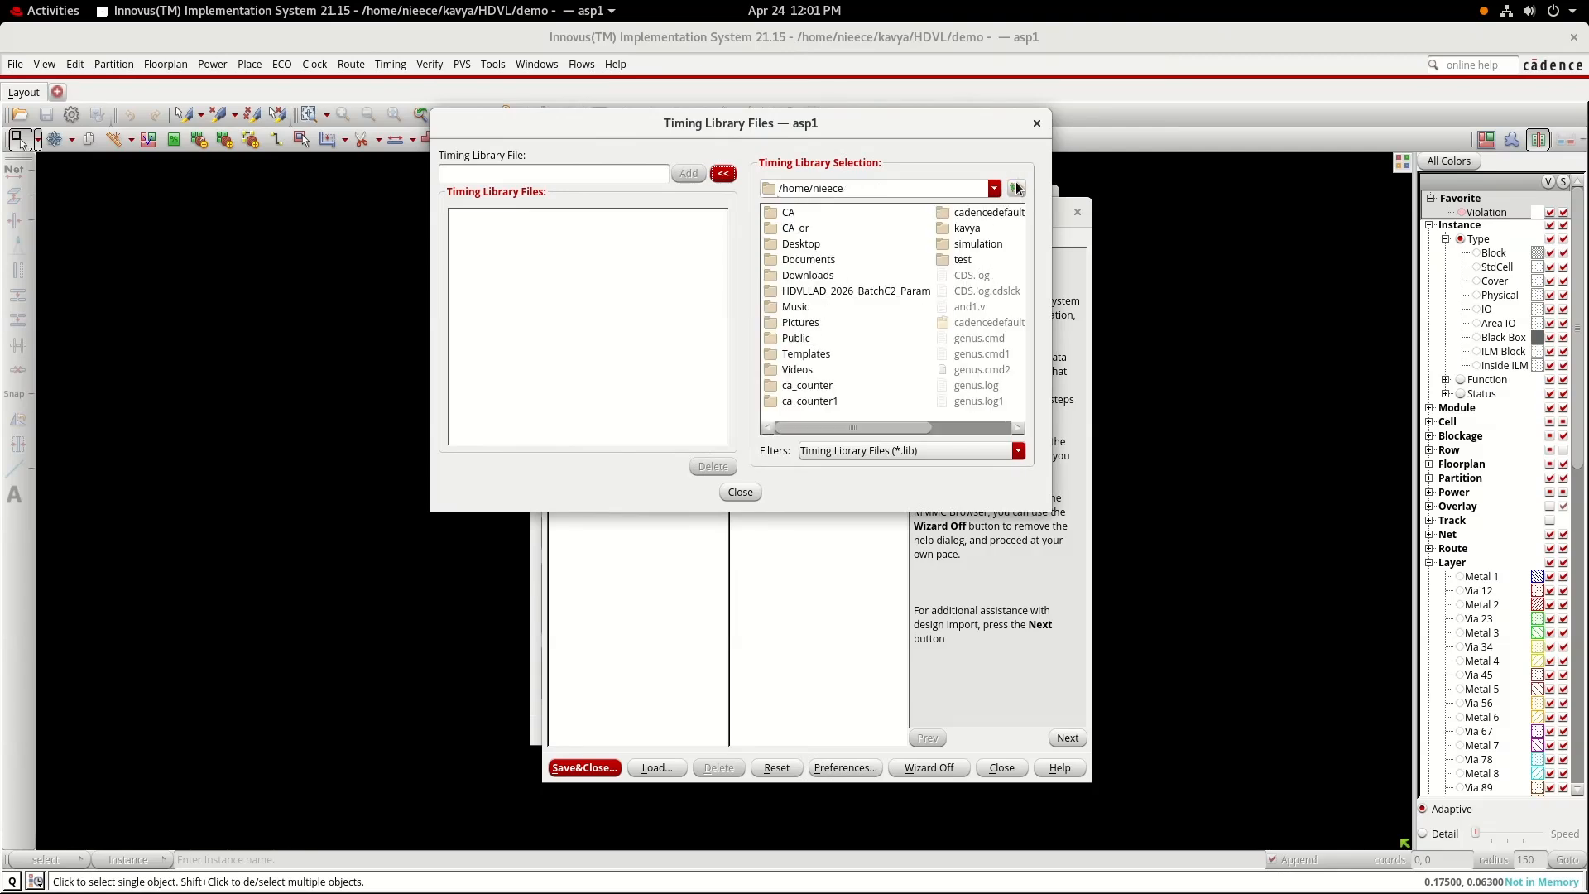
{"action": "left_click", "coordinate": [1017, 189]}
{"action": "double_click", "coordinate": [810, 230]}
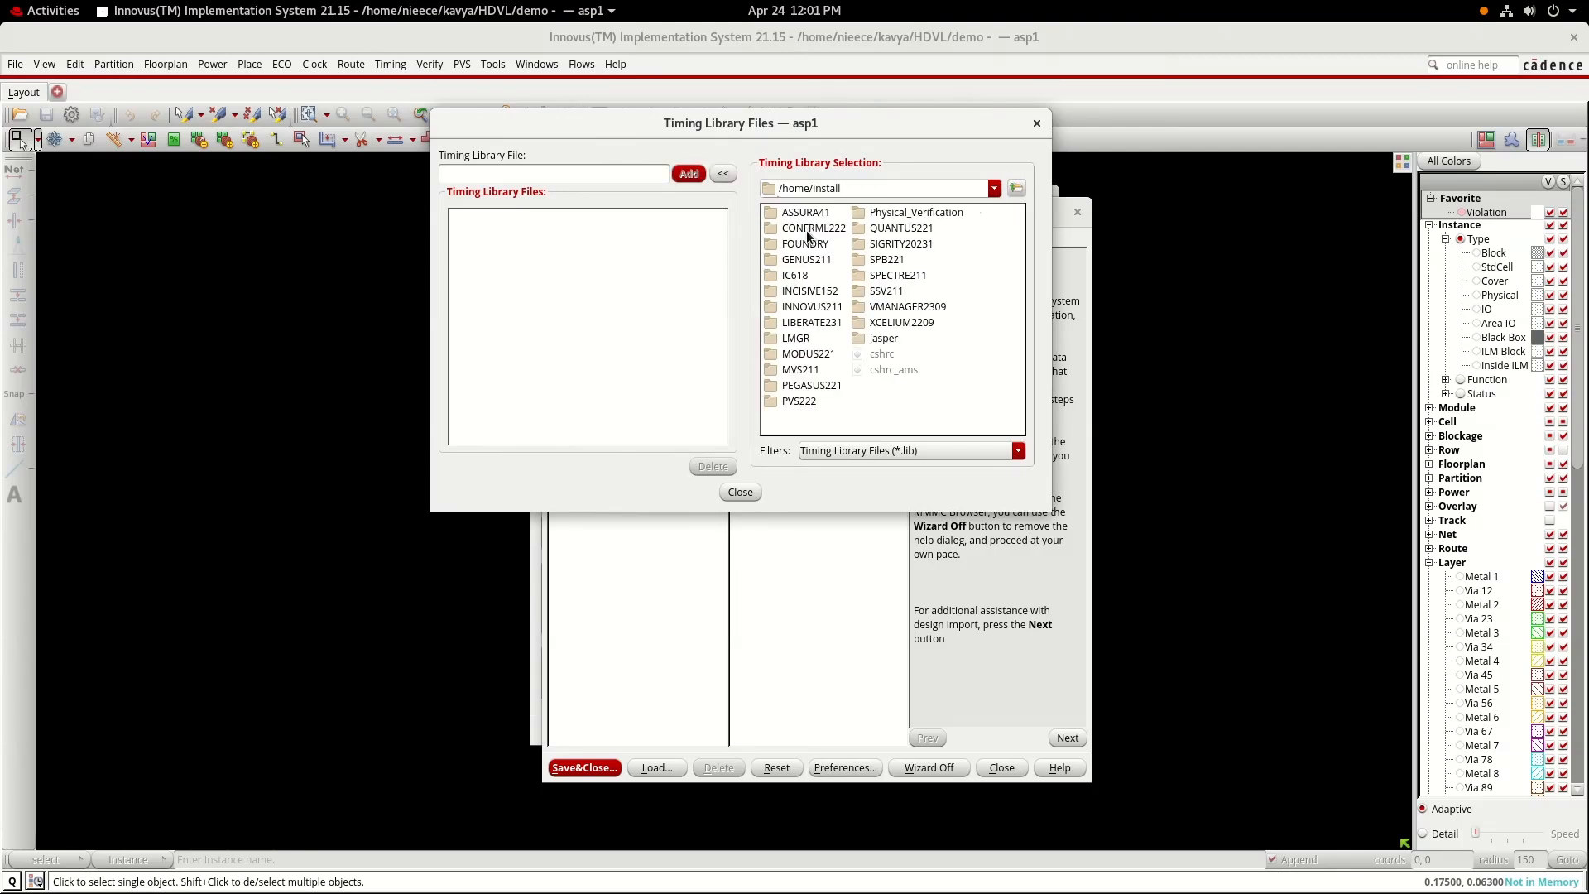
{"action": "double_click", "coordinate": [811, 243]}
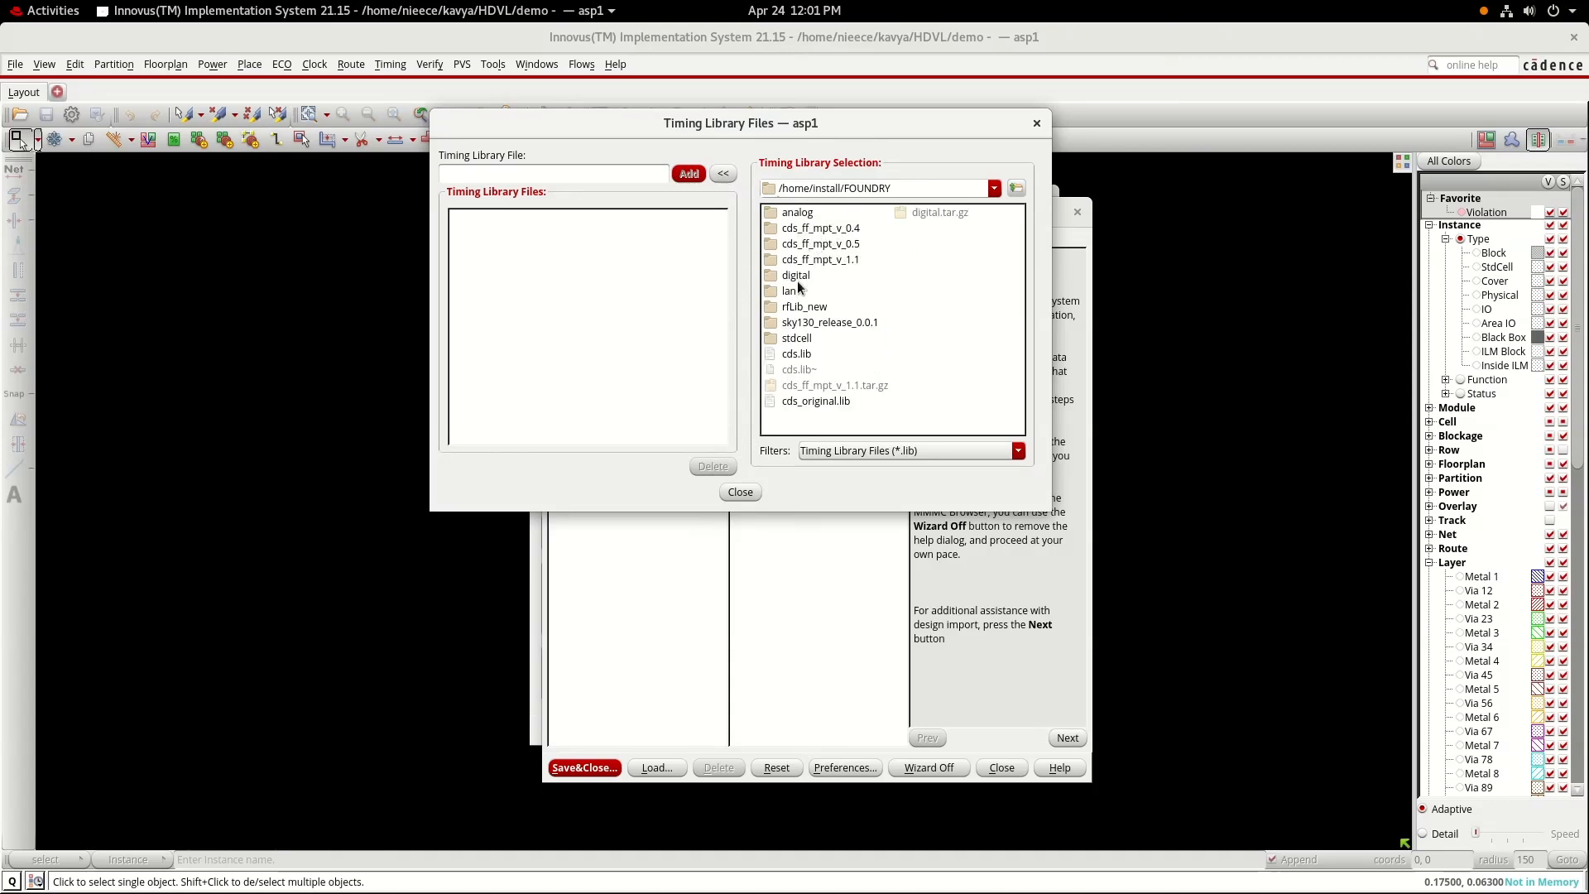
{"action": "double_click", "coordinate": [797, 276]}
{"action": "double_click", "coordinate": [809, 246]}
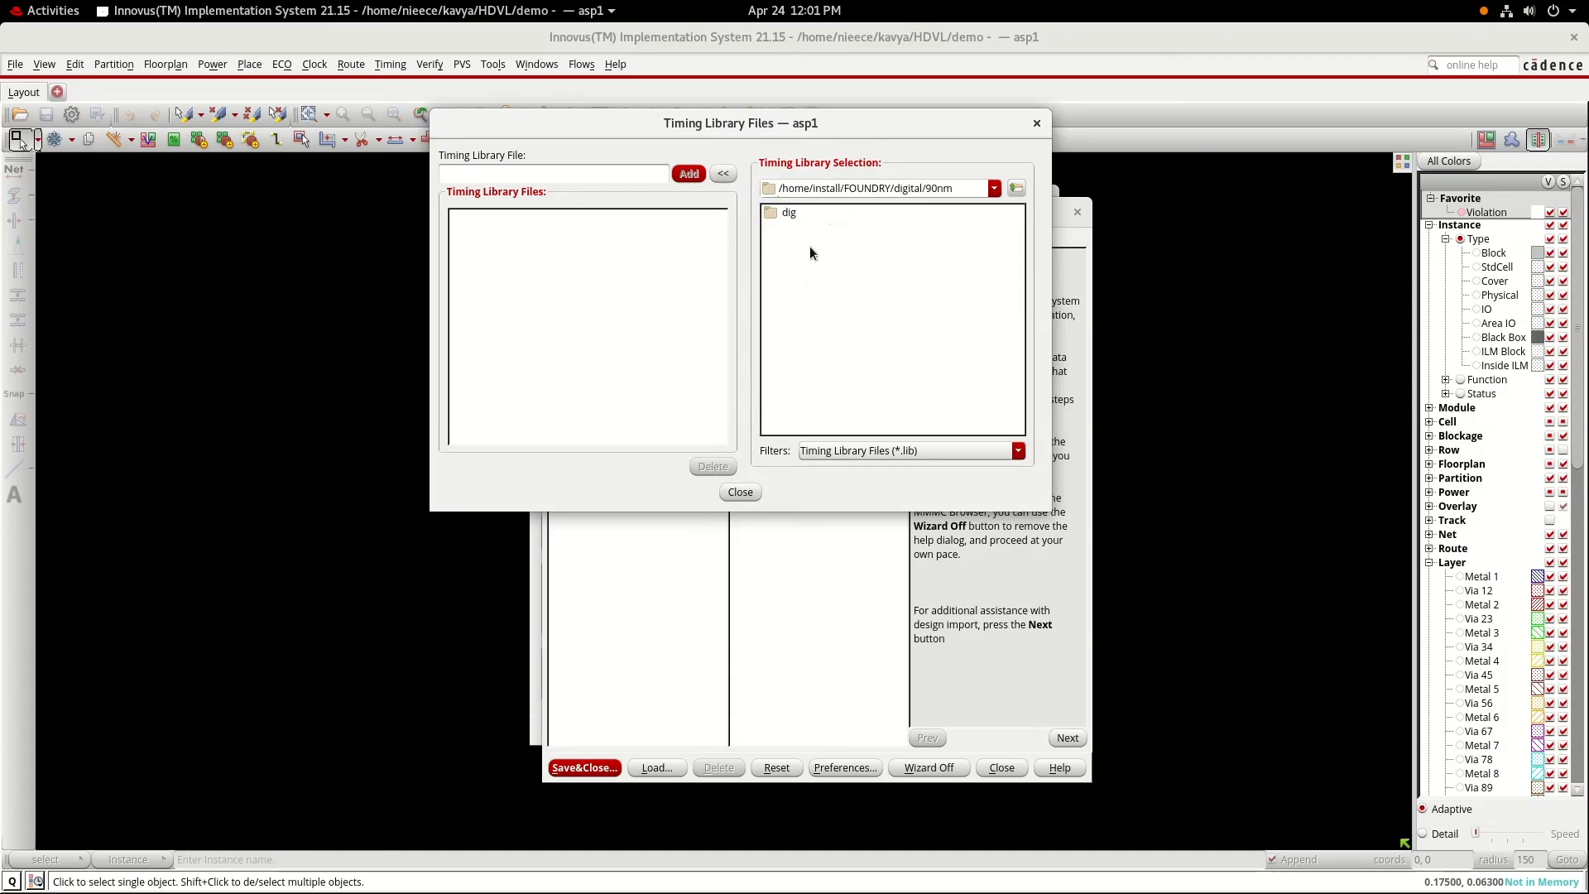
{"action": "double_click", "coordinate": [781, 214]}
{"action": "double_click", "coordinate": [791, 275]}
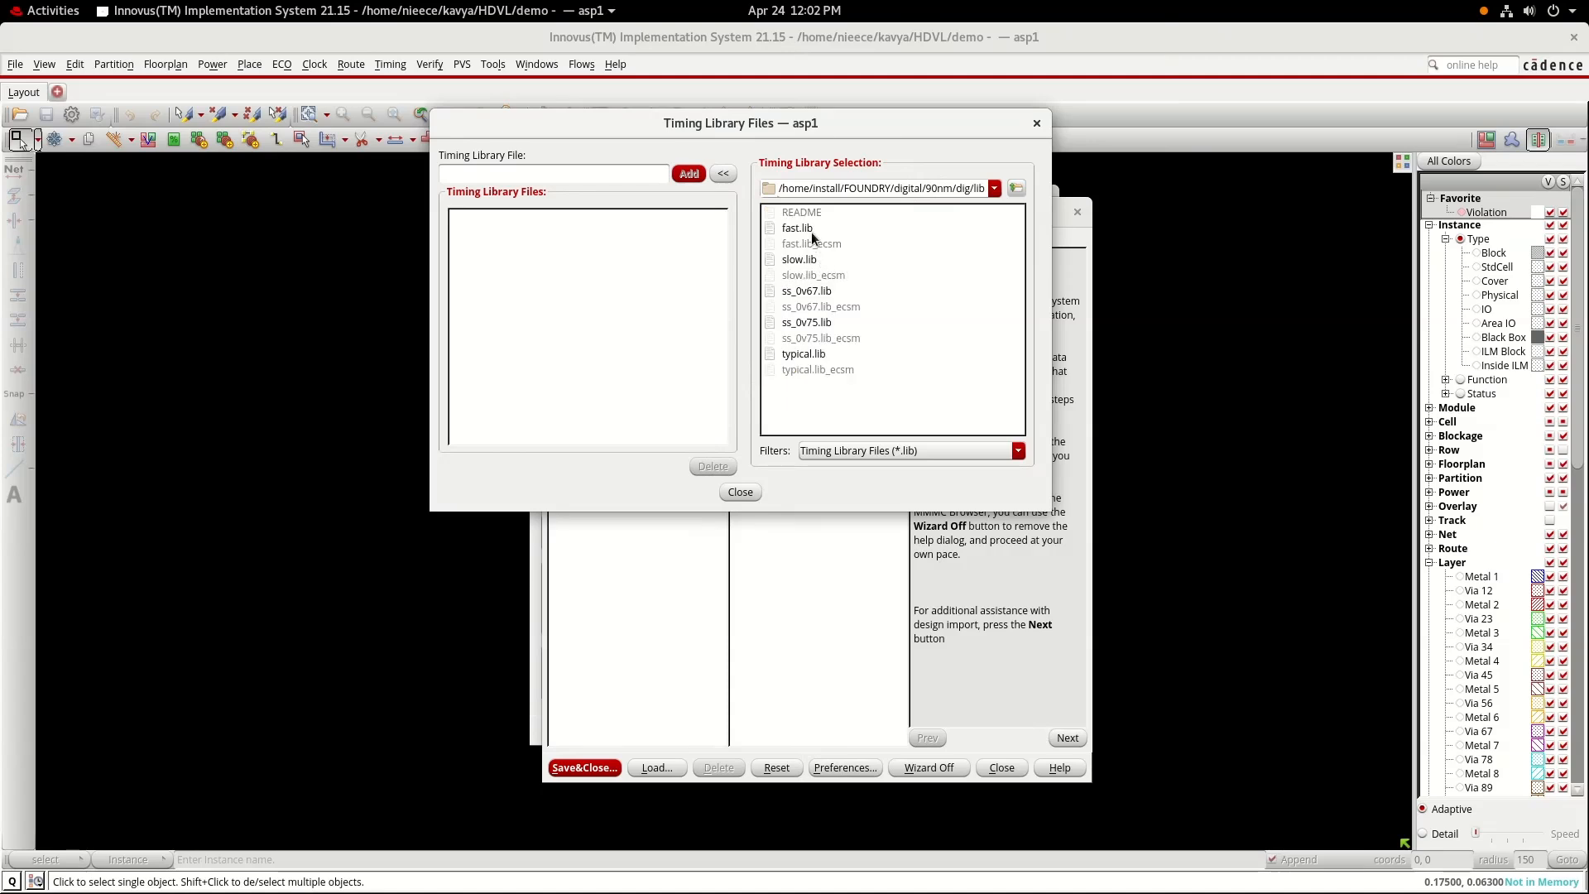
- Add fast.lib as the timing library file of the min_timing set and save the library set
{"action": "left_click", "coordinate": [819, 231]}
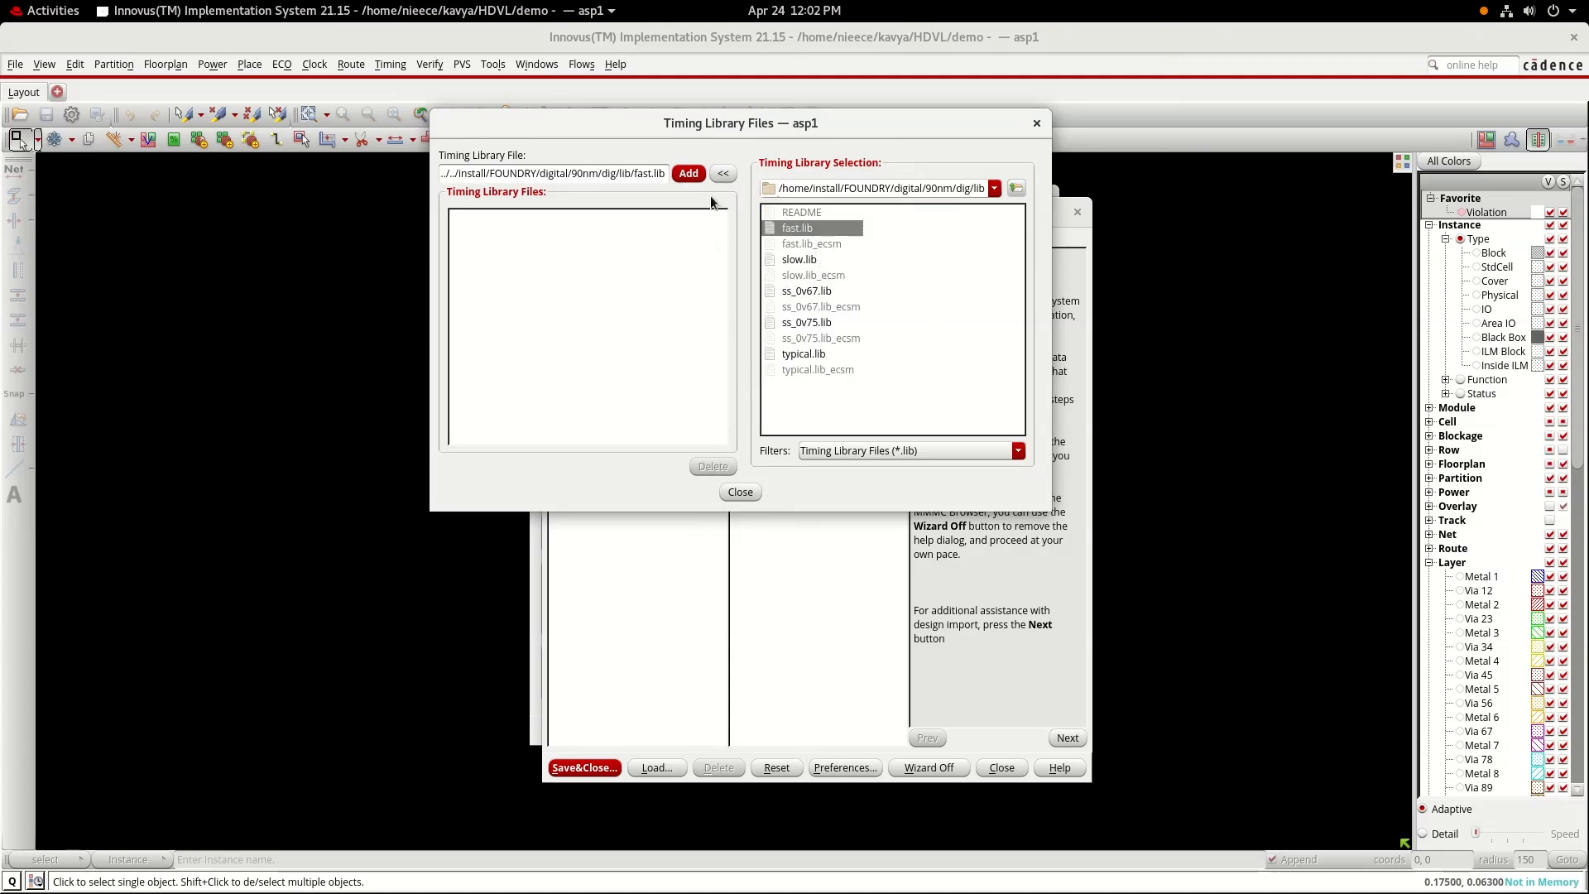
{"action": "left_click", "coordinate": [688, 174]}
{"action": "left_click", "coordinate": [740, 491]}
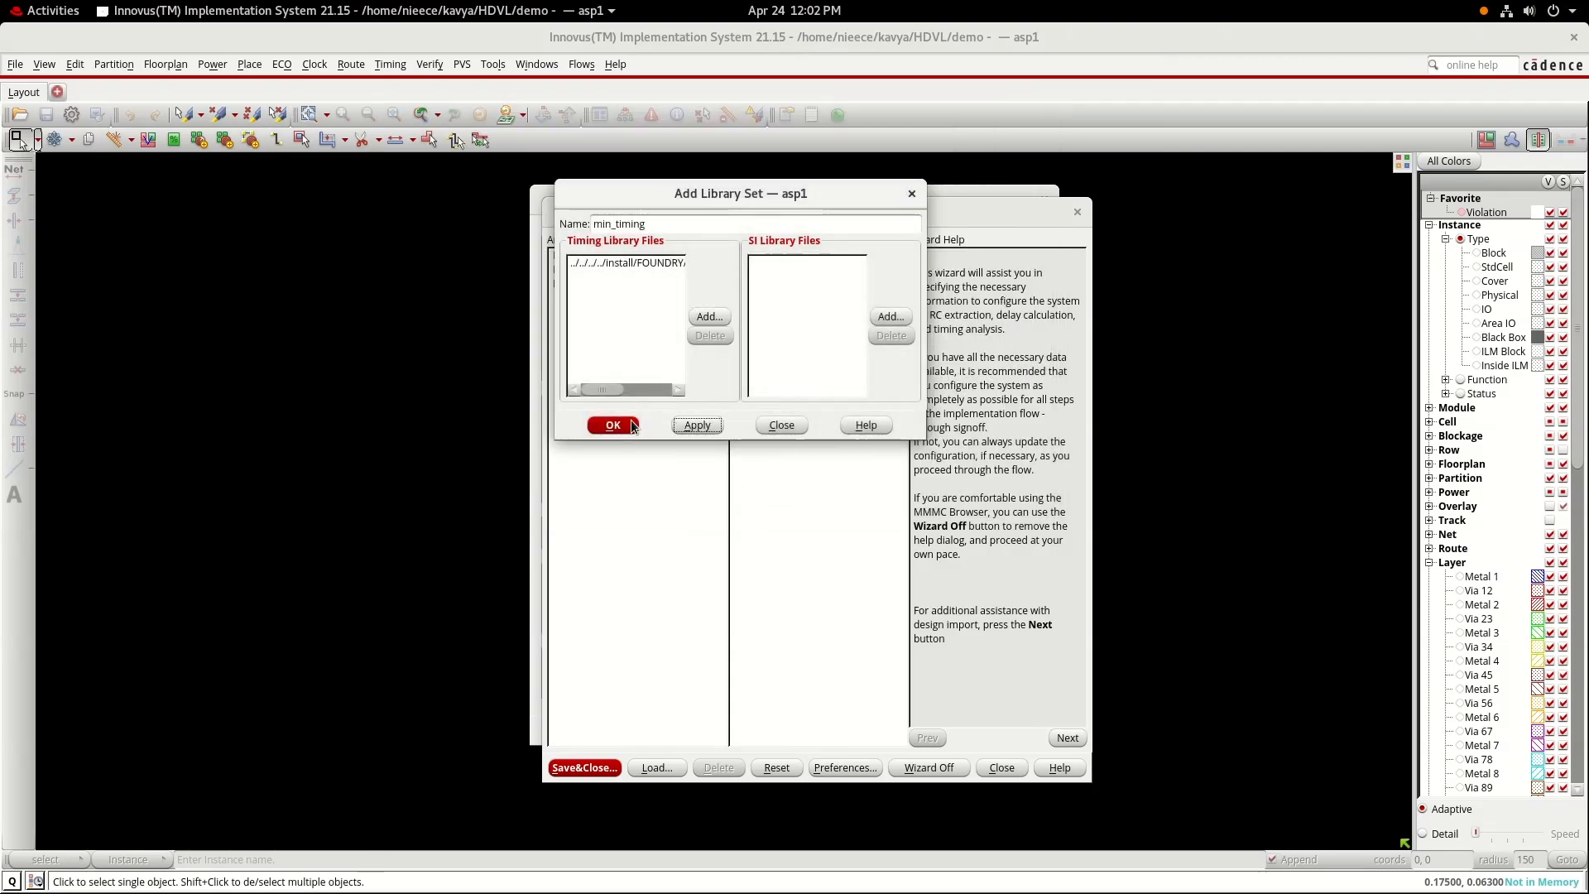
{"action": "left_click", "coordinate": [629, 425]}
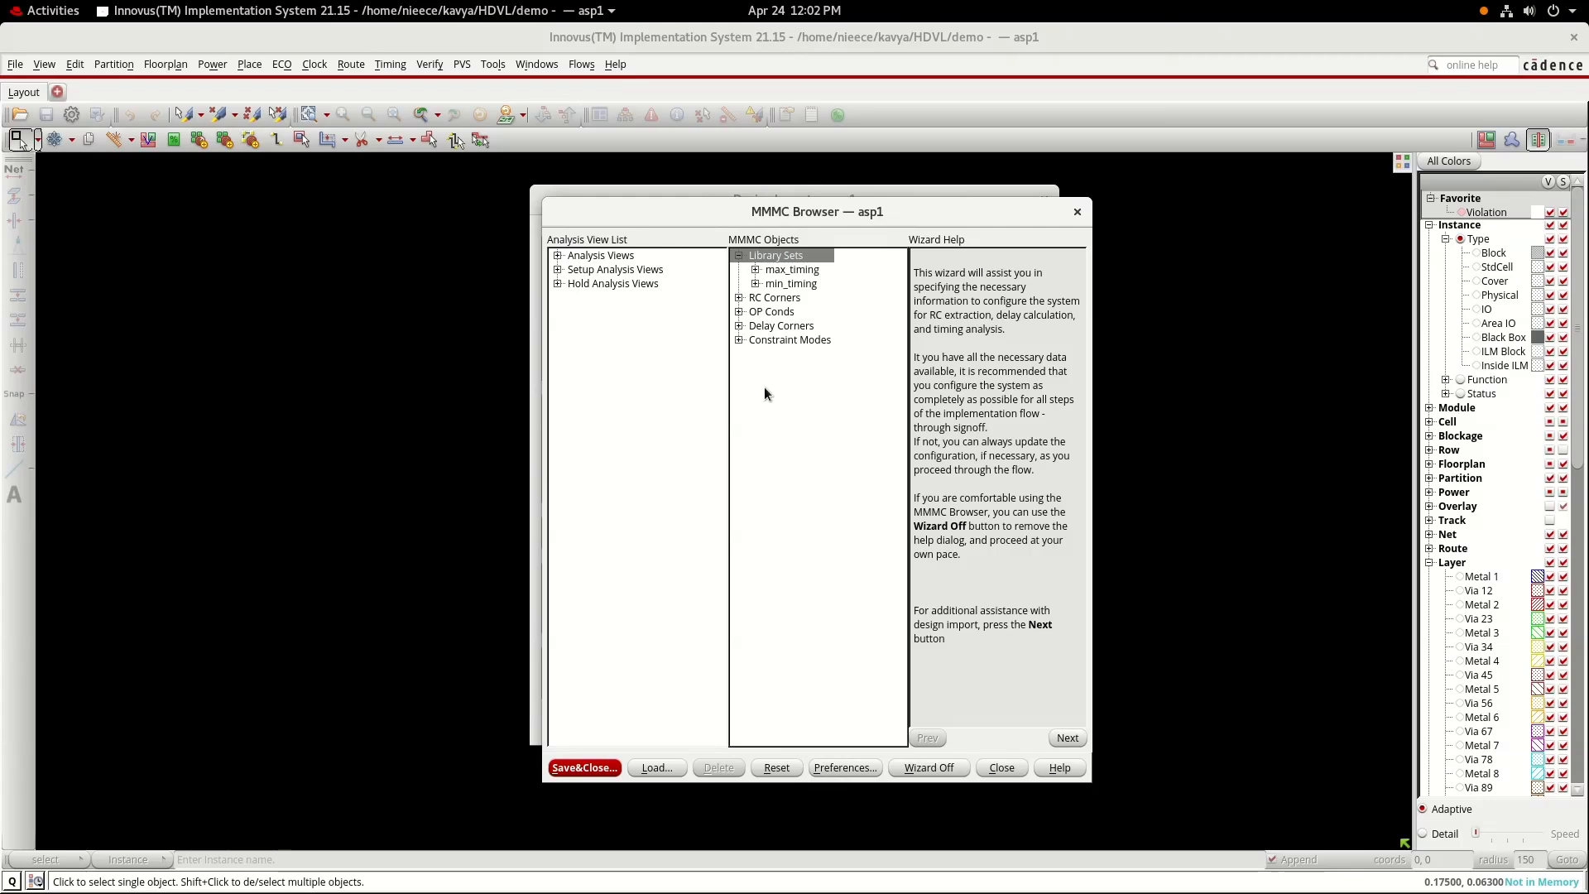
- Create a delay corner named min_delay that uses the library set min_timing
{"action": "double_click", "coordinate": [761, 325]}
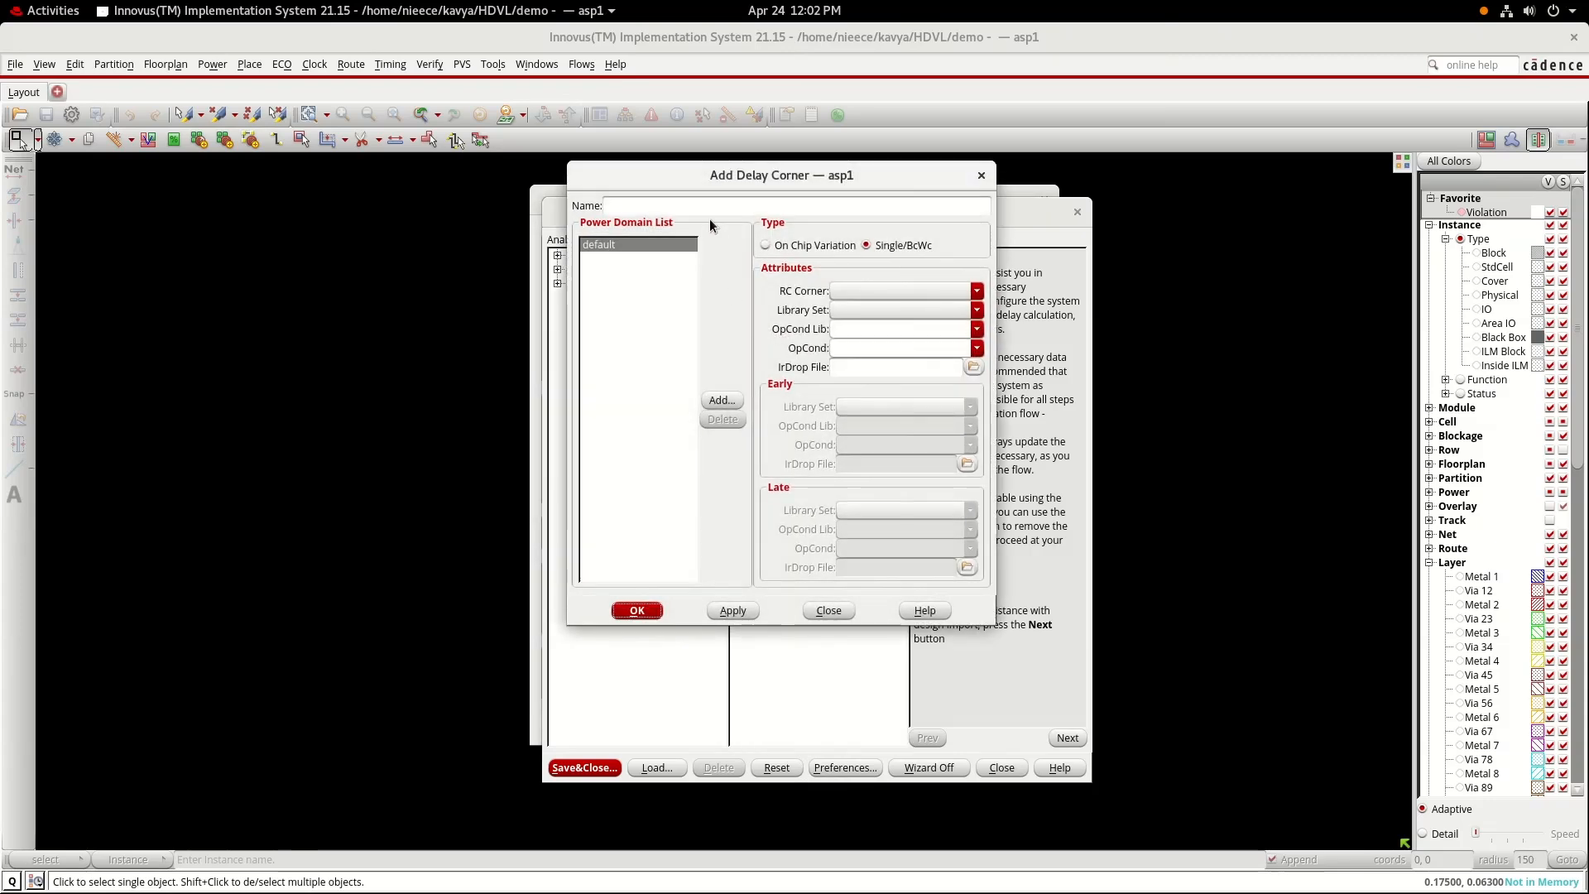
{"action": "left_click", "coordinate": [714, 204]}
{"action": "type", "text": "min"}
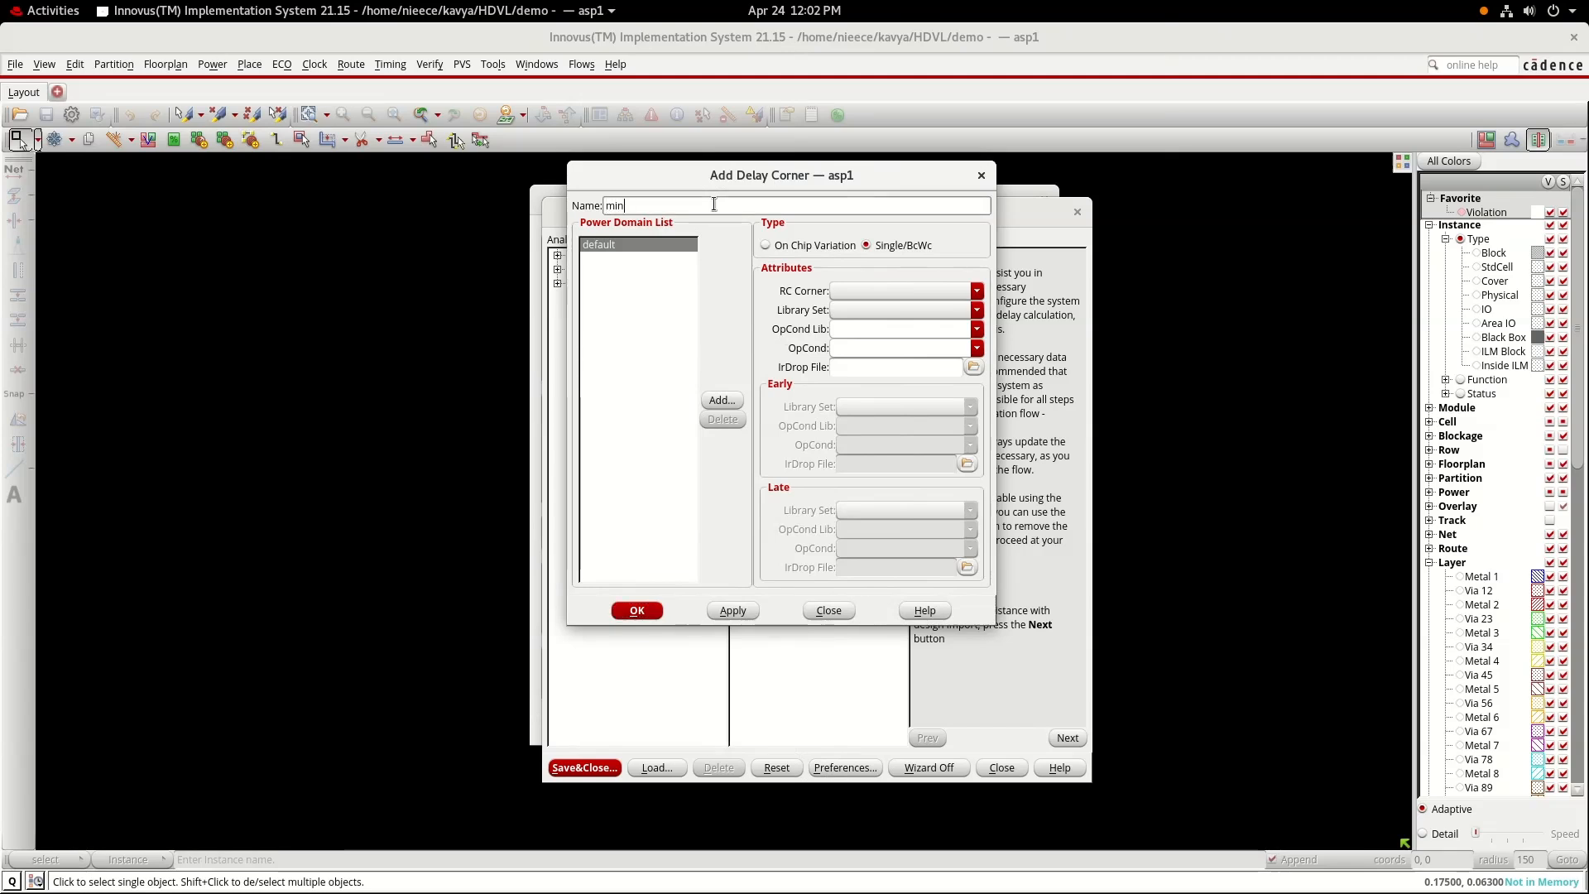
{"action": "type", "text": "_delay"}
{"action": "left_click", "coordinate": [976, 311]}
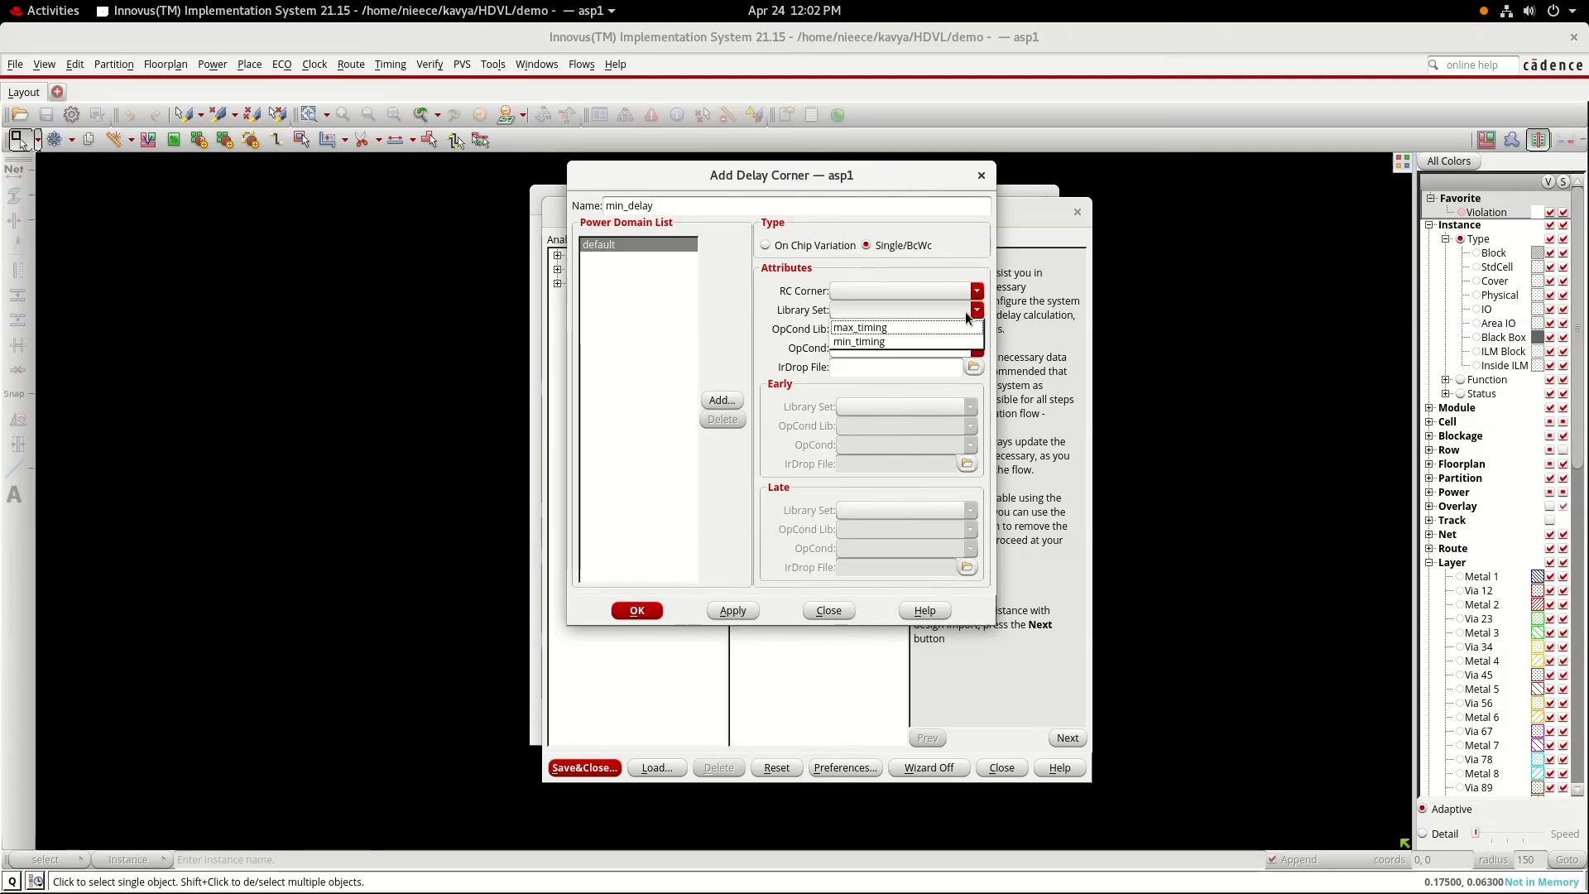
{"action": "left_click", "coordinate": [892, 341]}
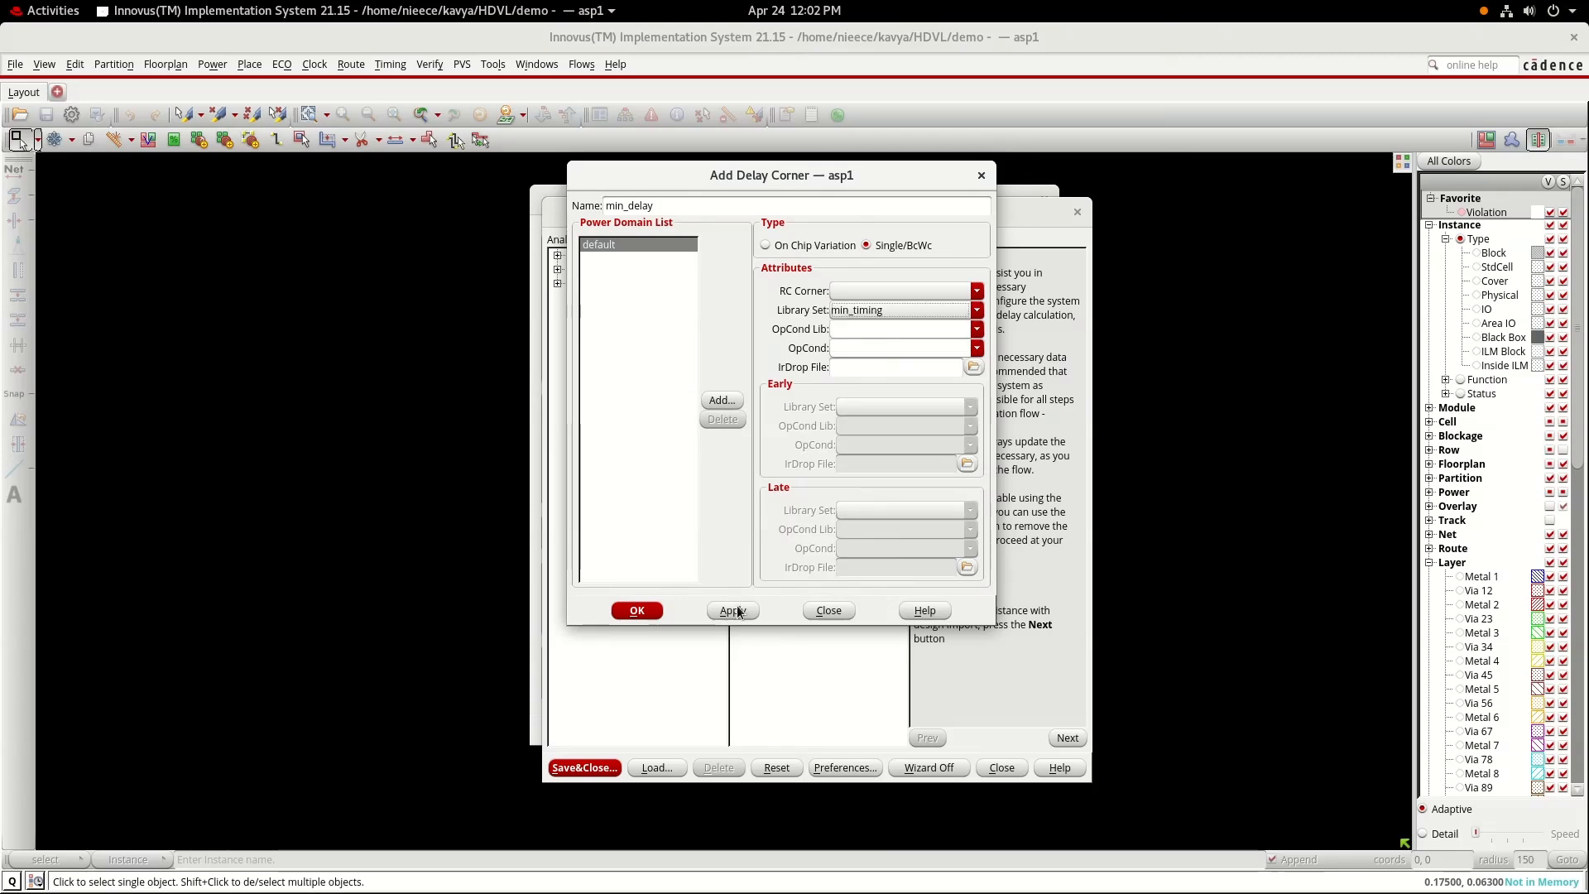
{"action": "left_click", "coordinate": [636, 610]}
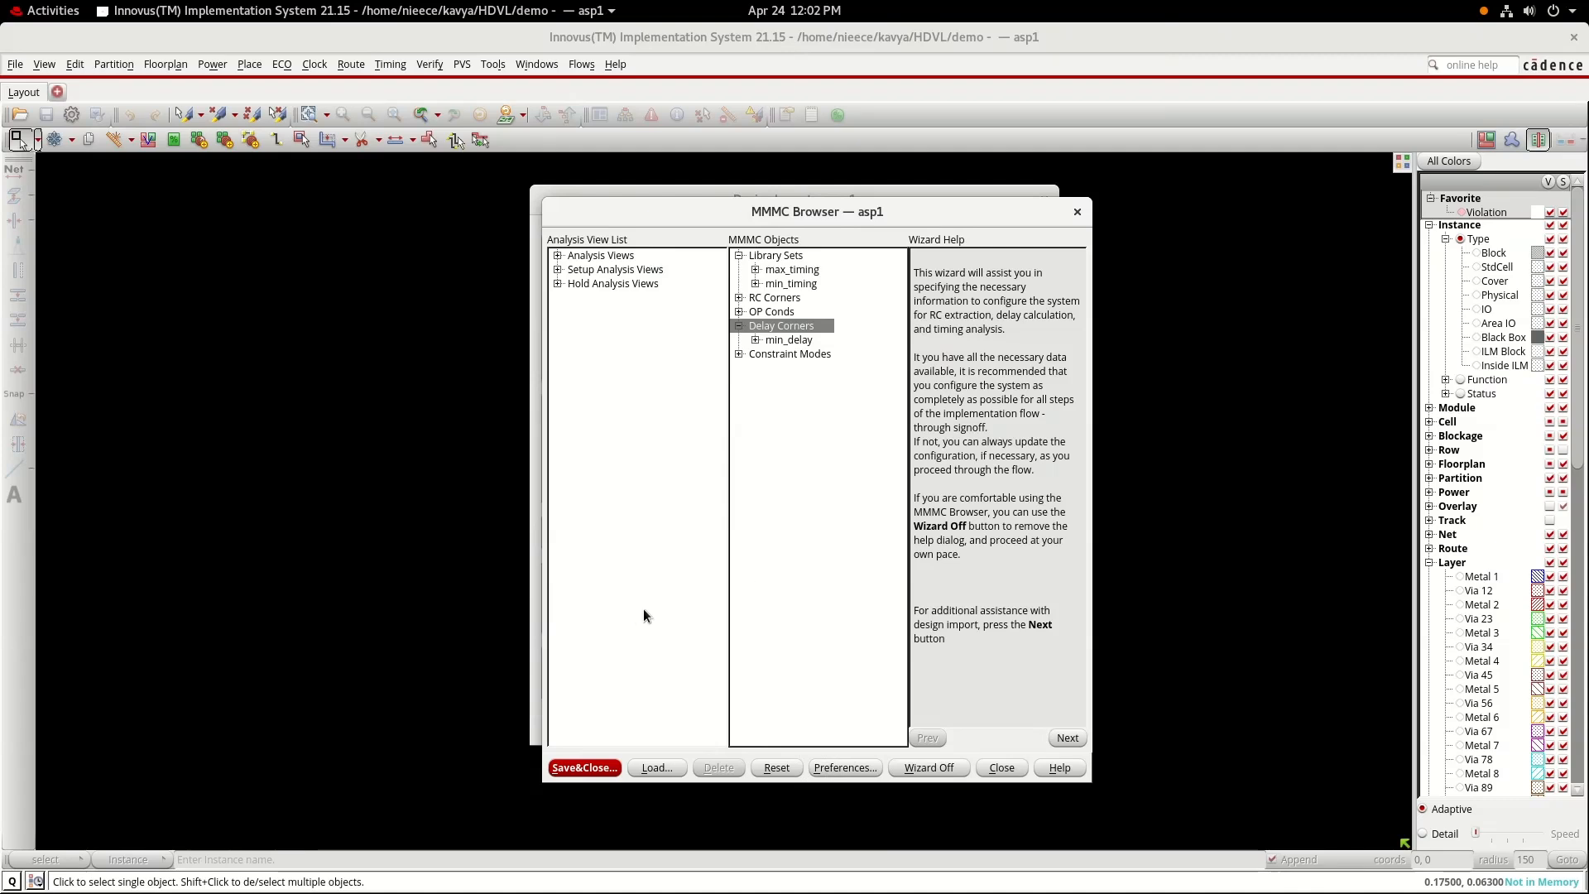
- Create a delay corner named max_delay that uses the library set max_timing
{"action": "right_click", "coordinate": [772, 323]}
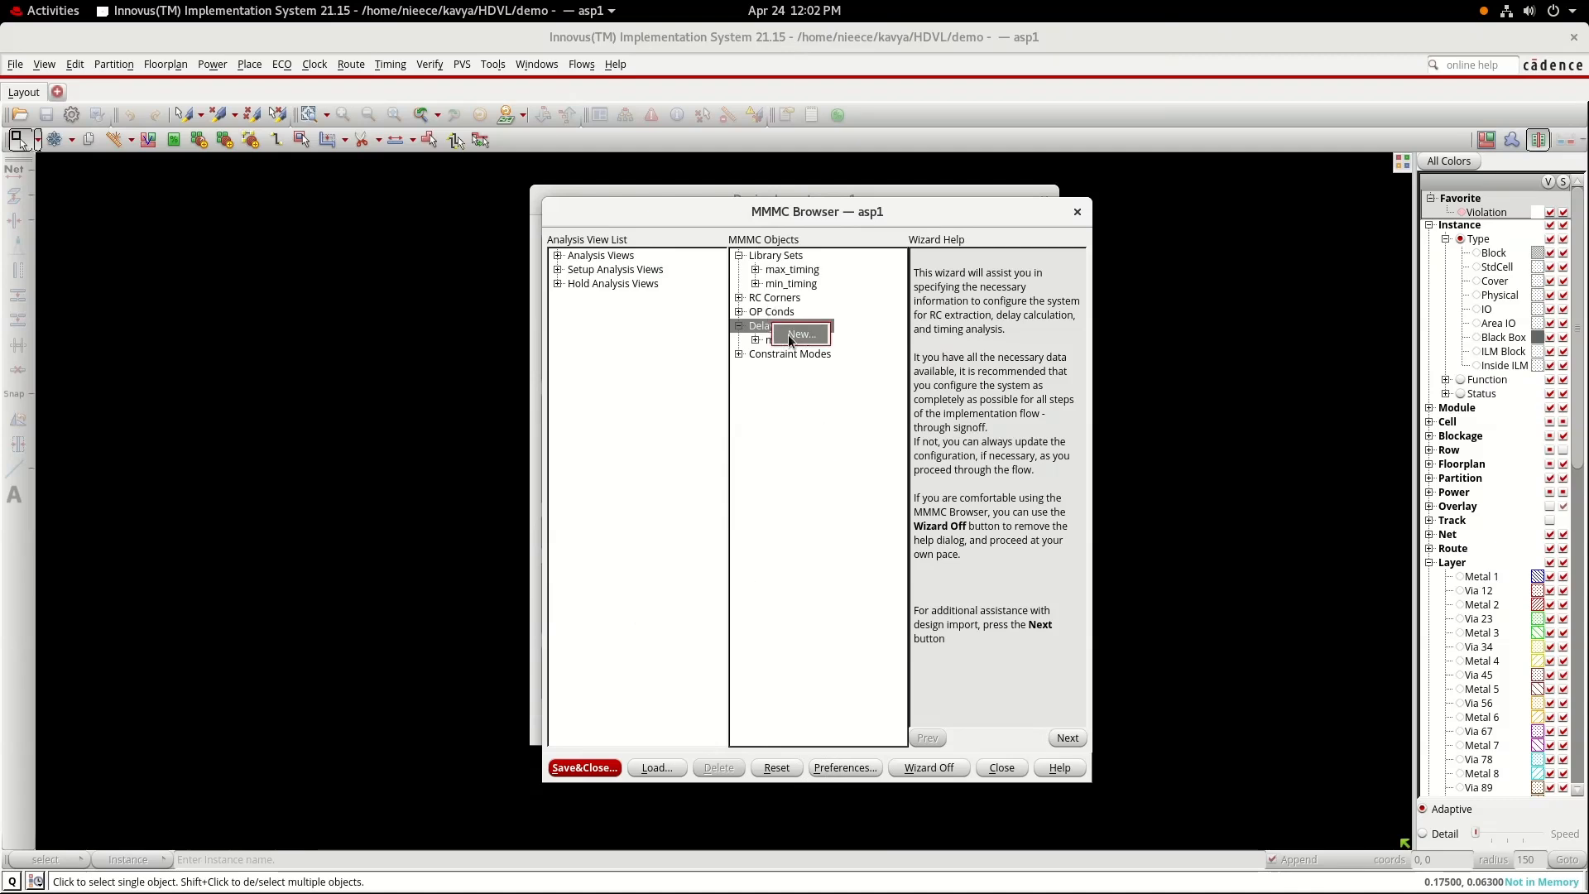
{"action": "left_click", "coordinate": [789, 340]}
{"action": "left_click", "coordinate": [717, 176]}
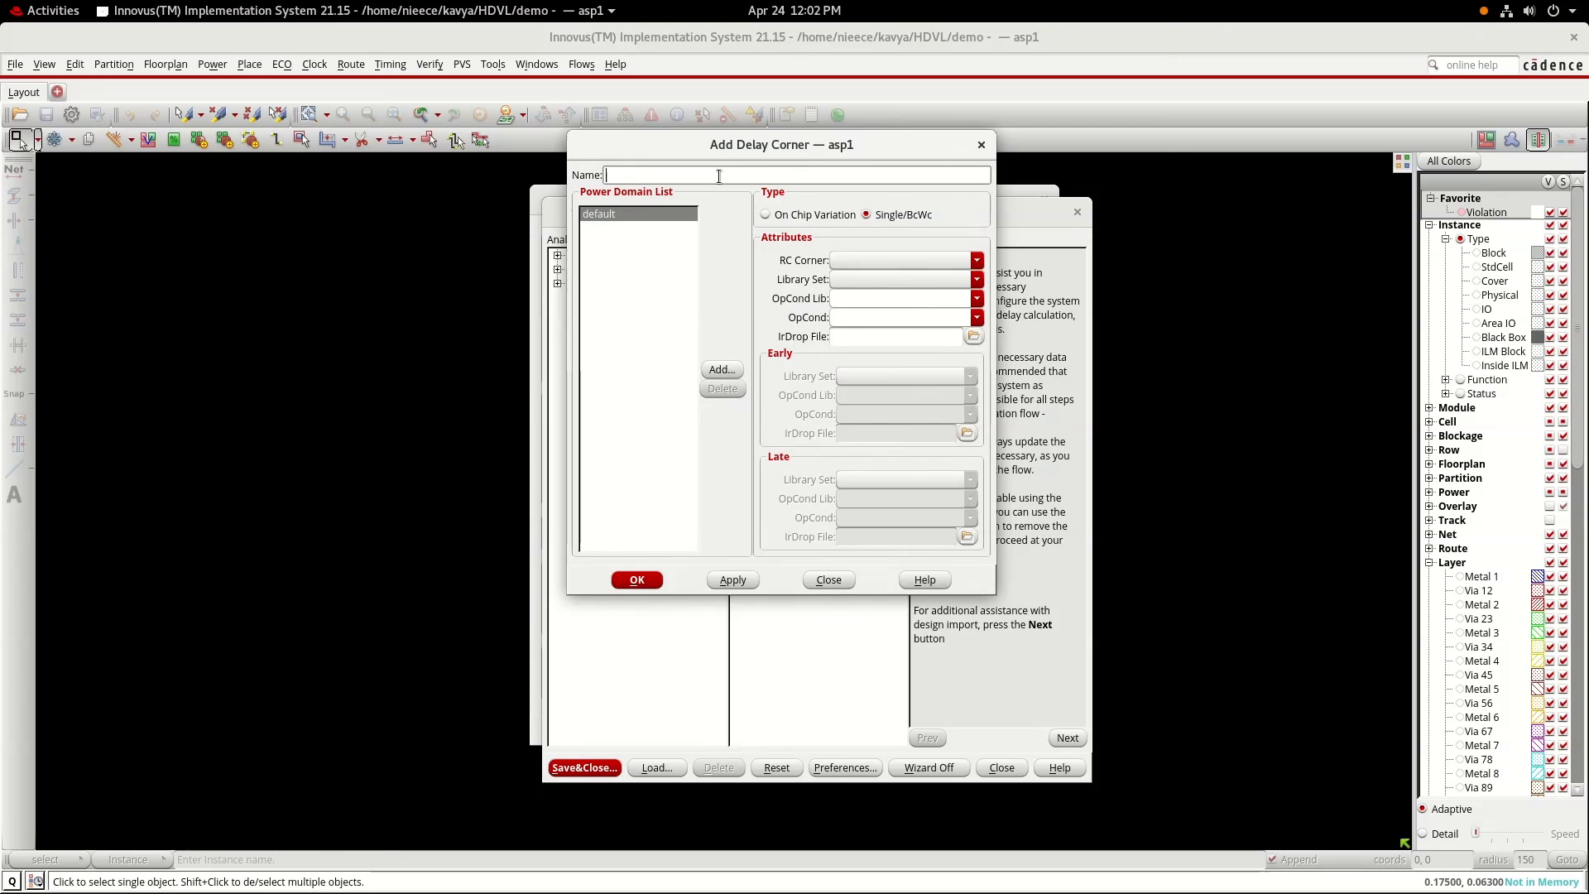
{"action": "type", "text": "ma"}
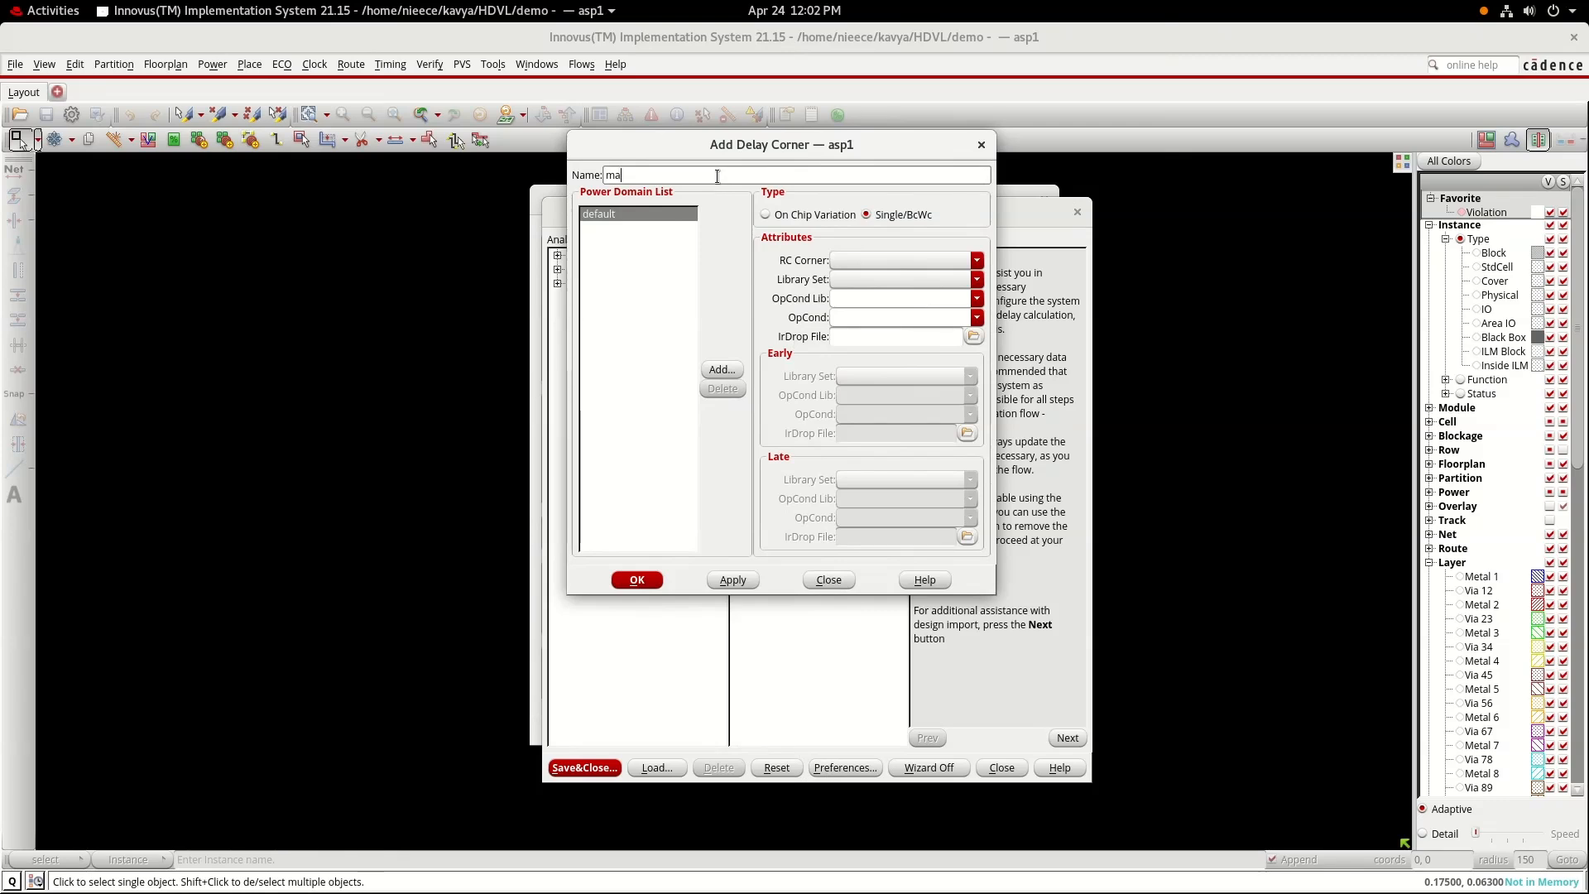
{"action": "type", "text": "x_delay"}
{"action": "left_click", "coordinate": [978, 283]}
{"action": "left_click", "coordinate": [922, 286]}
{"action": "left_click", "coordinate": [977, 279]}
{"action": "left_click", "coordinate": [936, 296]}
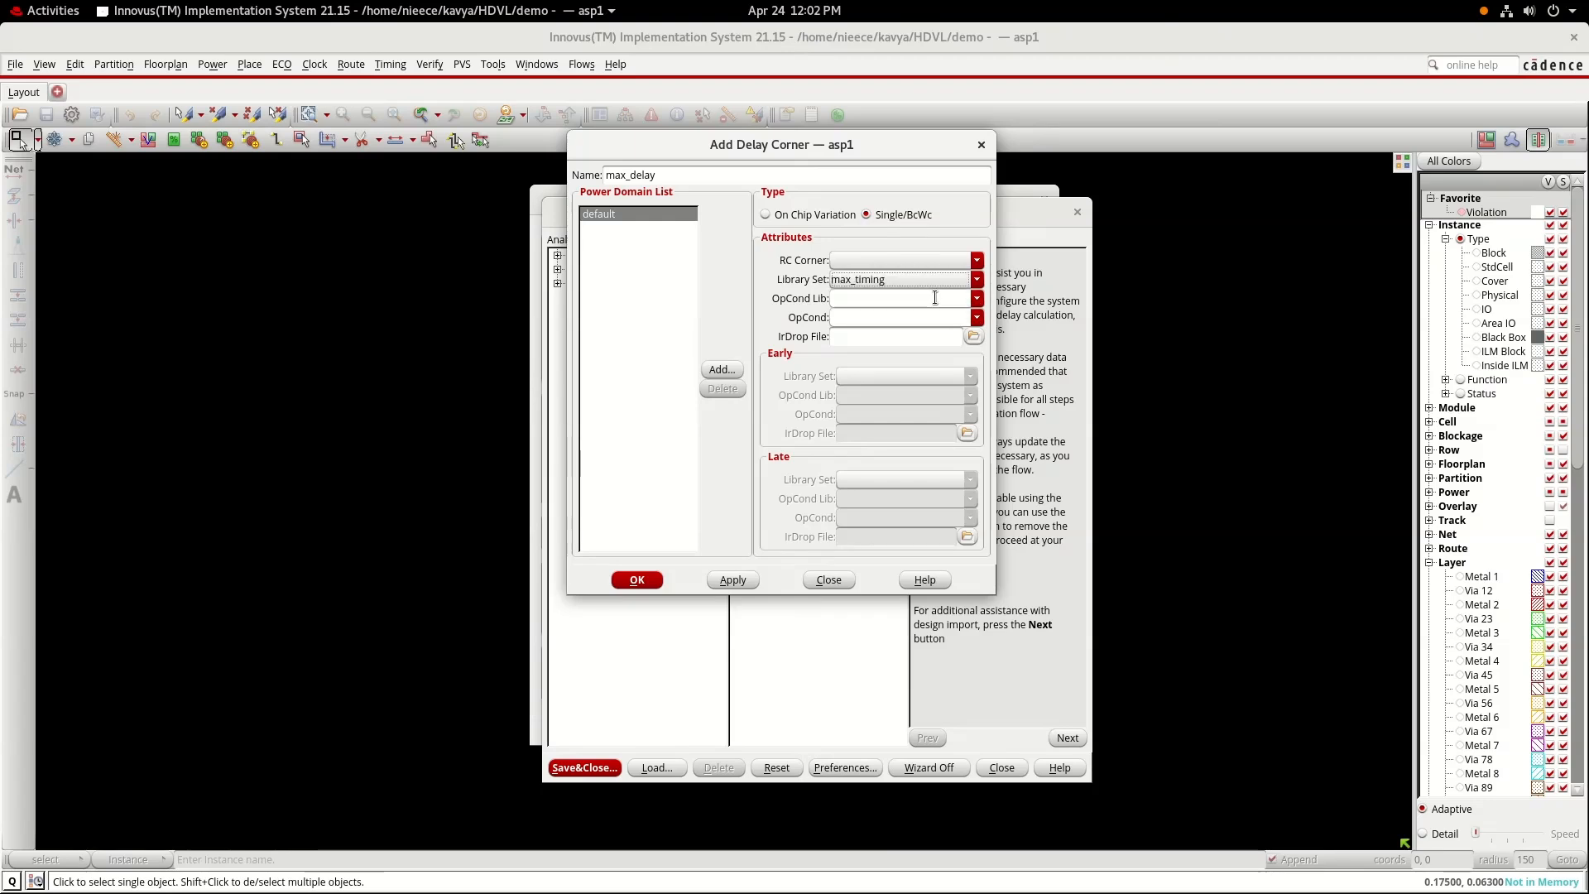
{"action": "left_click", "coordinate": [639, 579]}
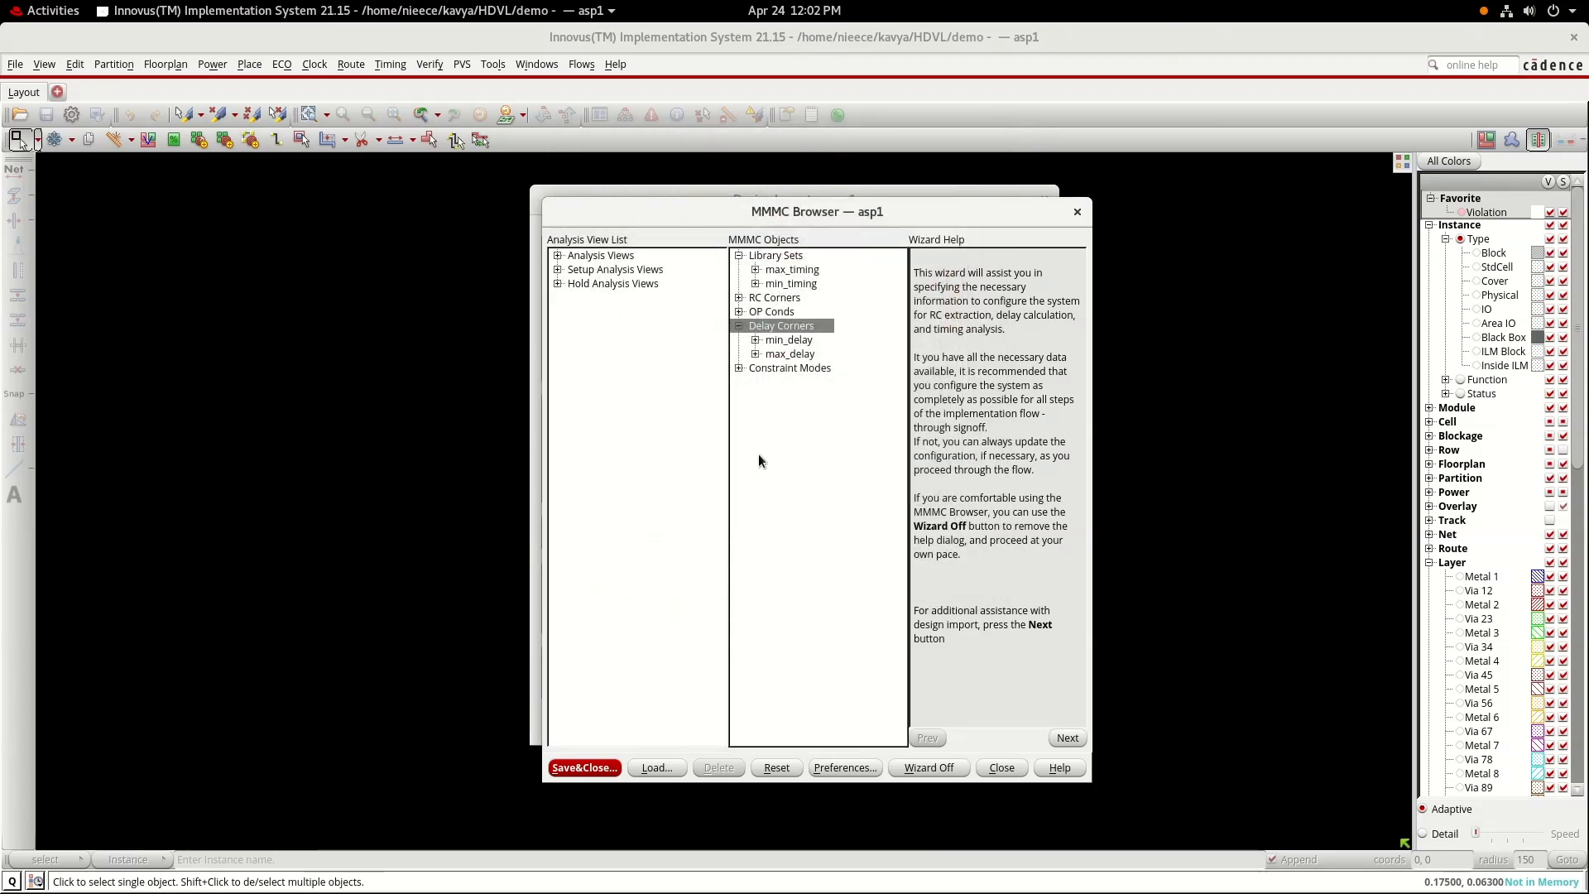
- Start a new constraint mode and name it count_constraint
{"action": "left_click", "coordinate": [757, 367]}
{"action": "double_click", "coordinate": [766, 373]}
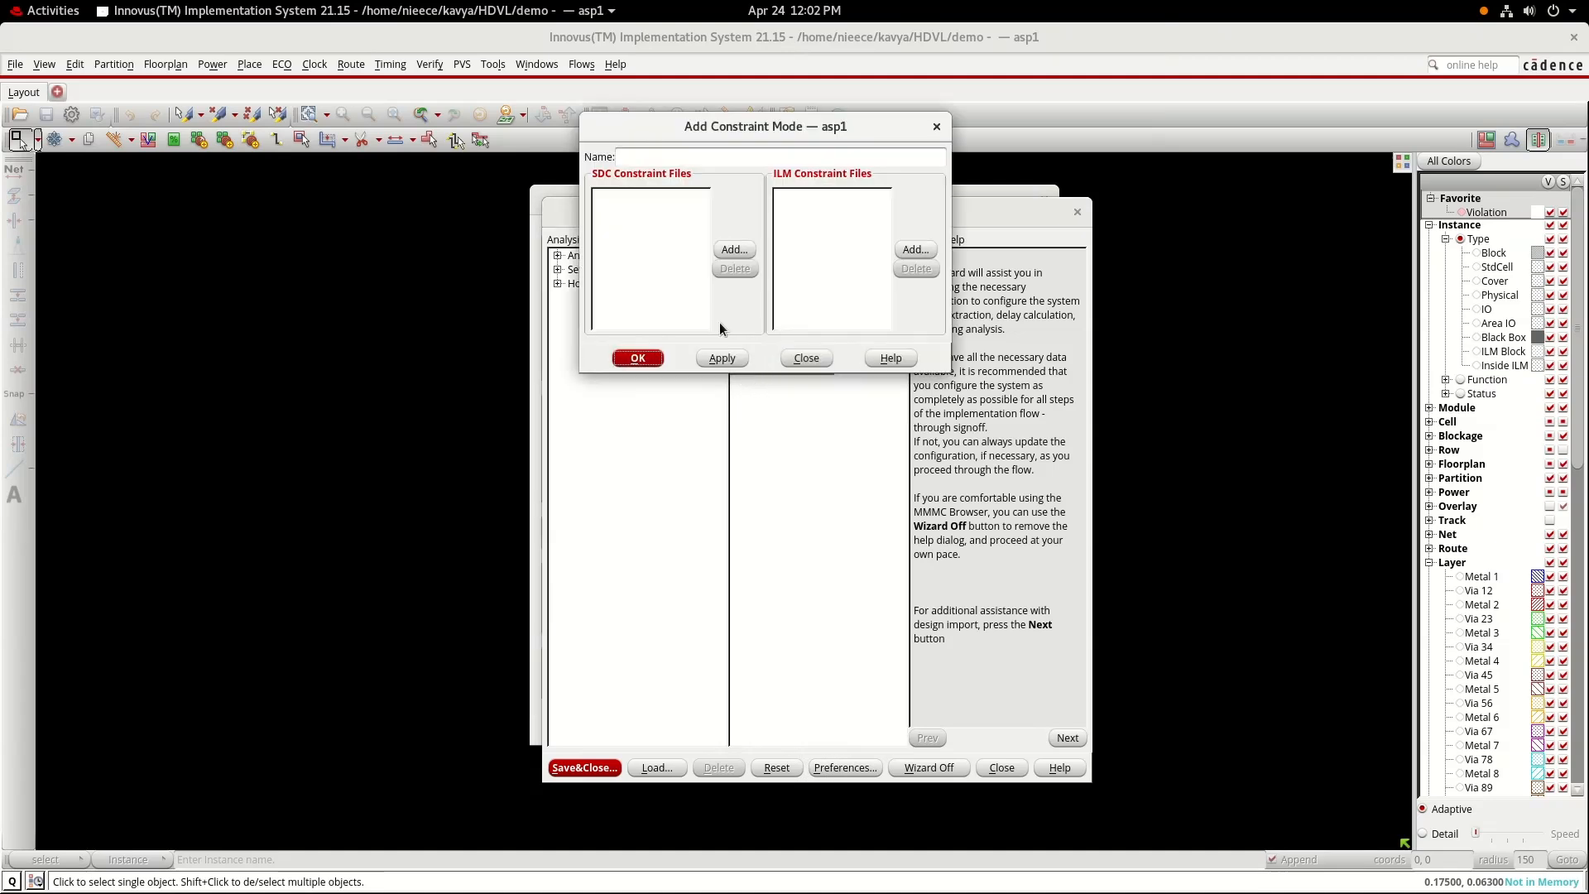
{"action": "left_click", "coordinate": [743, 156]}
{"action": "type", "text": "coun"}
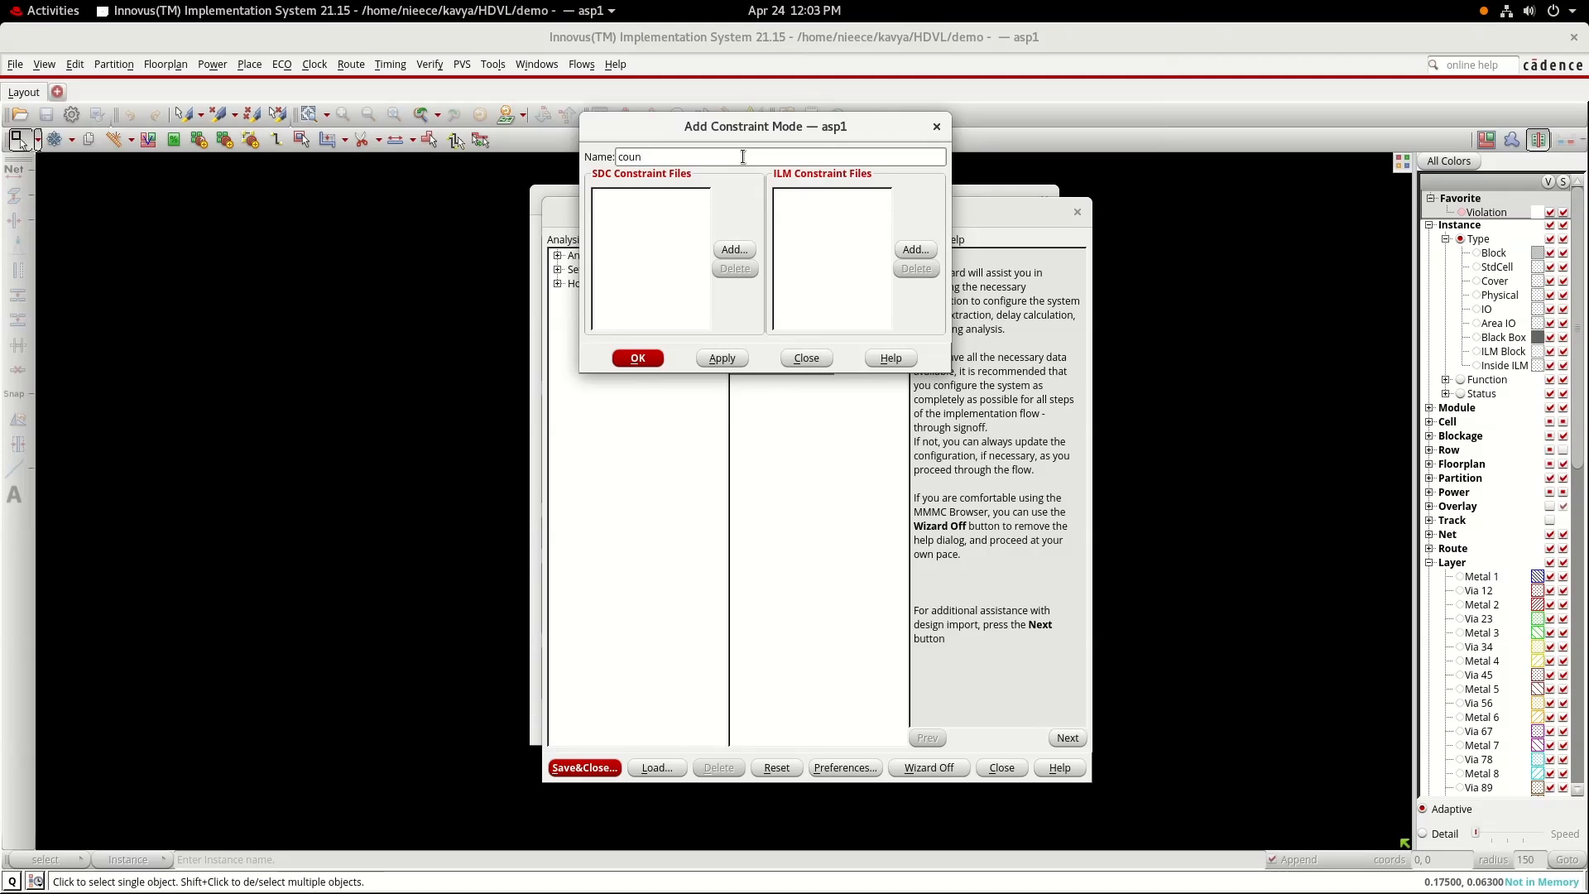
{"action": "type", "text": "t_constrain"}
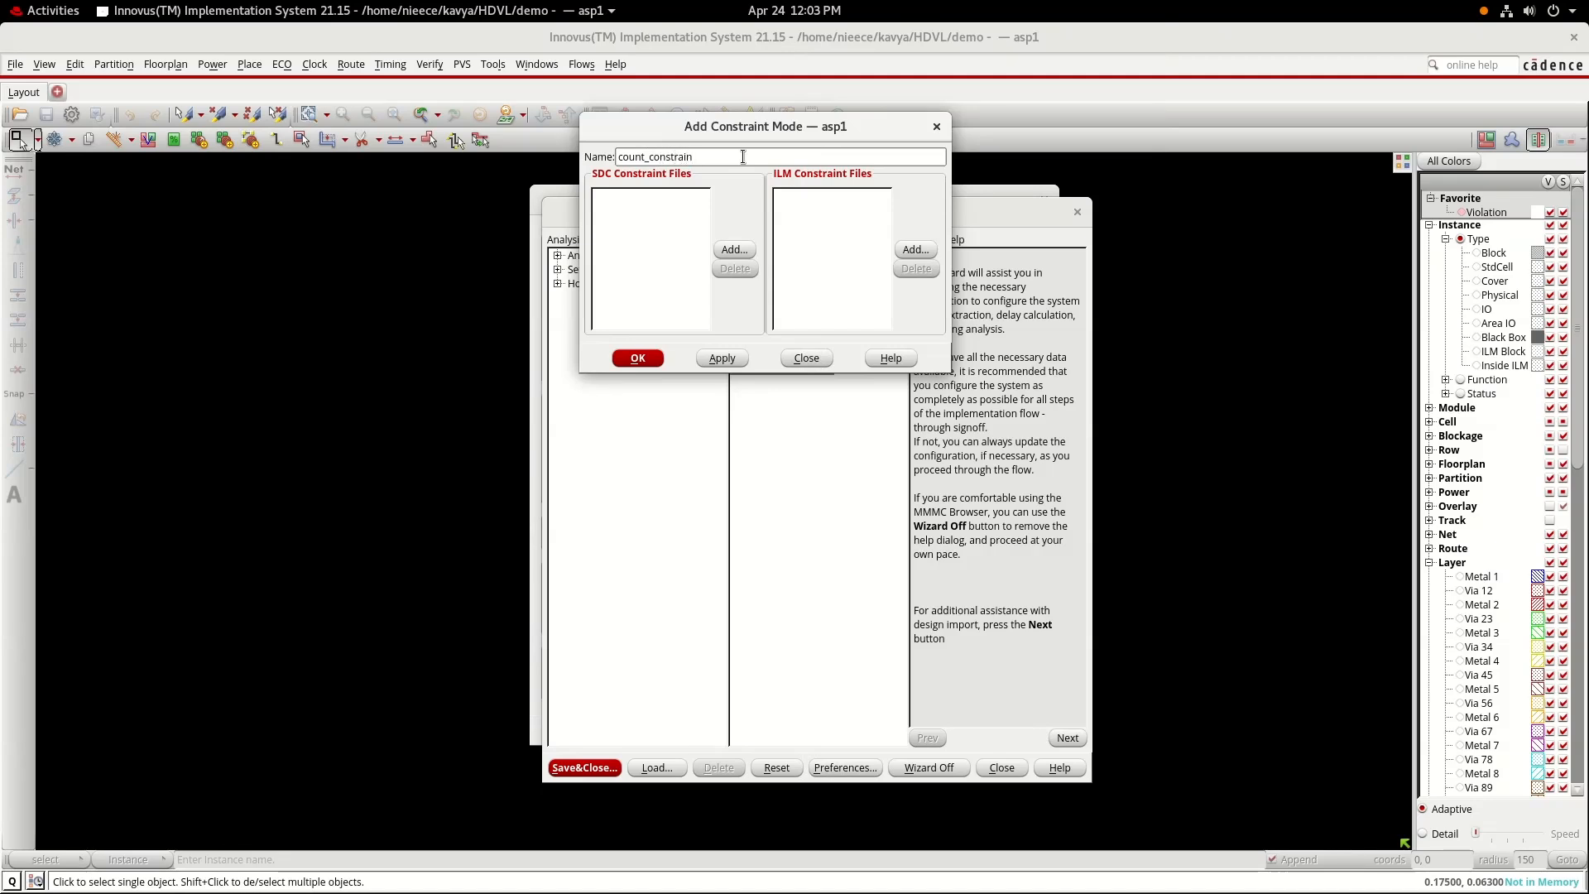
{"action": "type", "text": "t"}
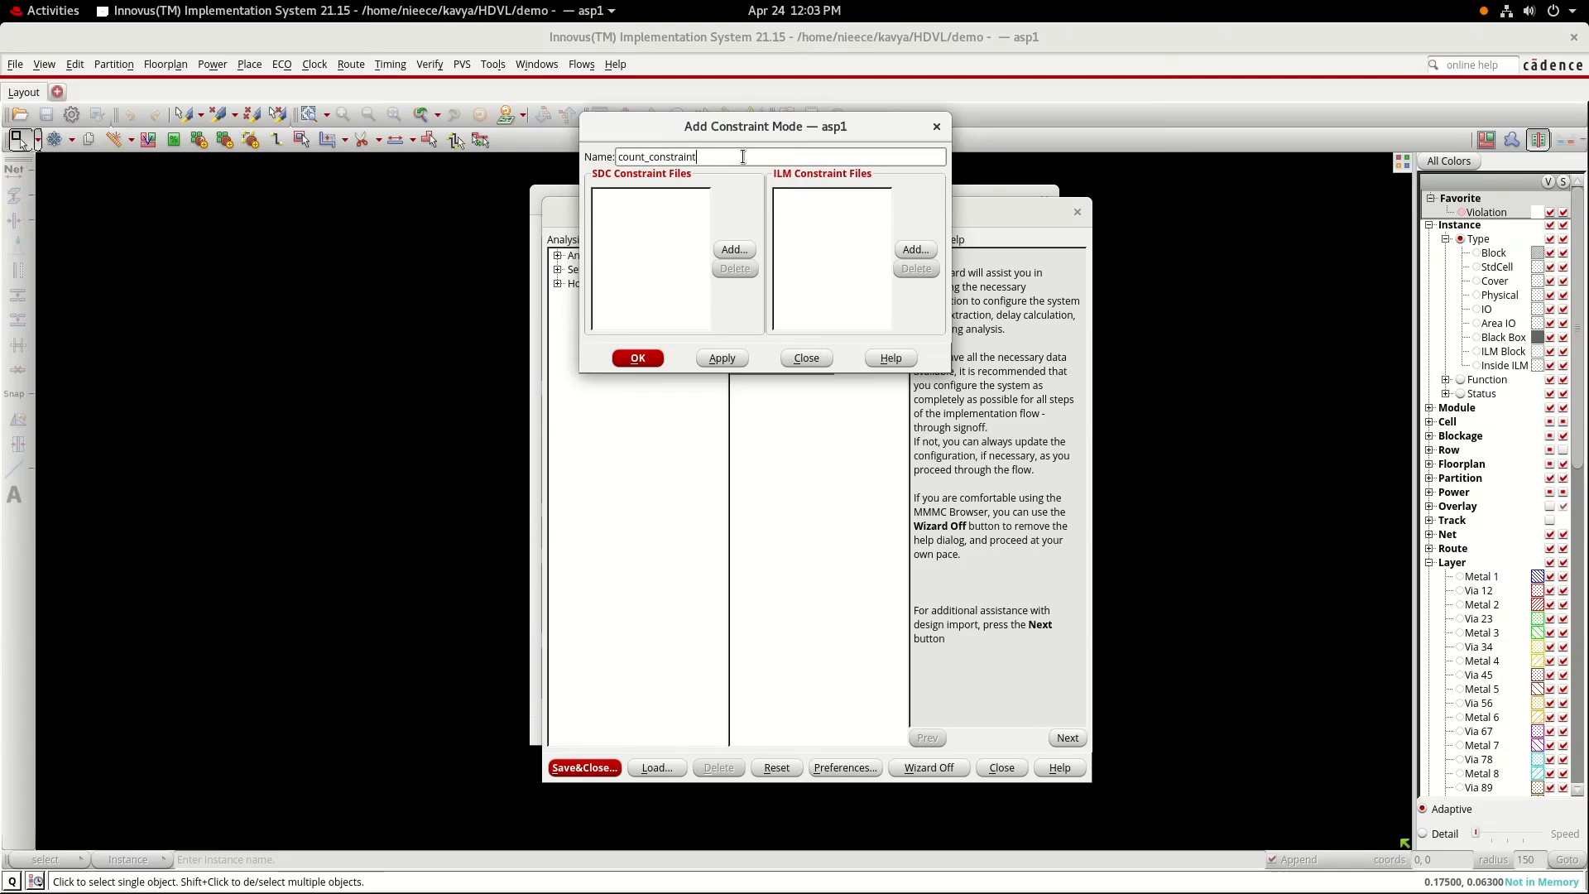
- Add count_sdc.sdc from the demo folder as the SDC constraint file of count_constraint and save the constraint mode
{"action": "left_click", "coordinate": [734, 250]}
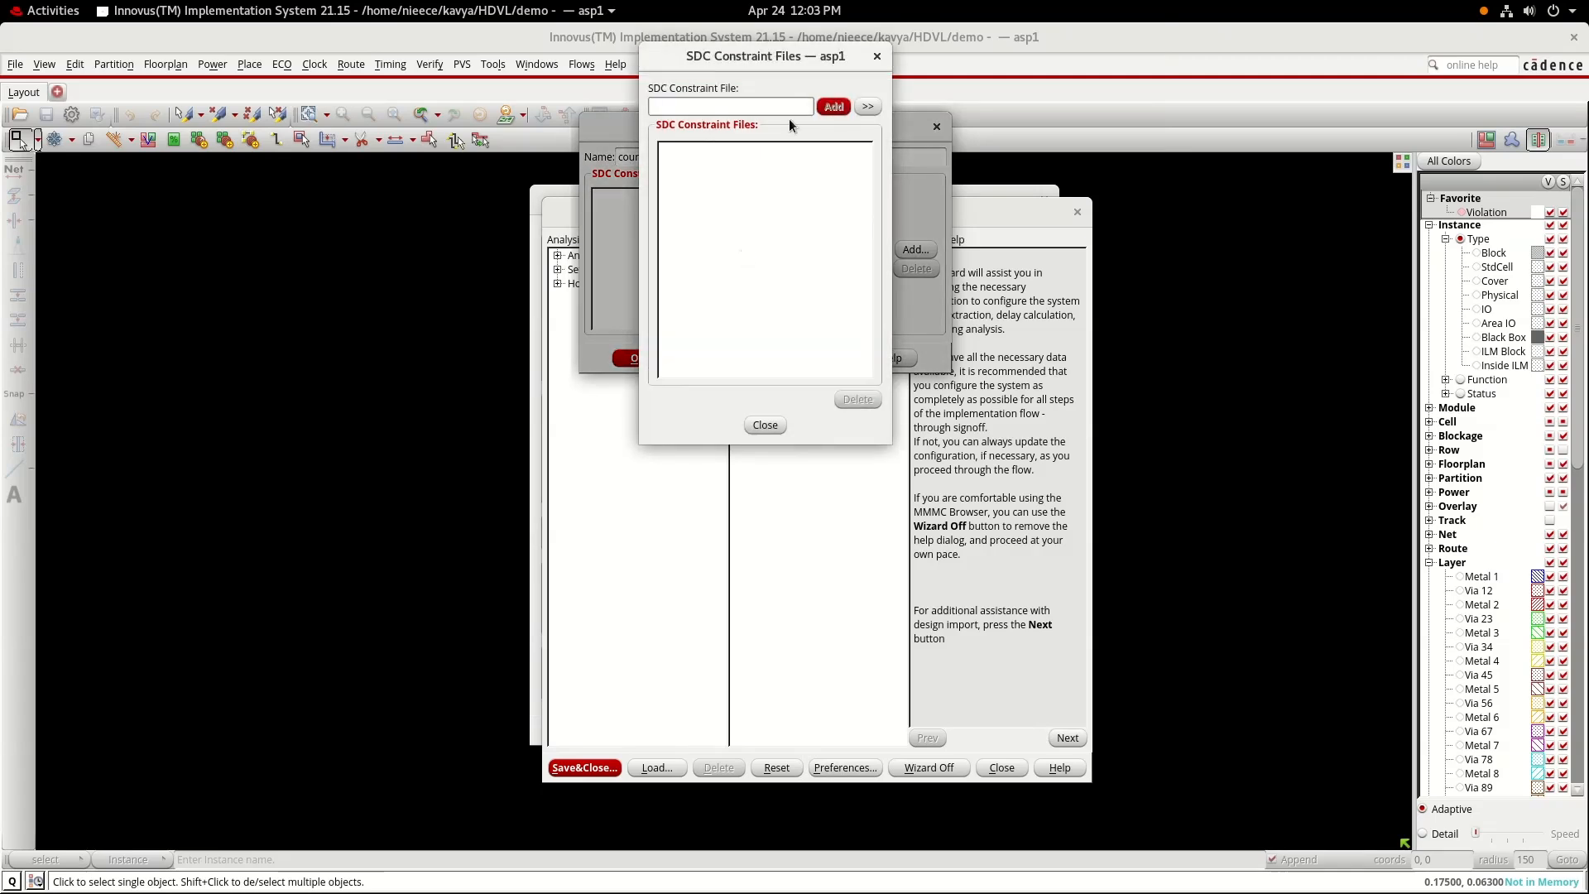
{"action": "left_click", "coordinate": [867, 106]}
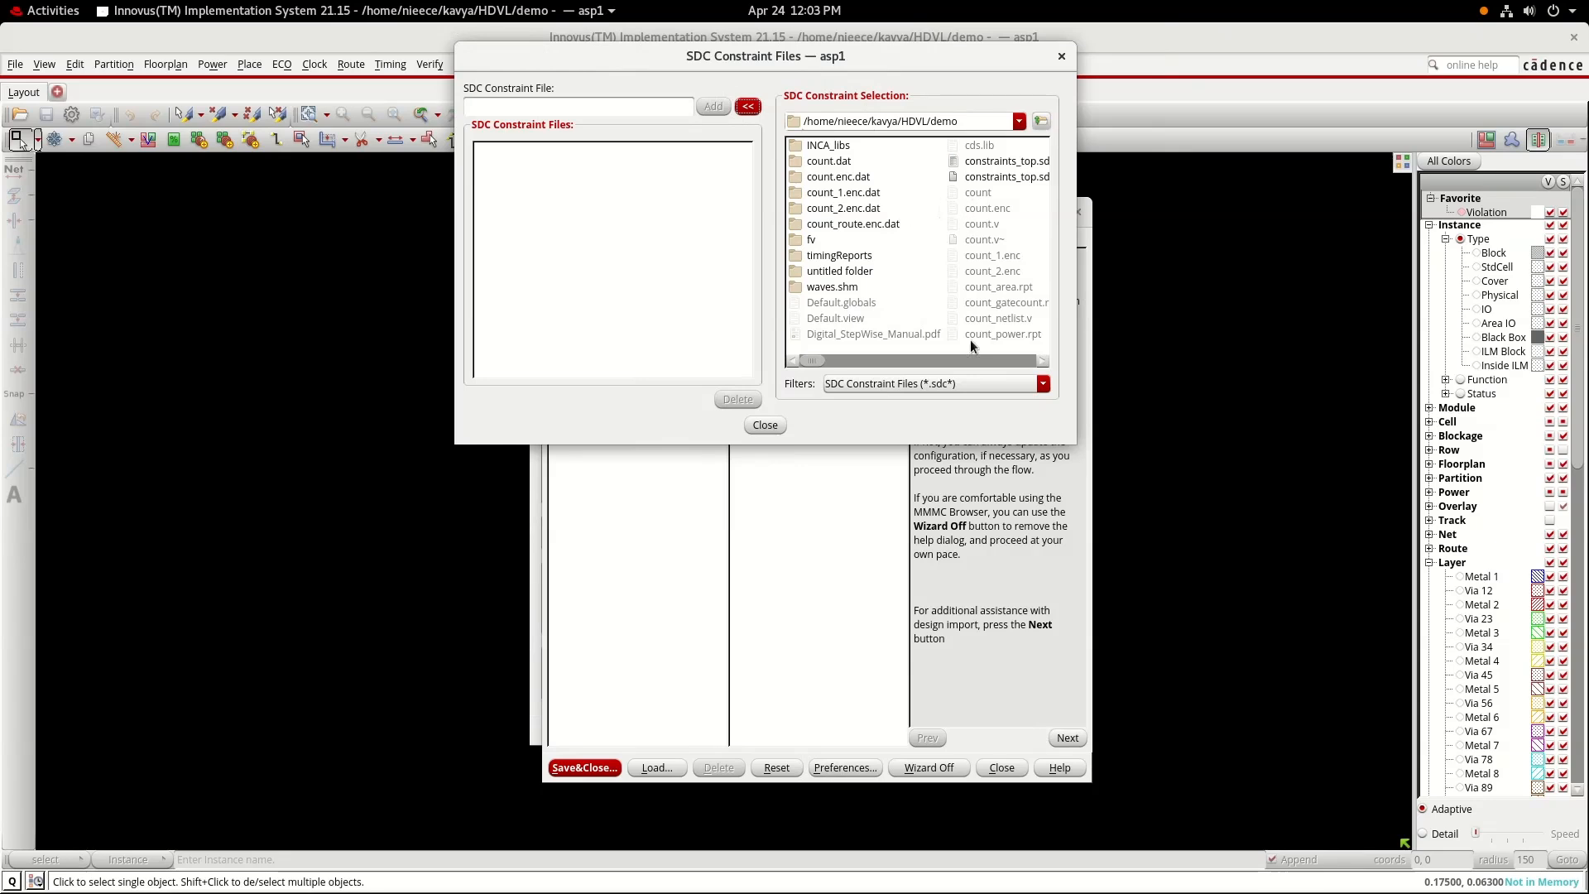
{"action": "mouse_move", "coordinate": [813, 355]}
{"action": "left_mouse_down"}
{"action": "mouse_move", "coordinate": [867, 363]}
{"action": "mouse_move", "coordinate": [832, 365]}
{"action": "left_mouse_up"}
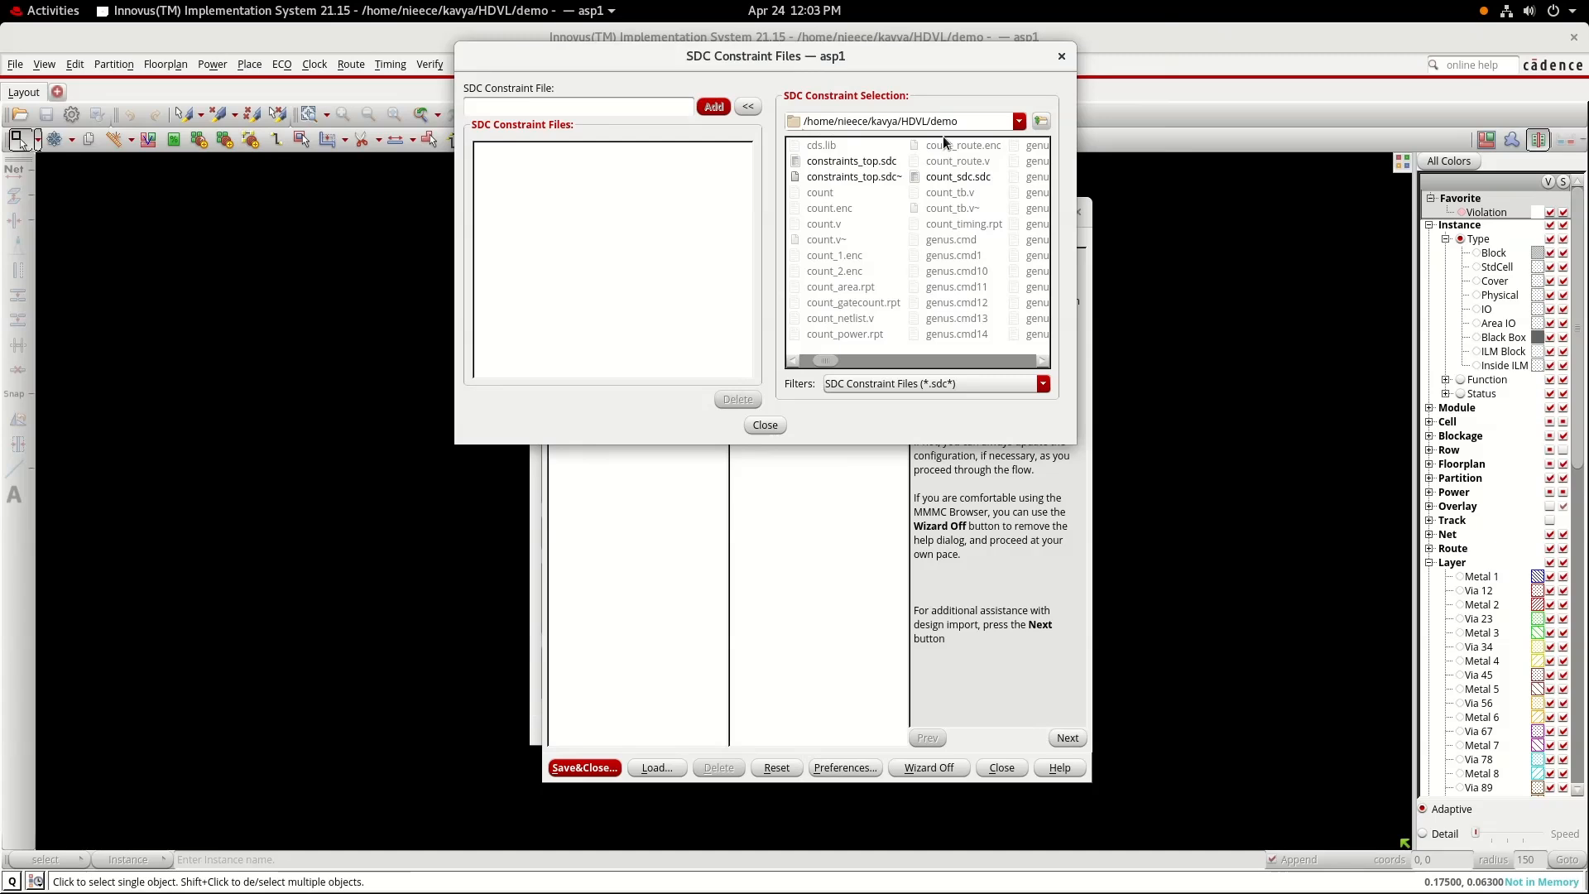
{"action": "left_click", "coordinate": [952, 177]}
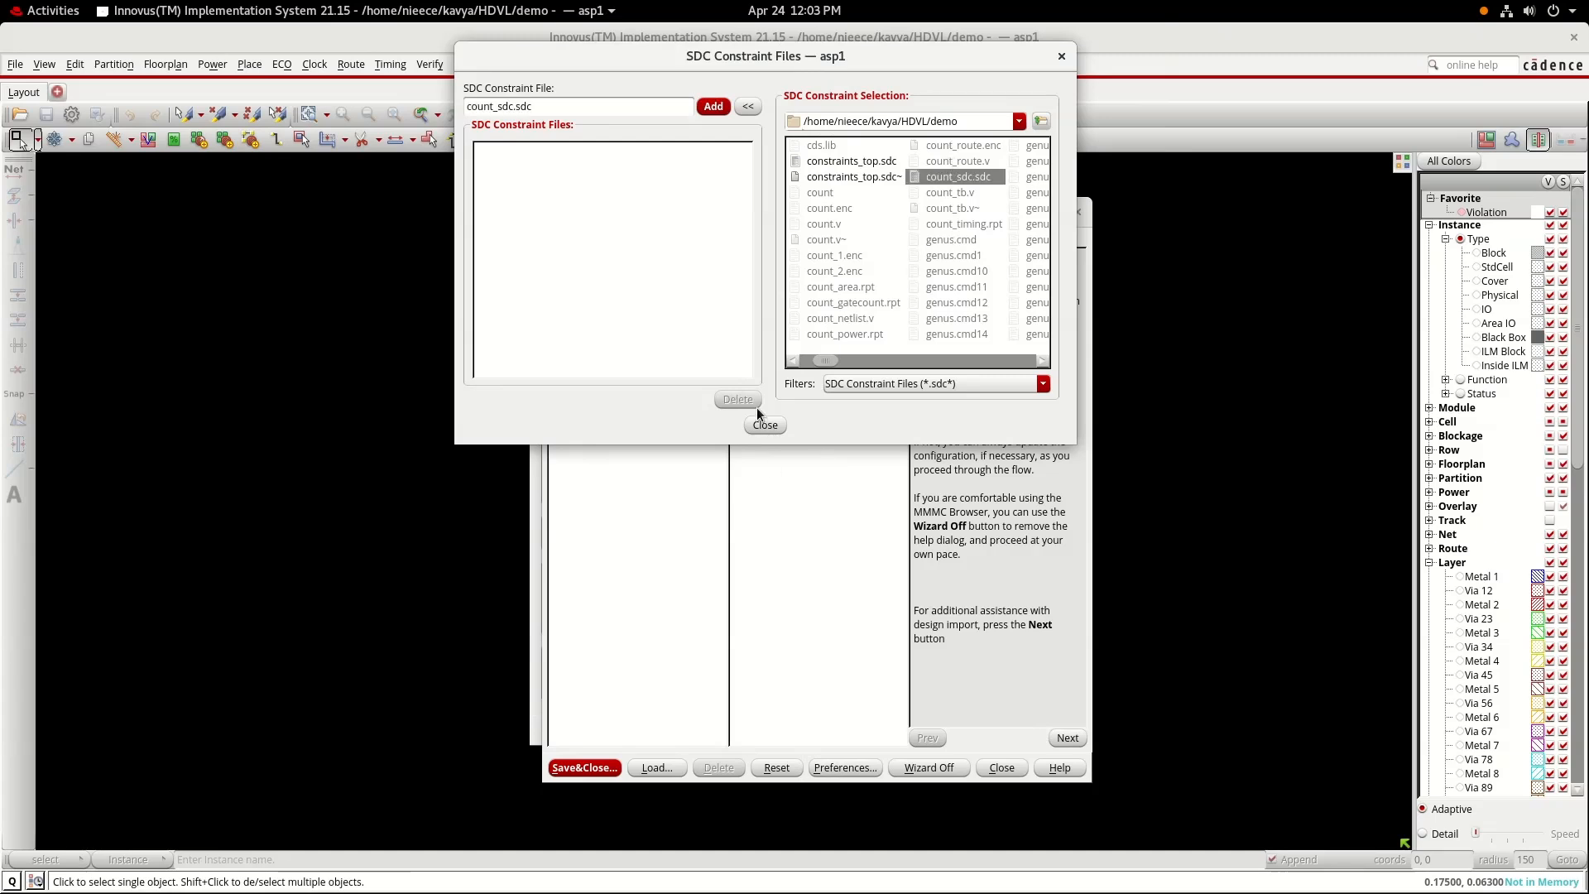
{"action": "left_click", "coordinate": [713, 106]}
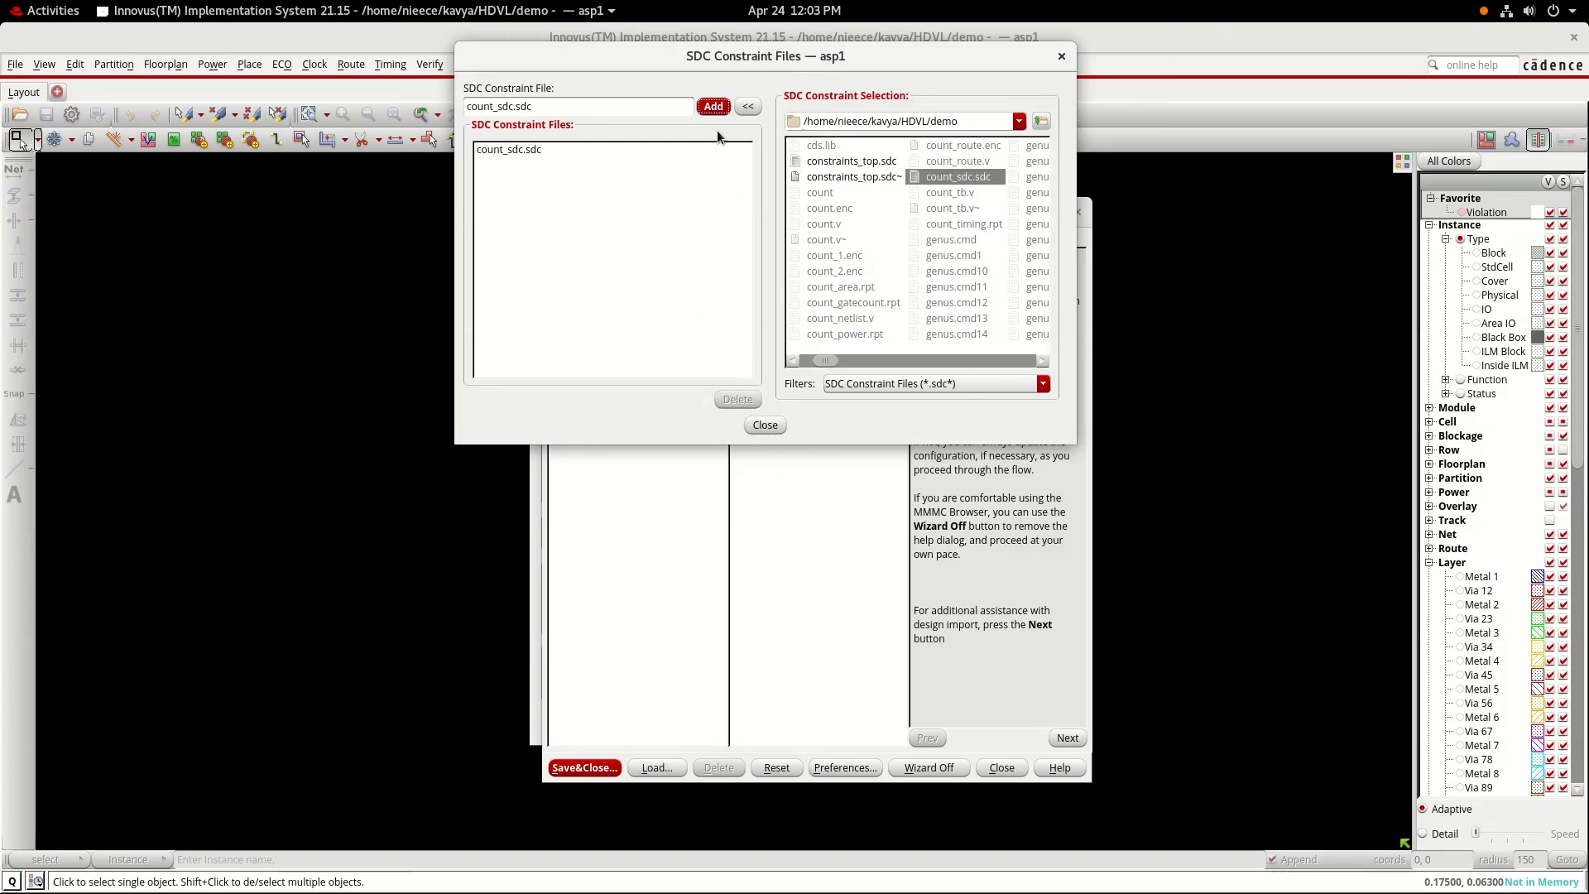
{"action": "left_click", "coordinate": [763, 425]}
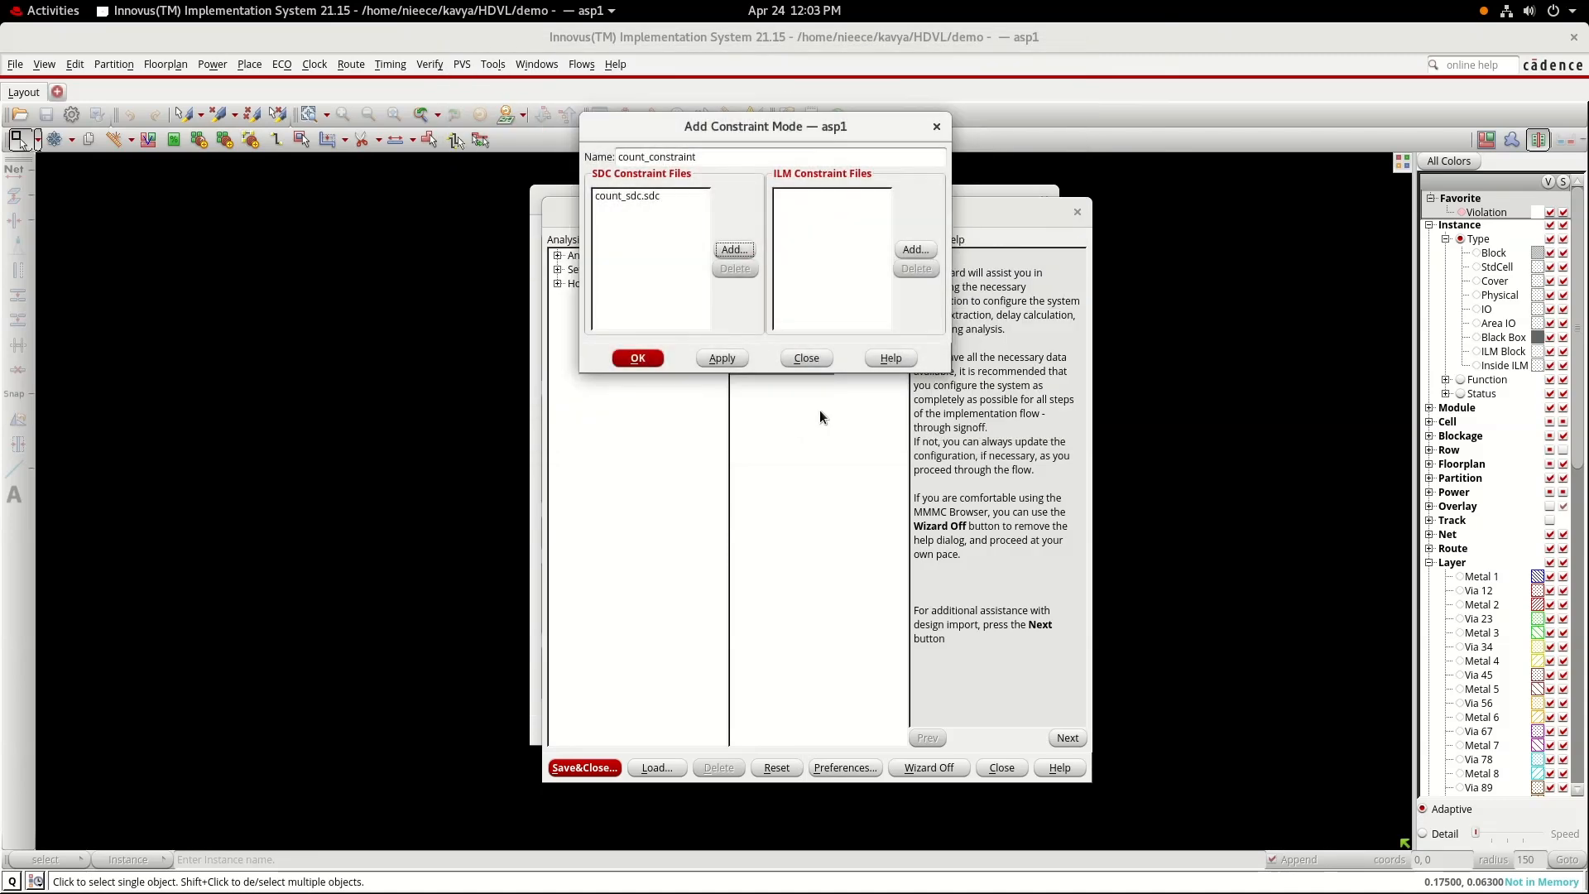
{"action": "left_click", "coordinate": [651, 361]}
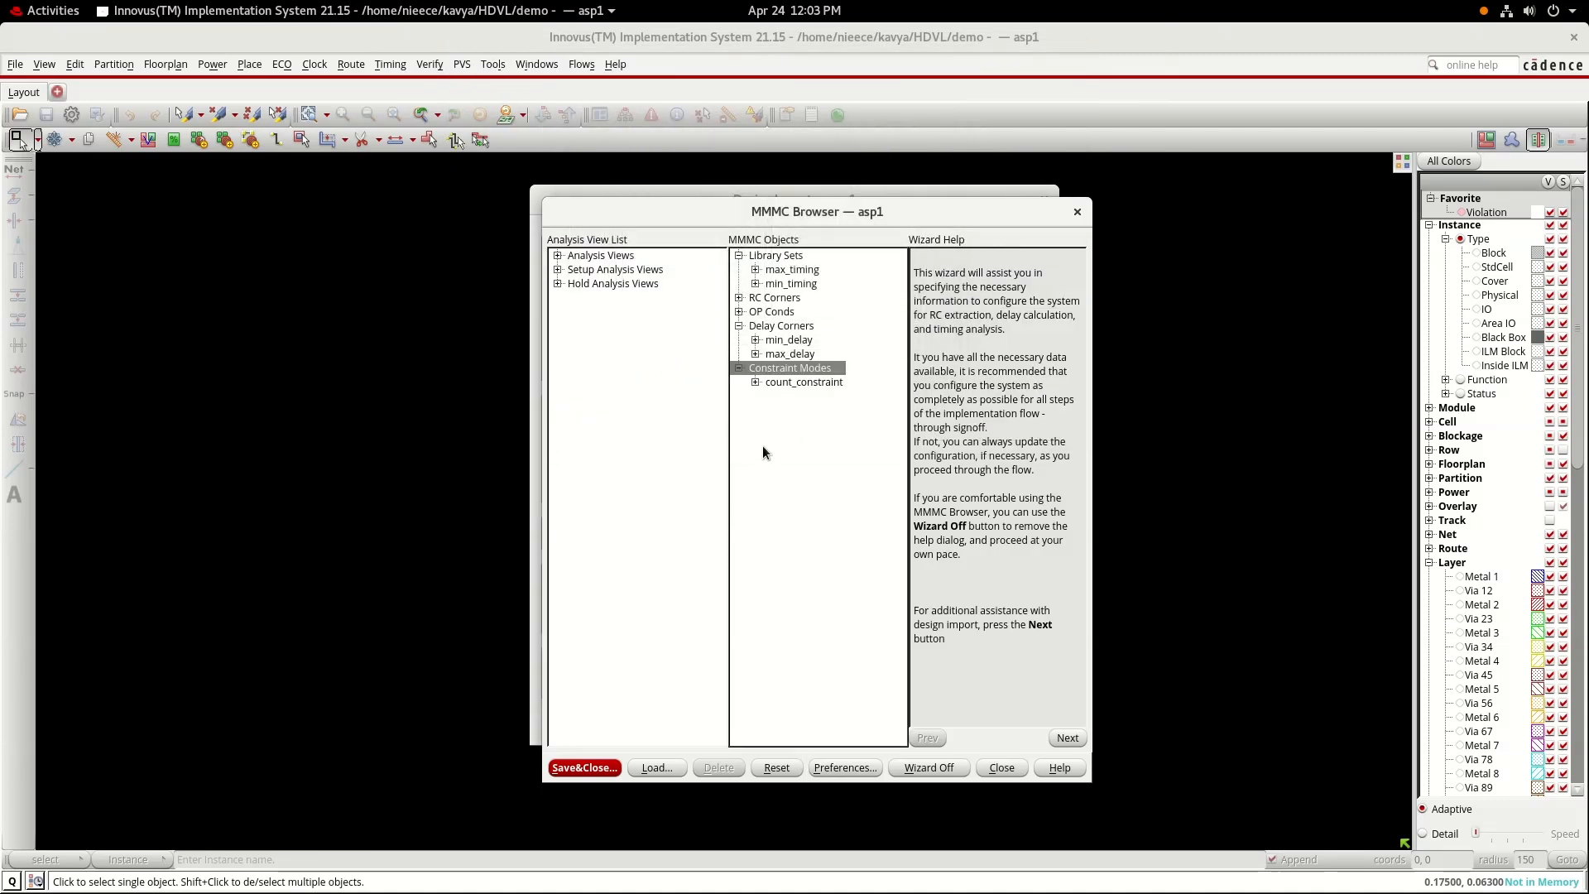
- Create an analysis view named worst_case with constraint mode count_constraint and delay corner max_delay
{"action": "left_click", "coordinate": [592, 256]}
{"action": "right_click", "coordinate": [588, 256]}
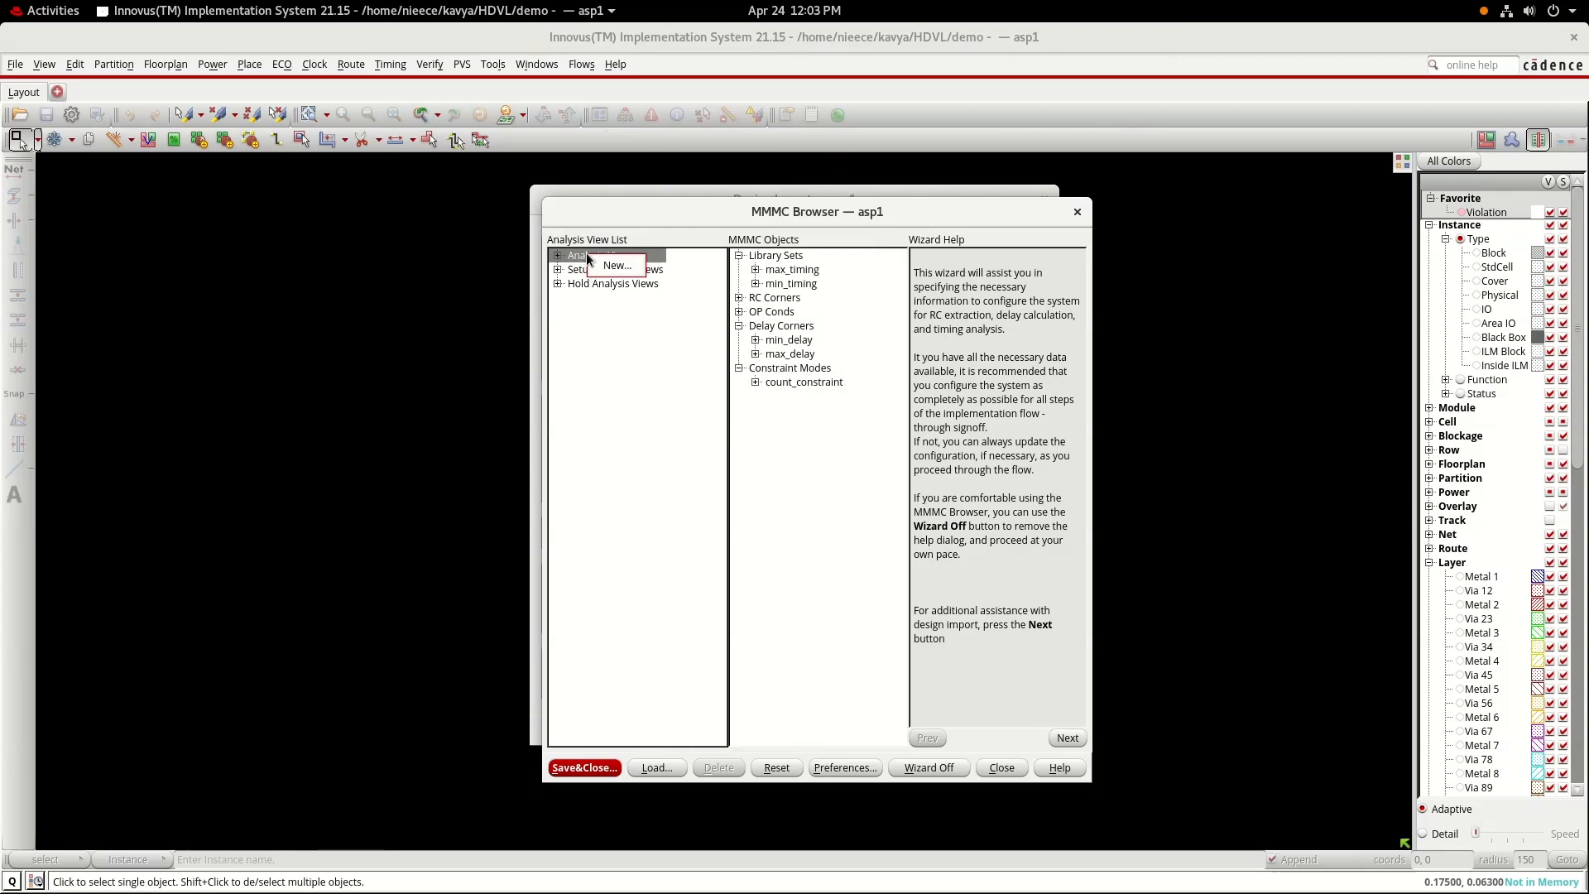
{"action": "left_click", "coordinate": [604, 268]}
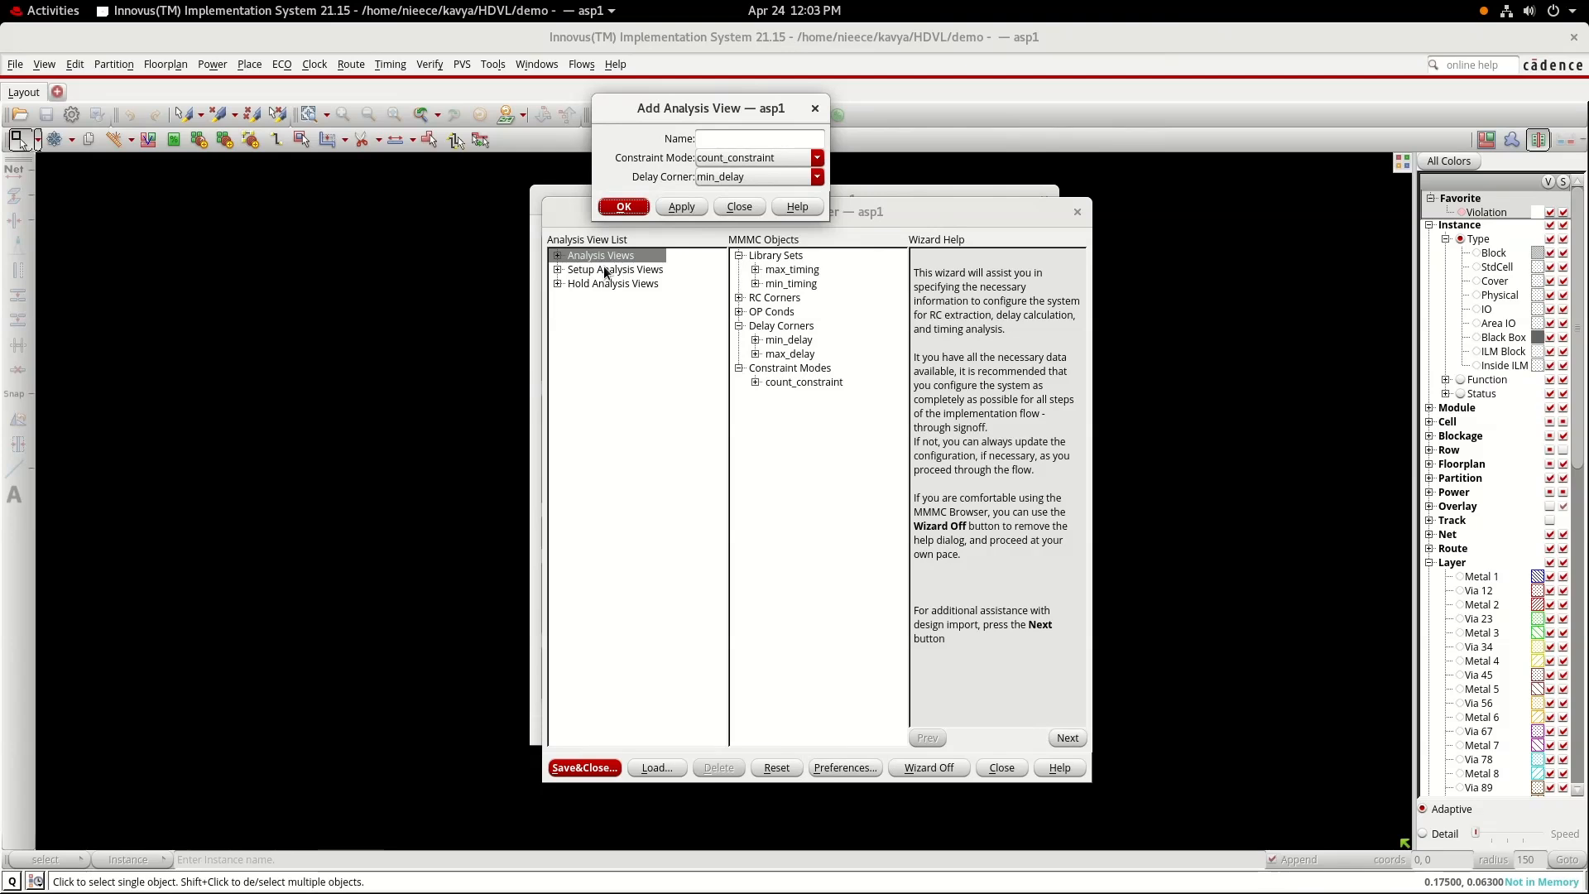
{"action": "left_click", "coordinate": [759, 139]}
{"action": "type", "text": "wors"}
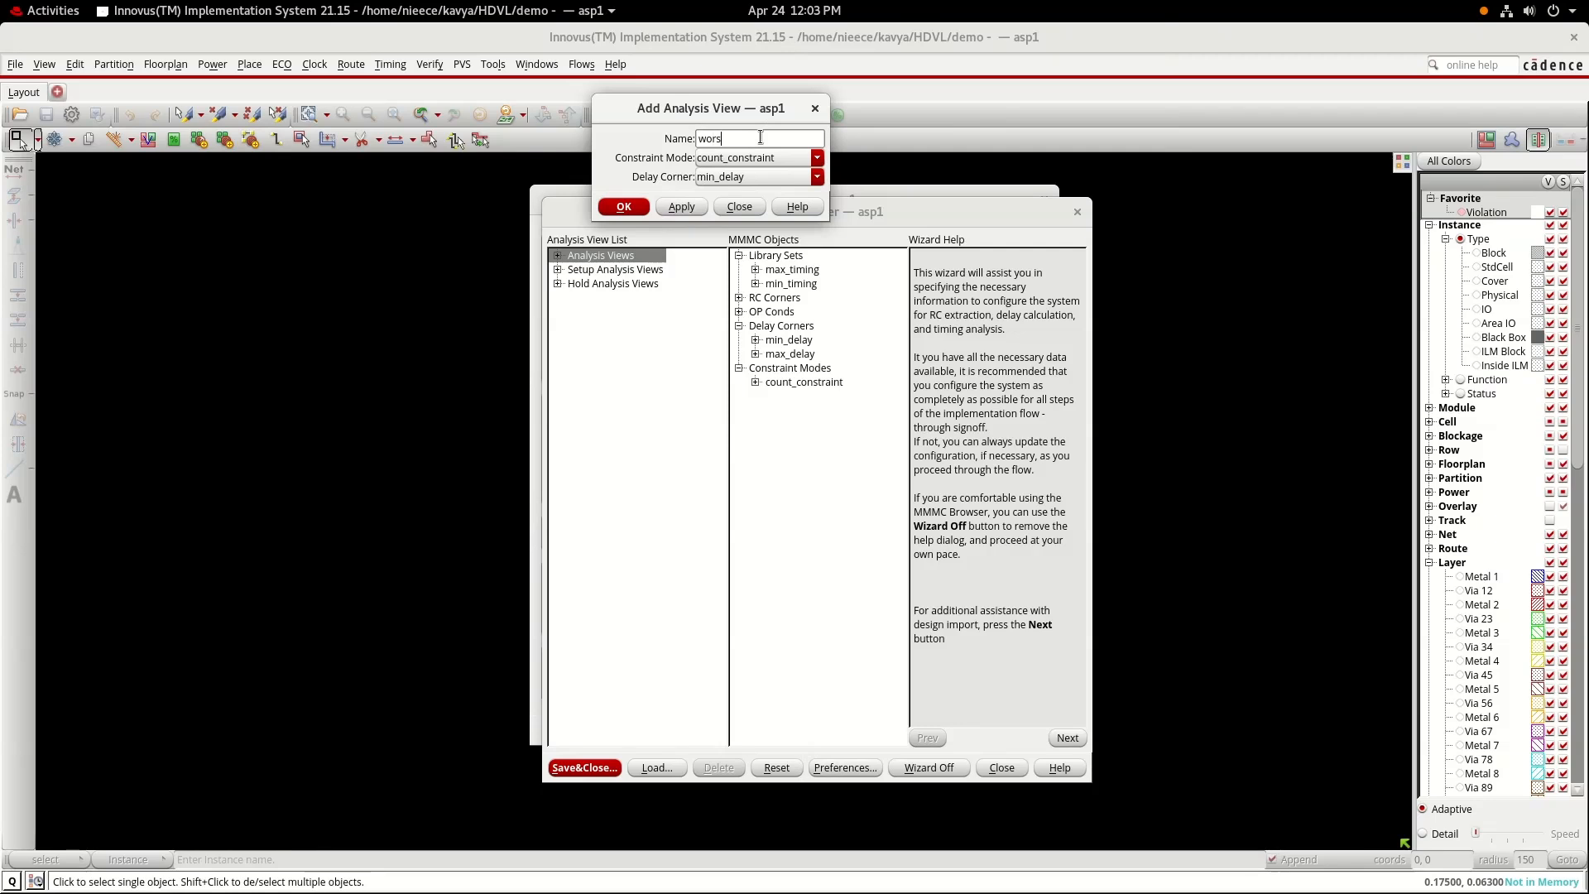
{"action": "type", "text": "t_cas"}
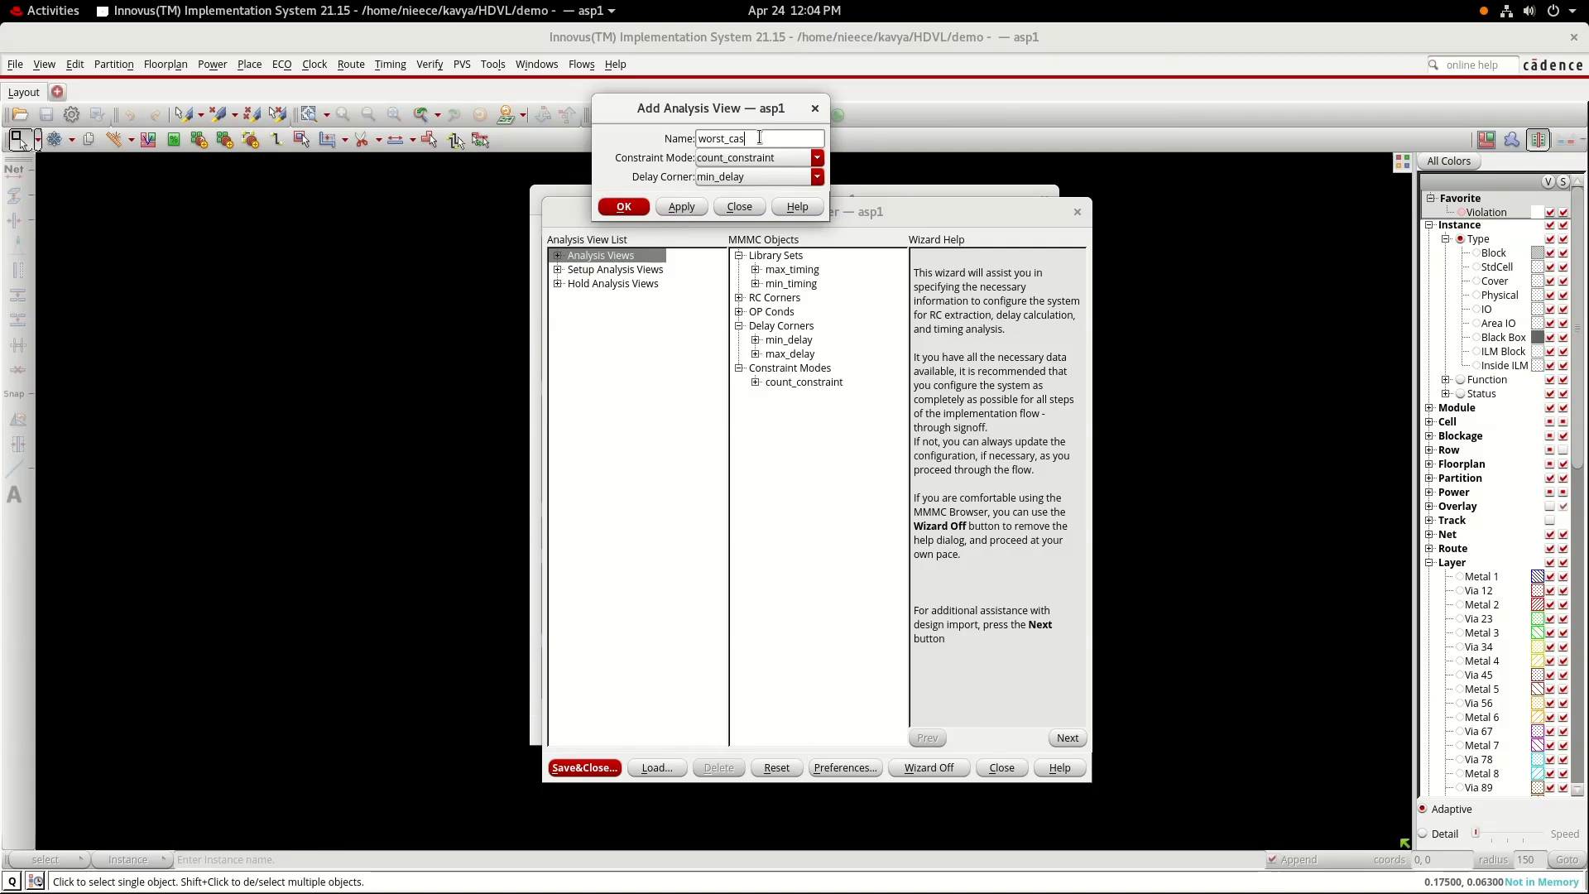
{"action": "type", "text": "e"}
{"action": "left_click", "coordinate": [816, 176]}
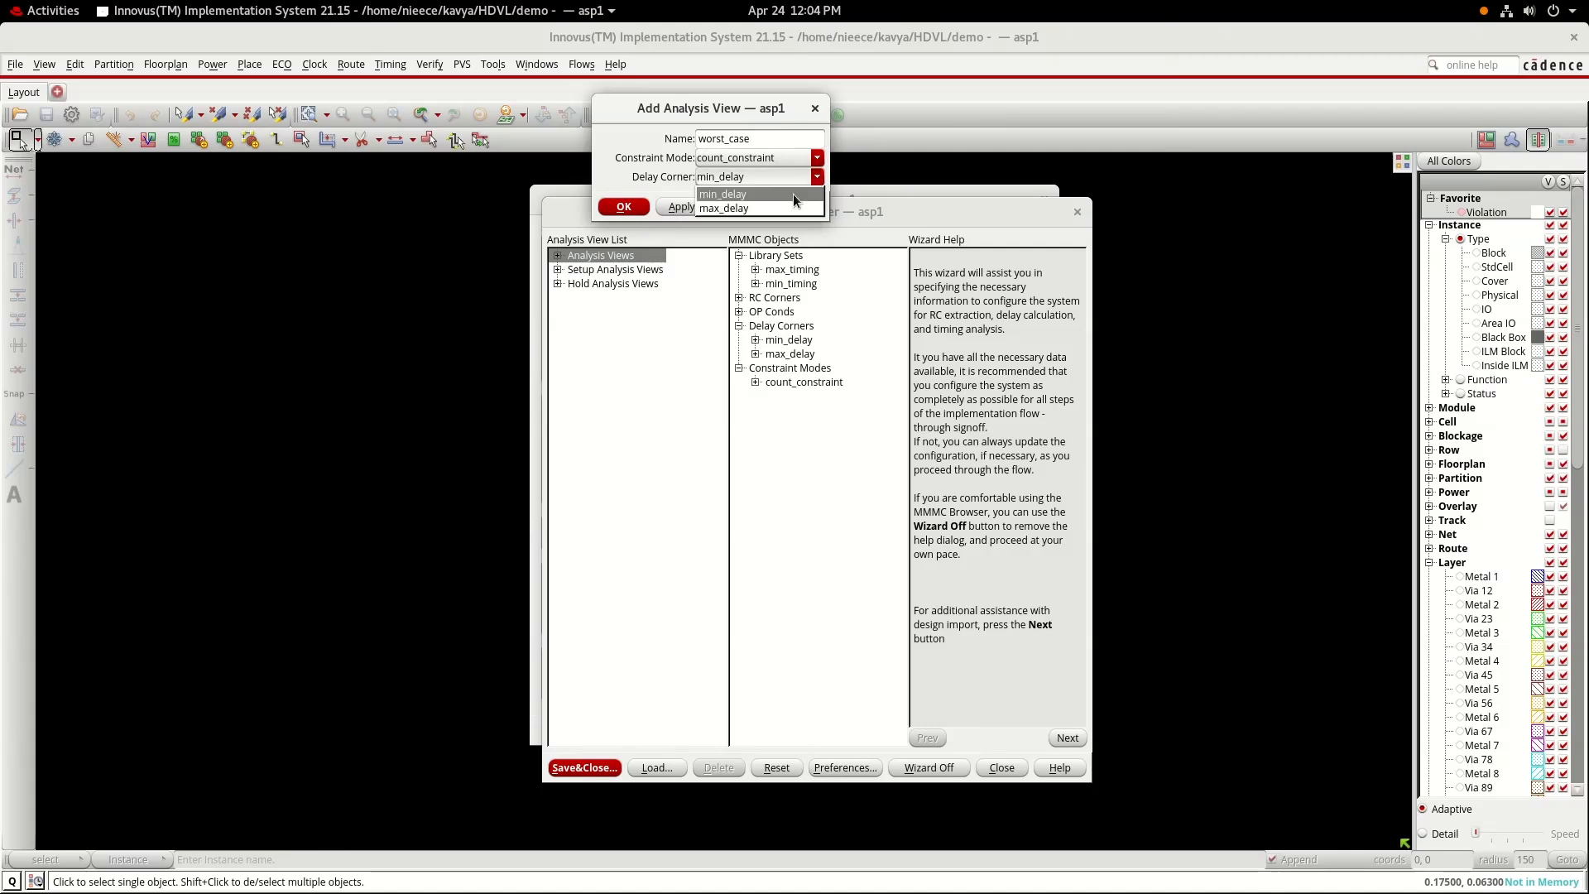
{"action": "left_click", "coordinate": [773, 207]}
{"action": "left_click", "coordinate": [617, 210]}
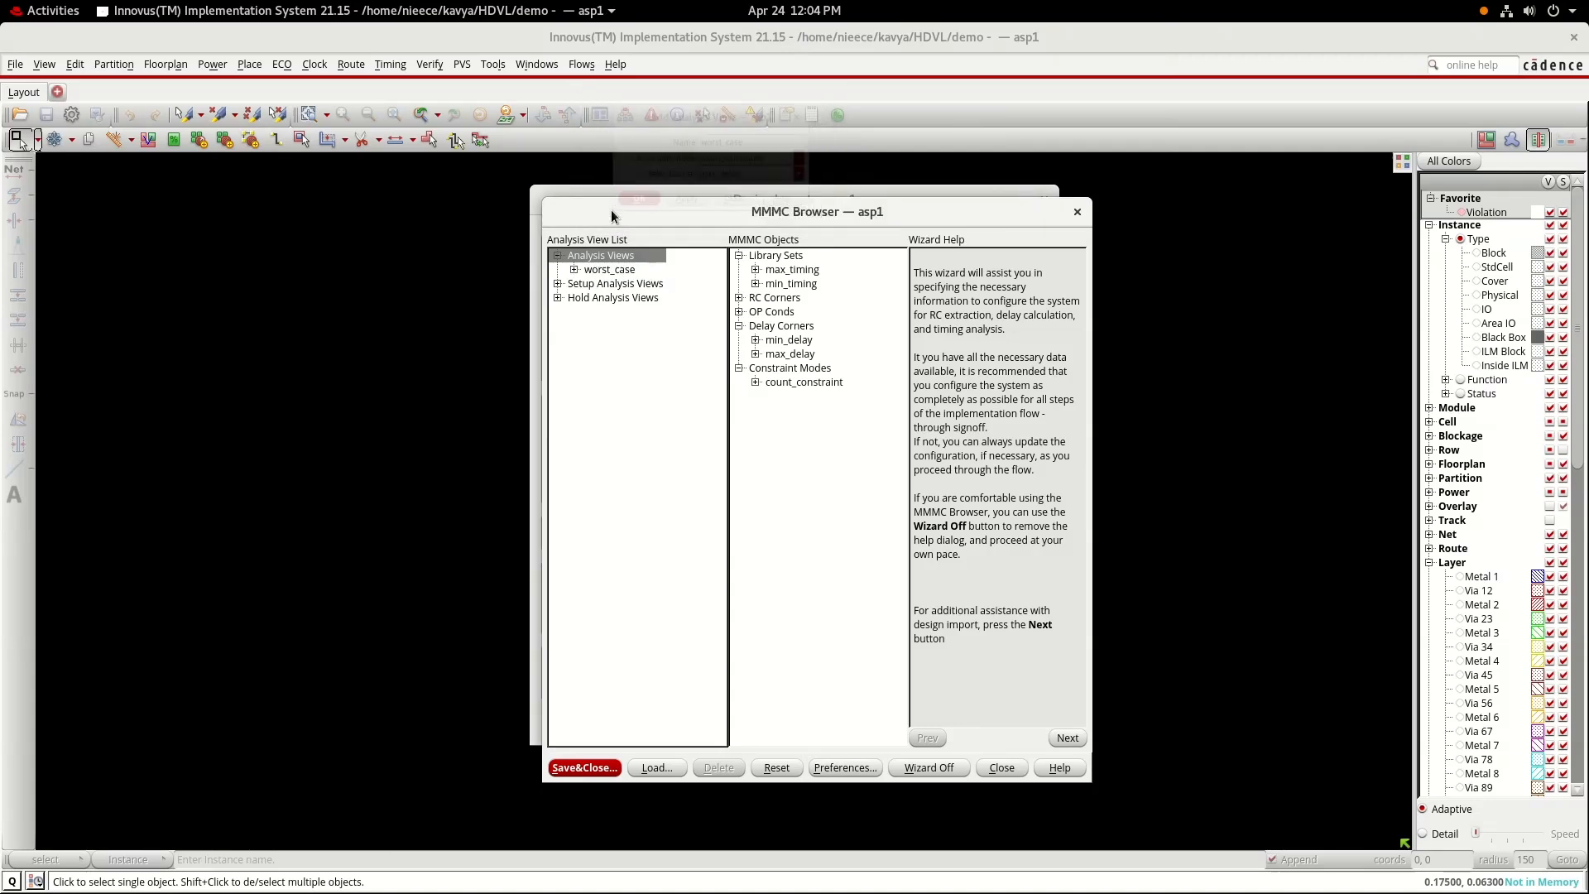
- Create an analysis view named best_case with constraint mode count_constraint and delay corner min_delay
{"action": "right_click", "coordinate": [607, 253]}
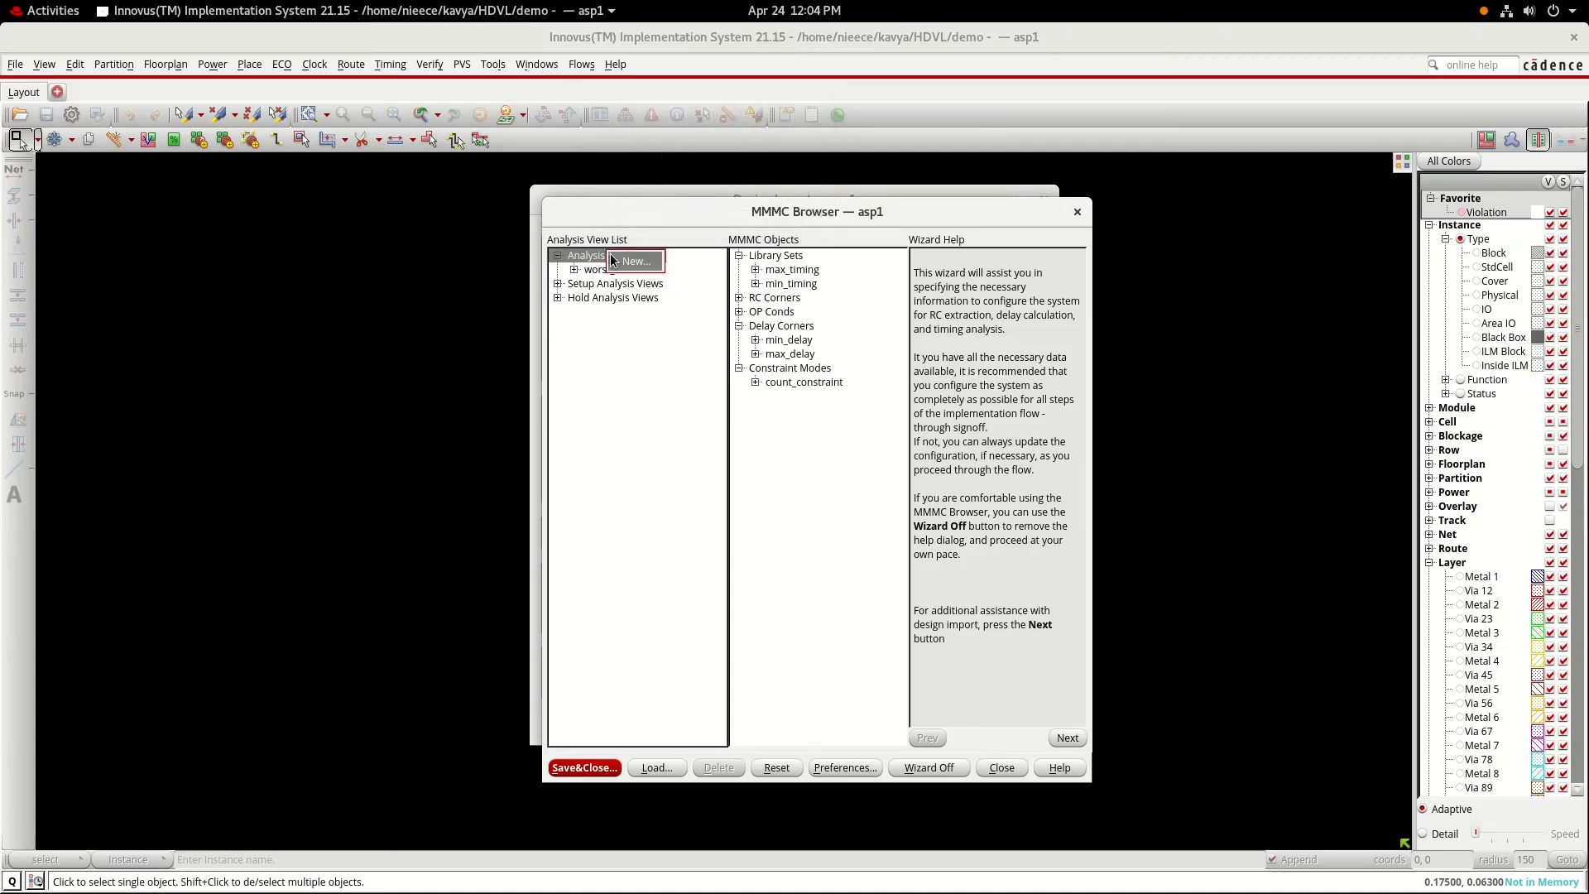
{"action": "left_click", "coordinate": [618, 257]}
{"action": "left_click", "coordinate": [716, 108]}
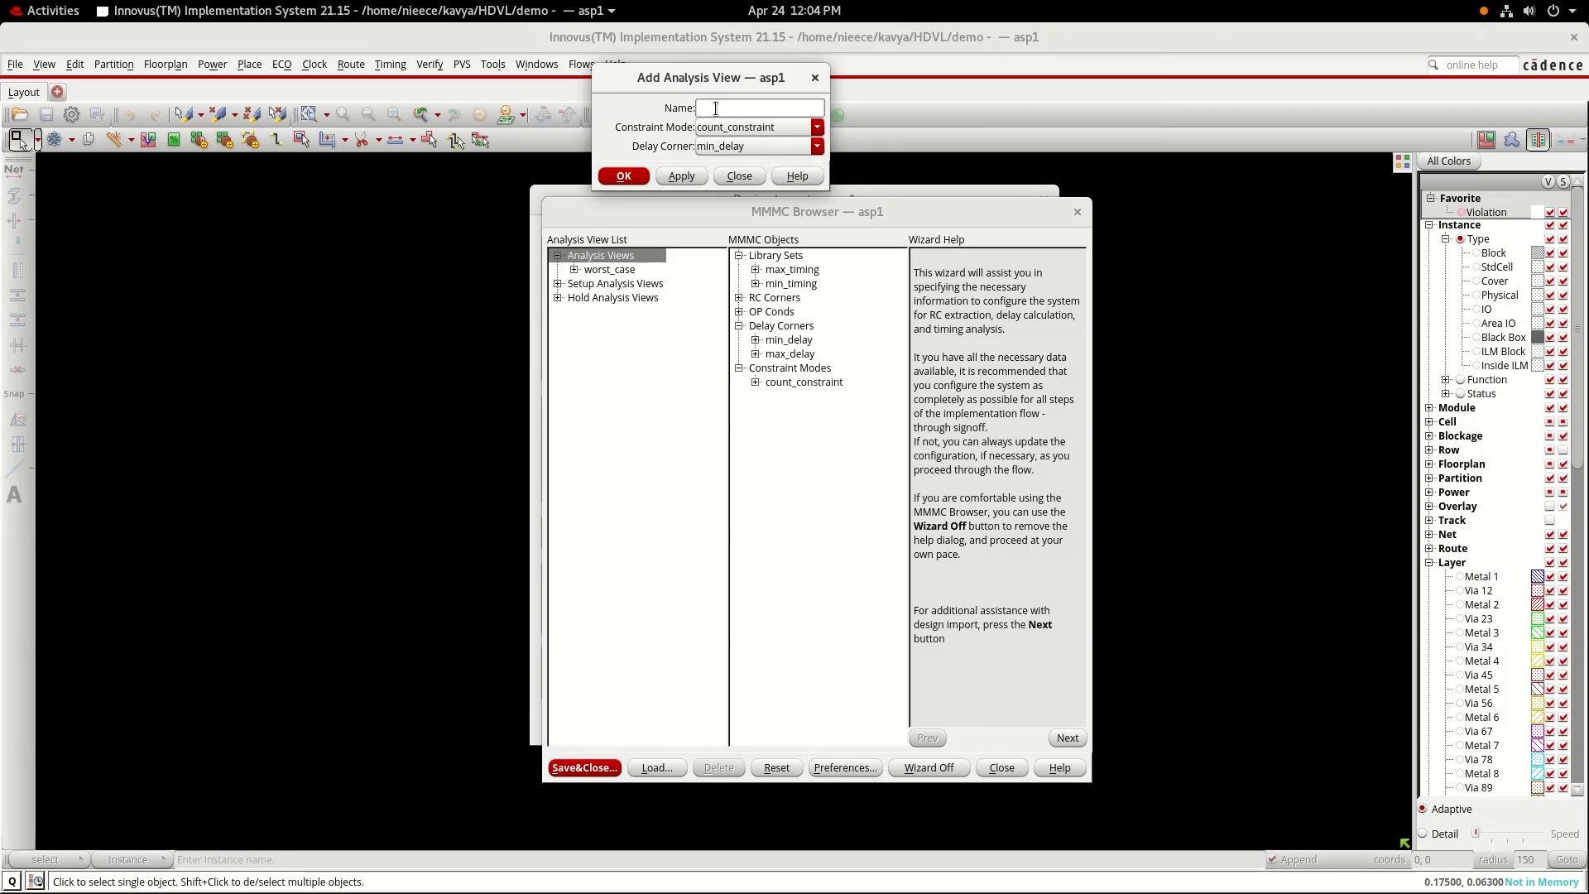
{"action": "type", "text": "best_case"}
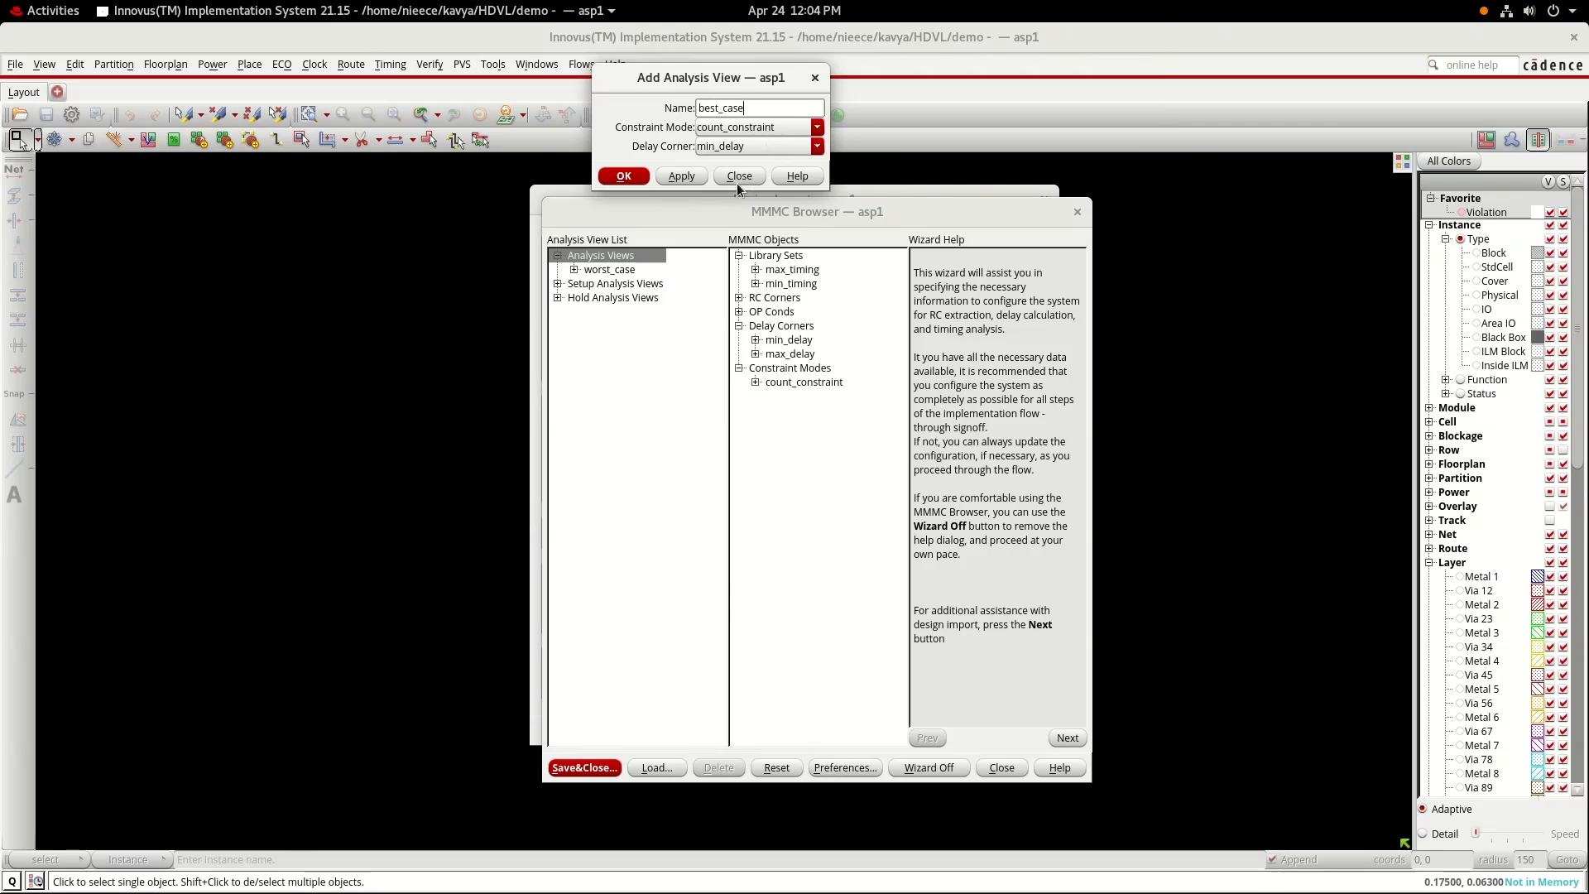
{"action": "left_click", "coordinate": [624, 176]}
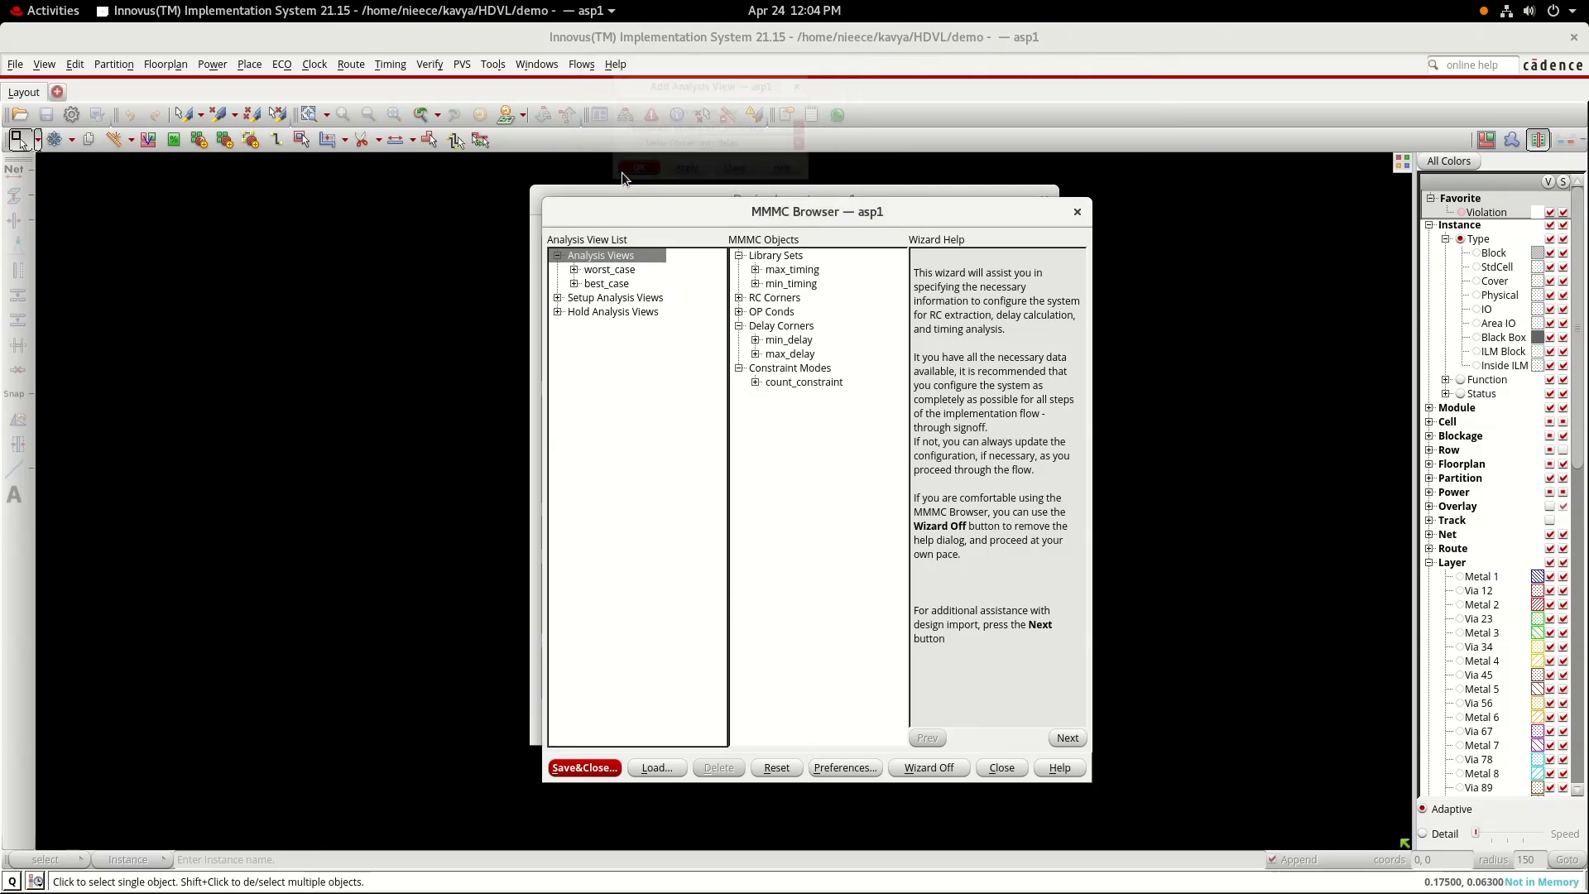
- Add worst_case as the setup analysis view
{"action": "right_click", "coordinate": [631, 298]}
{"action": "left_click", "coordinate": [641, 306]}
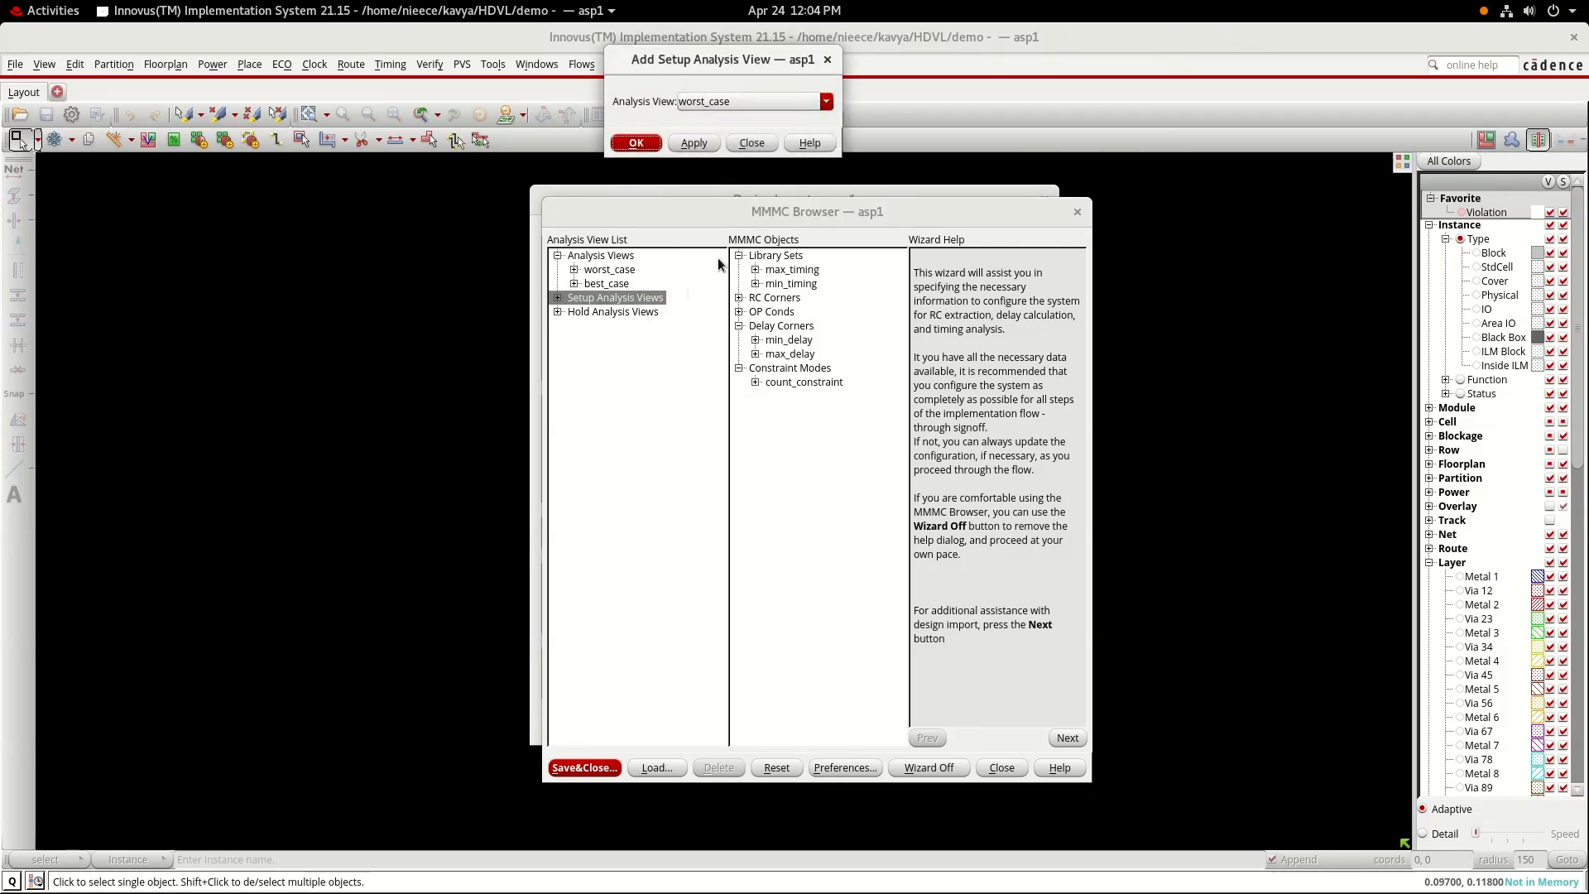
{"action": "left_click", "coordinate": [647, 142]}
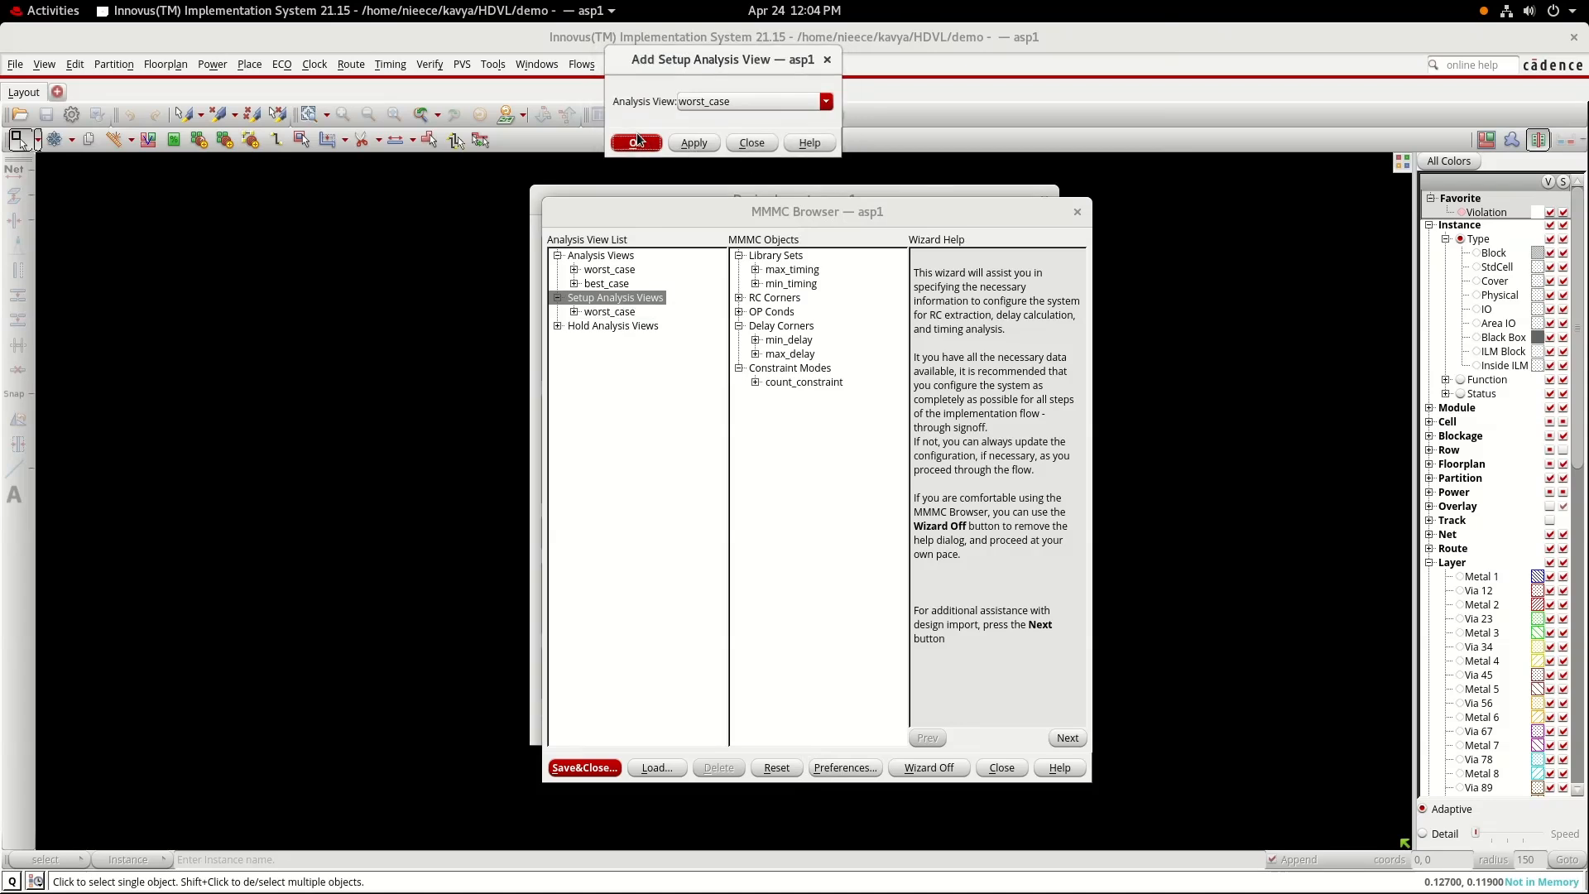
- Add best_case as the hold analysis view
{"action": "left_click", "coordinate": [592, 328]}
{"action": "right_click", "coordinate": [591, 332]}
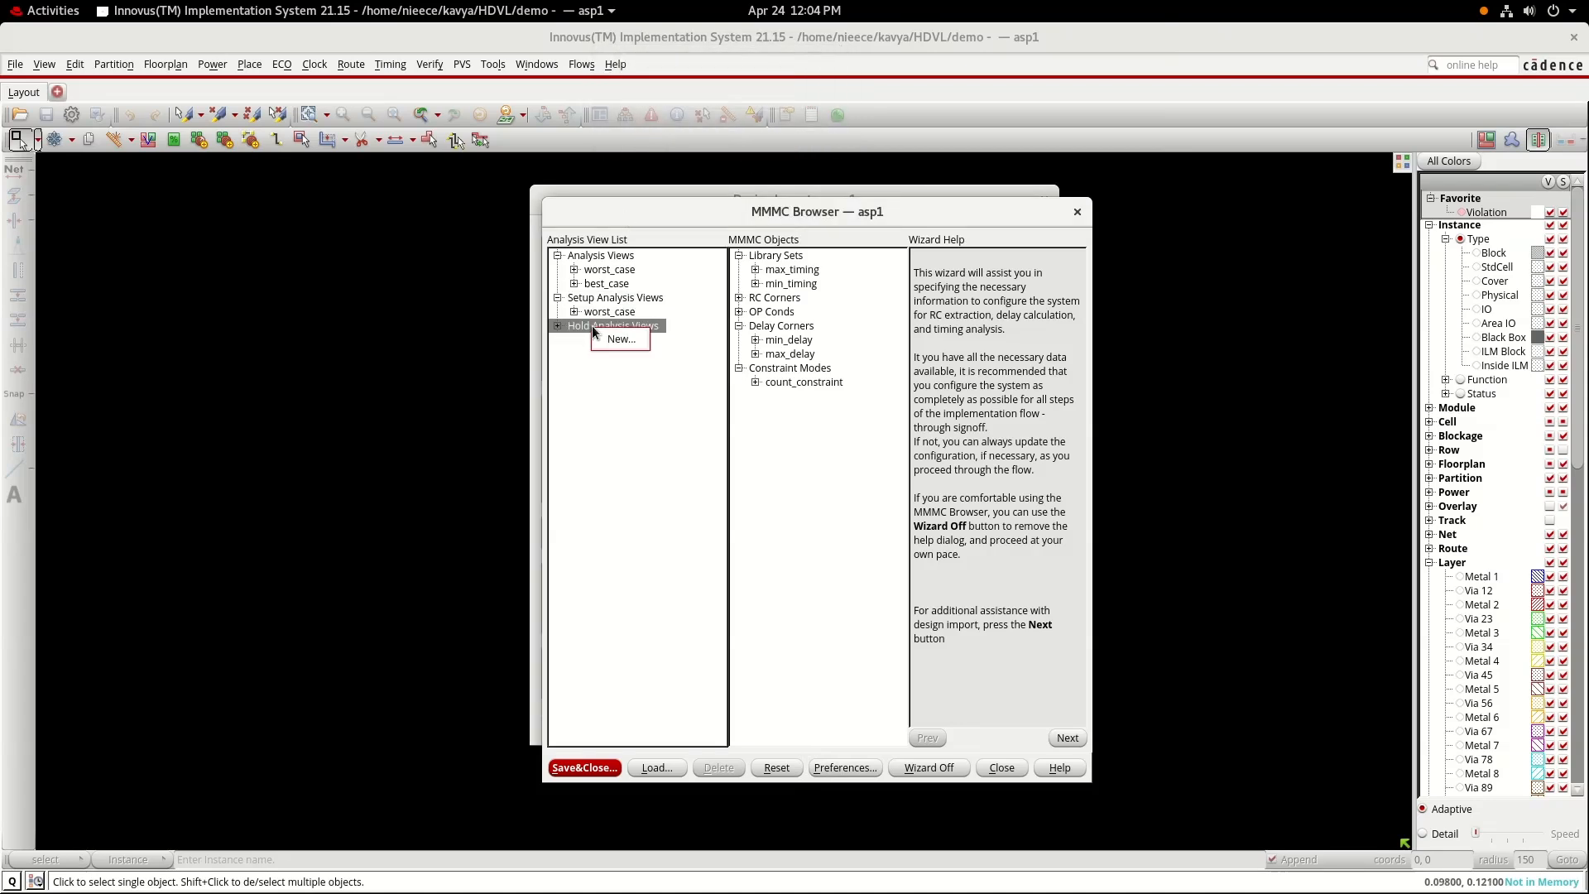
{"action": "left_click", "coordinate": [619, 339]}
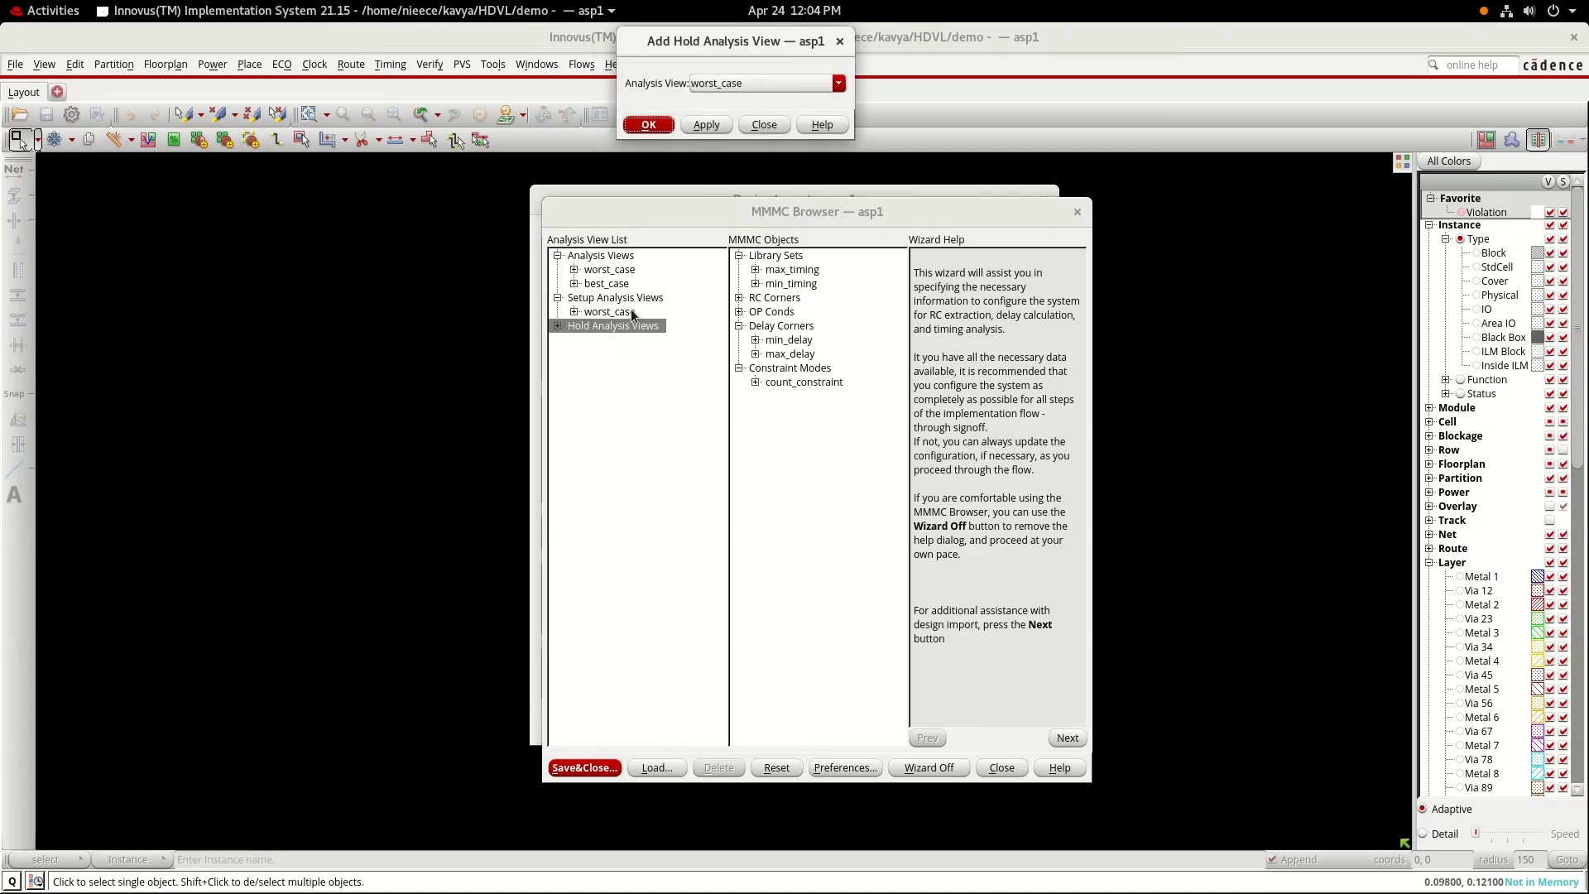
{"action": "left_click", "coordinate": [839, 83]}
{"action": "left_click", "coordinate": [761, 111]}
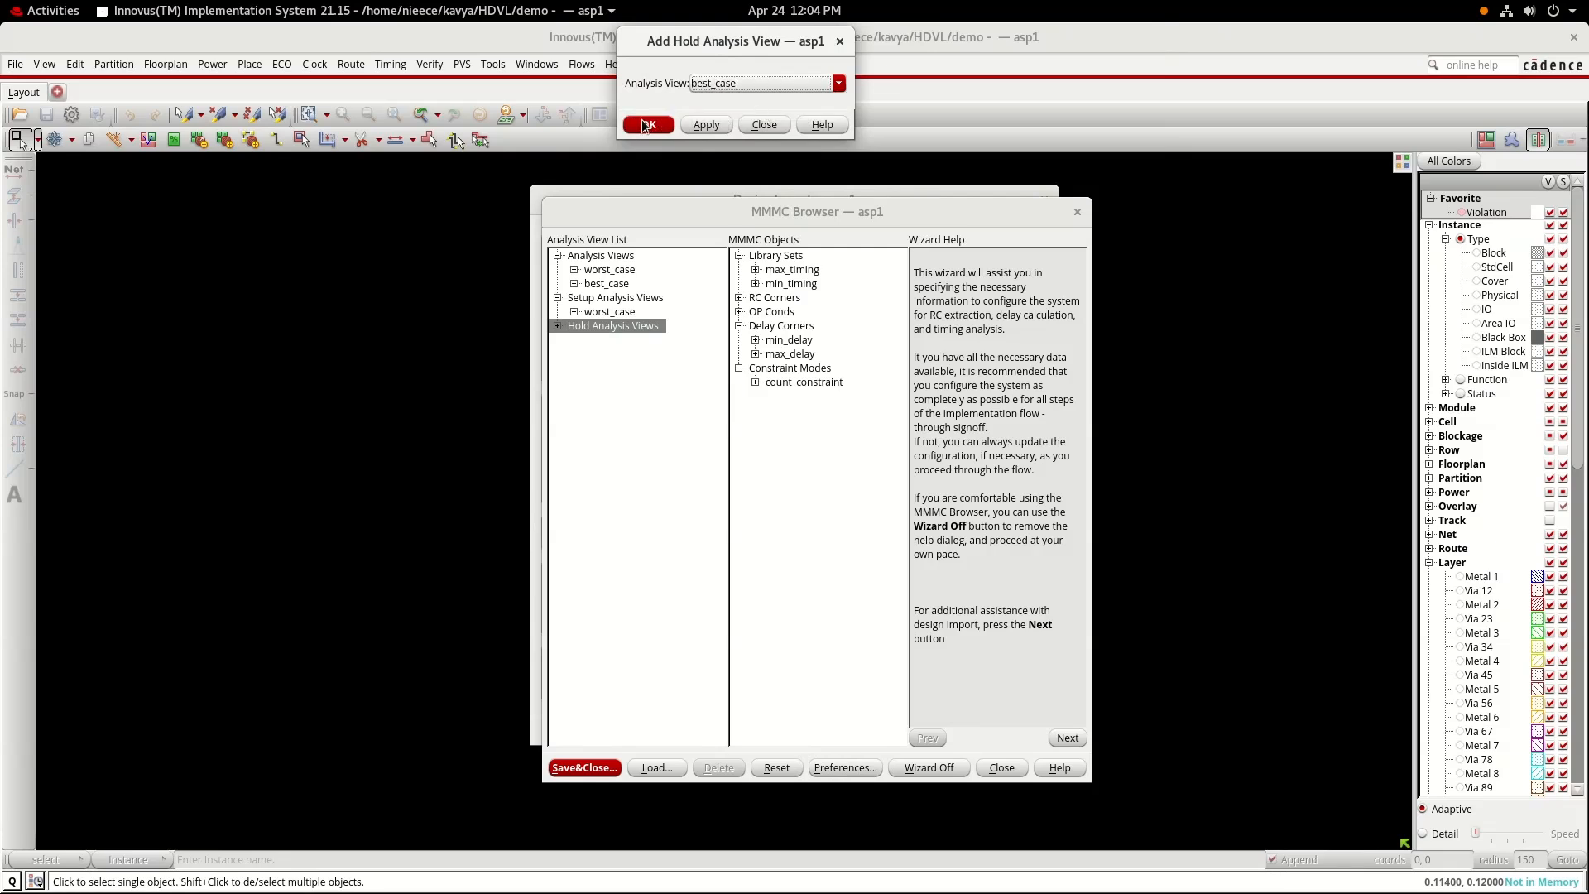
{"action": "left_click", "coordinate": [647, 124]}
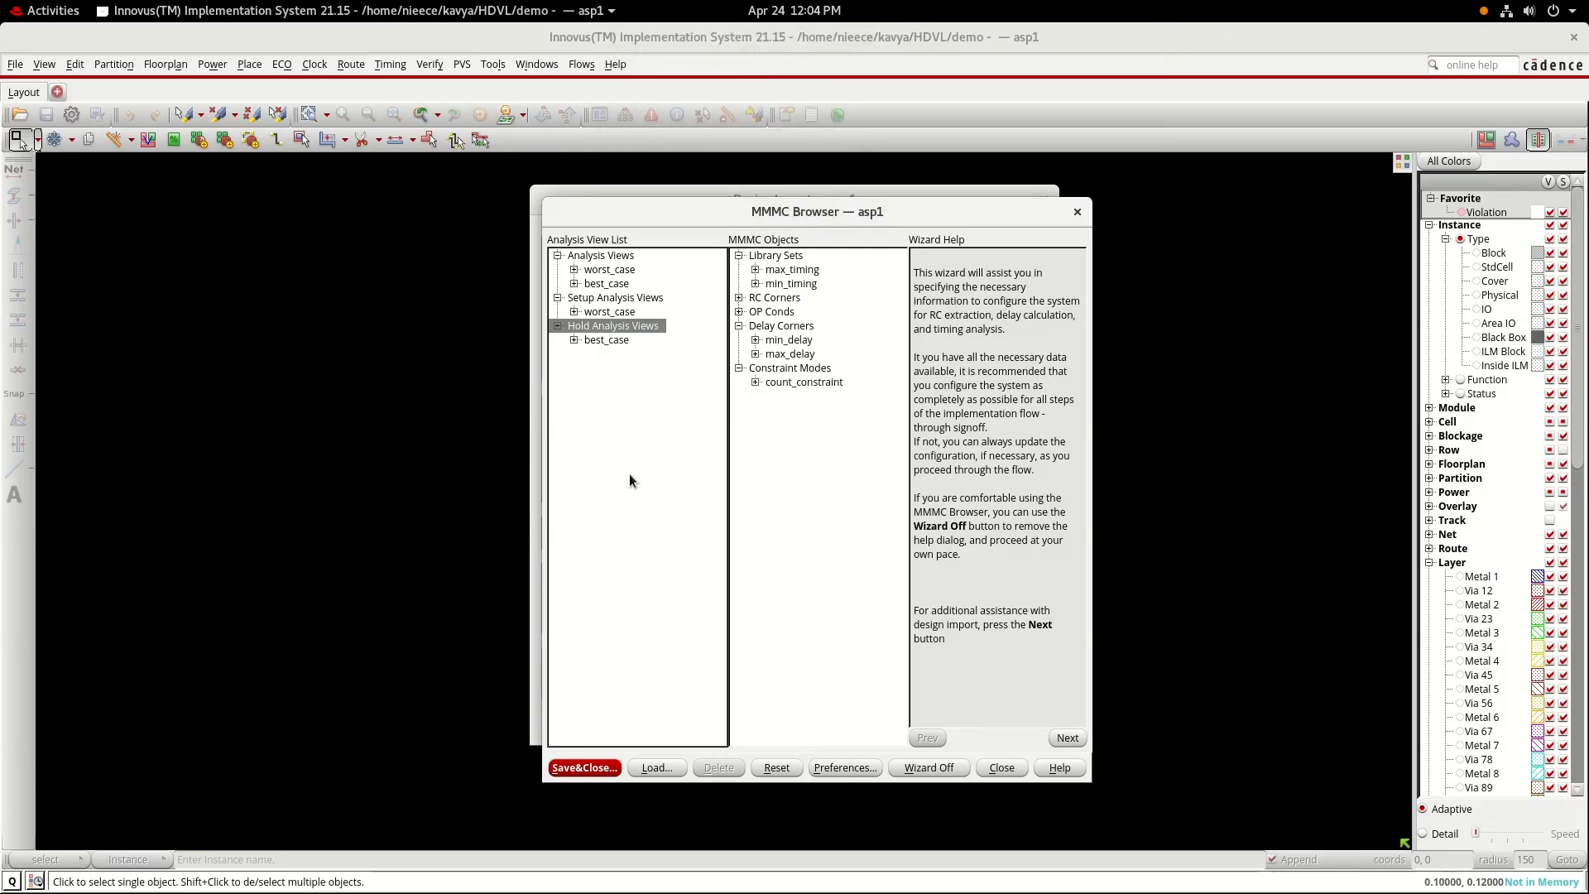
- Save the MMMC configuration as the view definition file Default.view in the demo folder and close the MMMC browser
{"action": "left_click", "coordinate": [584, 767]}
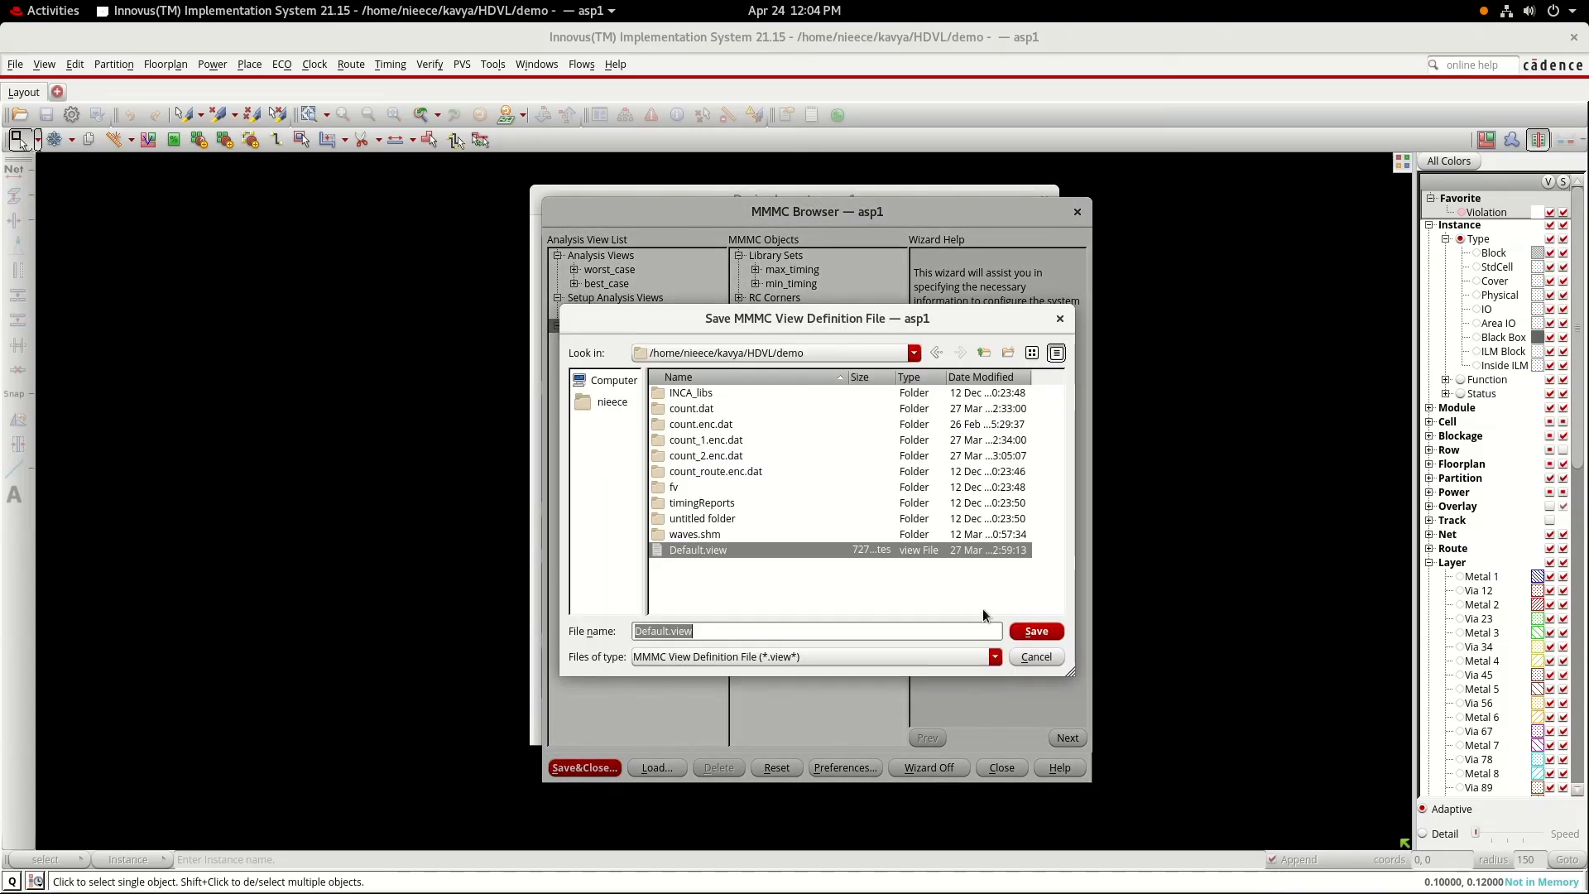
{"action": "left_click", "coordinate": [1029, 633]}
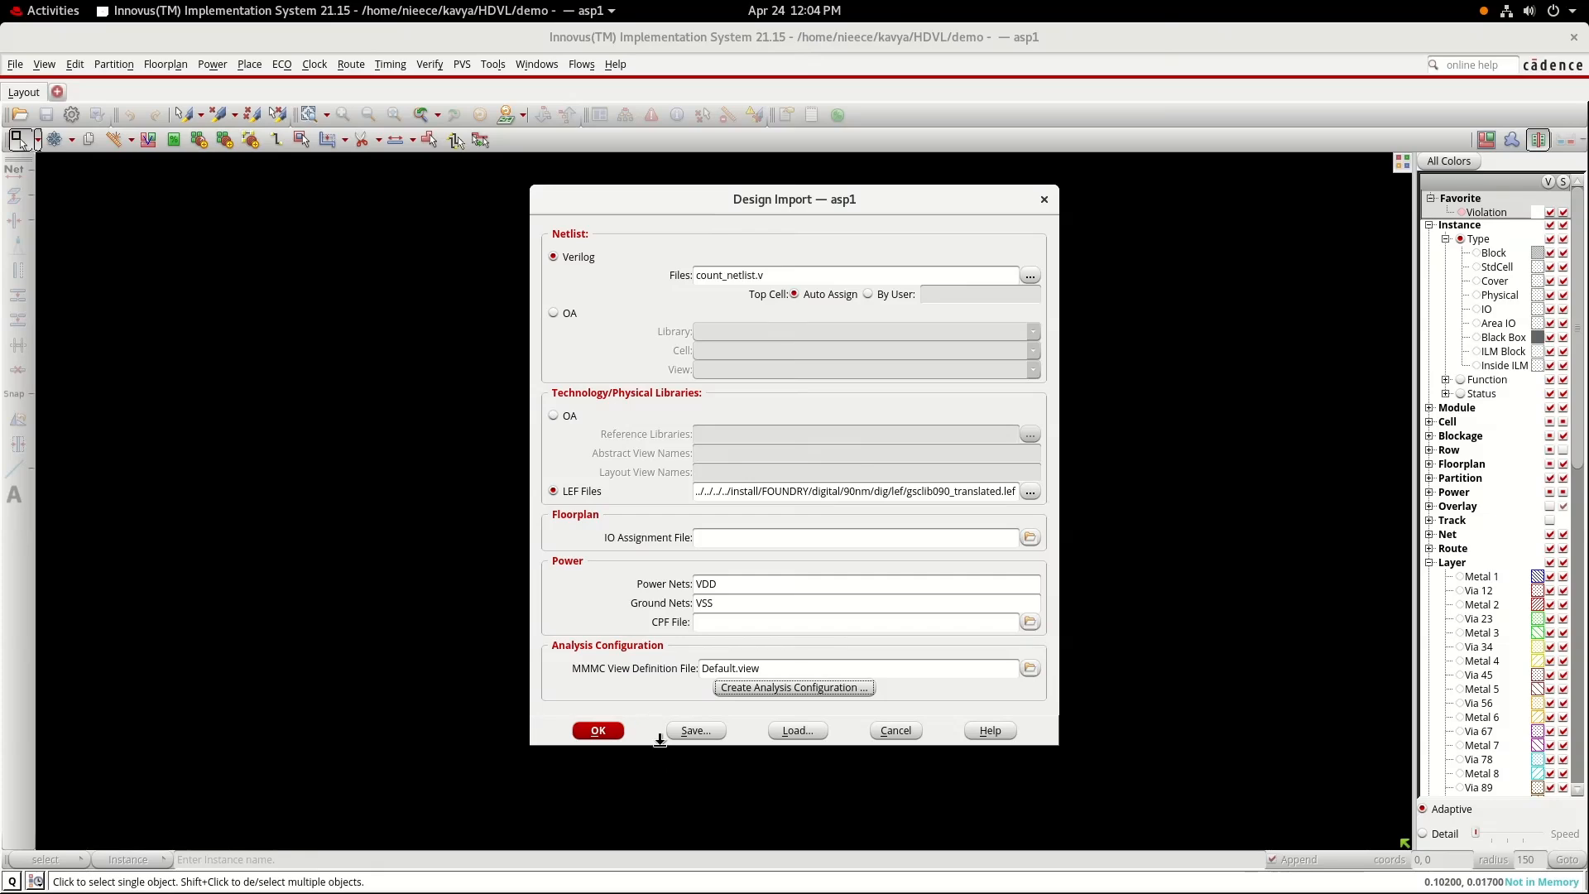
- Save the import settings as Default.globals in the demo folder and import the design
{"action": "left_click", "coordinate": [695, 731]}
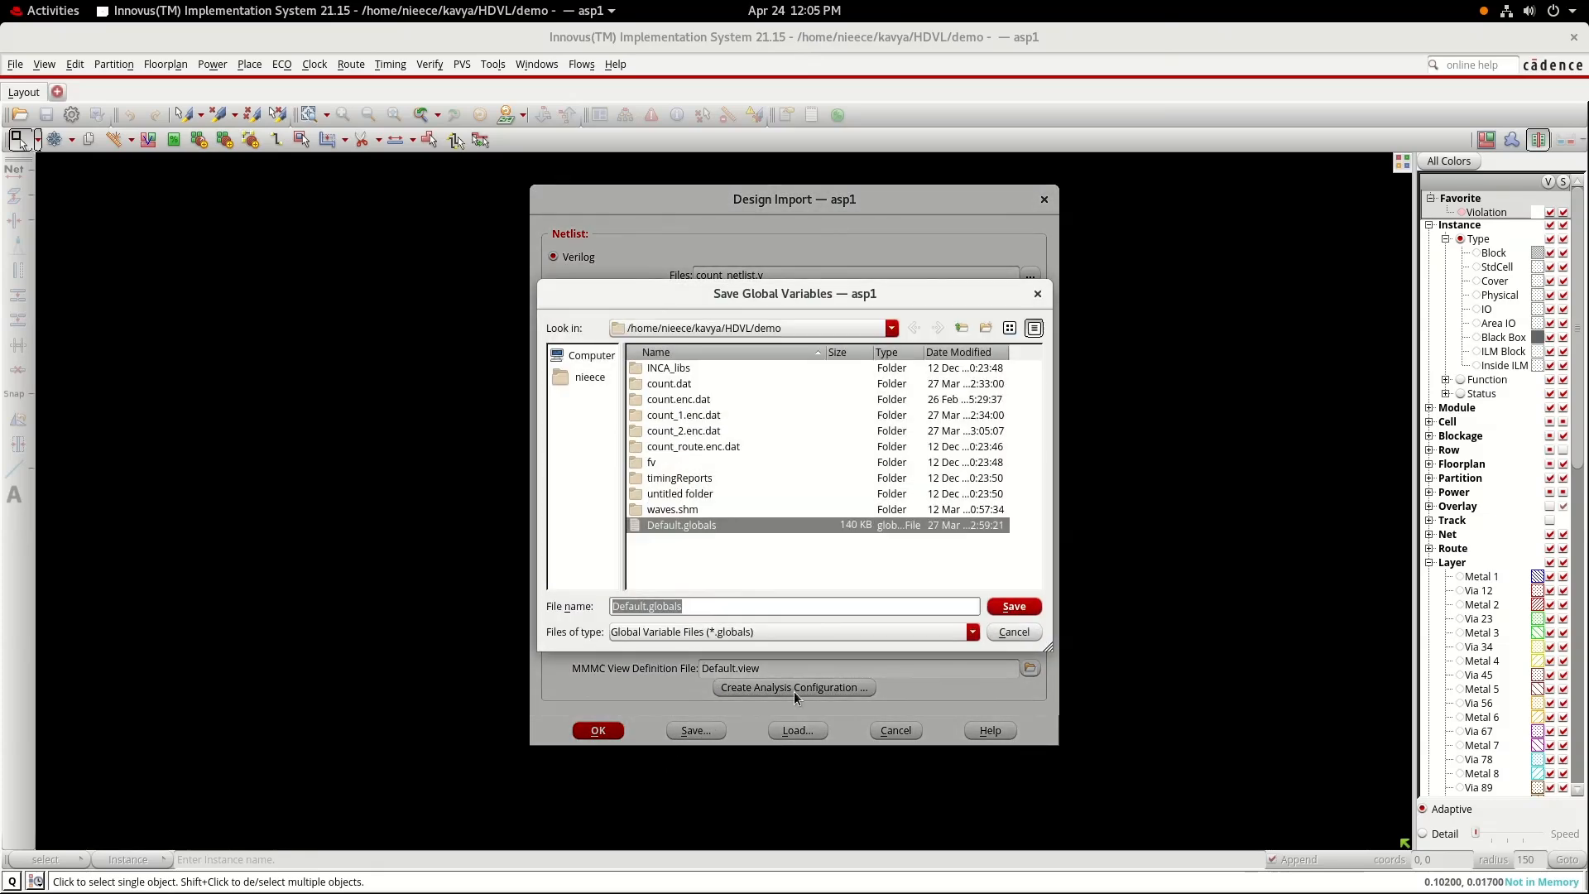
{"action": "left_click", "coordinate": [992, 607]}
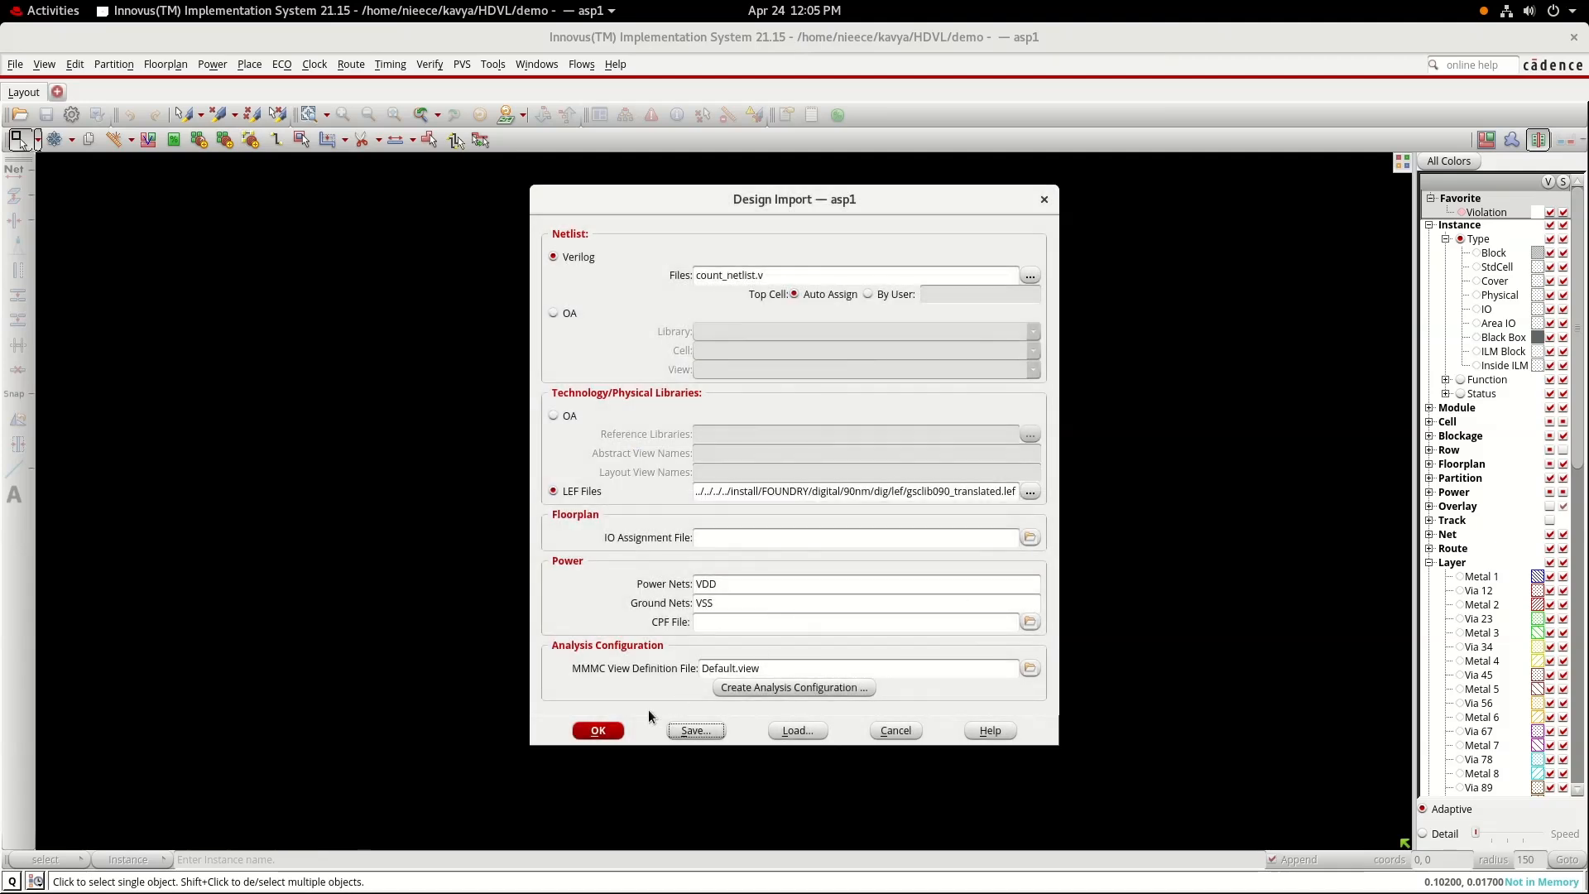
{"action": "left_click", "coordinate": [603, 726]}
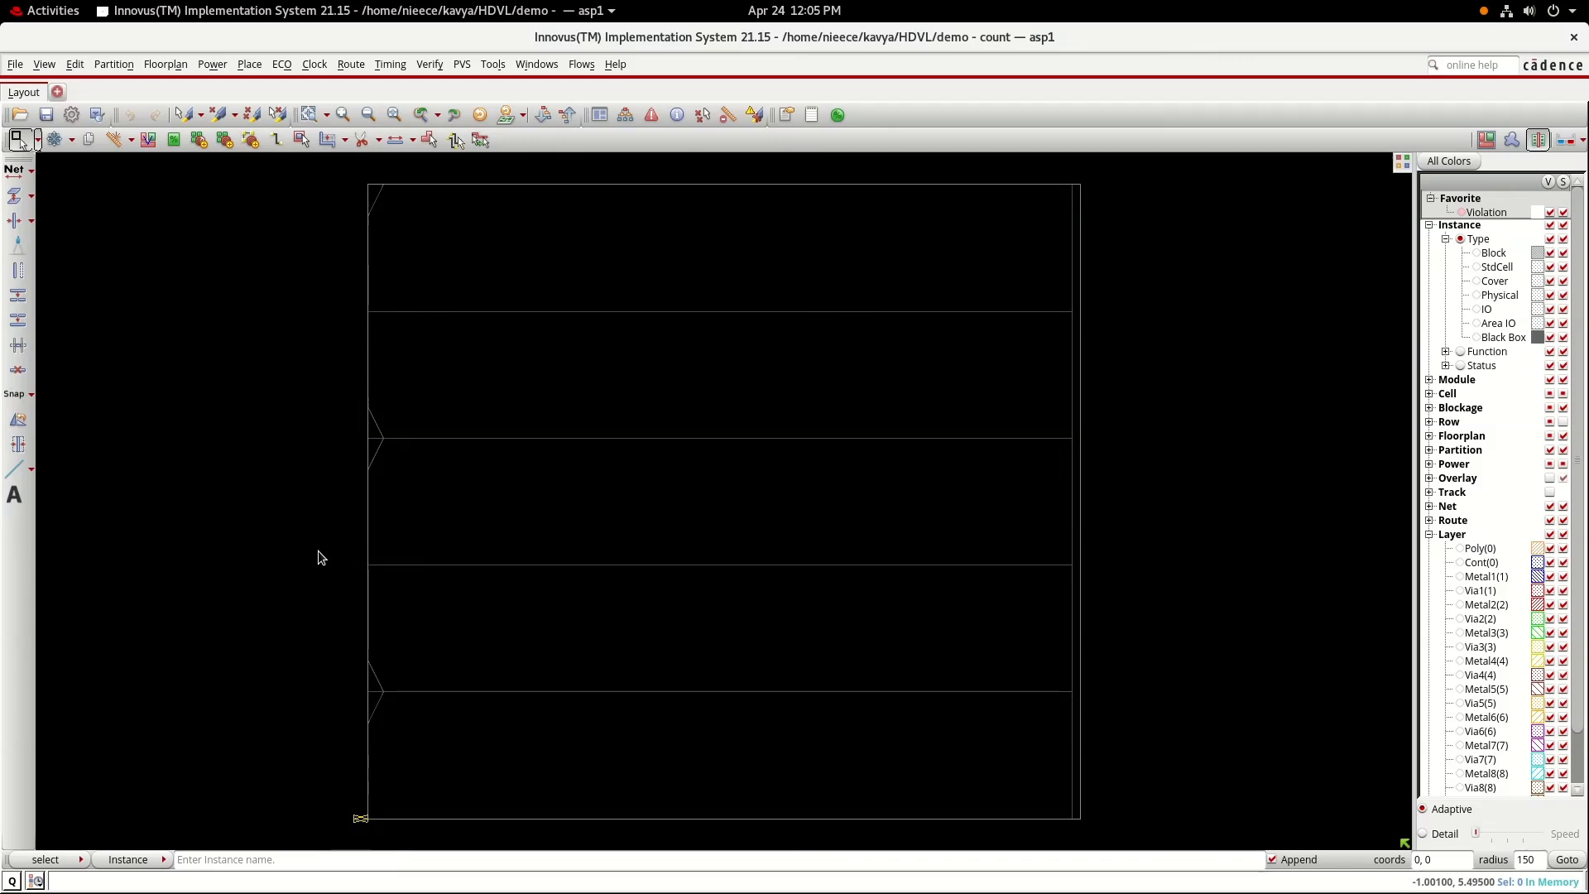
- Specify the floorplan with core-to-IO-boundary margins of 8 microns on the left, top, right and bottom sides
{"action": "left_click", "coordinate": [165, 65]}
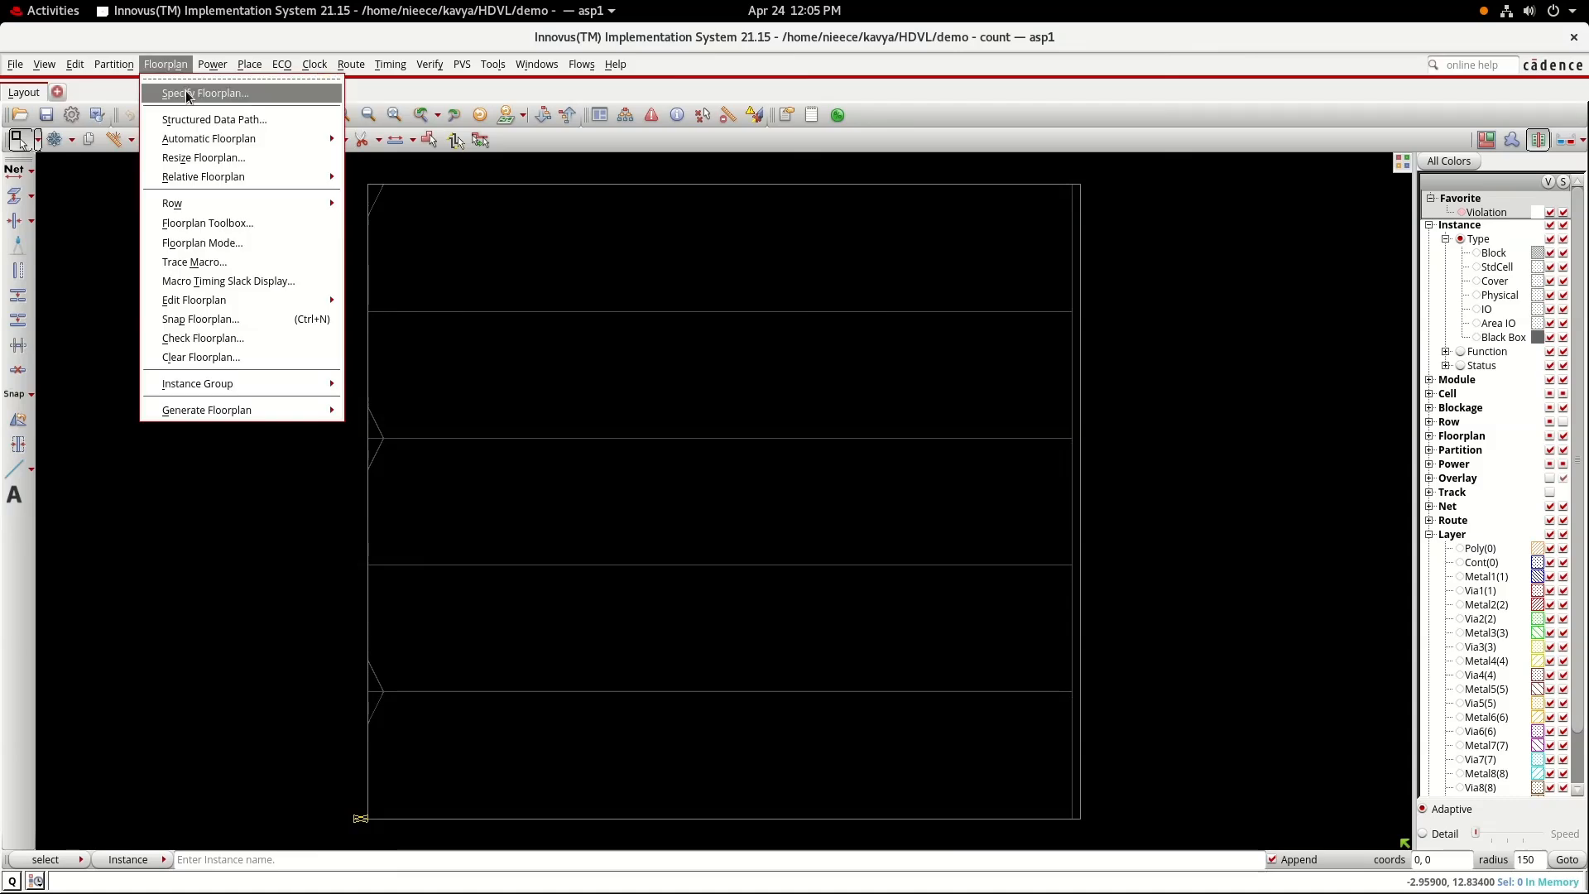
{"action": "left_click", "coordinate": [187, 94]}
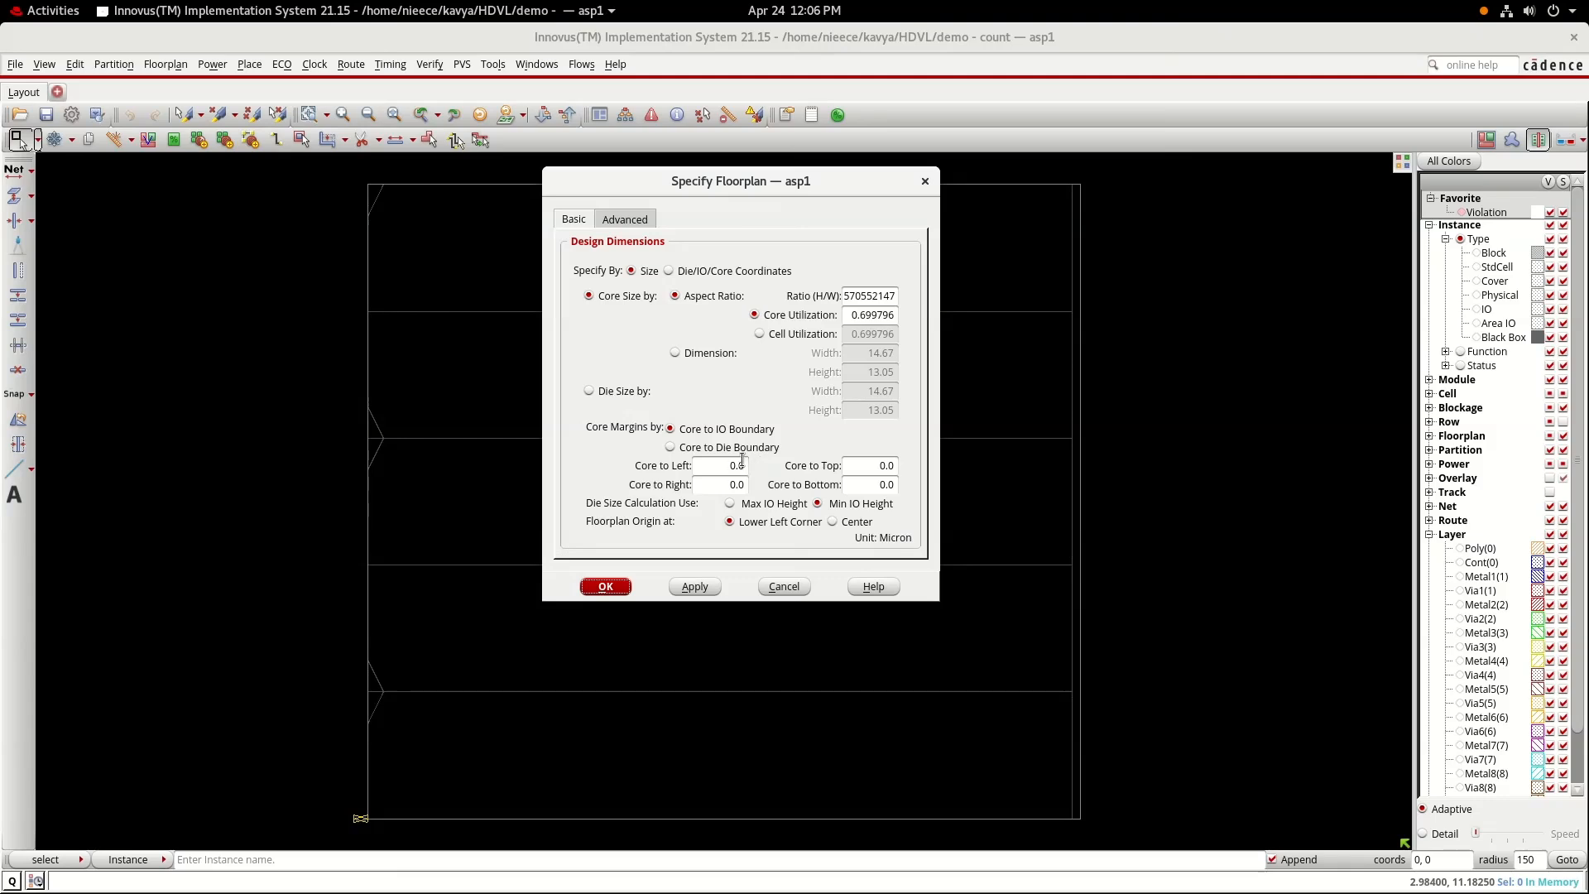
{"action": "left_click_drag", "start_coordinate": [721, 465], "coordinate": [745, 466]}
{"action": "type", "text": "8"}
{"action": "left_click_drag", "start_coordinate": [861, 467], "coordinate": [906, 471]}
{"action": "type", "text": "8"}
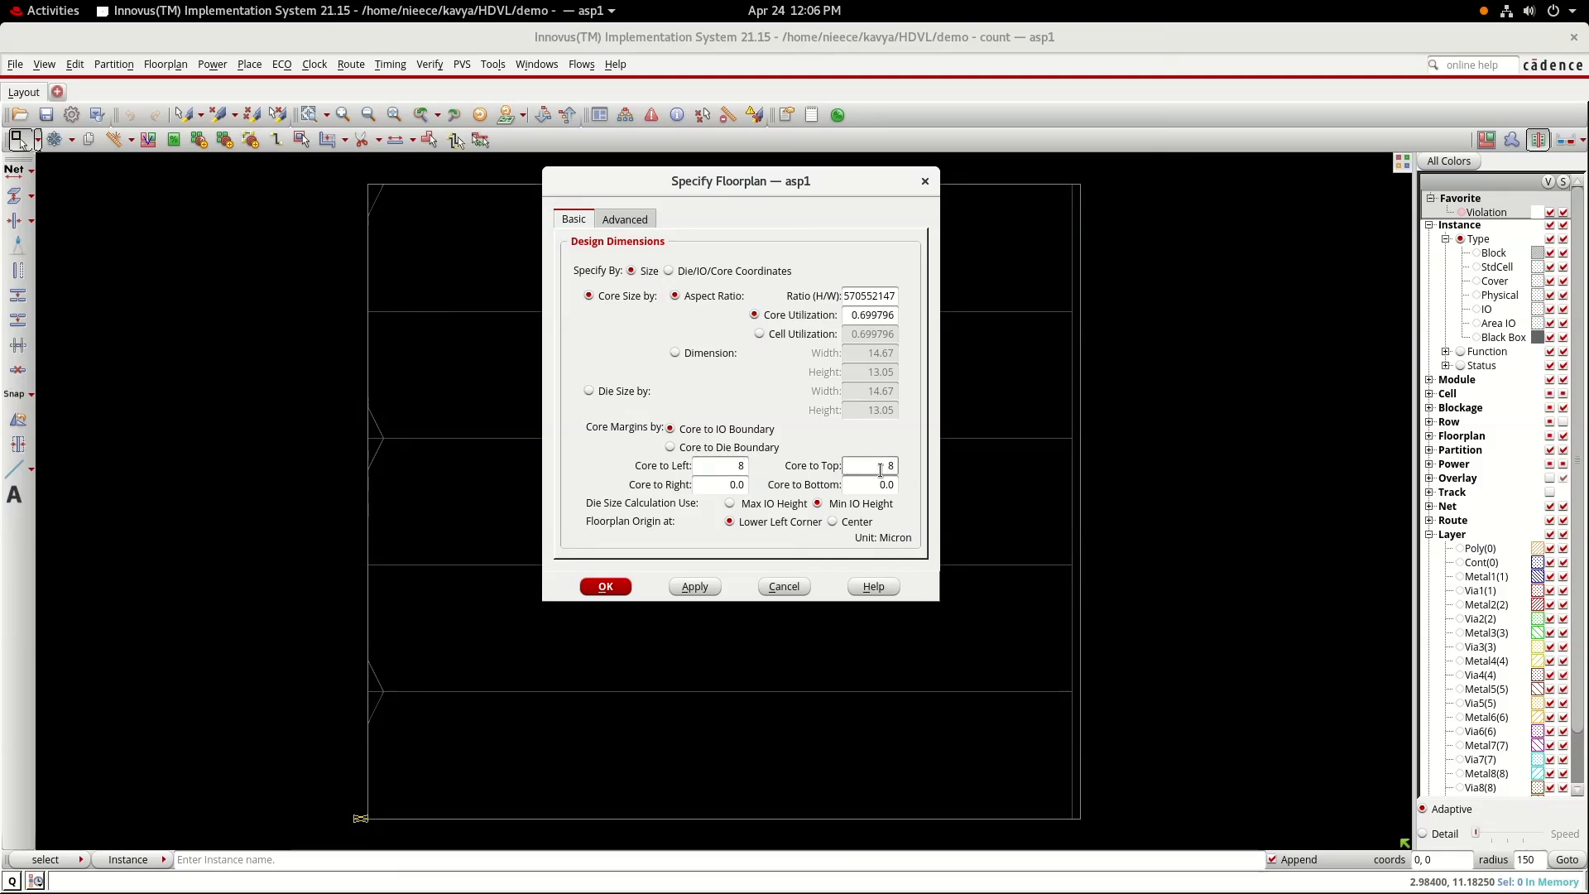
{"action": "left_click_drag", "start_coordinate": [731, 482], "coordinate": [755, 482]}
{"action": "type", "text": "8"}
{"action": "left_click_drag", "start_coordinate": [861, 485], "coordinate": [912, 488]}
{"action": "type", "text": "8"}
{"action": "left_click", "coordinate": [605, 587]}
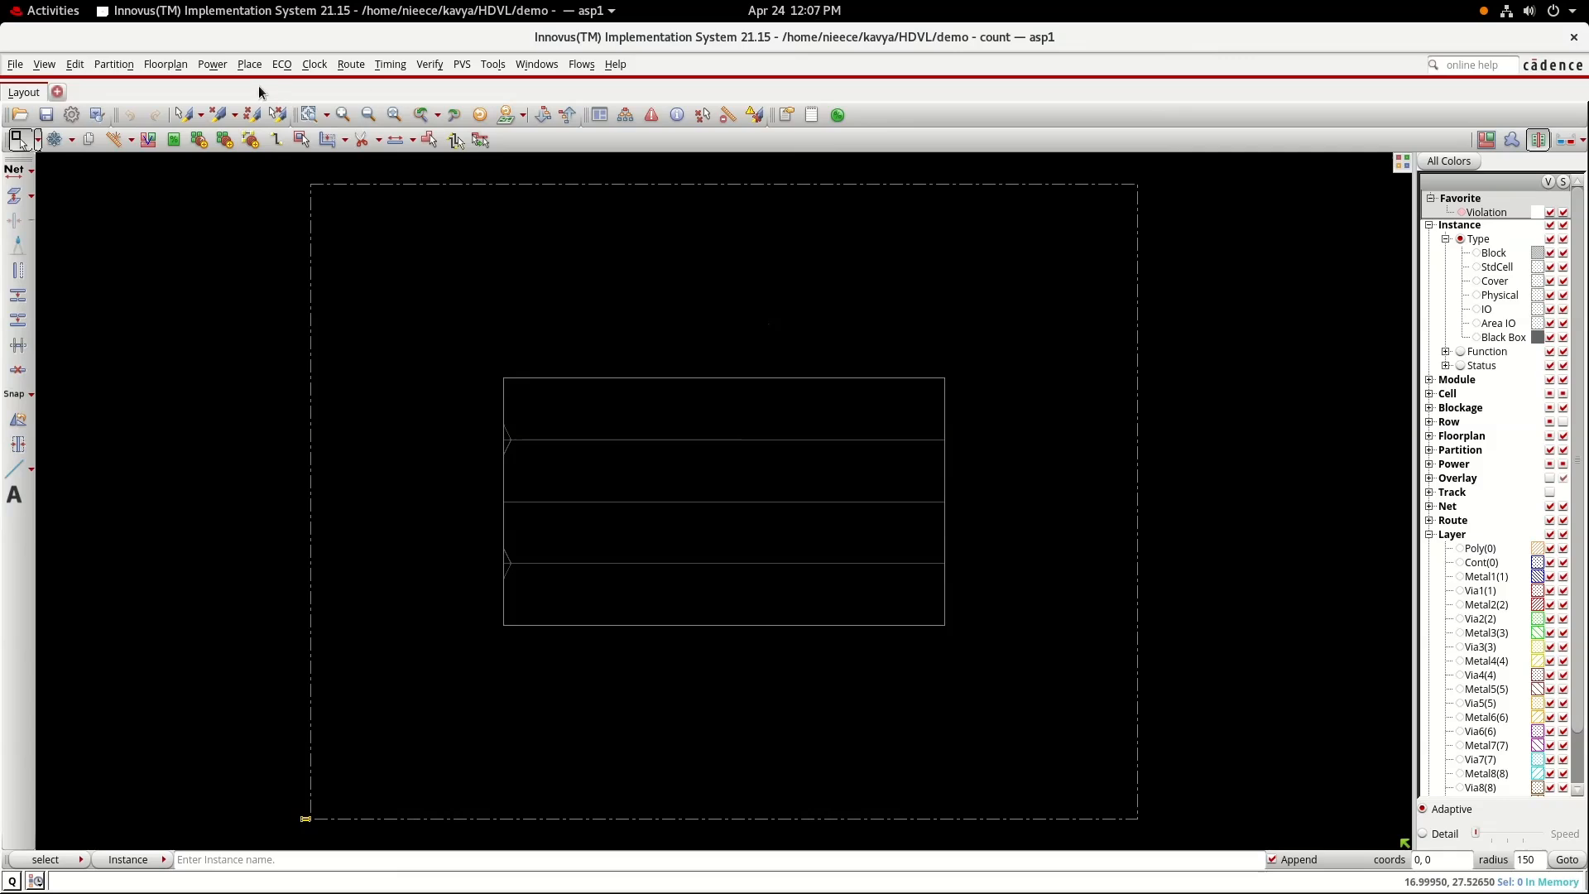
- Add a global net connection from pin VDD to global net VDD to the connection list
{"action": "left_click", "coordinate": [213, 64]}
{"action": "left_click", "coordinate": [241, 93]}
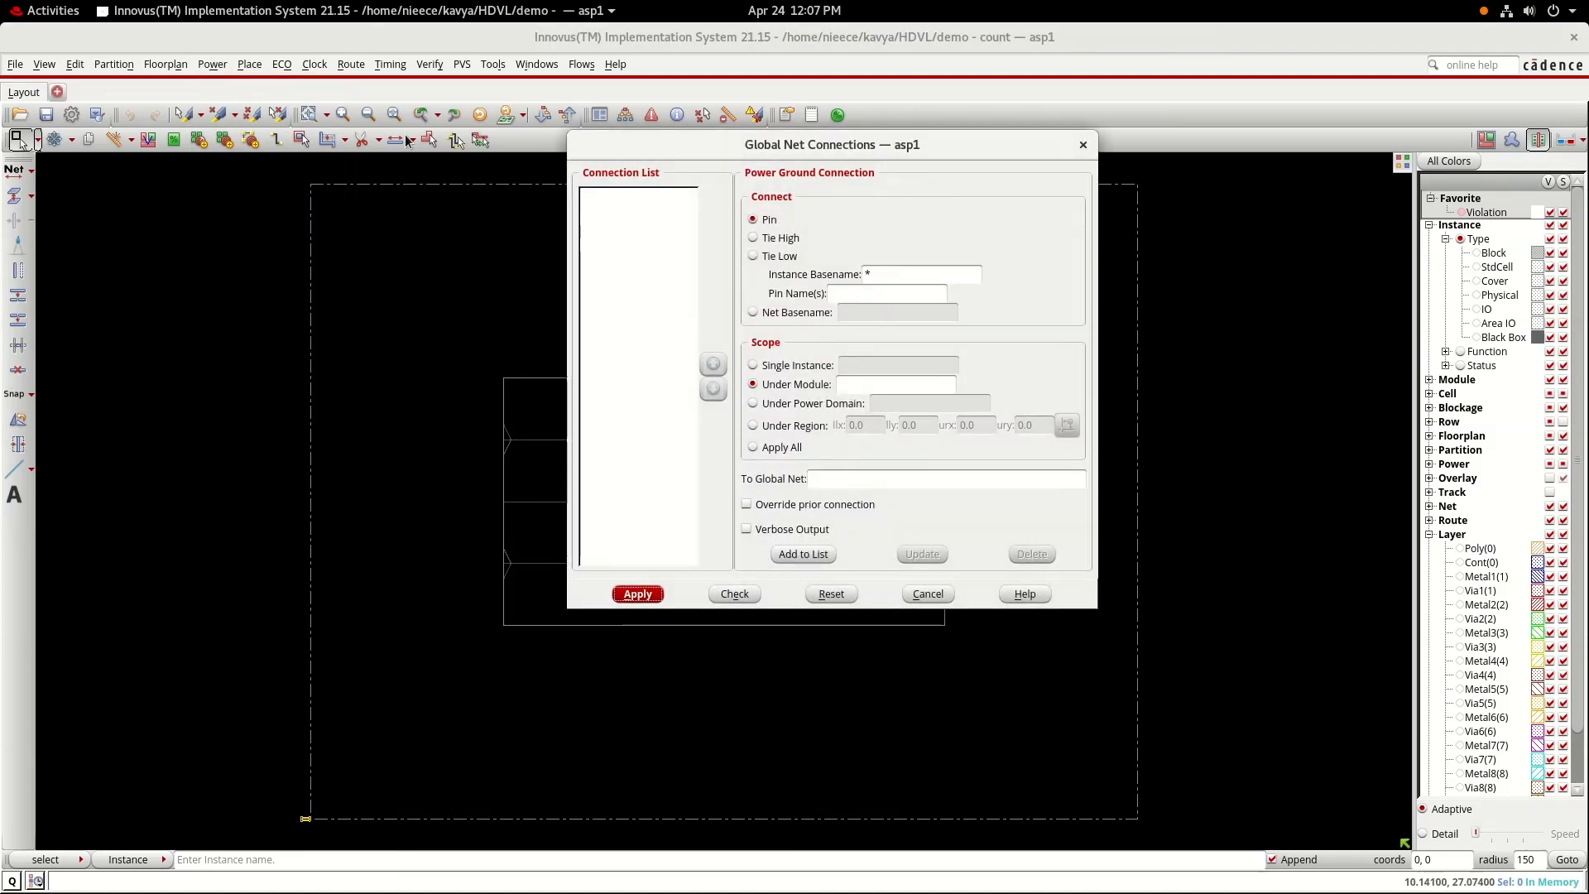
{"action": "left_click", "coordinate": [852, 294]}
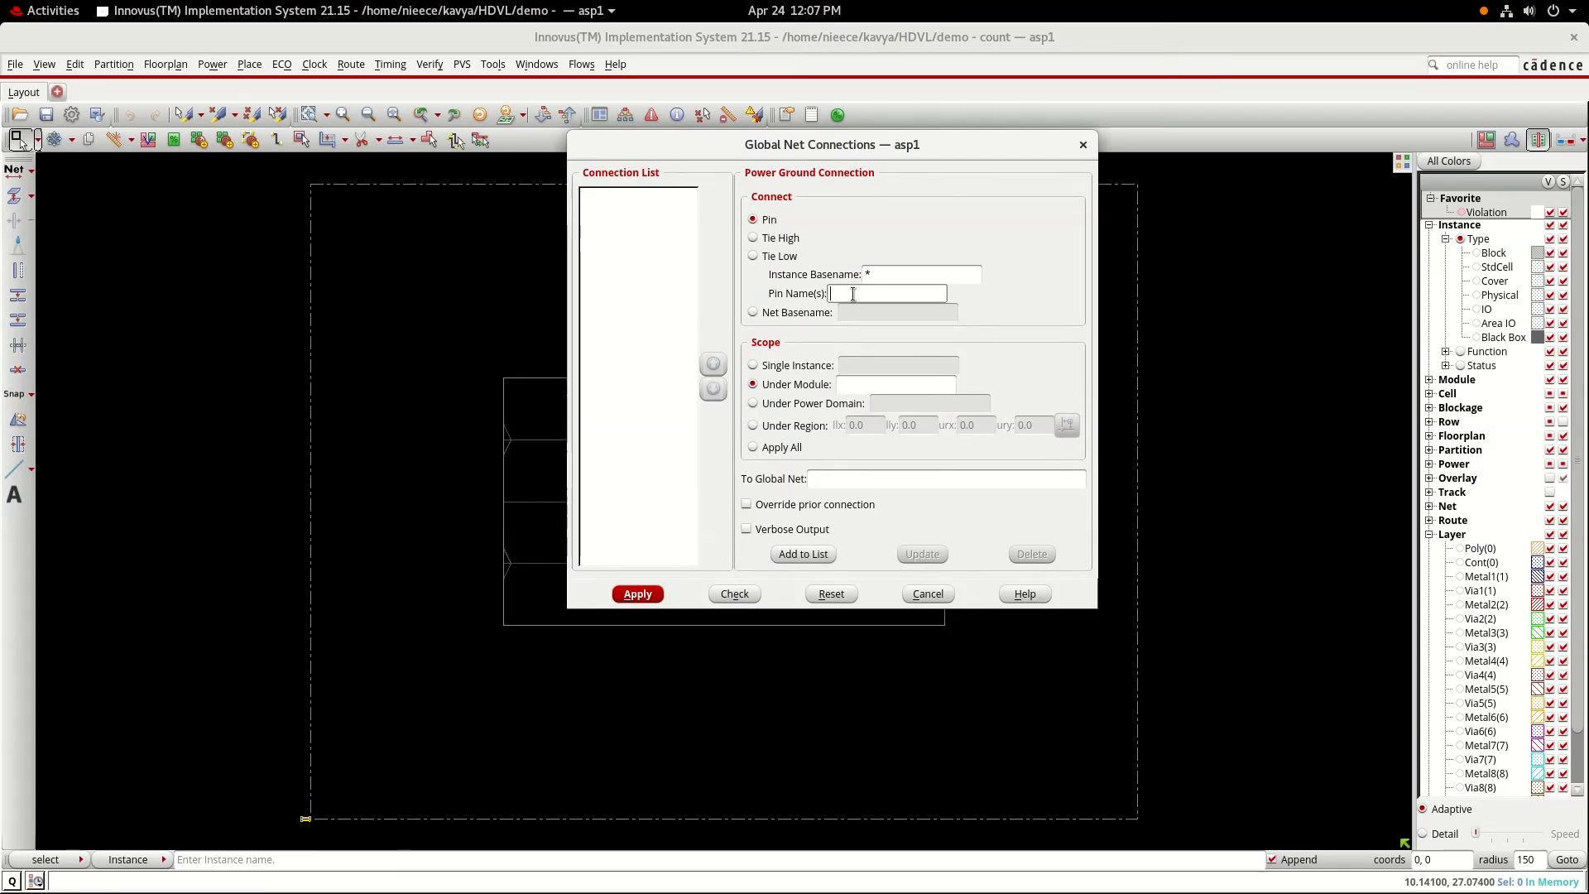
{"action": "type", "text": "VDD"}
{"action": "left_click", "coordinate": [839, 474]}
{"action": "type", "text": "VDD"}
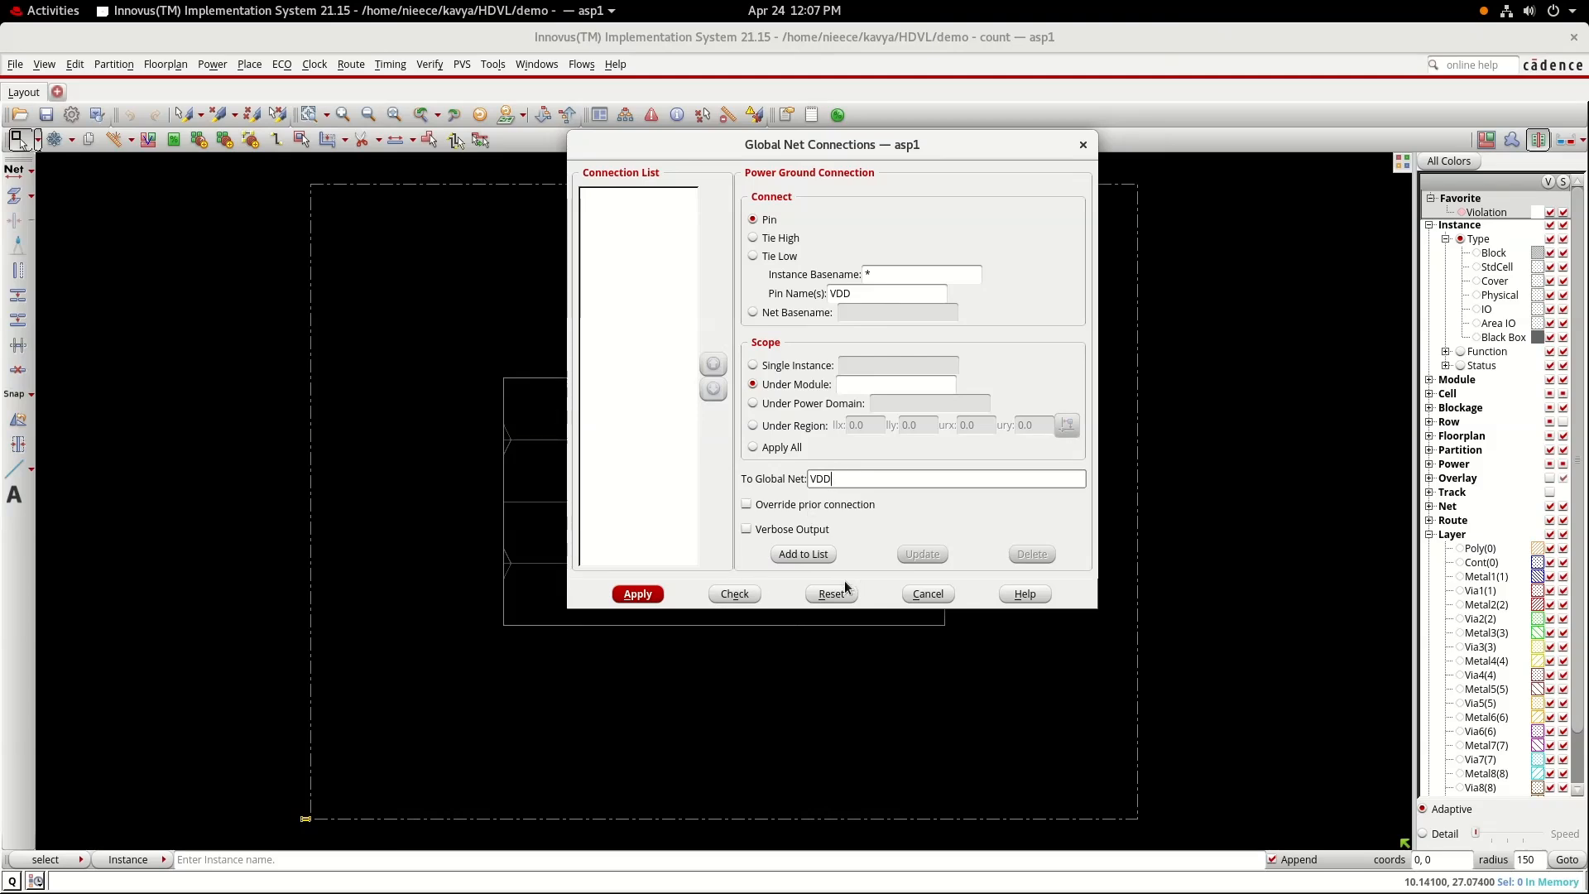
{"action": "left_click", "coordinate": [806, 554]}
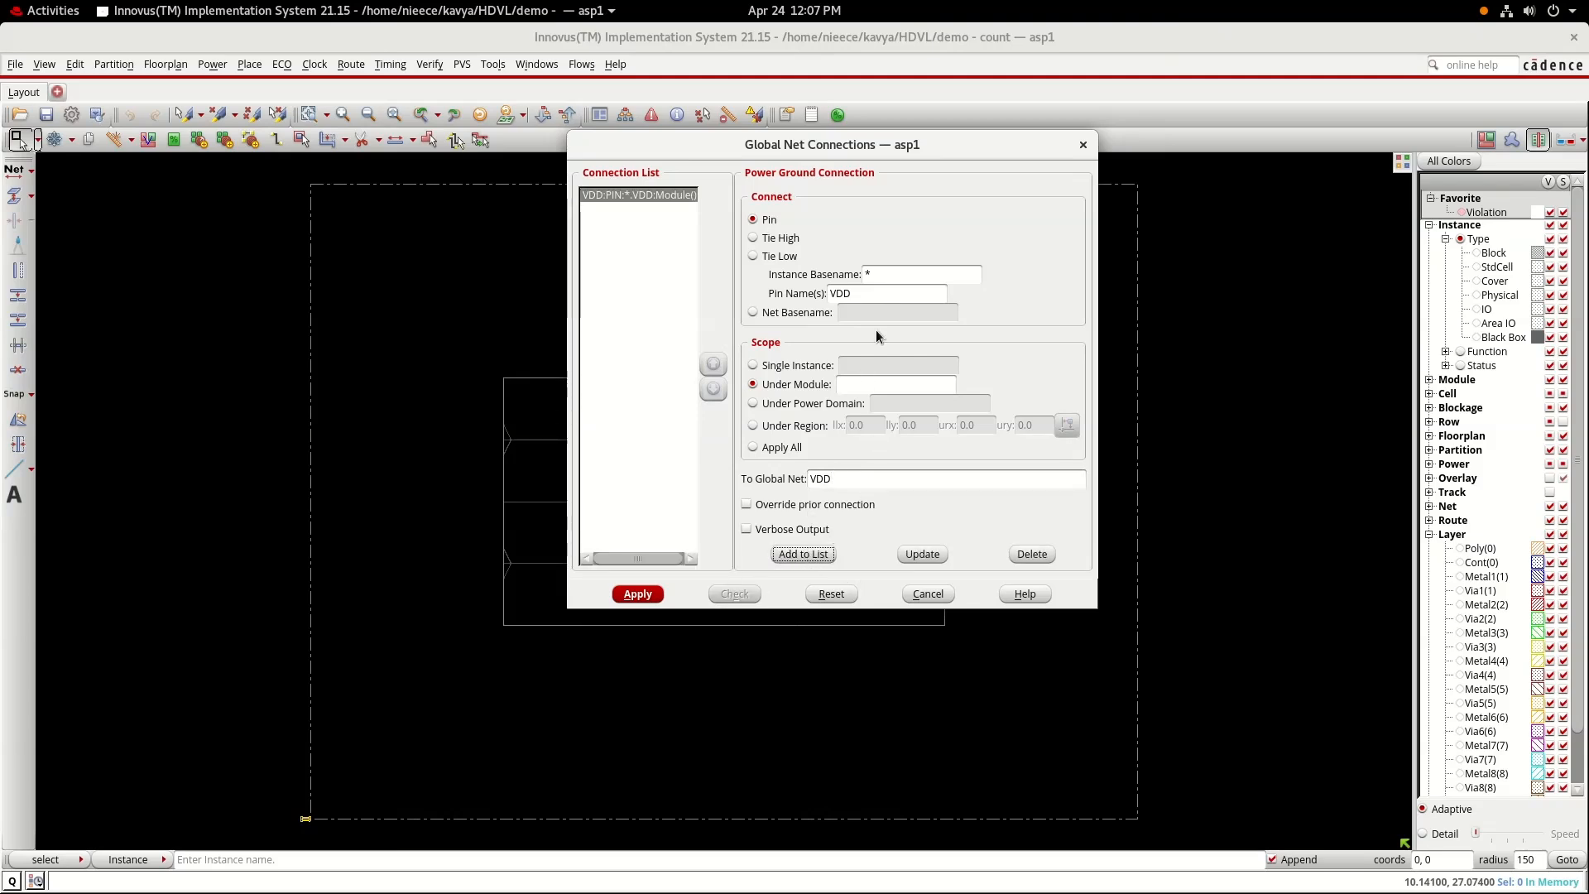
- Add a global net connection from pin VSS to global net VSS, apply the connection list and close the dialog
{"action": "double_click", "coordinate": [885, 292]}
{"action": "type", "text": "VSS"}
{"action": "double_click", "coordinate": [858, 478]}
{"action": "type", "text": "VSS"}
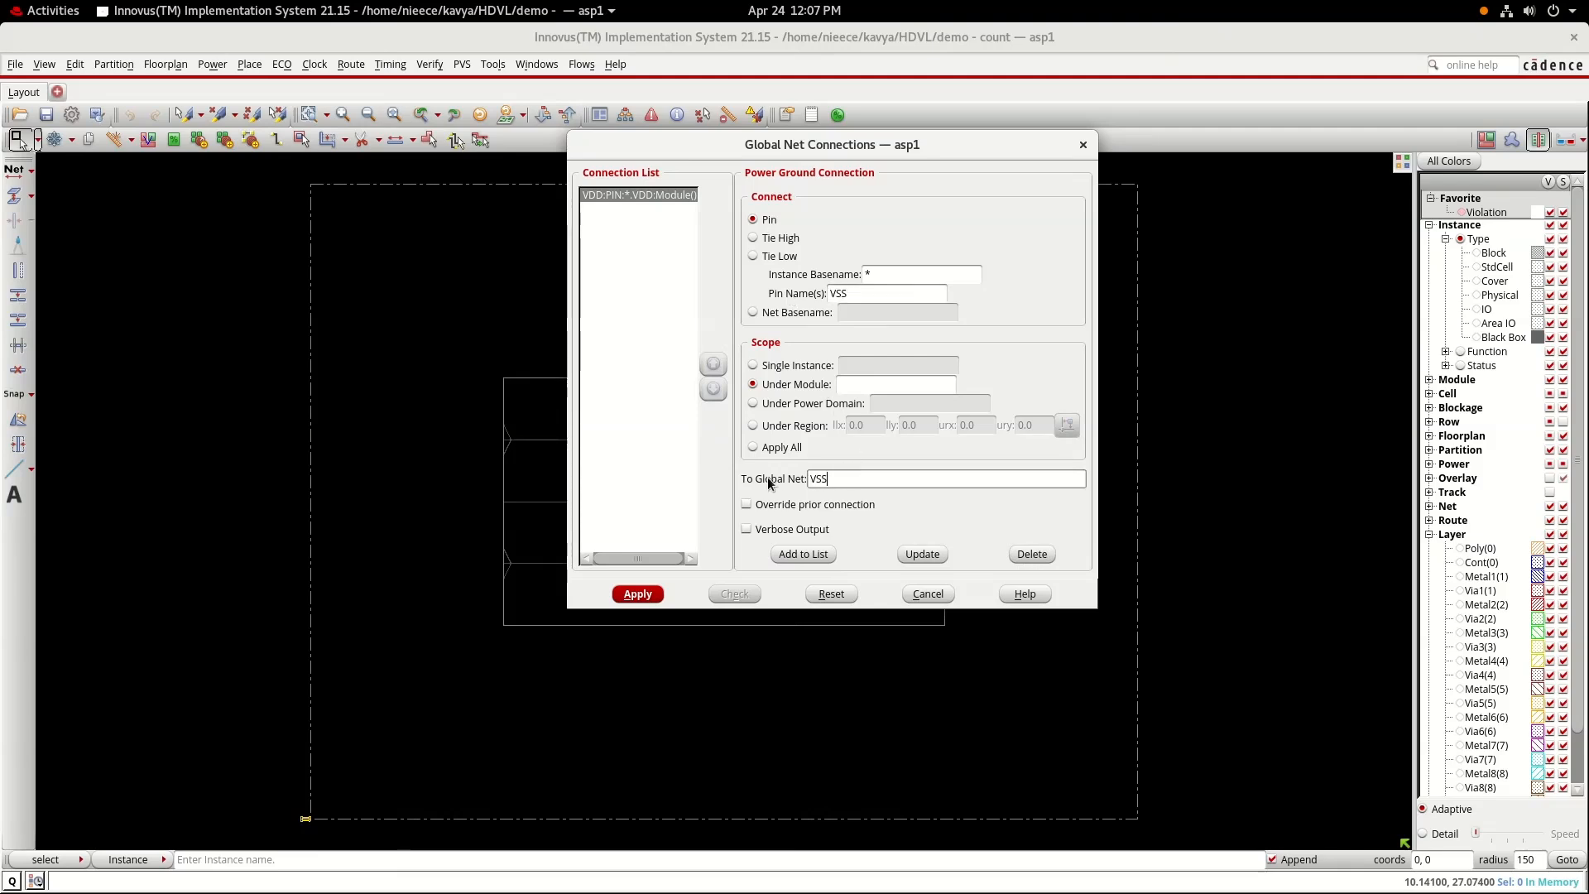
{"action": "left_click", "coordinate": [800, 553]}
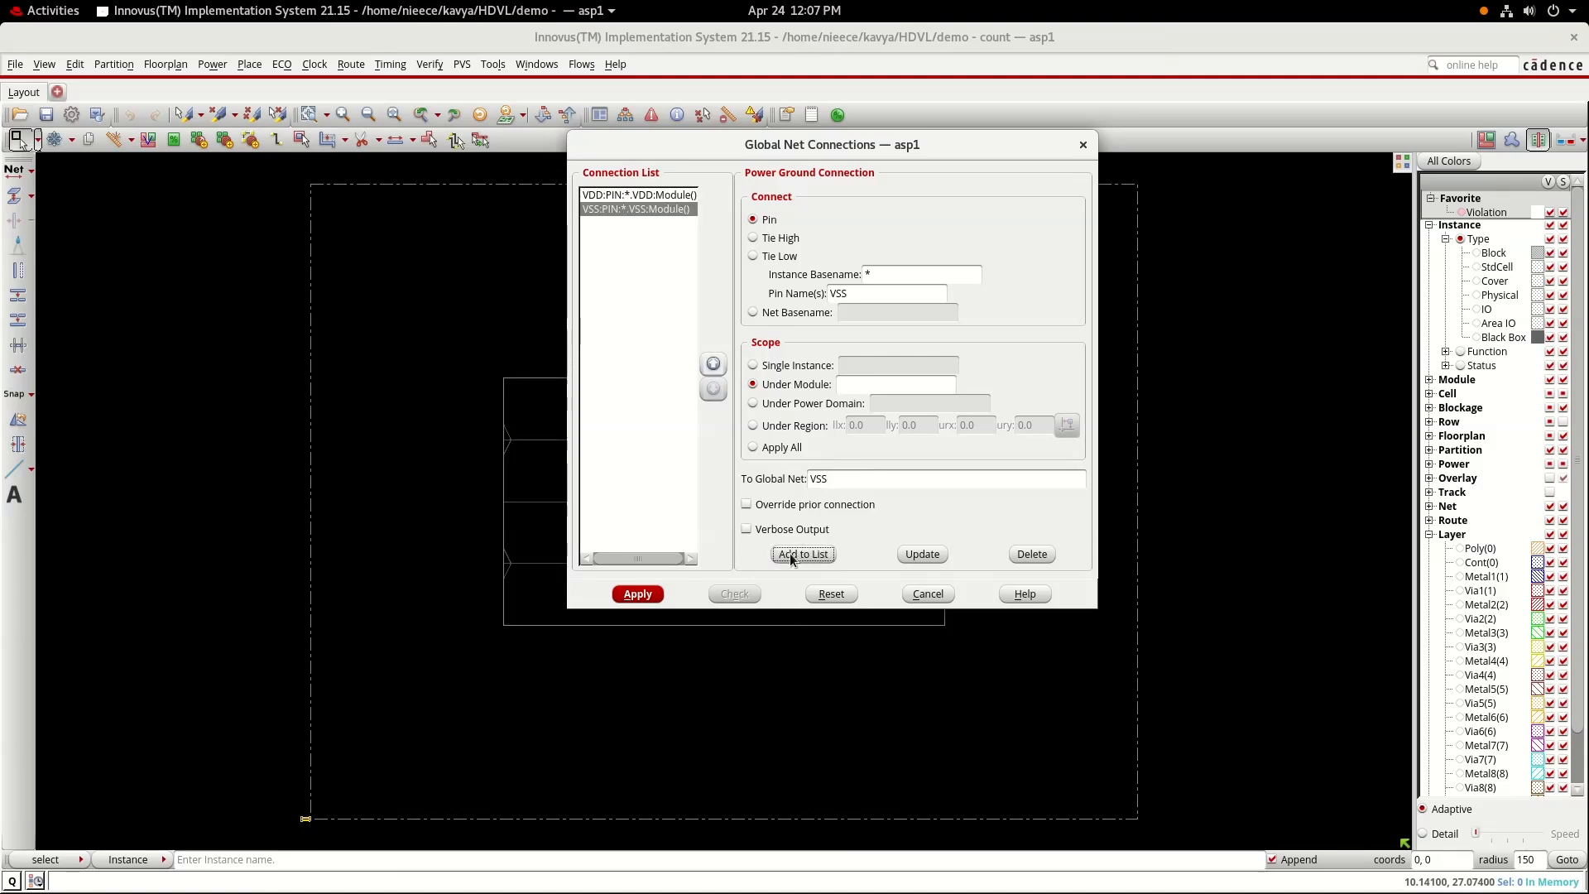
{"action": "left_click", "coordinate": [633, 594]}
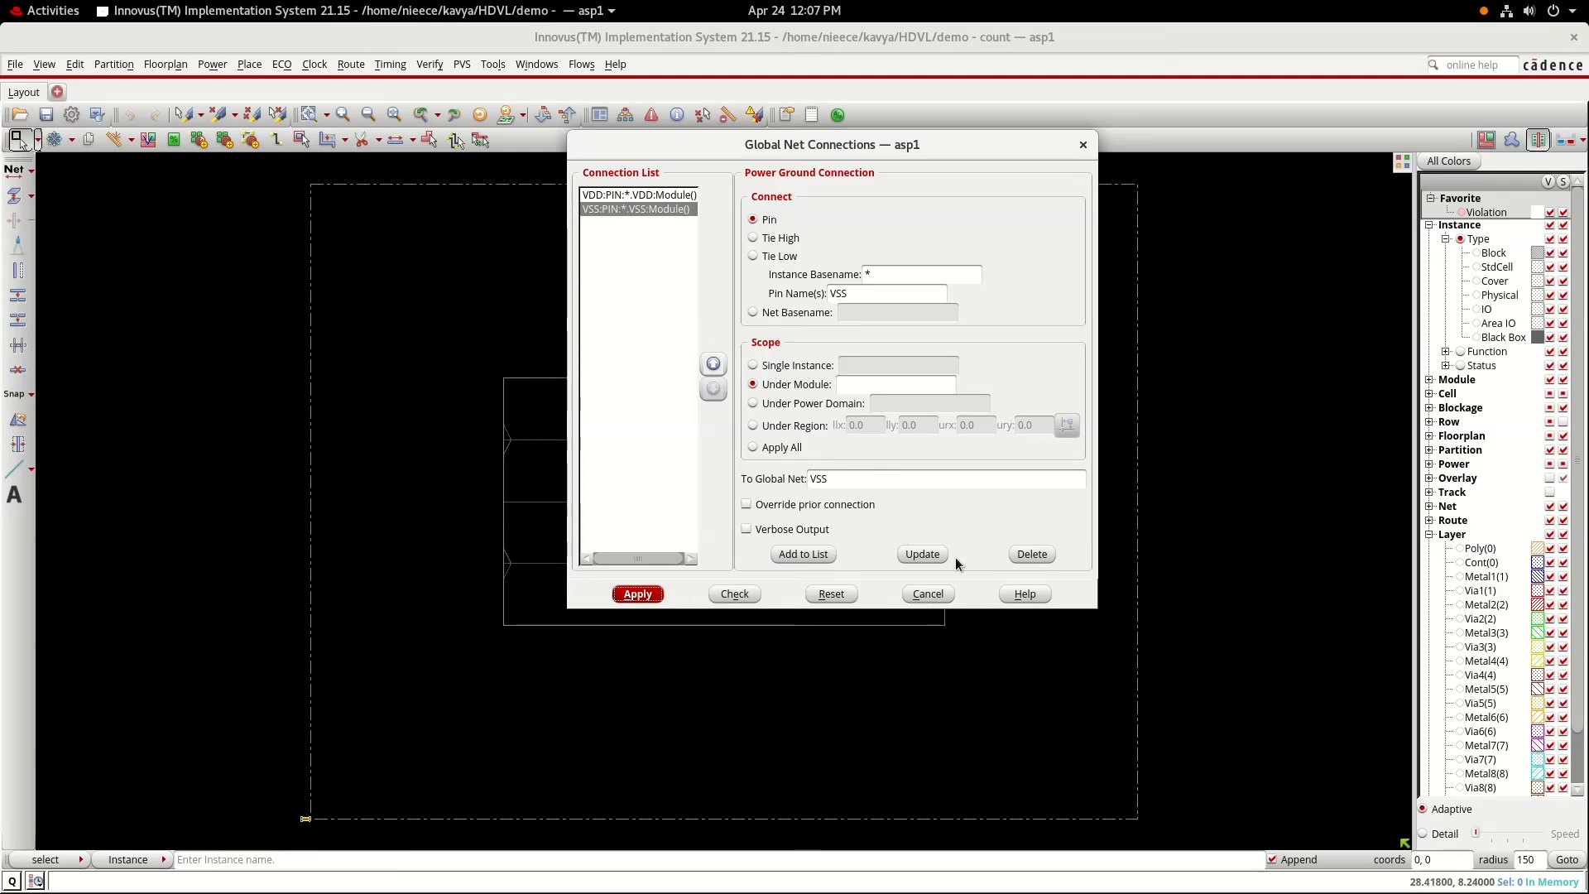
{"action": "left_click", "coordinate": [1083, 146]}
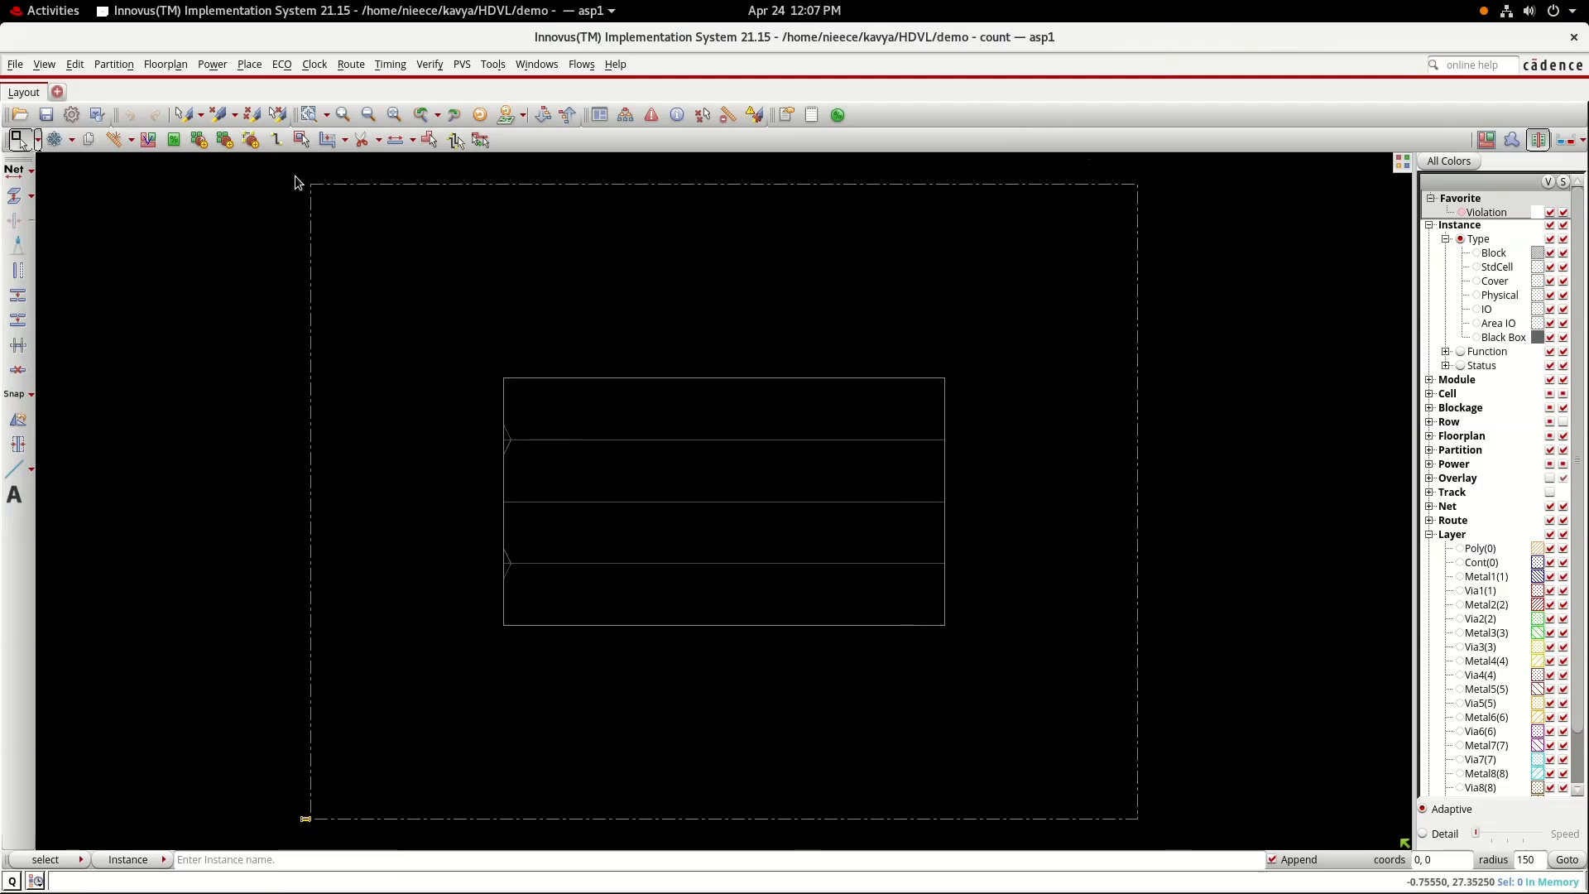
- Start adding power rings and choose VDD and VSS as the ring nets
{"action": "left_click", "coordinate": [208, 67]}
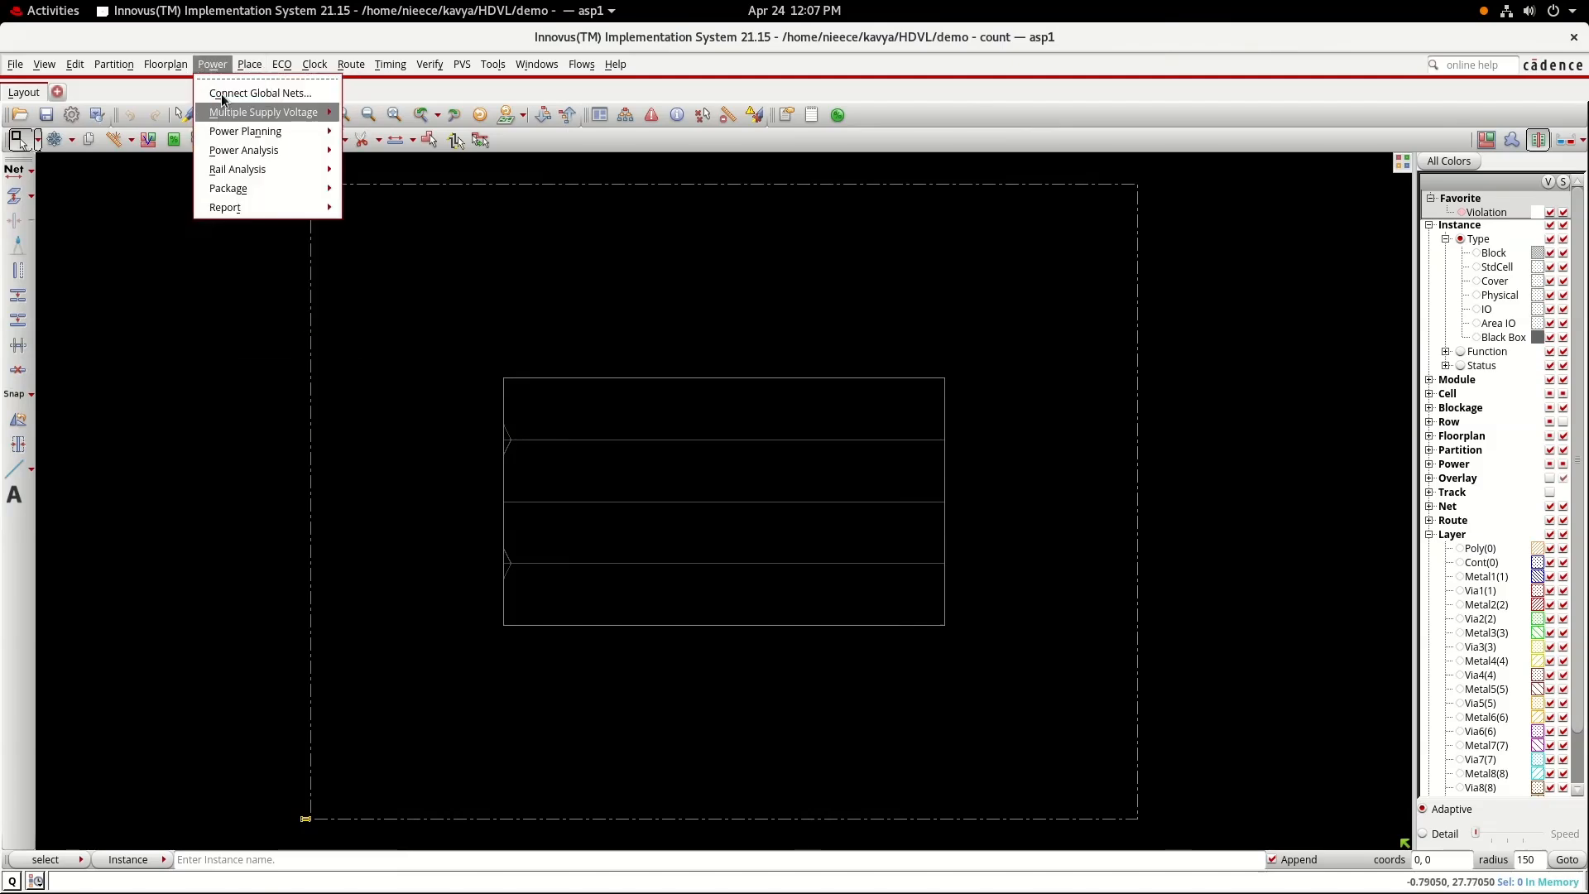
{"action": "mouse_move", "coordinate": [277, 129]}
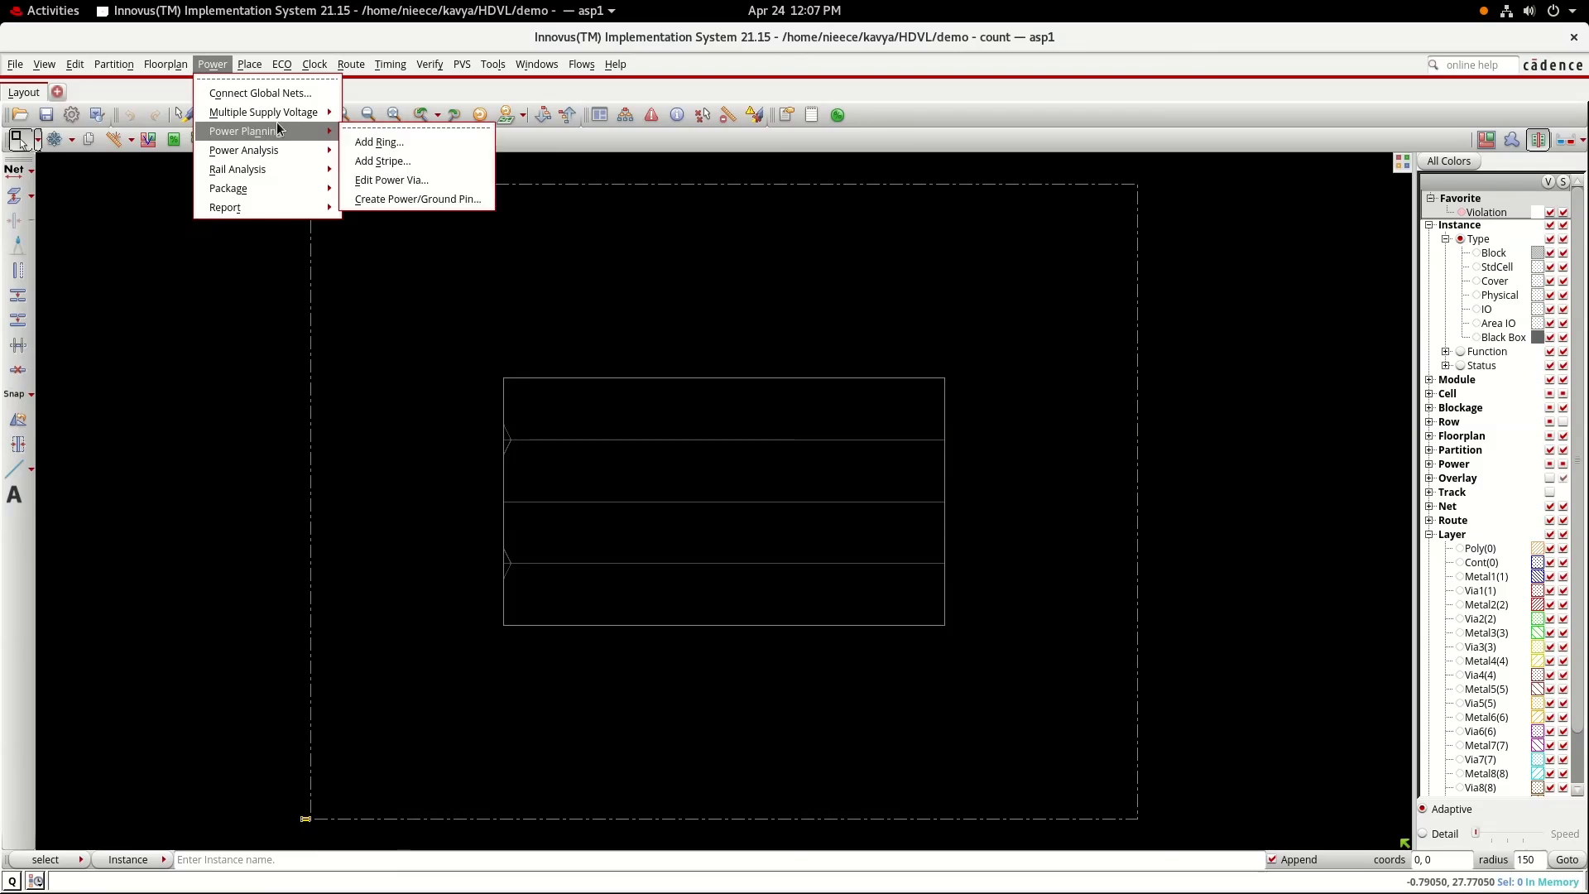
{"action": "left_click", "coordinate": [371, 143]}
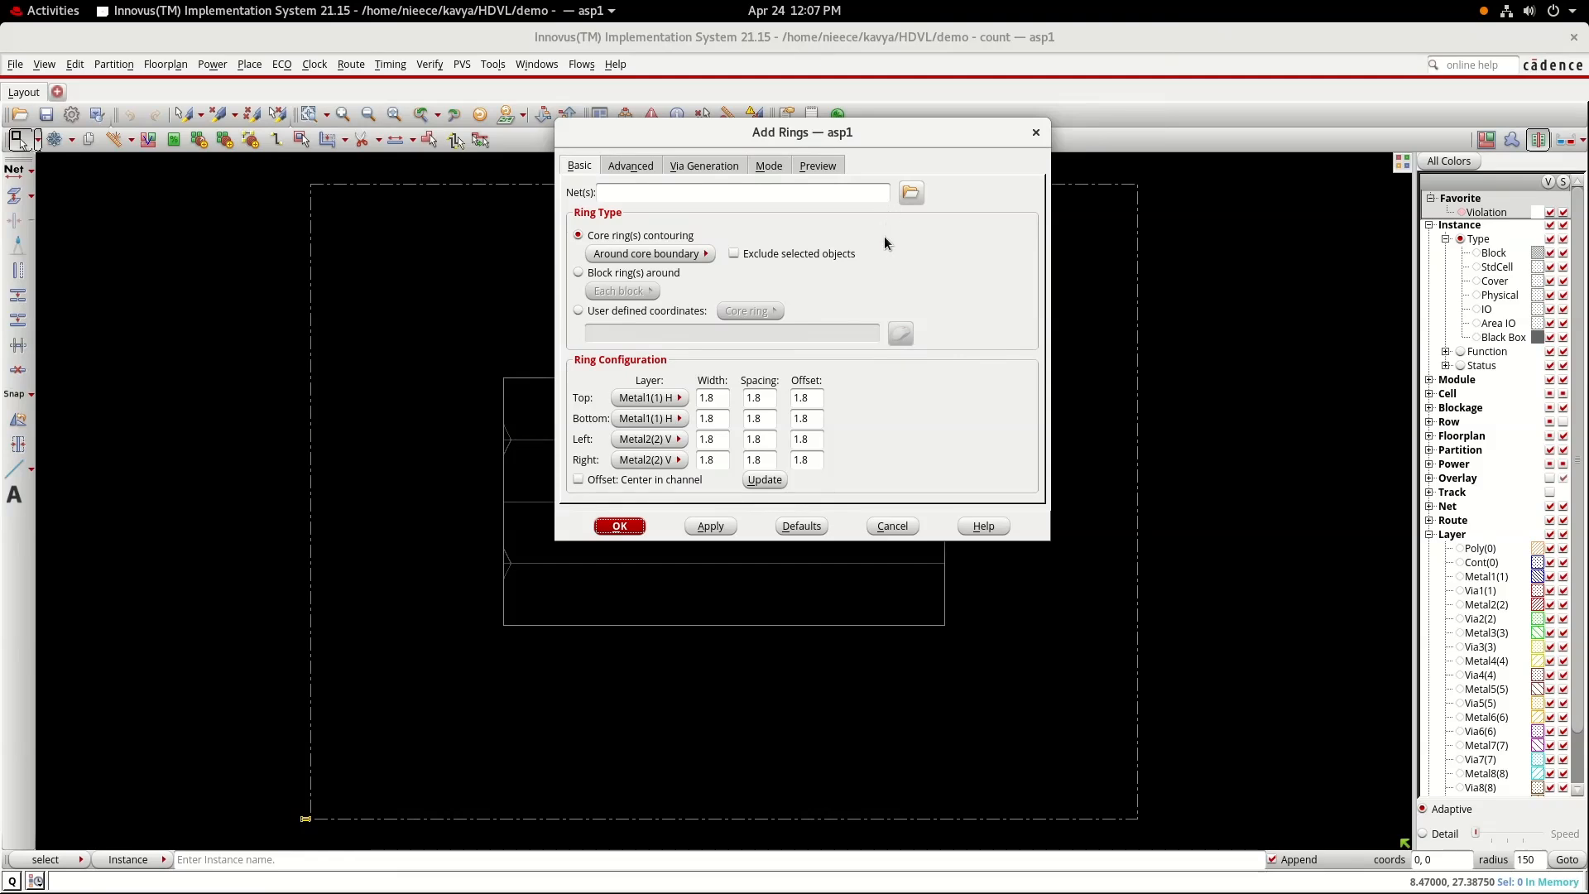
{"action": "left_click", "coordinate": [910, 195]}
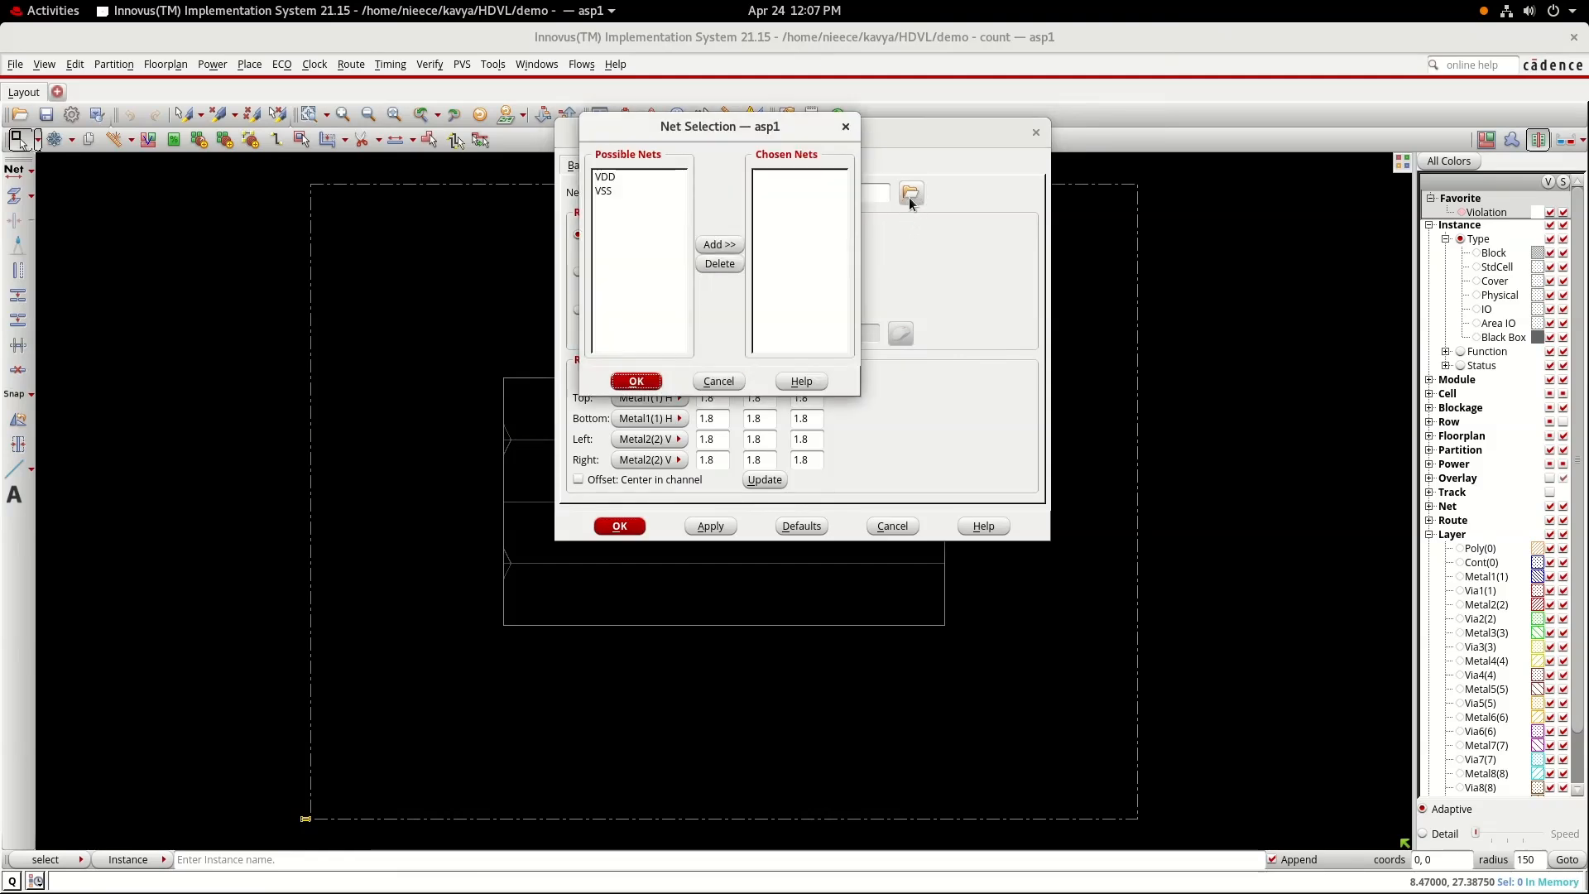
{"action": "left_click", "coordinate": [614, 178]}
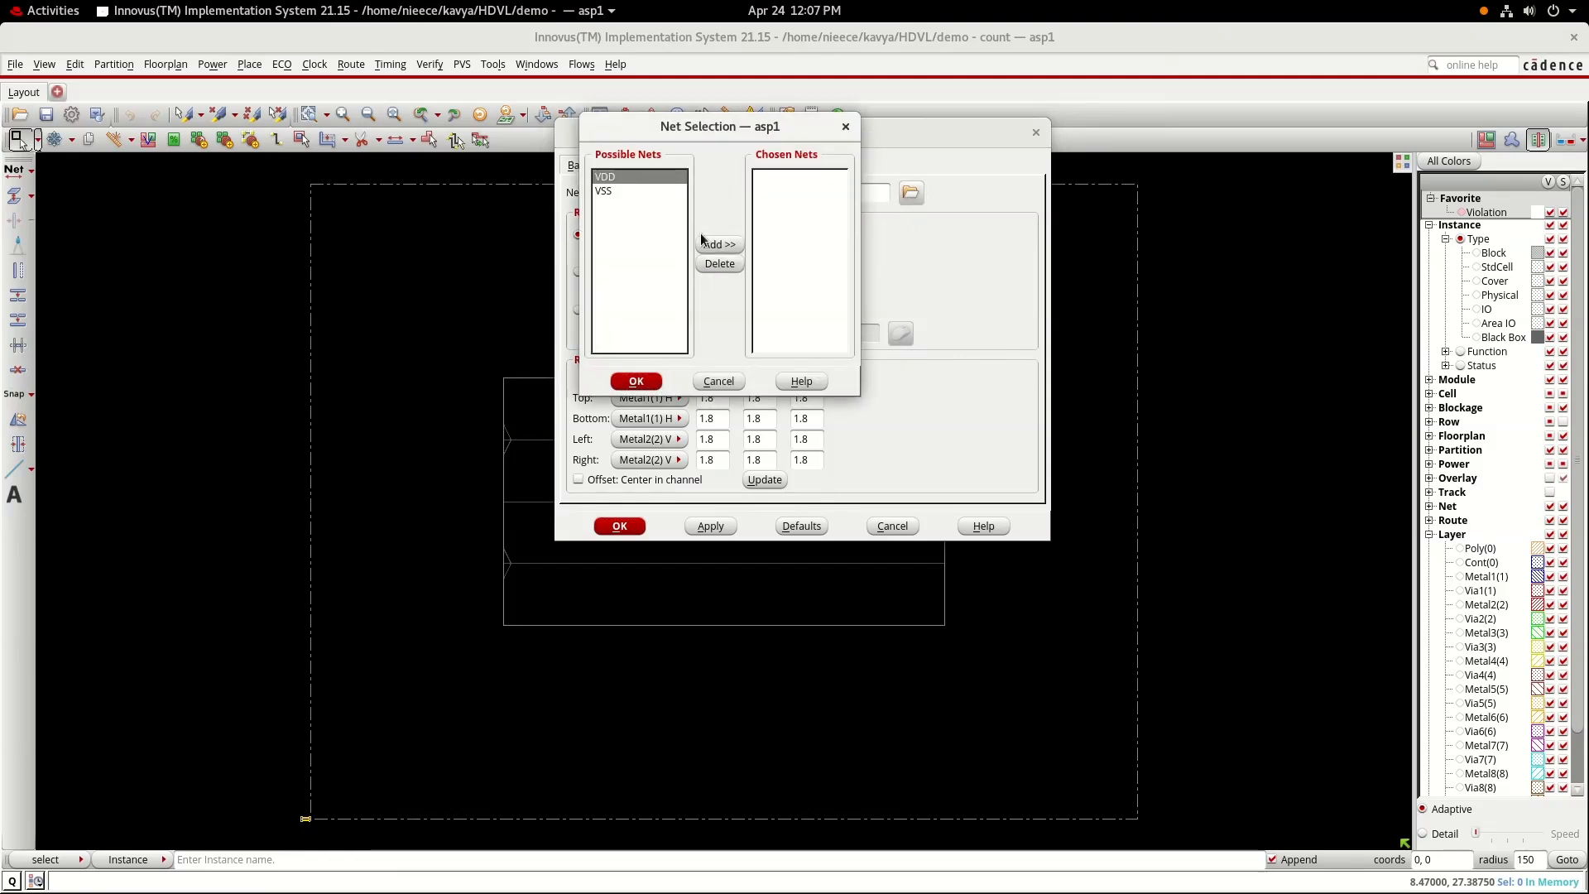
{"action": "left_click", "coordinate": [719, 245]}
{"action": "left_click", "coordinate": [607, 191]}
{"action": "left_click", "coordinate": [717, 246]}
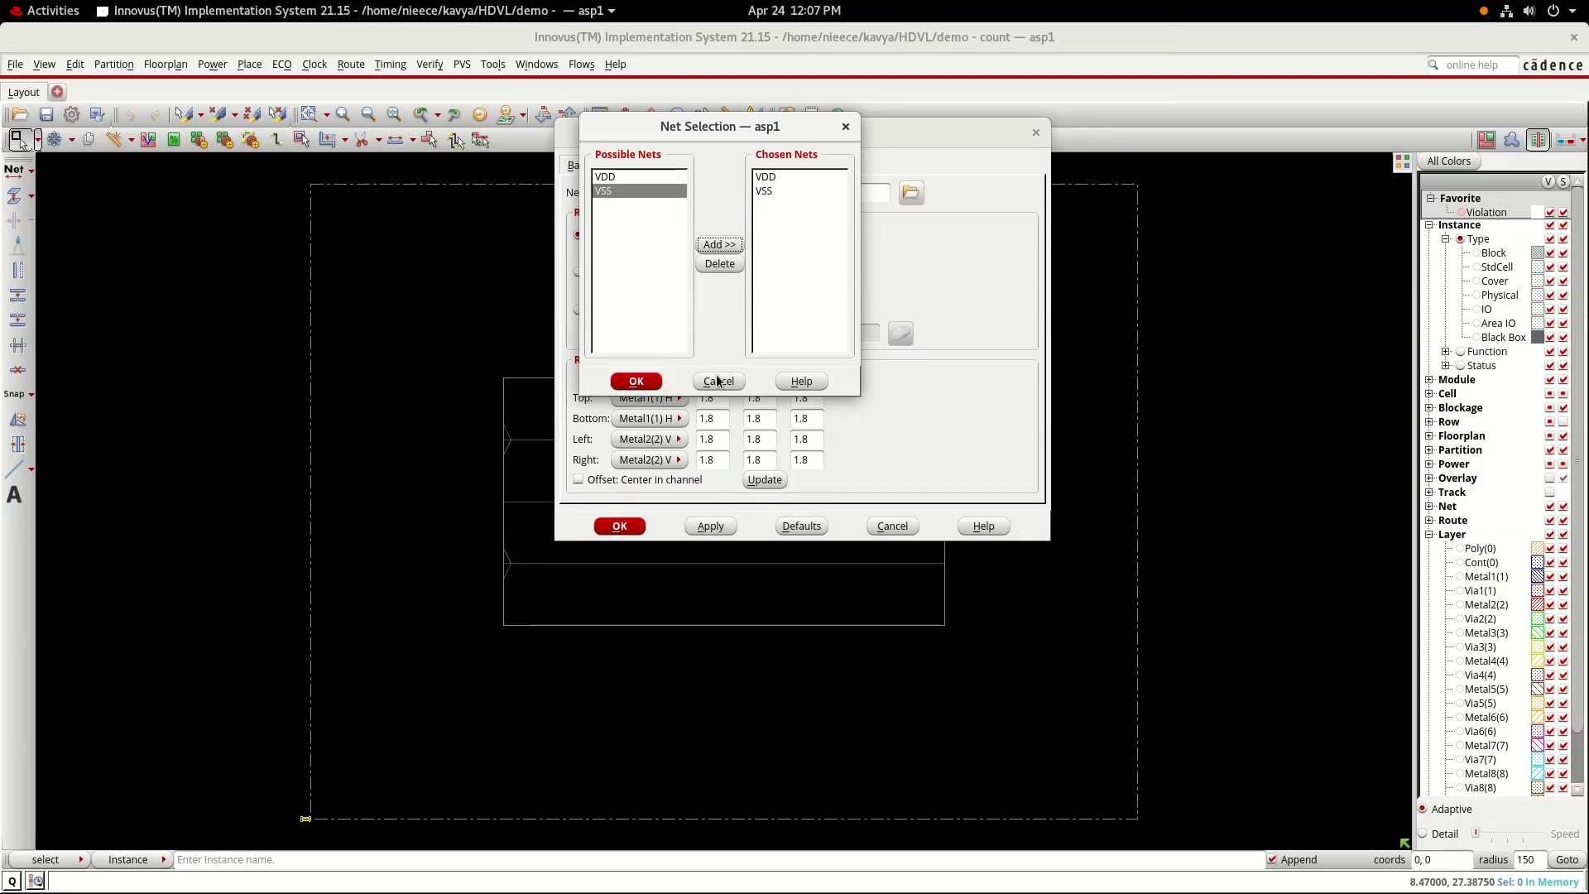
{"action": "left_click", "coordinate": [636, 380]}
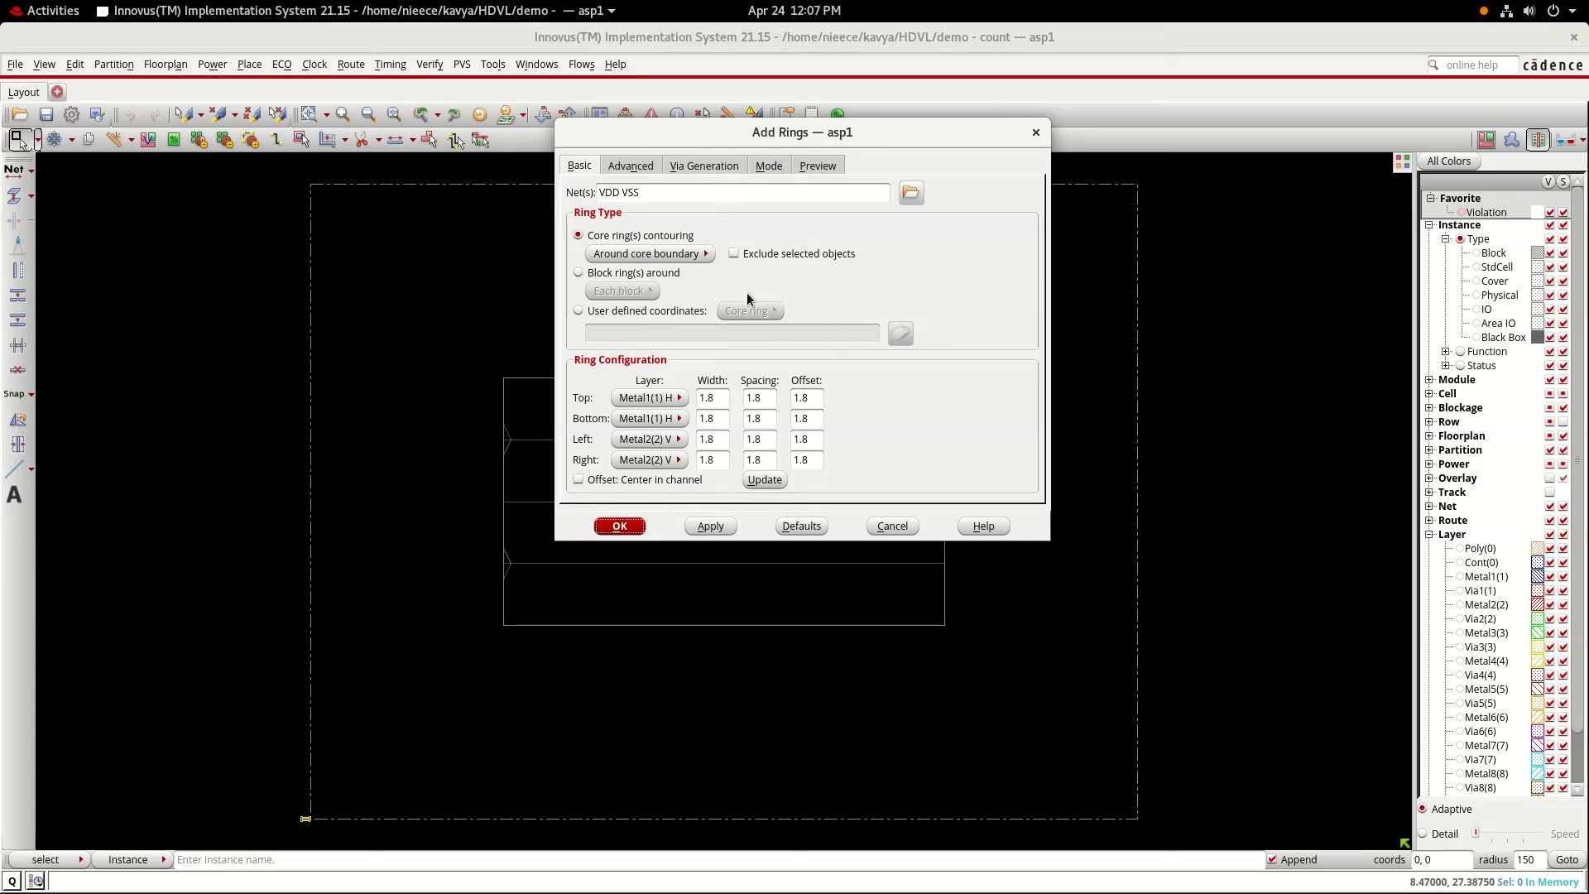
- Set the ring layers to Metal9(9) H for top and bottom and Metal8(8) V for left and right
{"action": "left_click", "coordinate": [677, 401]}
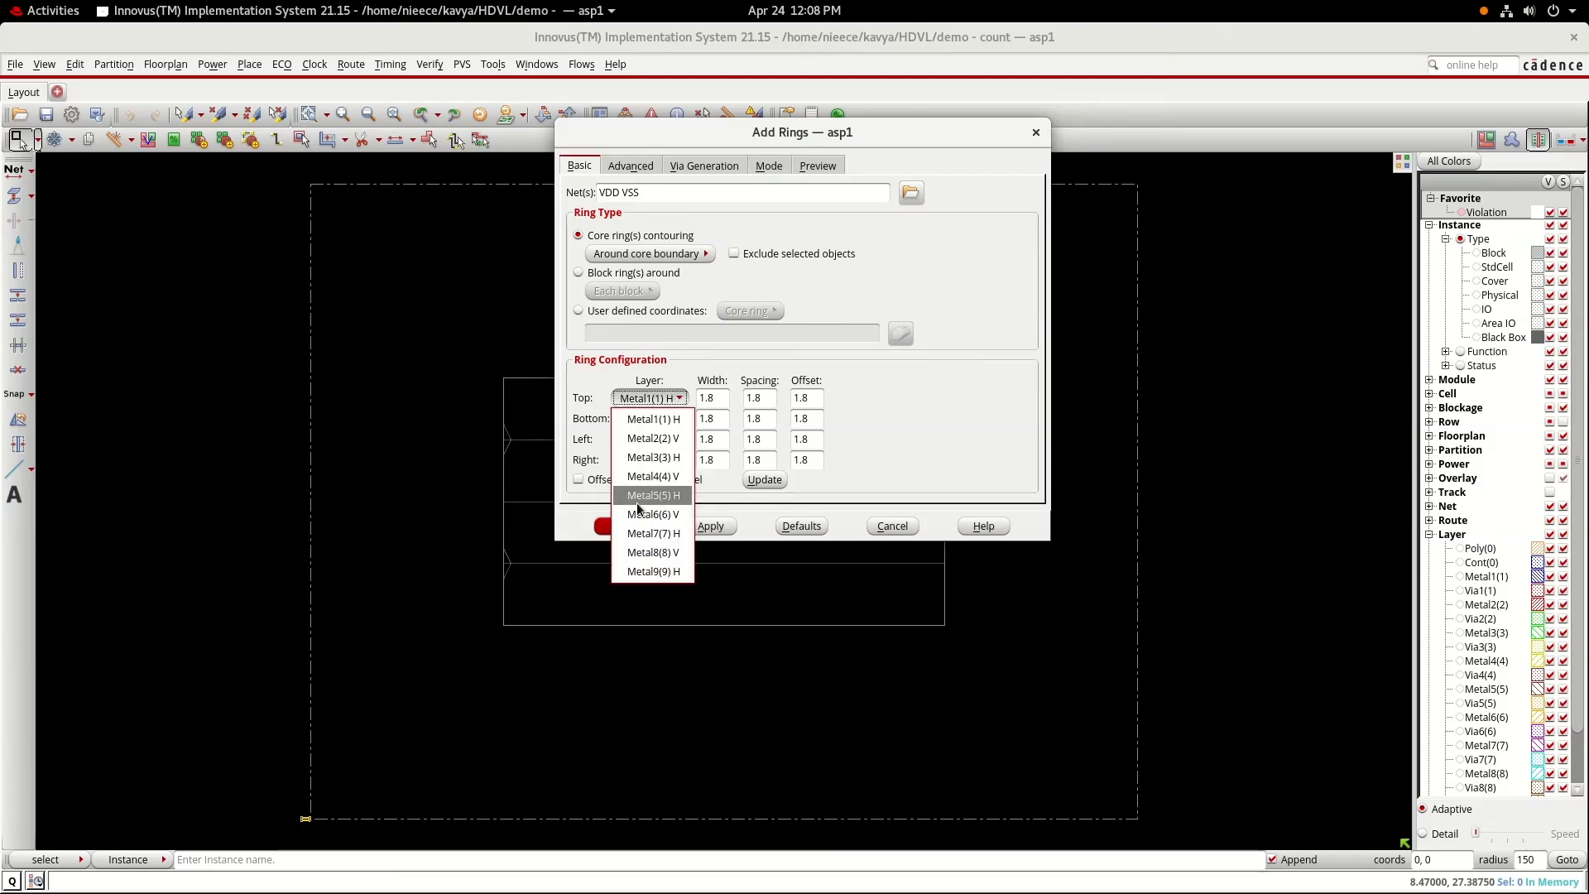
{"action": "left_click", "coordinate": [653, 571]}
{"action": "left_click", "coordinate": [677, 422]}
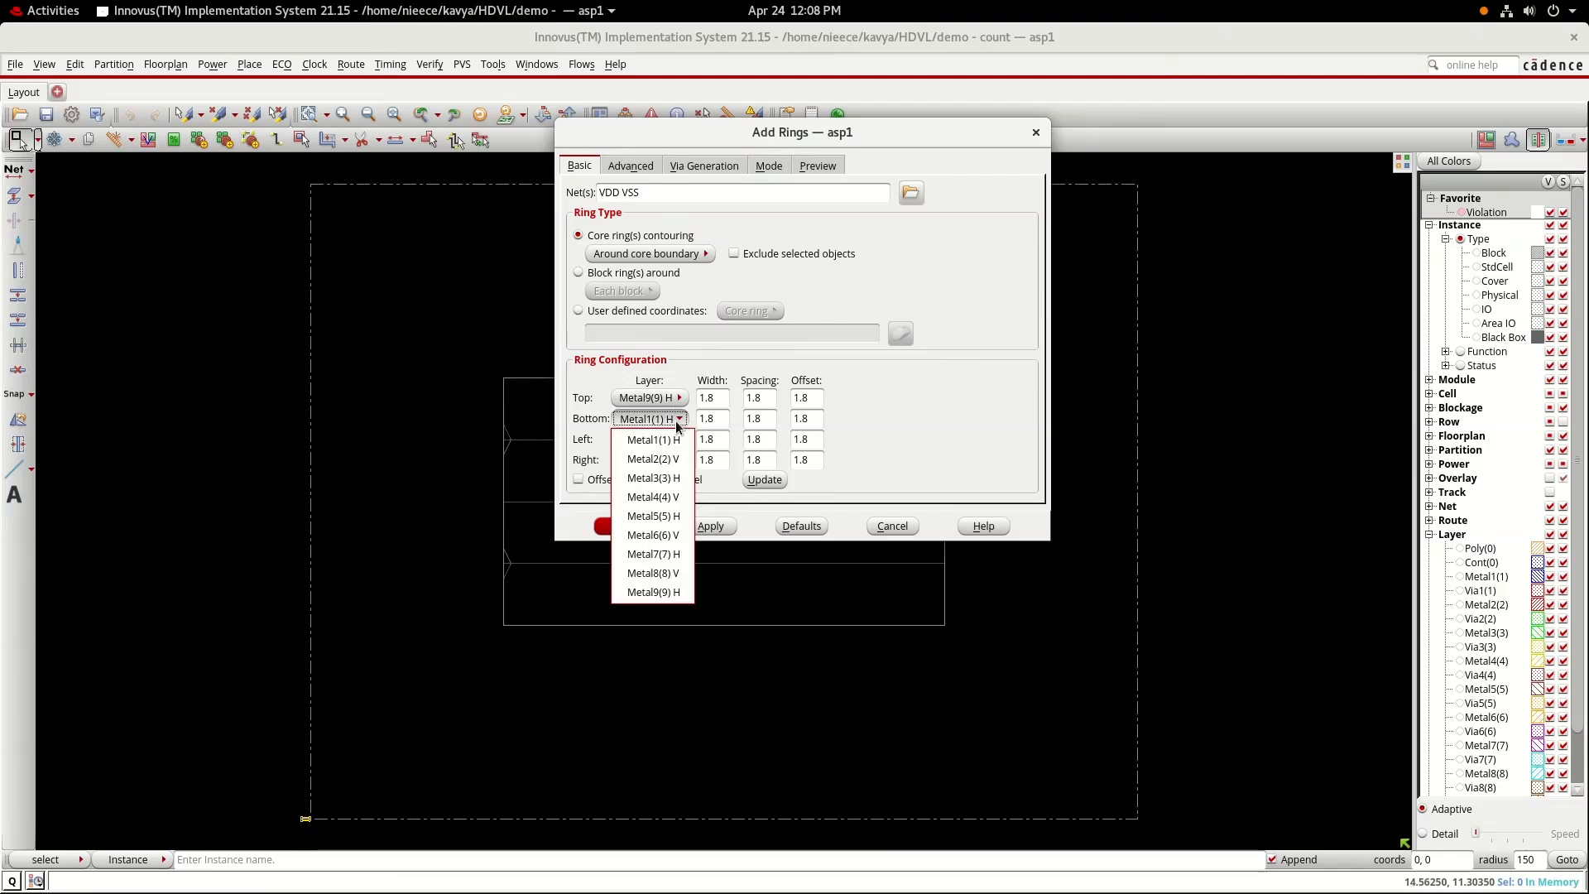
{"action": "left_click", "coordinate": [654, 591]}
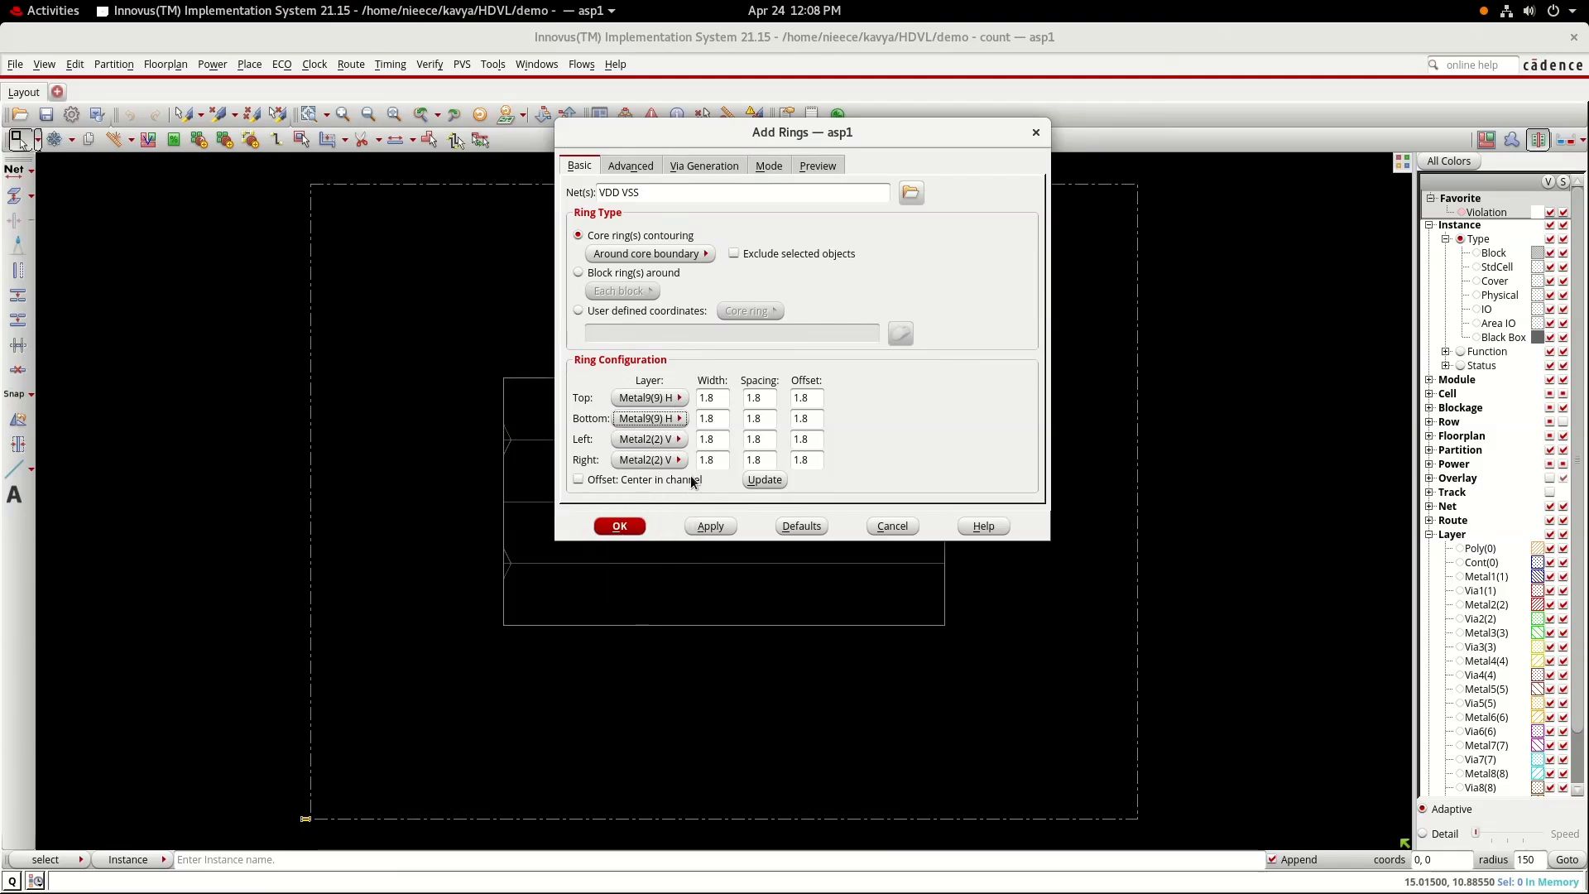
{"action": "left_click", "coordinate": [680, 440]}
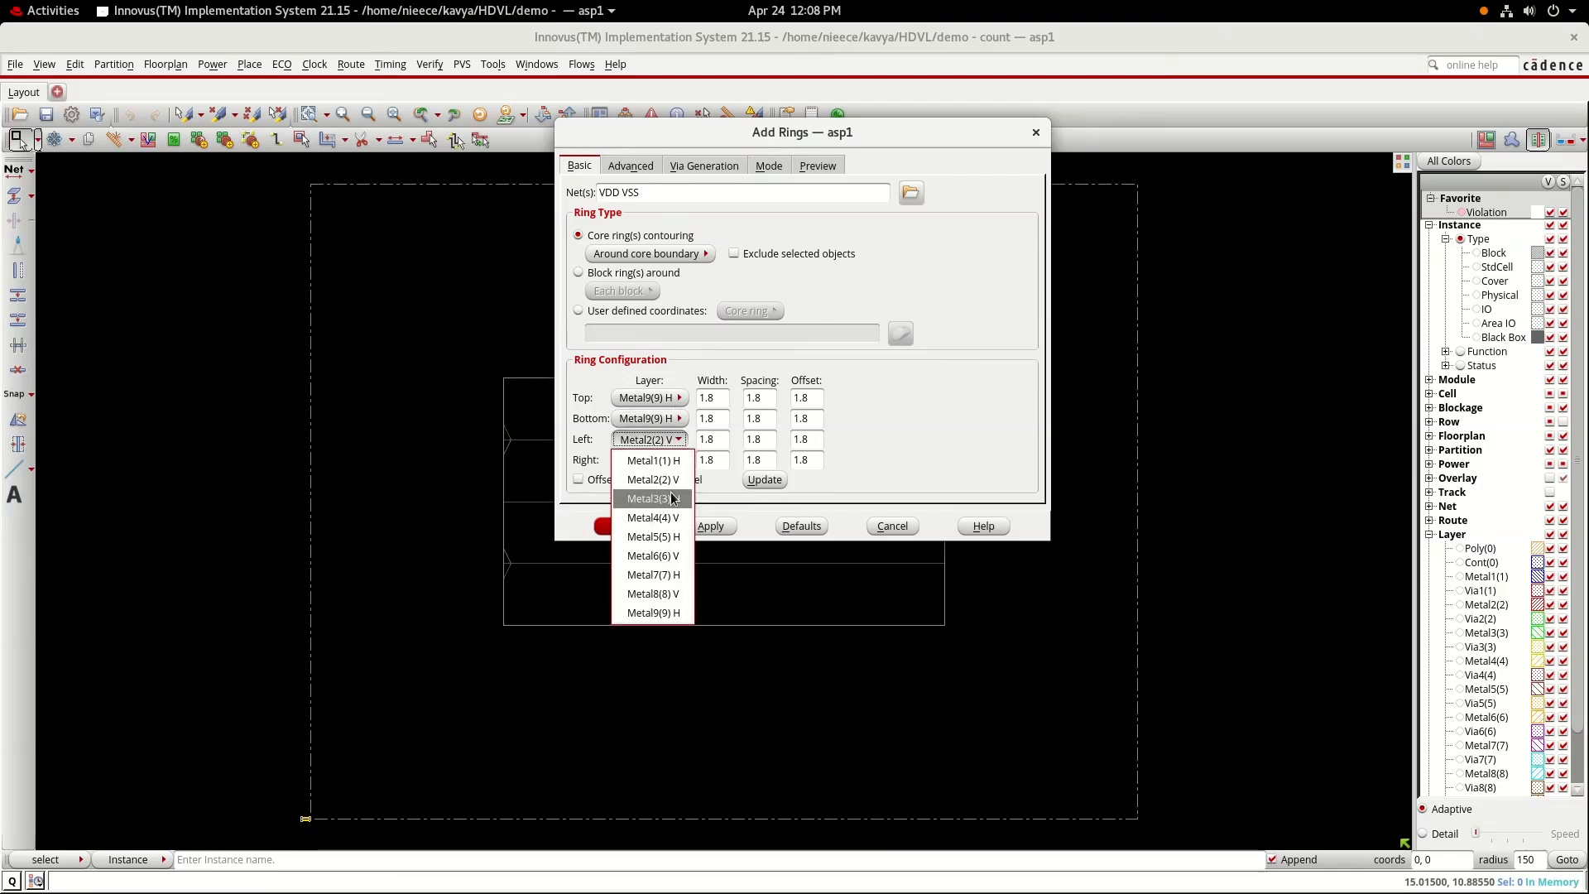
{"action": "left_click", "coordinate": [654, 593]}
{"action": "left_click", "coordinate": [678, 460]}
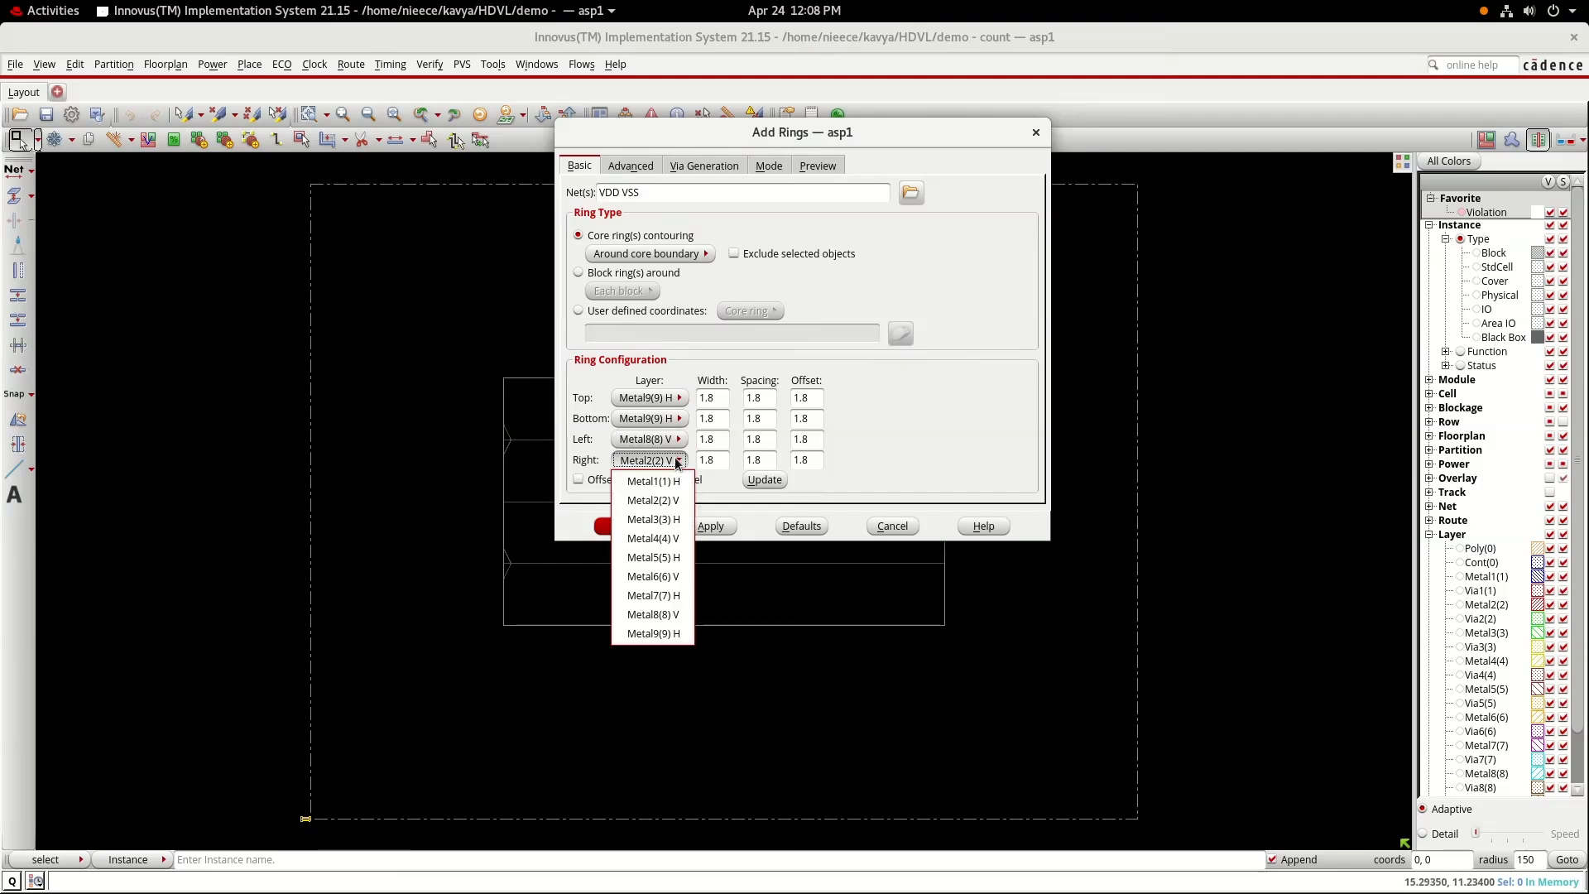
{"action": "left_click", "coordinate": [654, 614]}
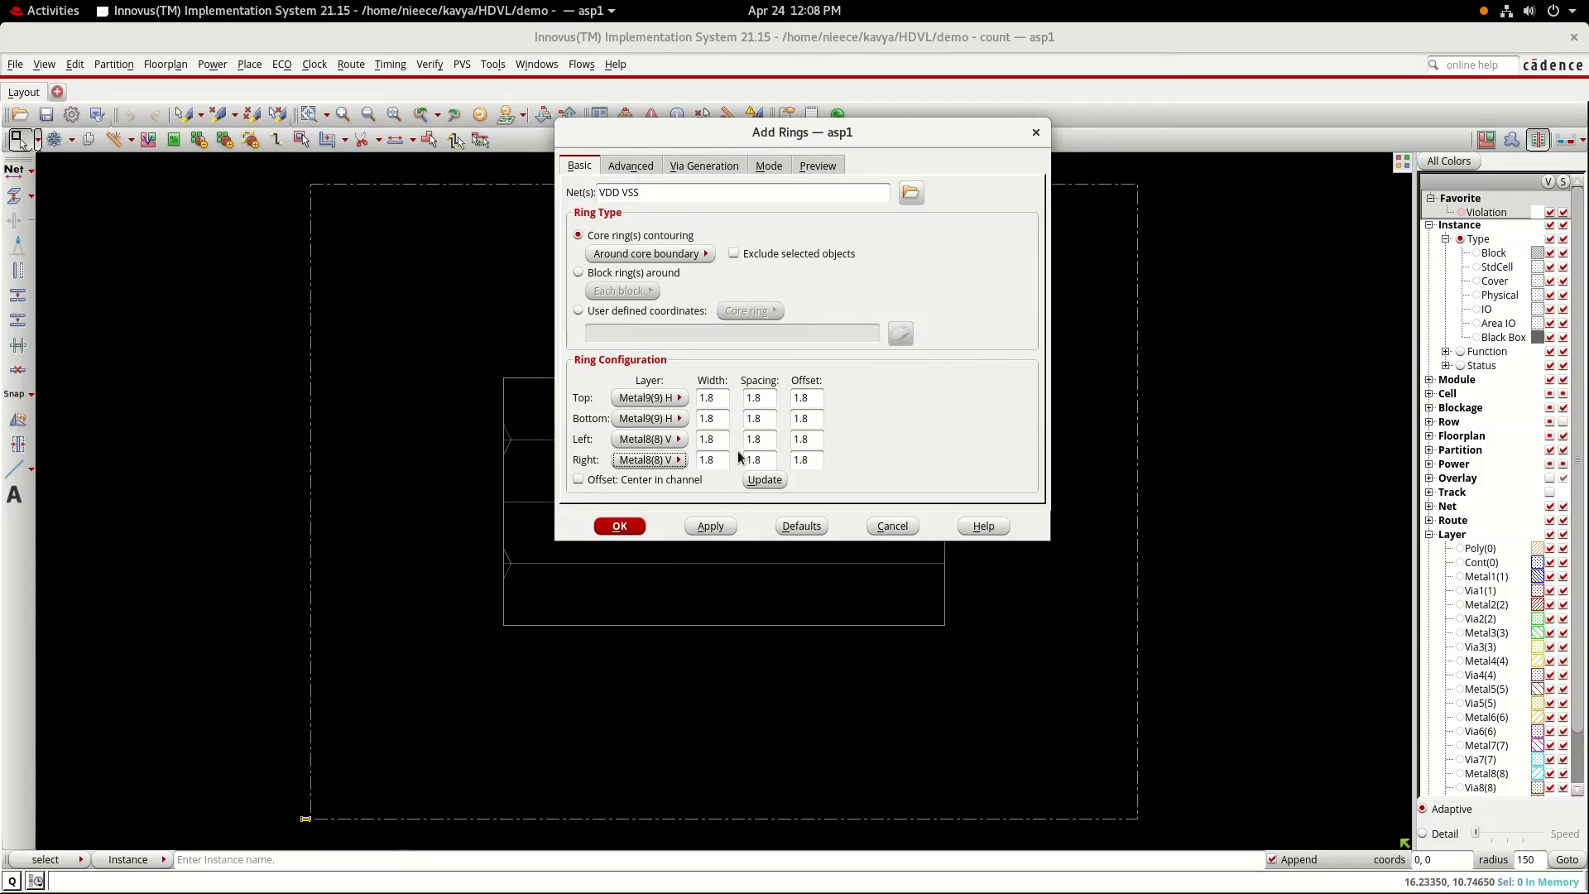
- Center the ring offset in the channel, set the spacing to 0.5 on all four sides and create the power rings
{"action": "left_click", "coordinate": [580, 480]}
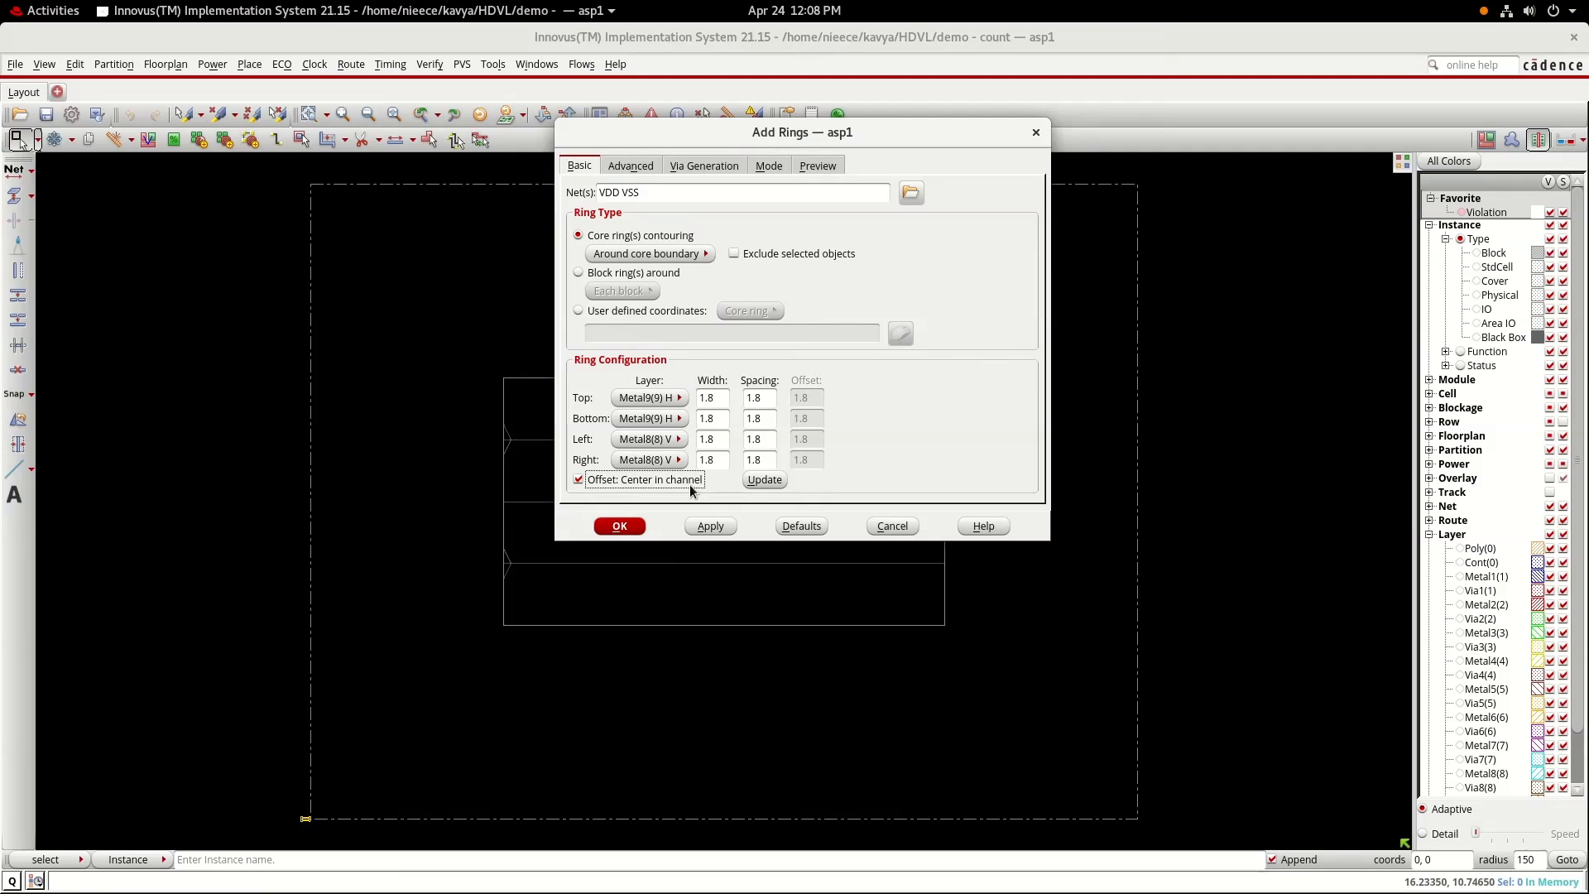
{"action": "left_click_drag", "start_coordinate": [768, 398], "coordinate": [729, 395]}
{"action": "type", "text": "0.5"}
{"action": "left_click_drag", "start_coordinate": [771, 419], "coordinate": [729, 423]}
{"action": "type", "text": "0"}
{"action": "key", "text": "ctrl+a"}
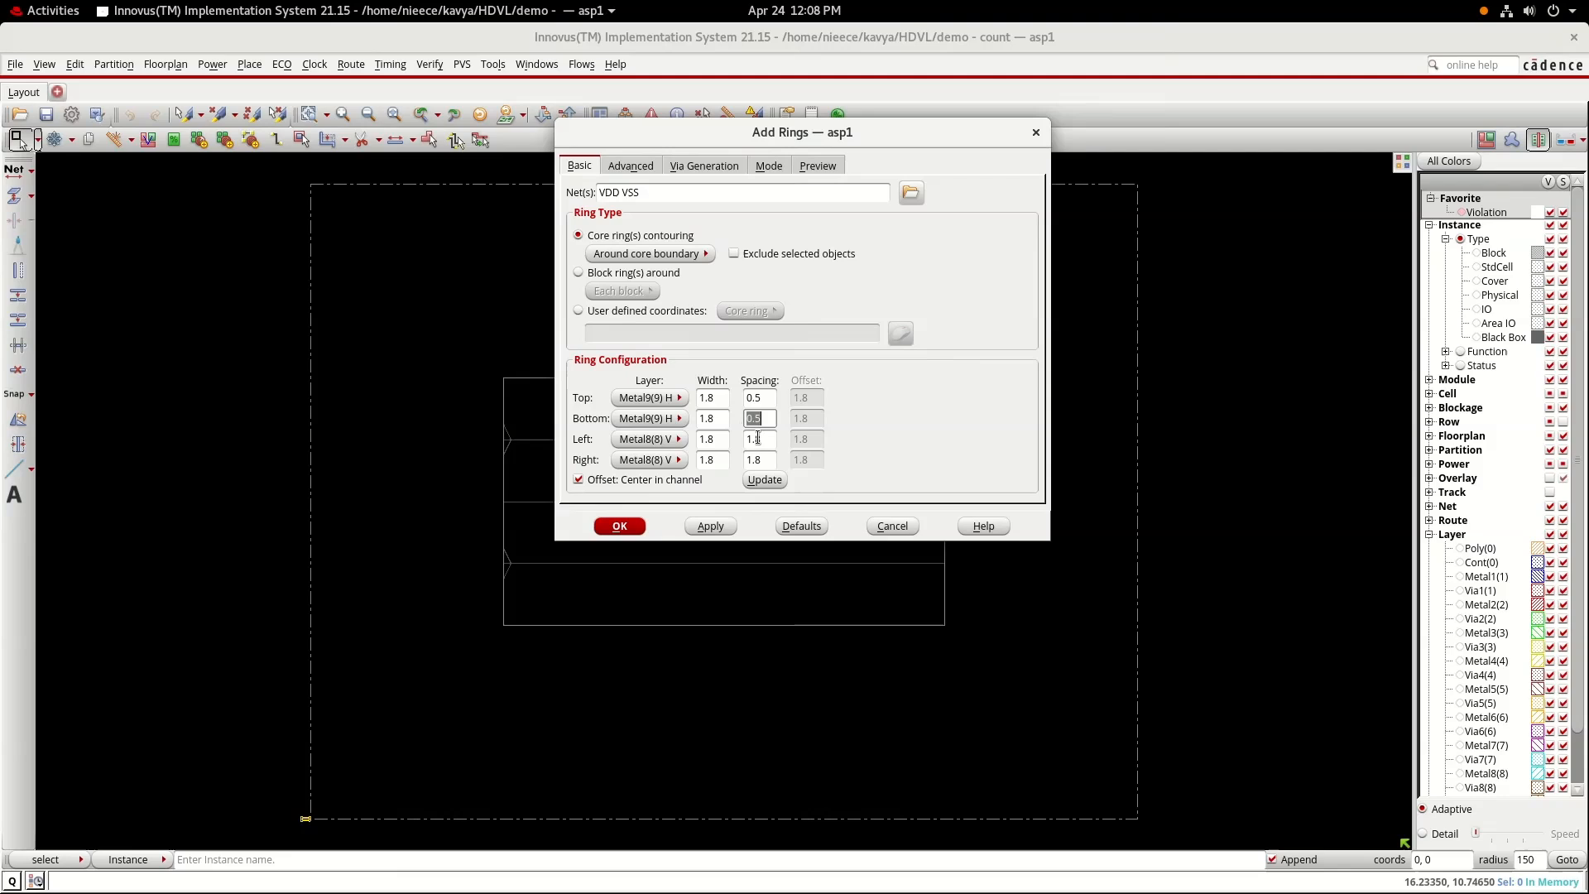
{"action": "left_click", "coordinate": [758, 437]}
{"action": "key", "text": "ctrl+a"}
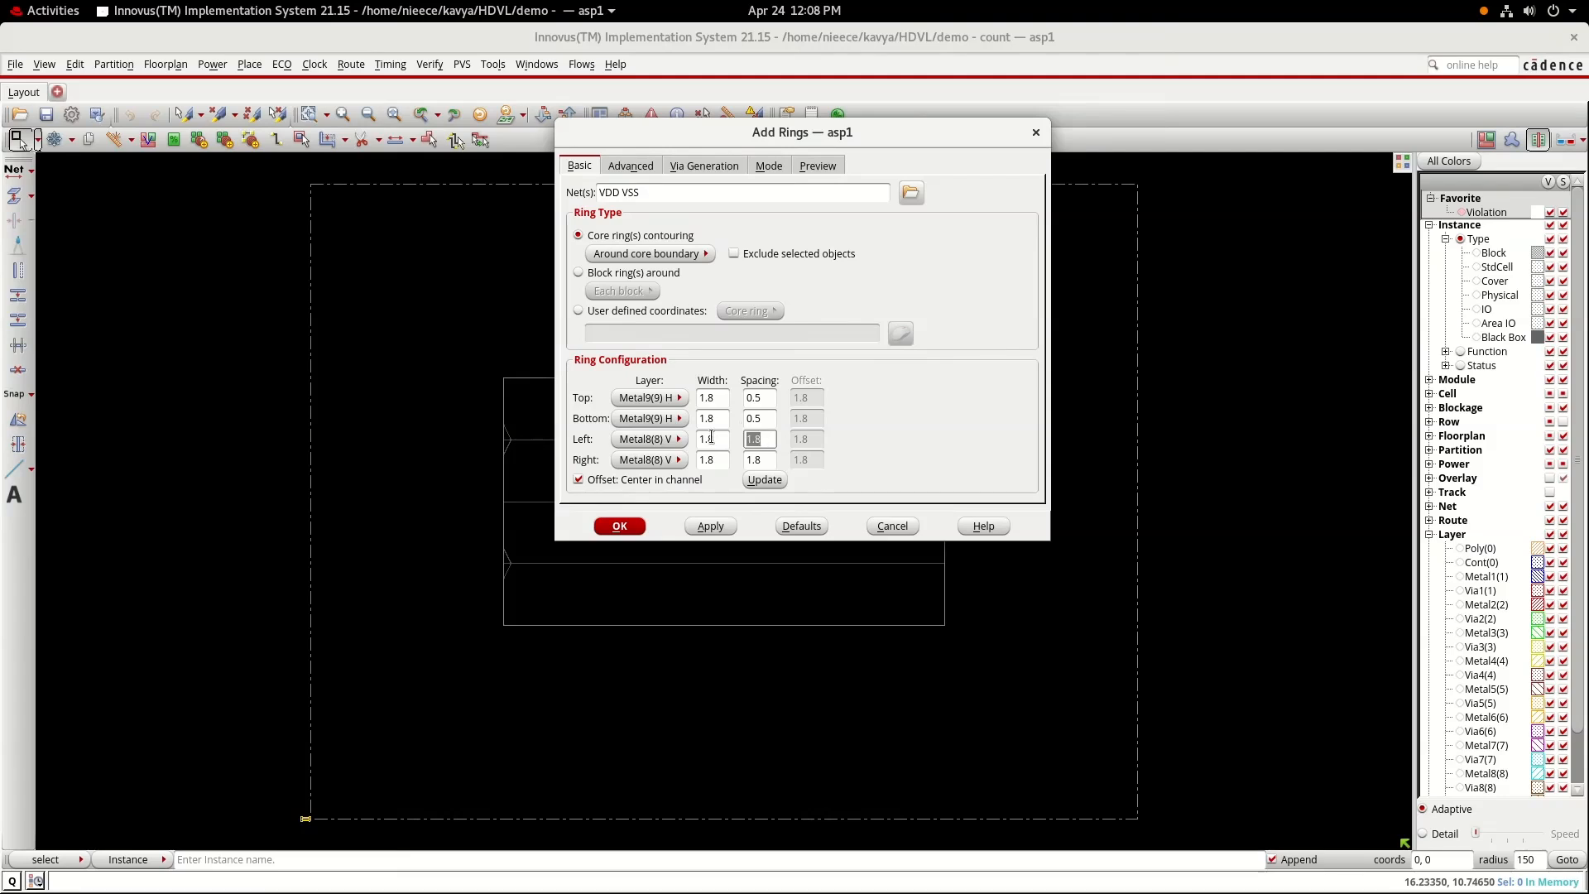
{"action": "type", "text": "0.5"}
{"action": "left_click", "coordinate": [755, 459]}
{"action": "key", "text": "ctrl+a"}
{"action": "type", "text": "0.5"}
{"action": "left_click", "coordinate": [708, 527]}
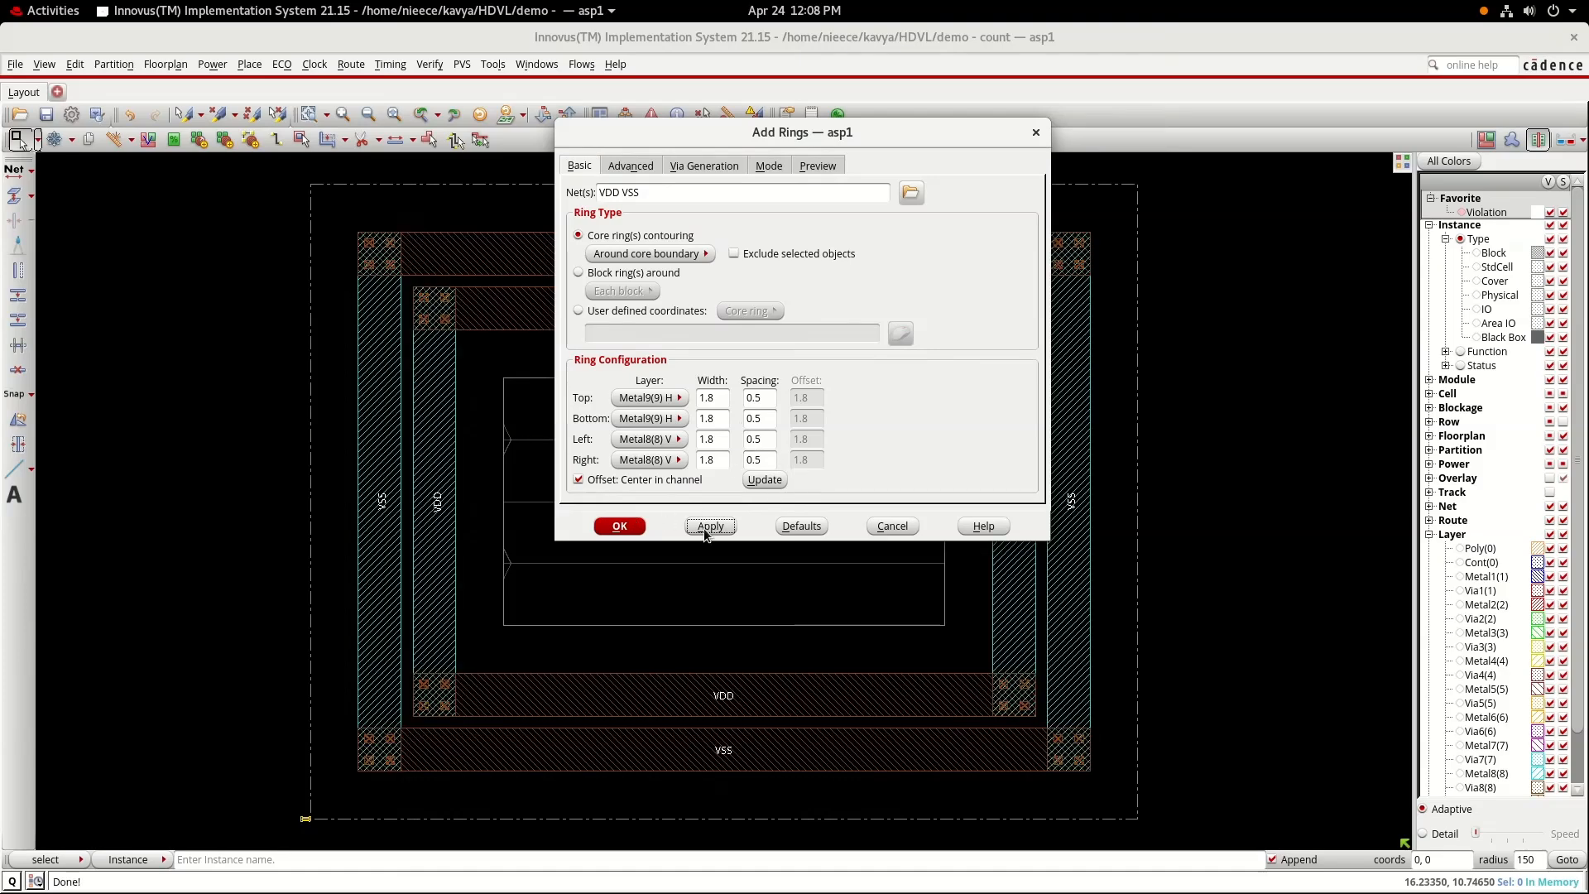
{"action": "left_click", "coordinate": [617, 526]}
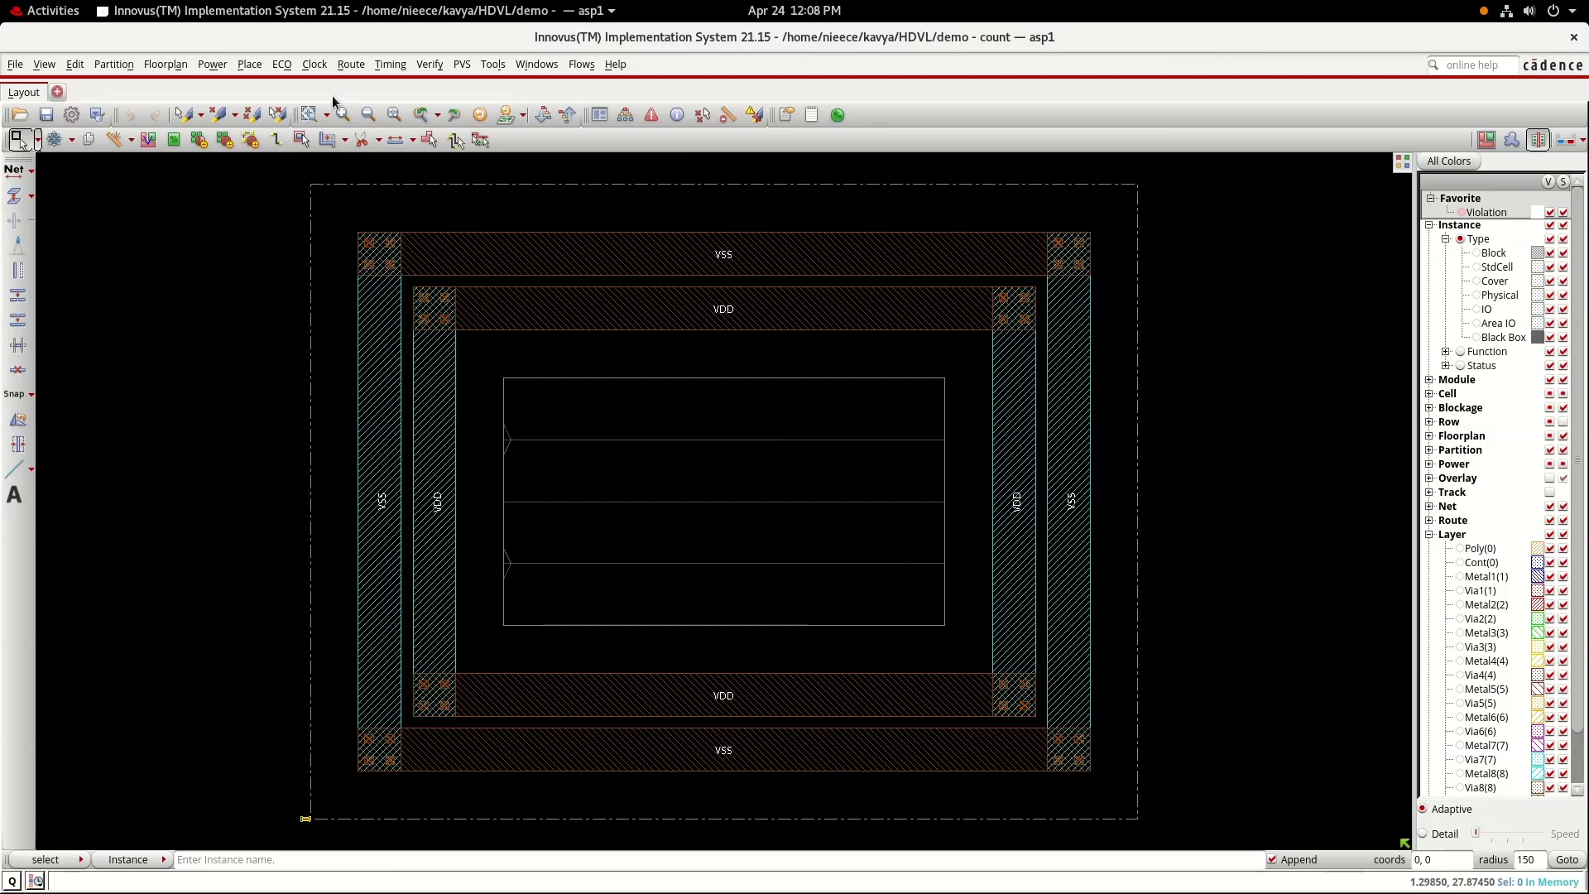
- Start adding power stripes and choose VDD and VSS as the stripe nets
{"action": "left_click", "coordinate": [205, 69]}
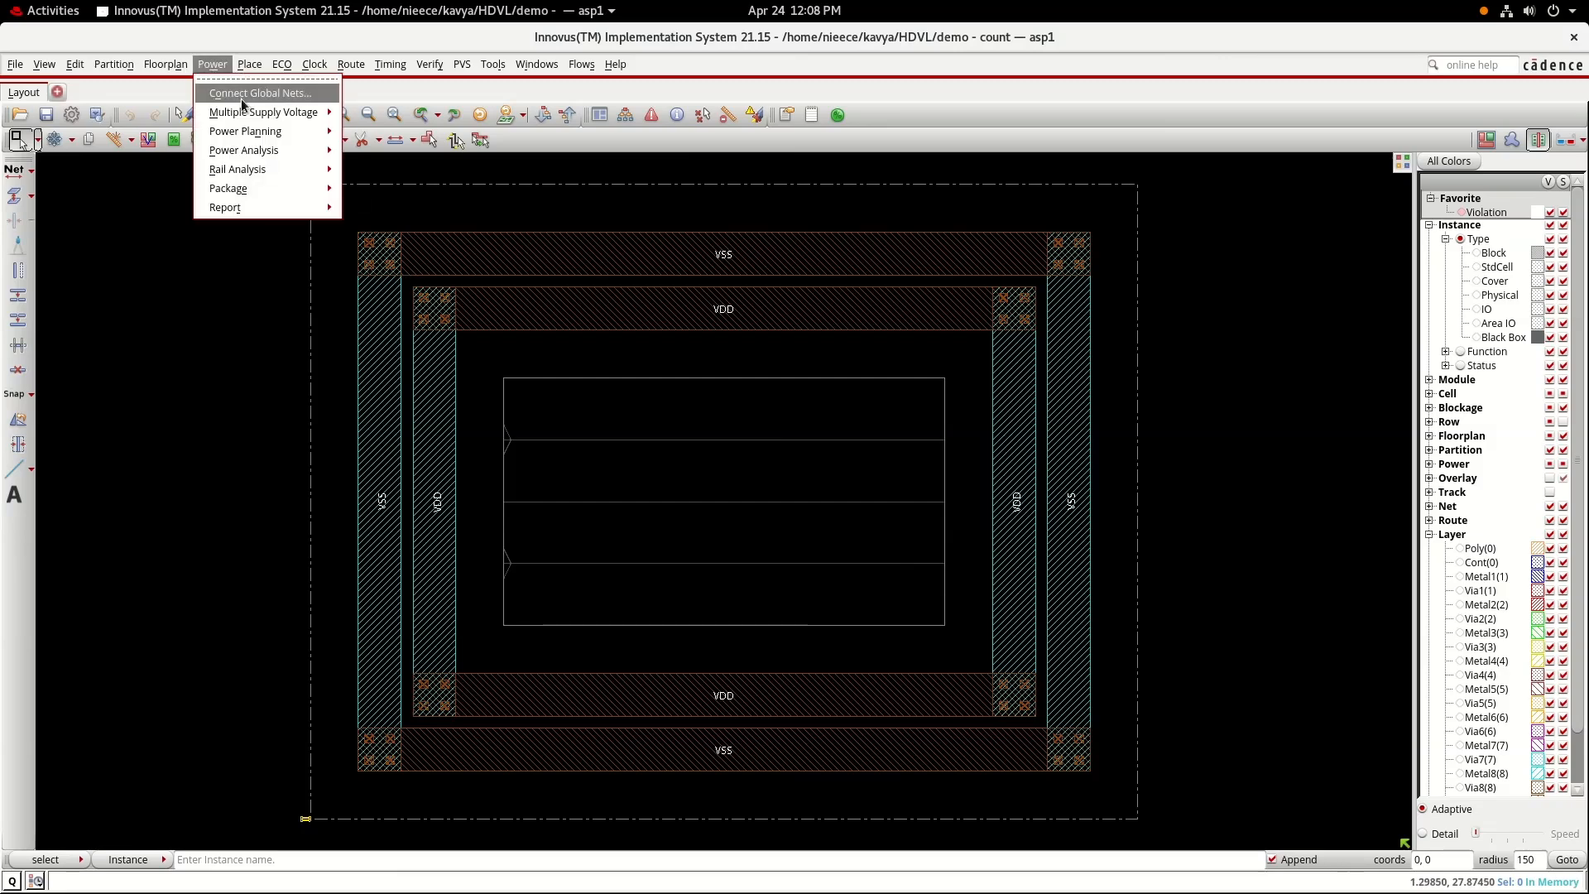
{"action": "mouse_move", "coordinate": [263, 132]}
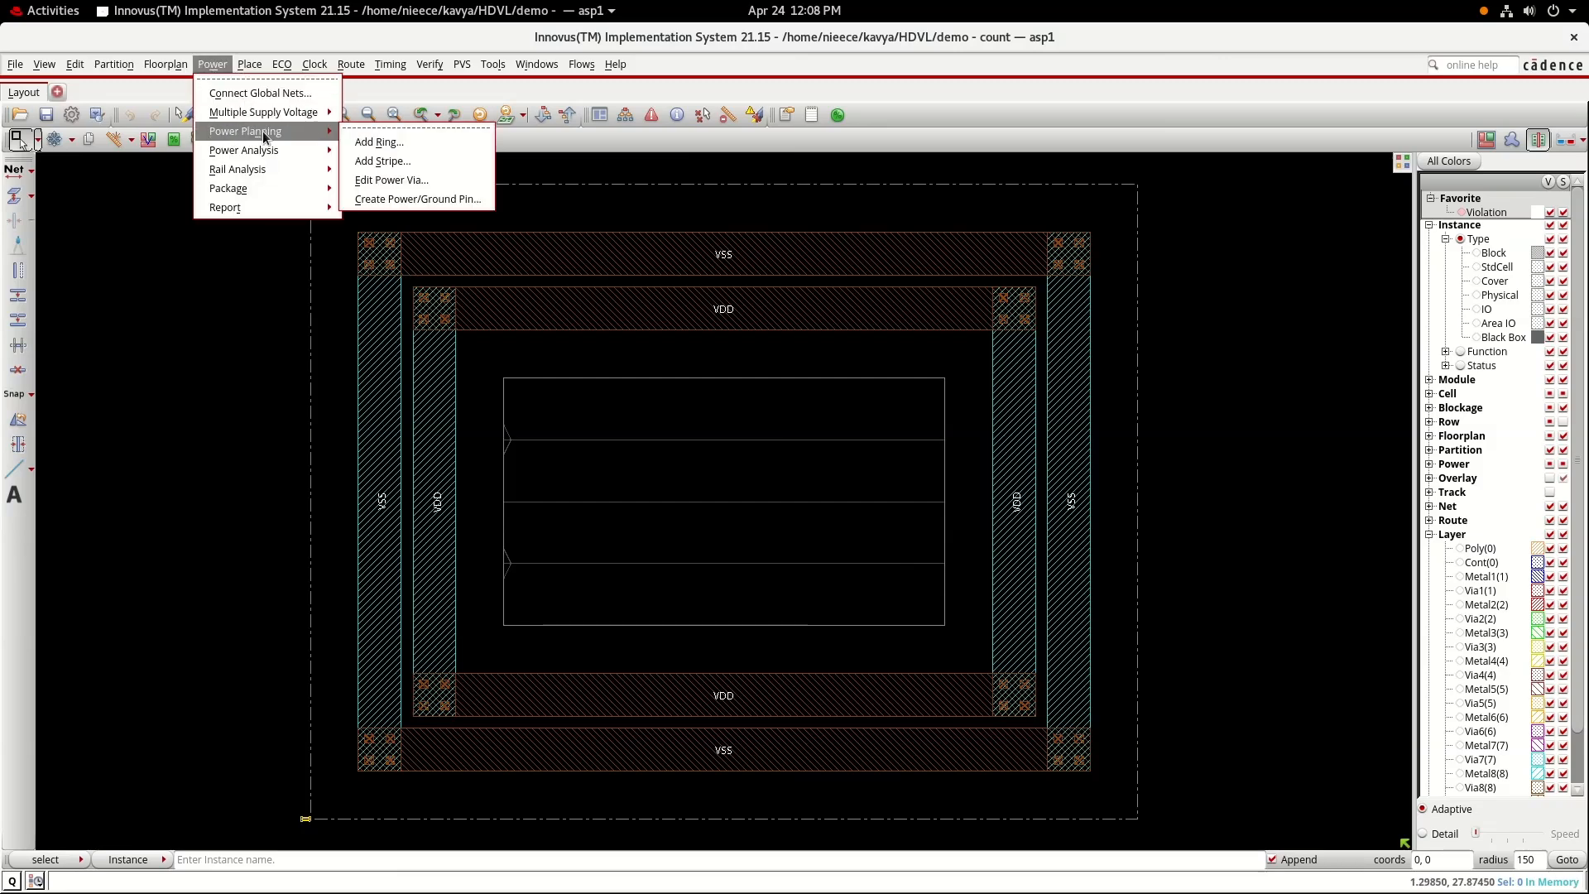
{"action": "left_click", "coordinate": [392, 163]}
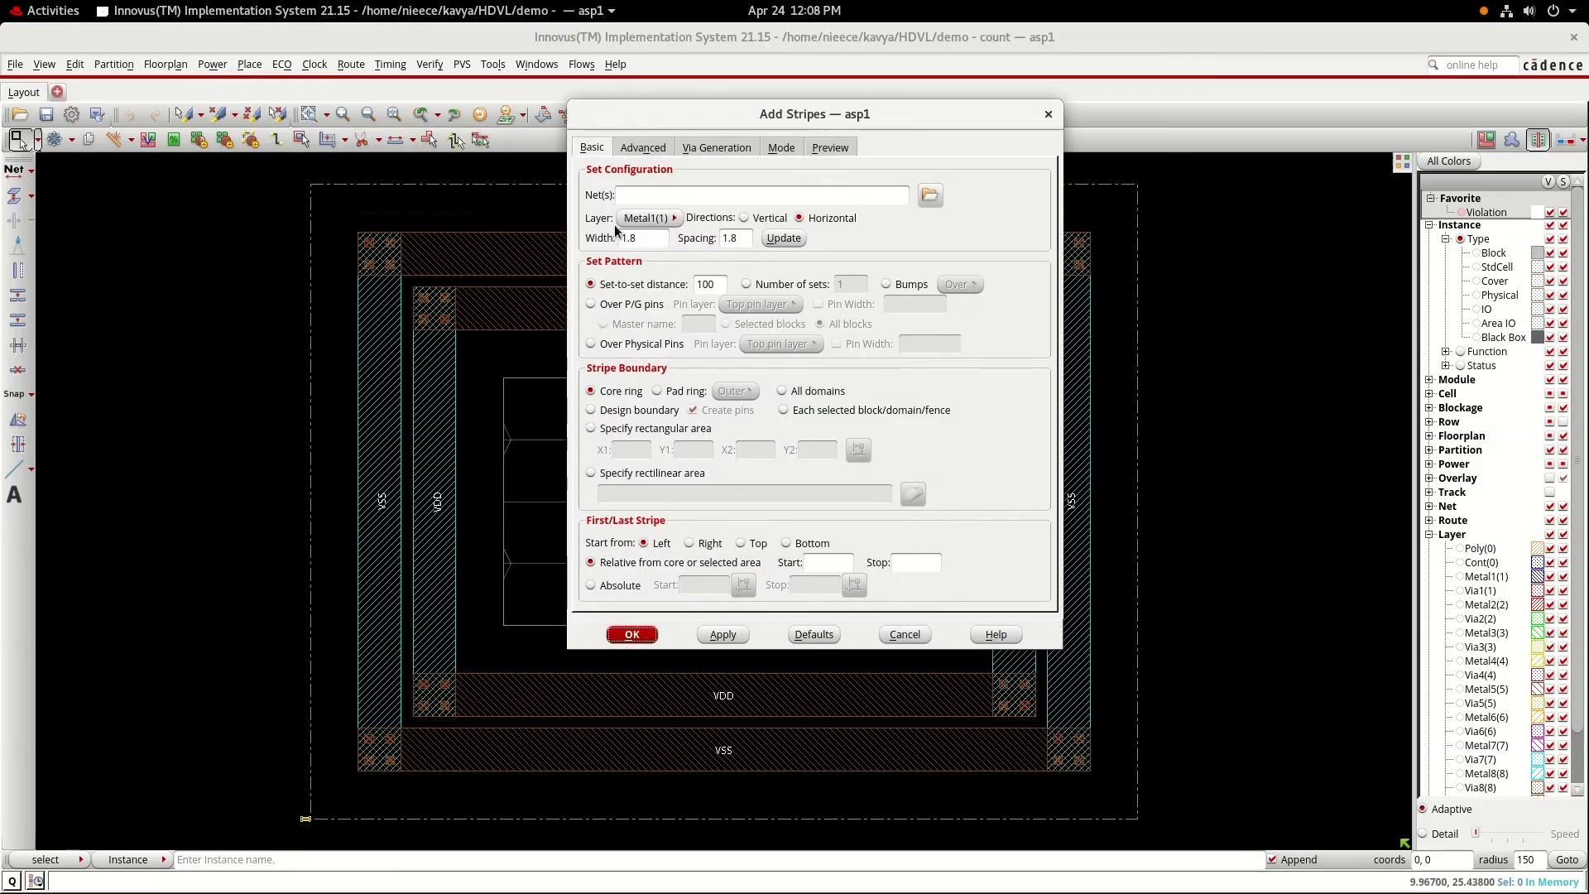
{"action": "left_click", "coordinate": [930, 195]}
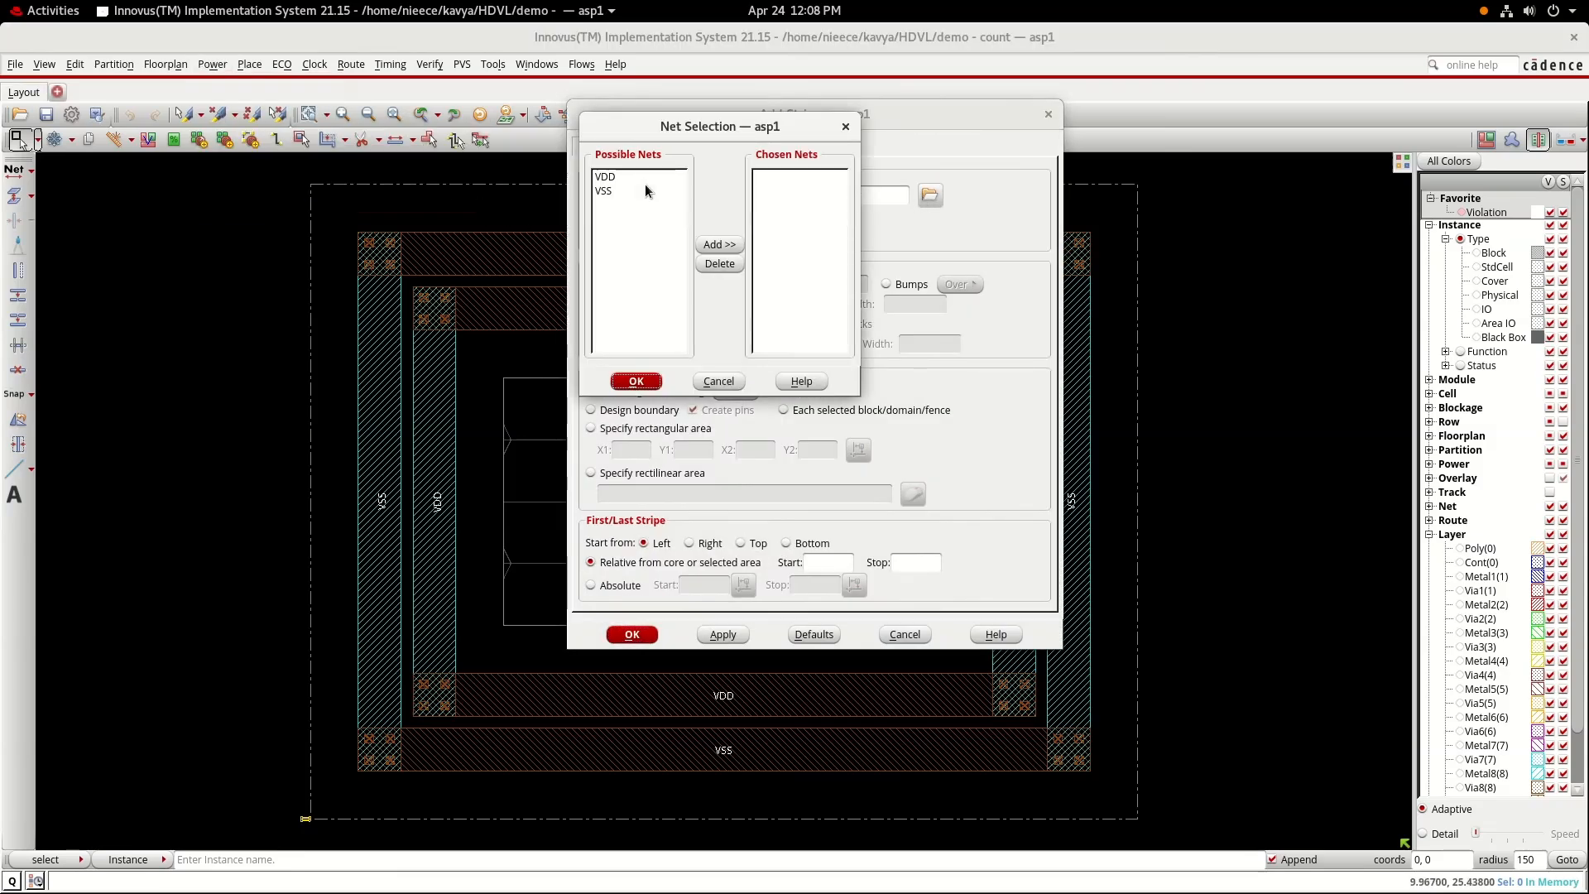
{"action": "left_click", "coordinate": [610, 177]}
{"action": "left_click", "coordinate": [719, 245]}
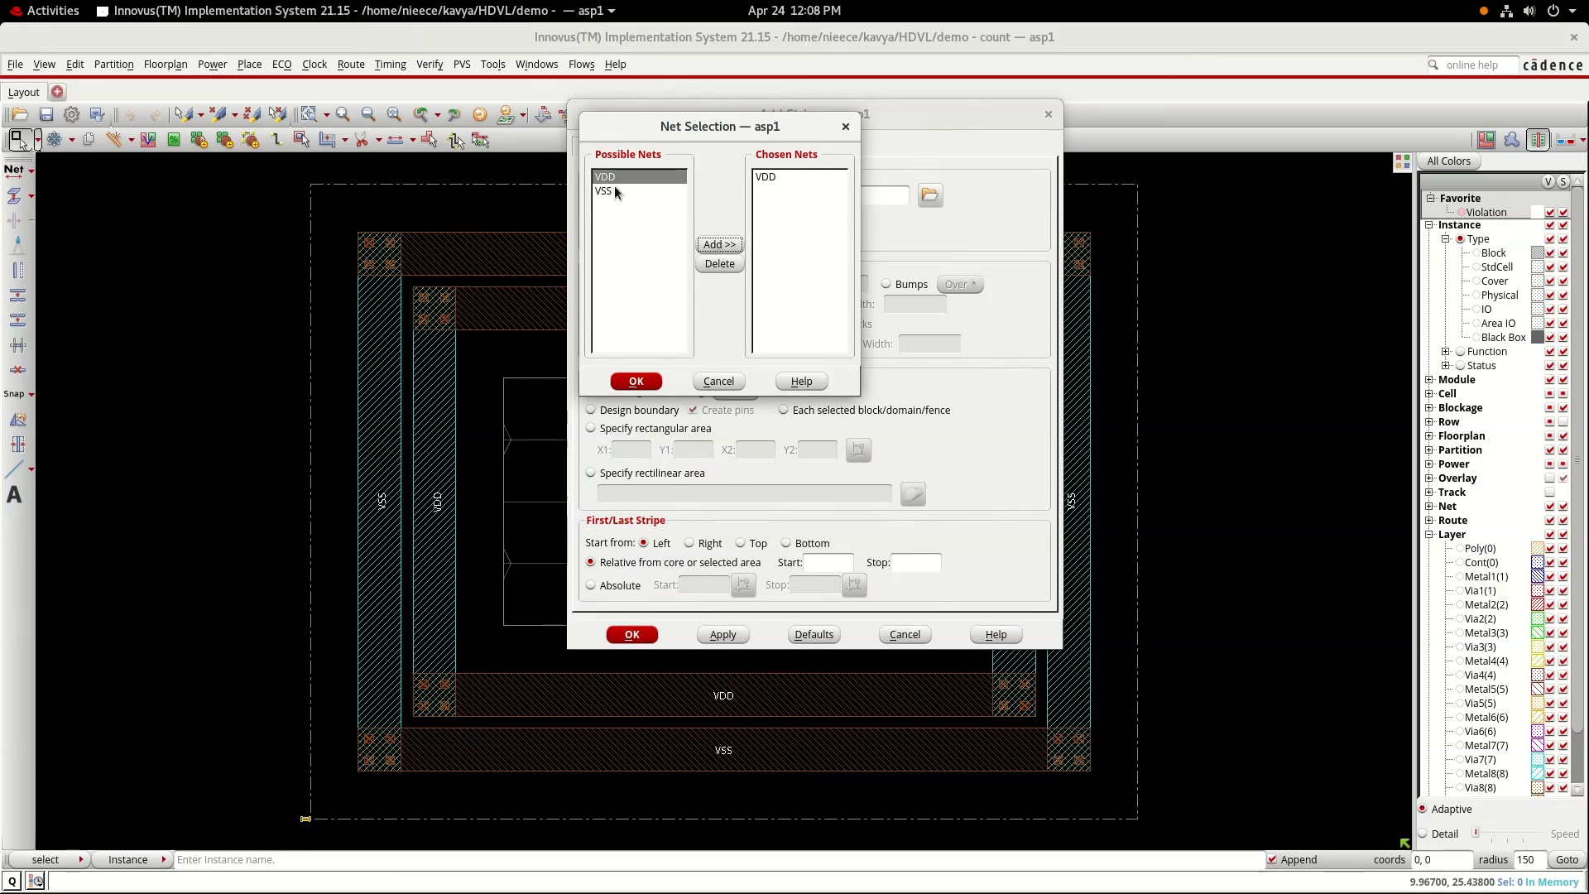
{"action": "left_click", "coordinate": [605, 191]}
{"action": "left_click", "coordinate": [715, 246]}
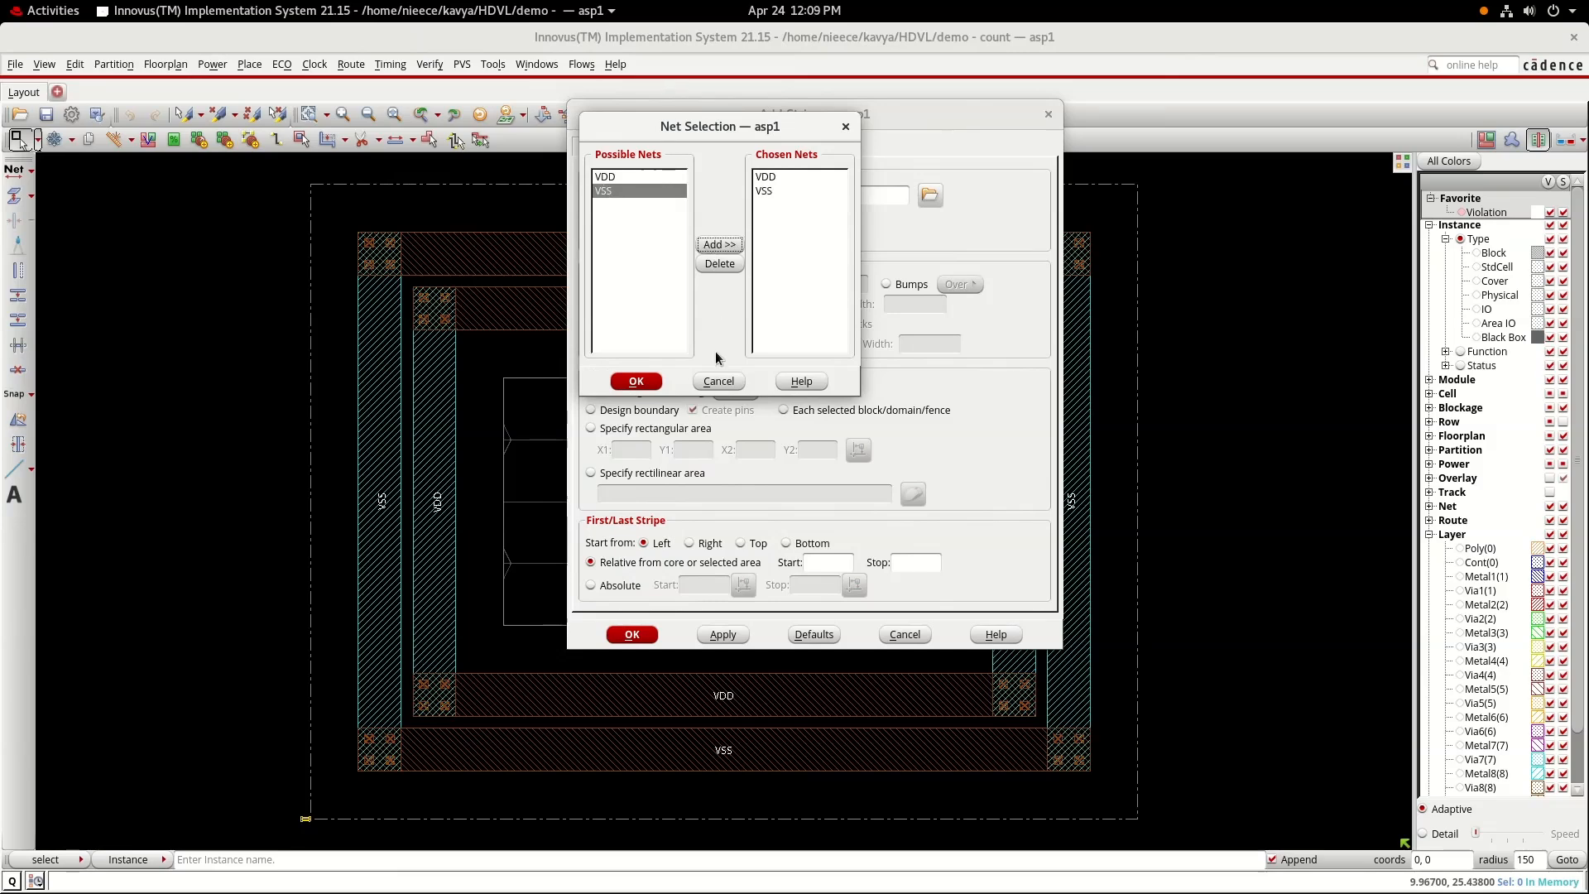
{"action": "left_click", "coordinate": [636, 382]}
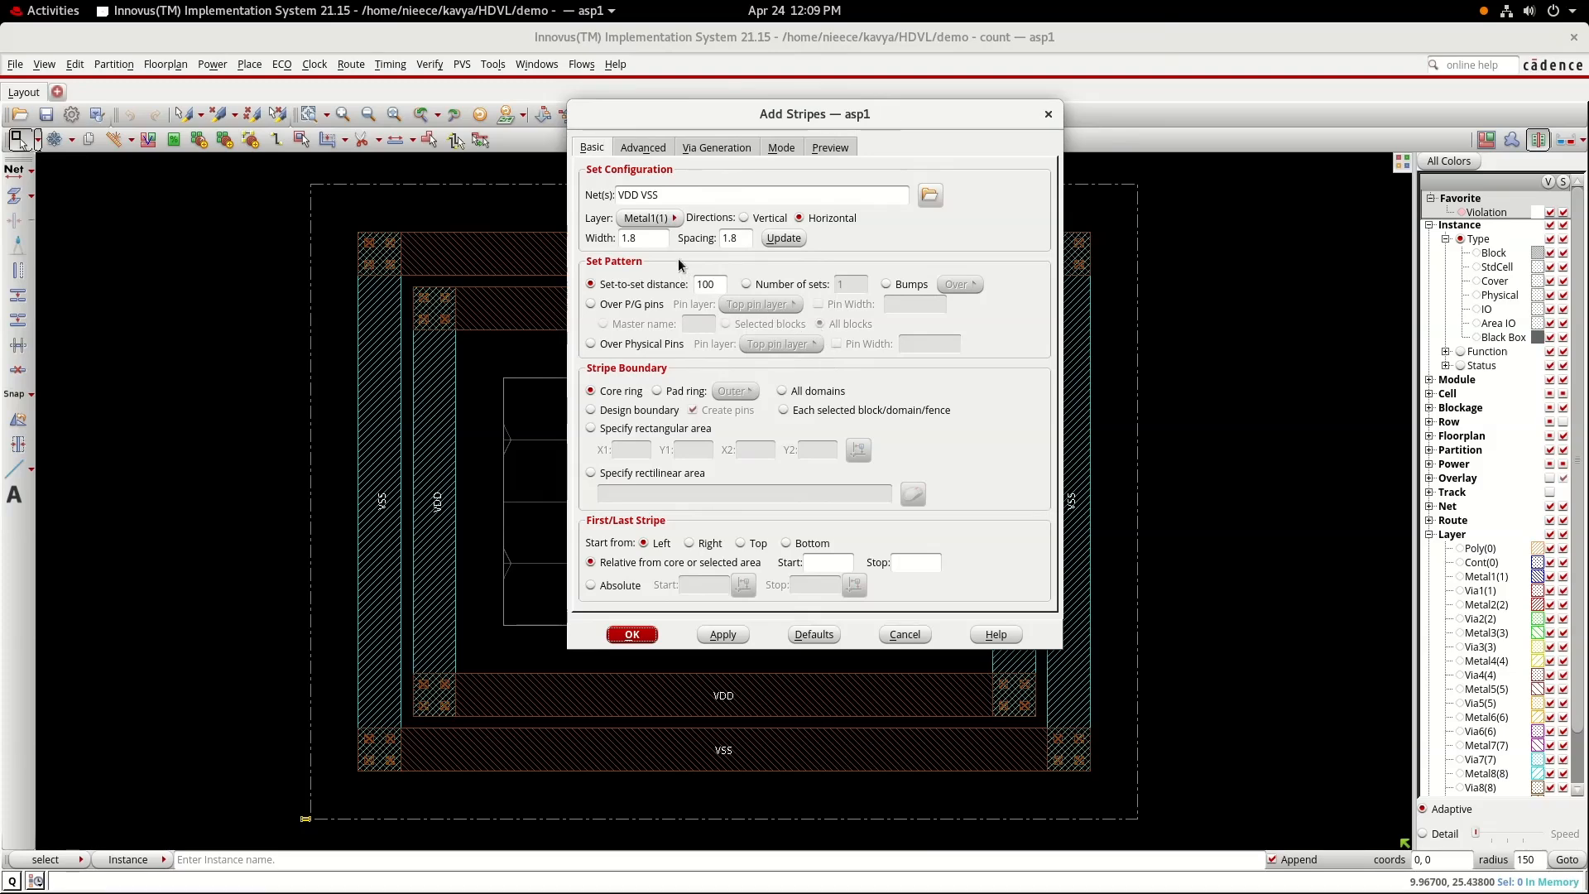
- Set the horizontal stripe layer to Metal9(9) and the stripe spacing to 0.5
{"action": "left_click", "coordinate": [674, 220]}
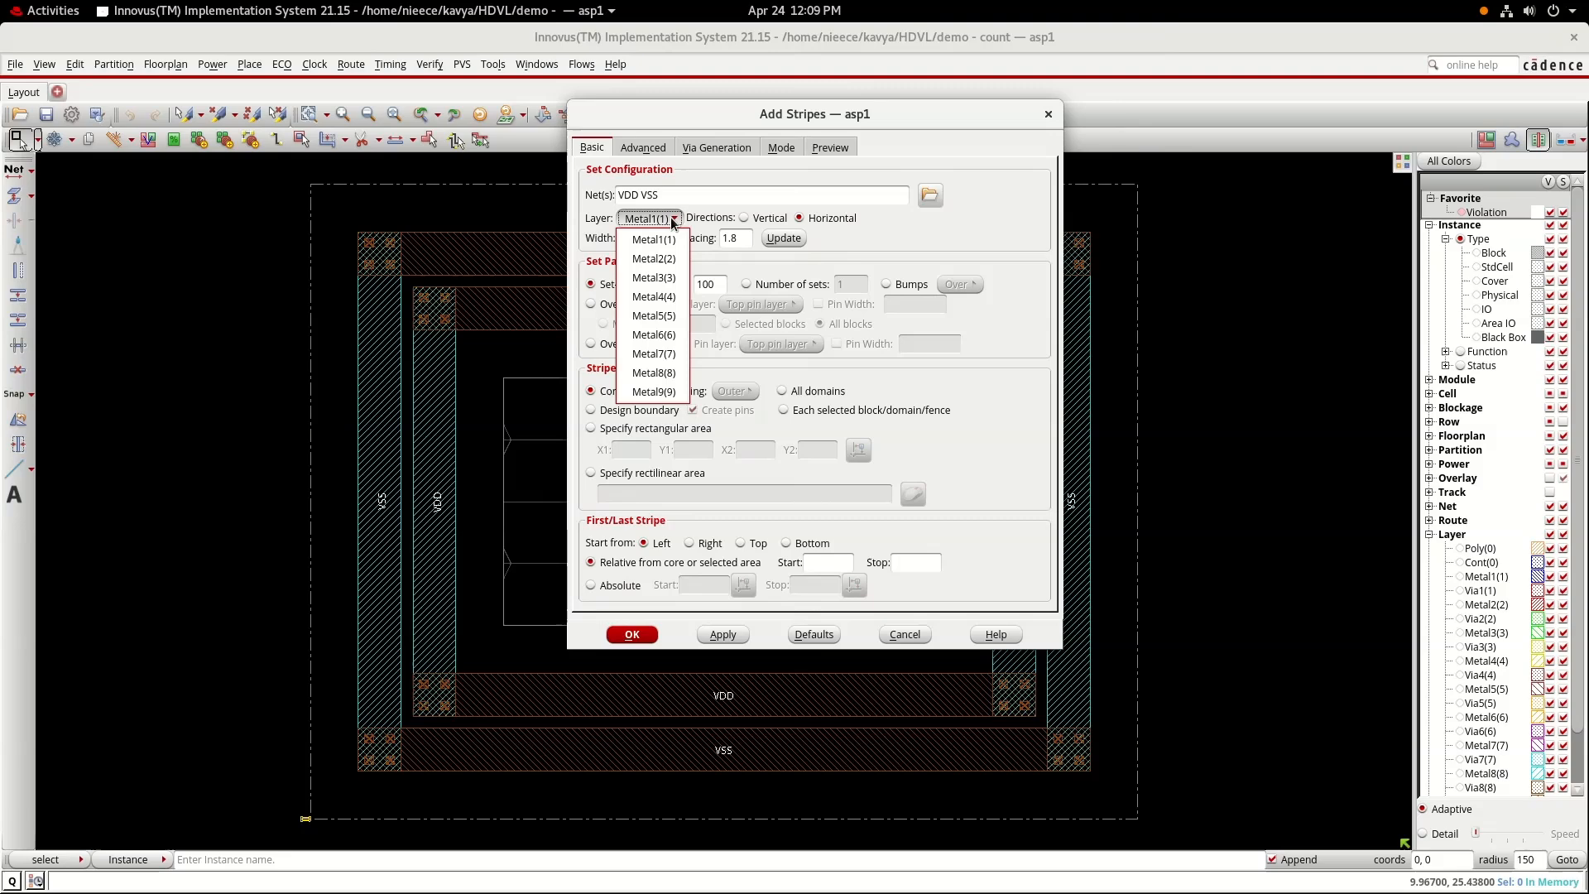
{"action": "left_click", "coordinate": [654, 391]}
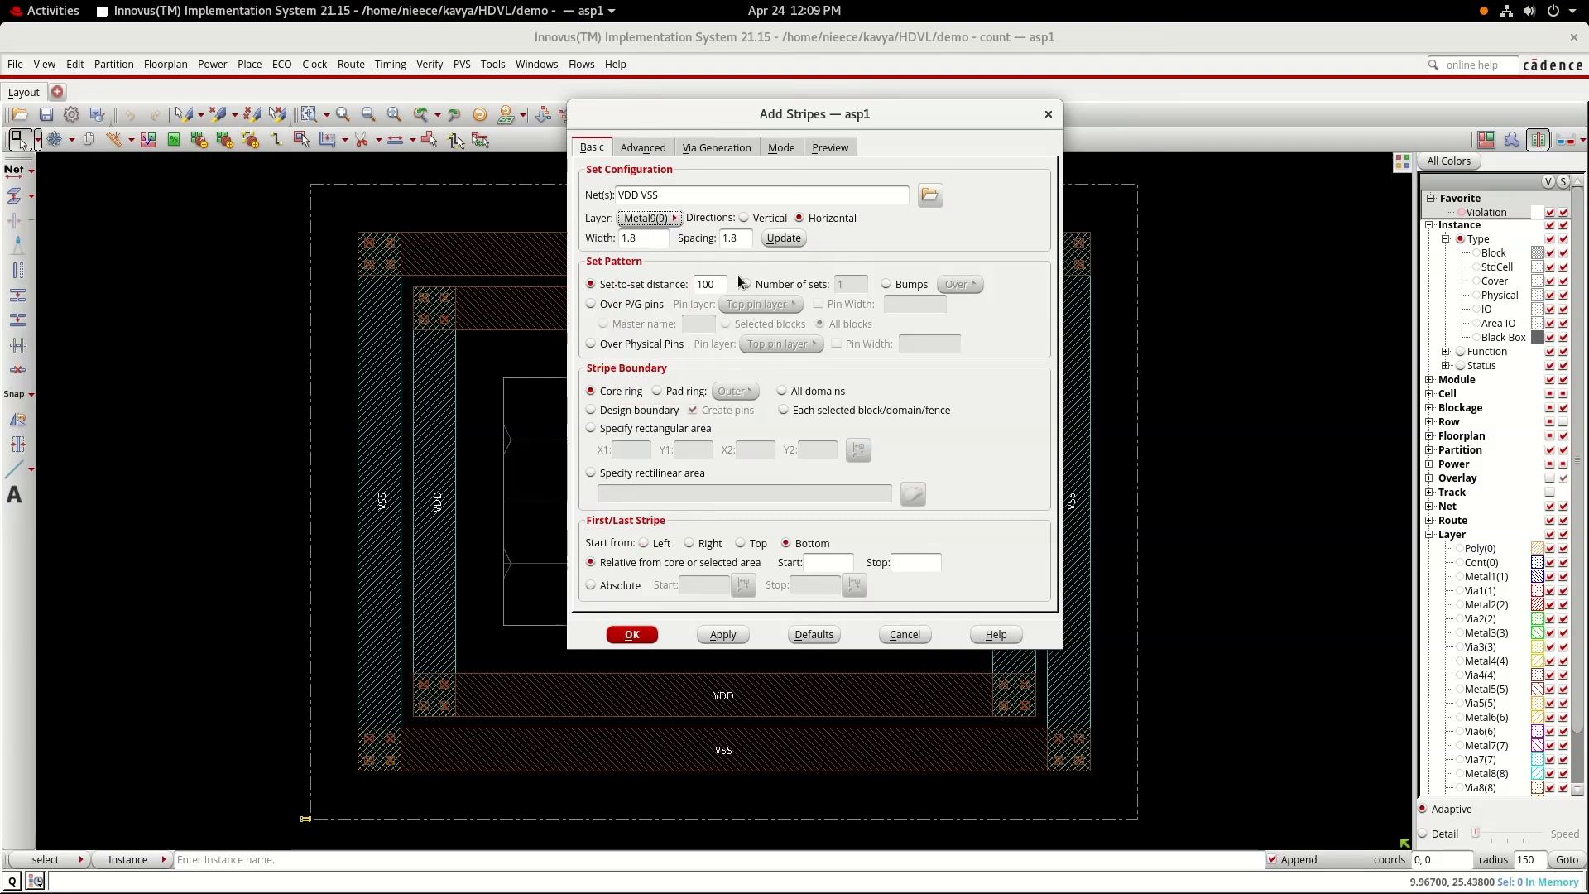
{"action": "double_click", "coordinate": [736, 239]}
{"action": "type", "text": "0.5"}
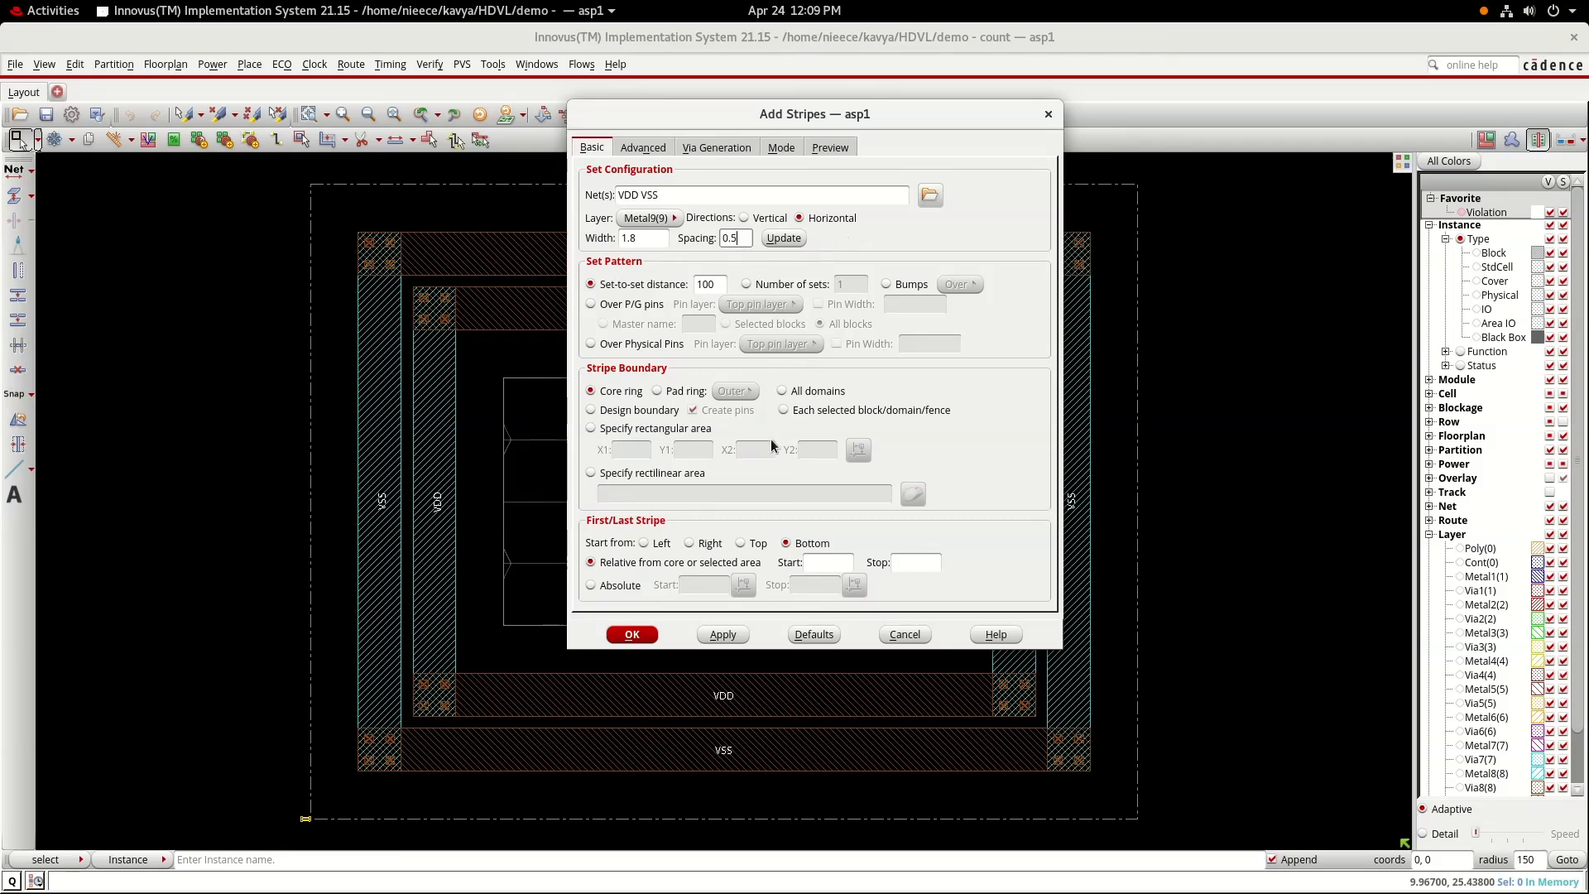
- Set the number of stripe sets to 3 with start and stop offsets of 1, and create the horizontal stripes
{"action": "left_click", "coordinate": [746, 284]}
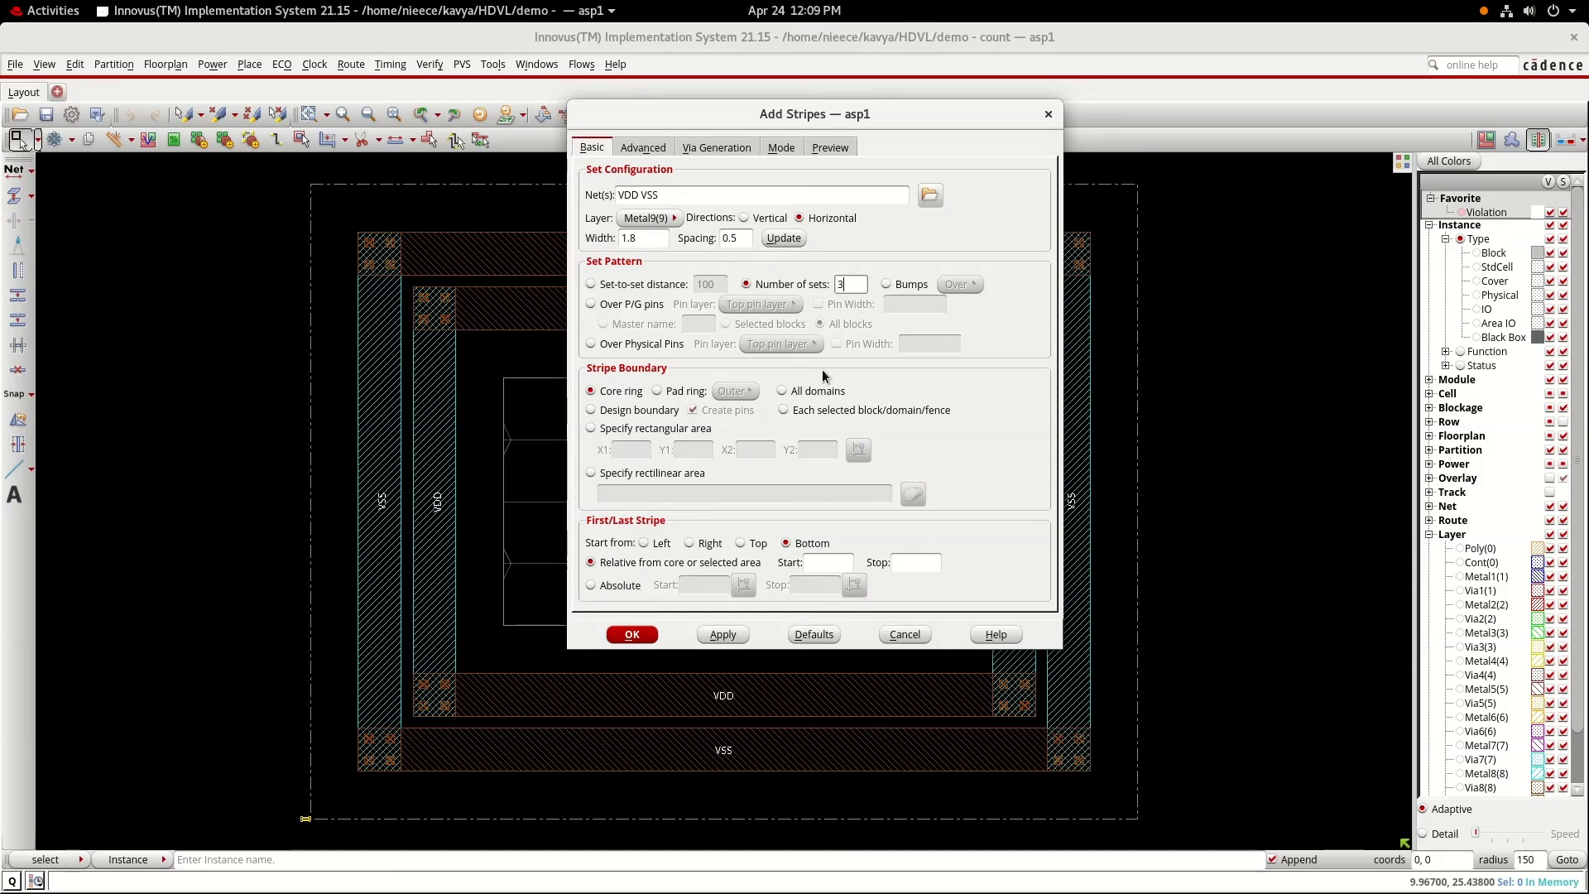
{"action": "left_click", "coordinate": [824, 558]}
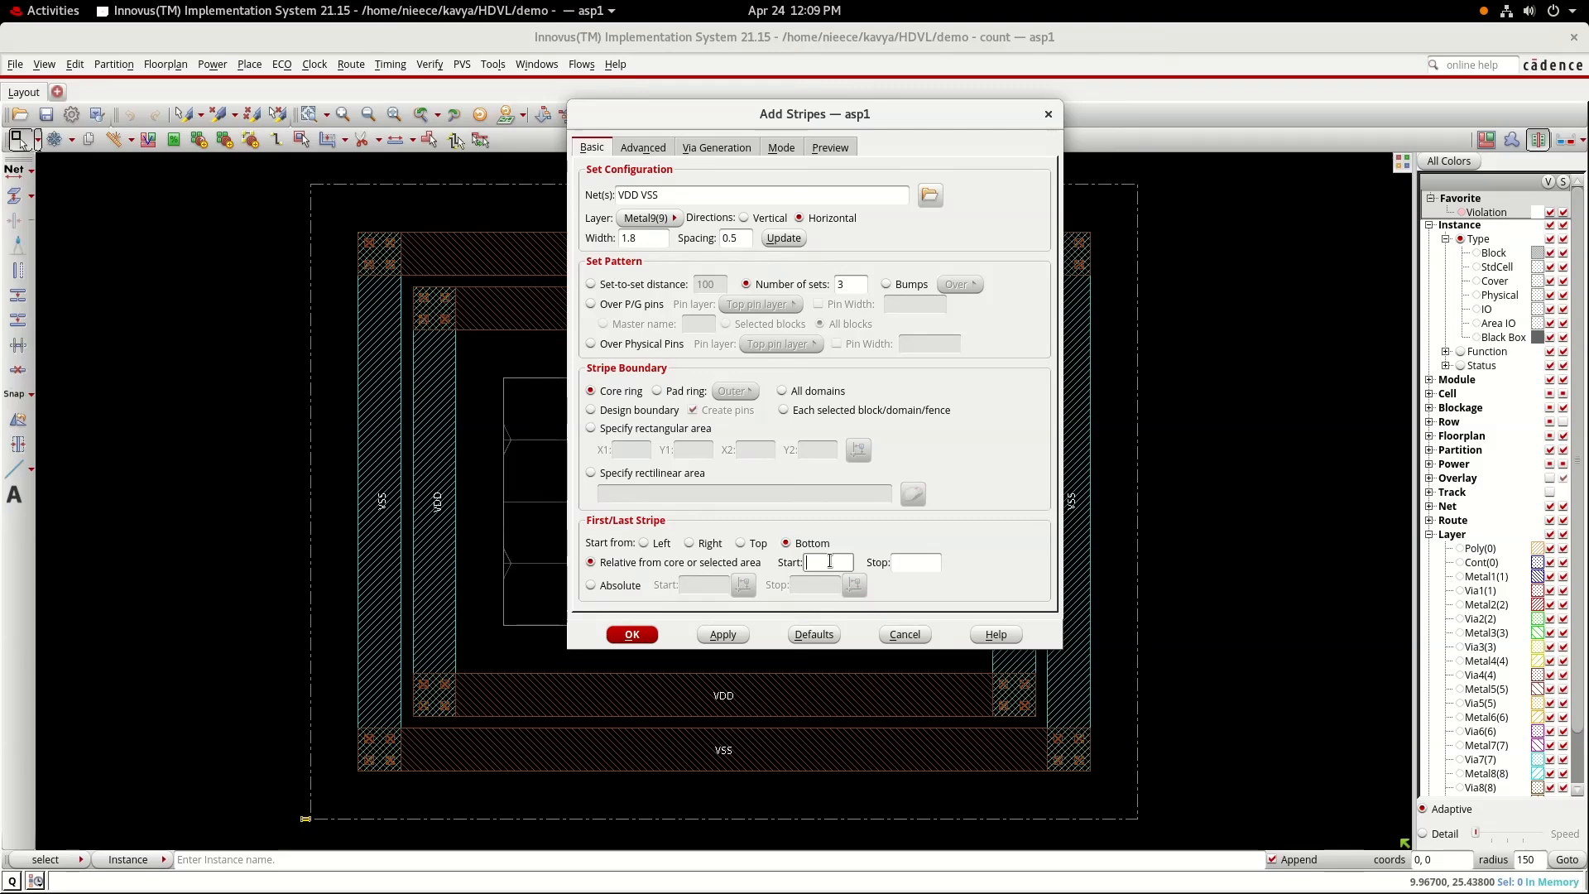
{"action": "left_click", "coordinate": [919, 561]}
{"action": "left_click", "coordinate": [720, 634]}
{"action": "left_click", "coordinate": [633, 634]}
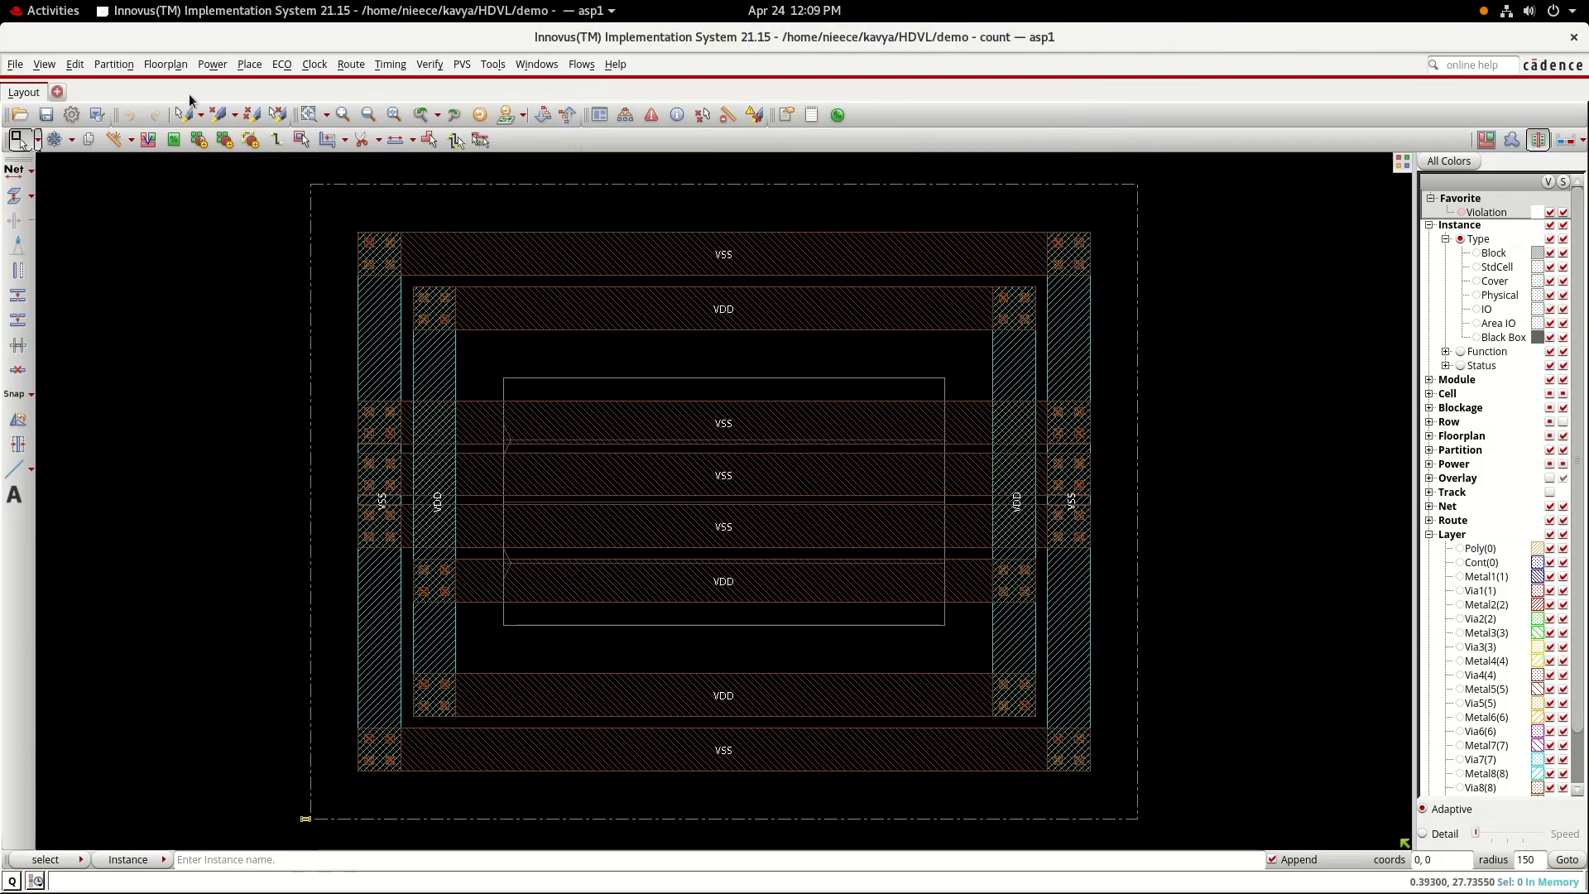
- Add vertical VDD and VSS power stripes on layer Metal8(8), keeping the other stripe settings
{"action": "left_click", "coordinate": [208, 68]}
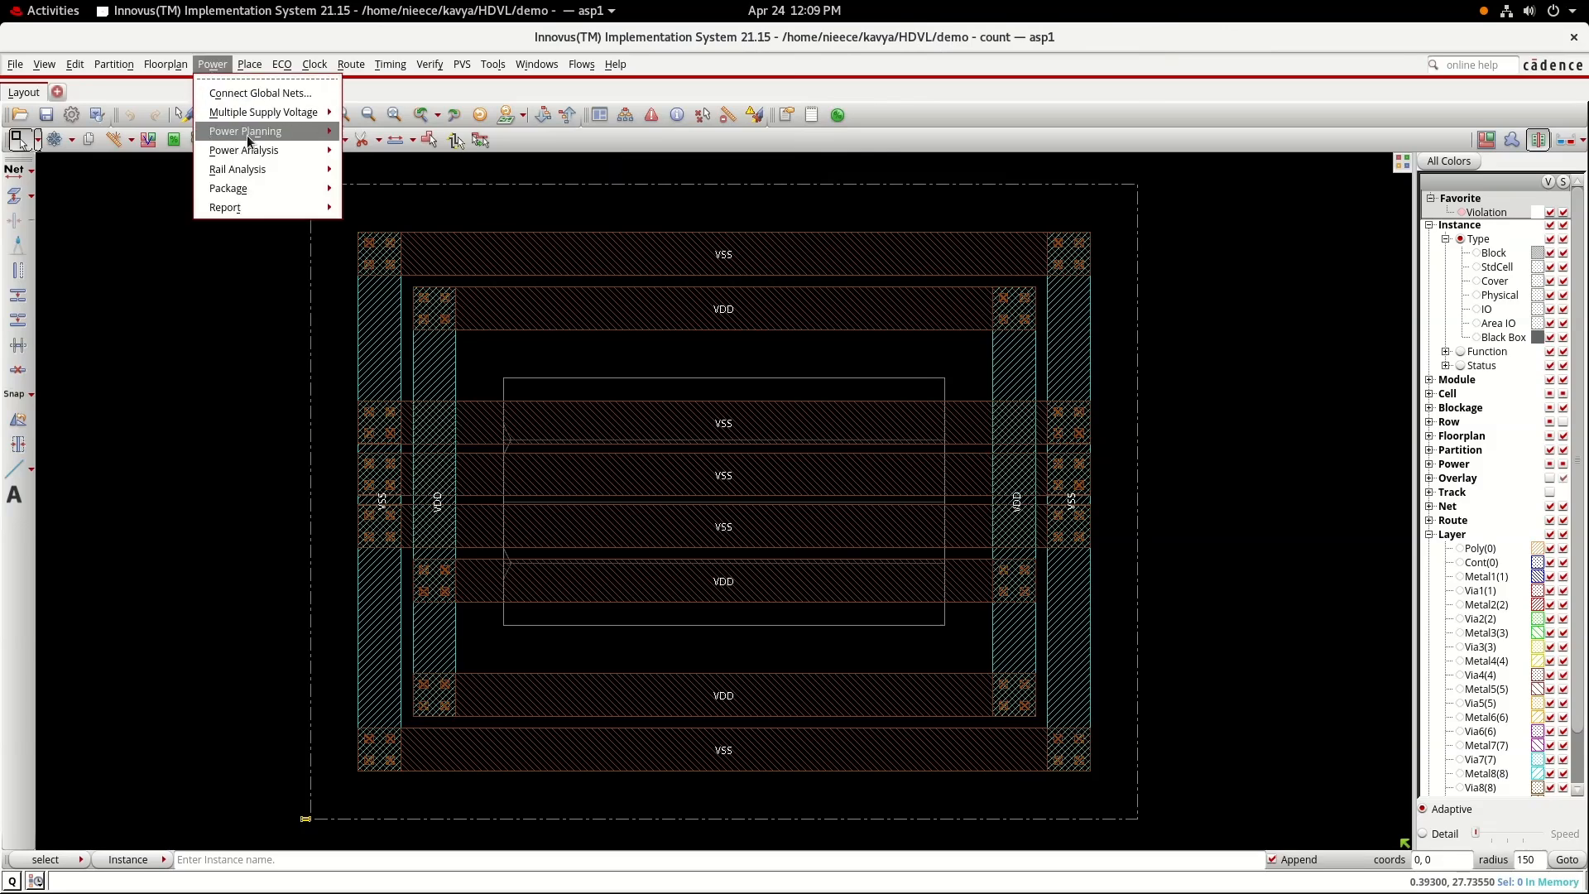
{"action": "mouse_move", "coordinate": [249, 139]}
{"action": "left_click", "coordinate": [385, 162]}
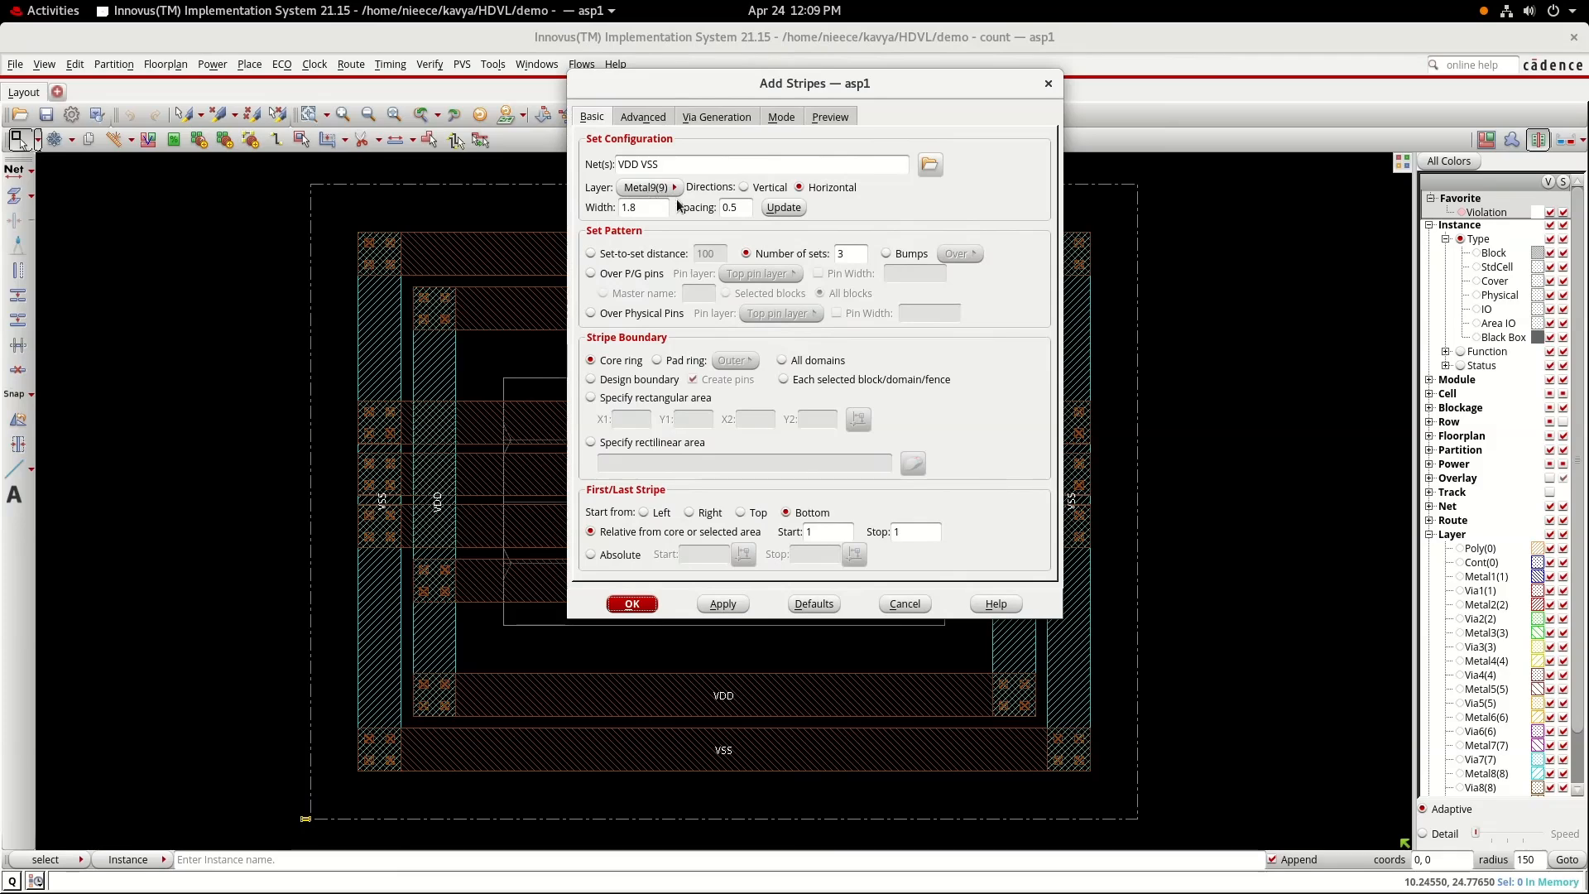
{"action": "left_click", "coordinate": [743, 187]}
{"action": "left_click", "coordinate": [674, 189]}
{"action": "left_click", "coordinate": [656, 338]}
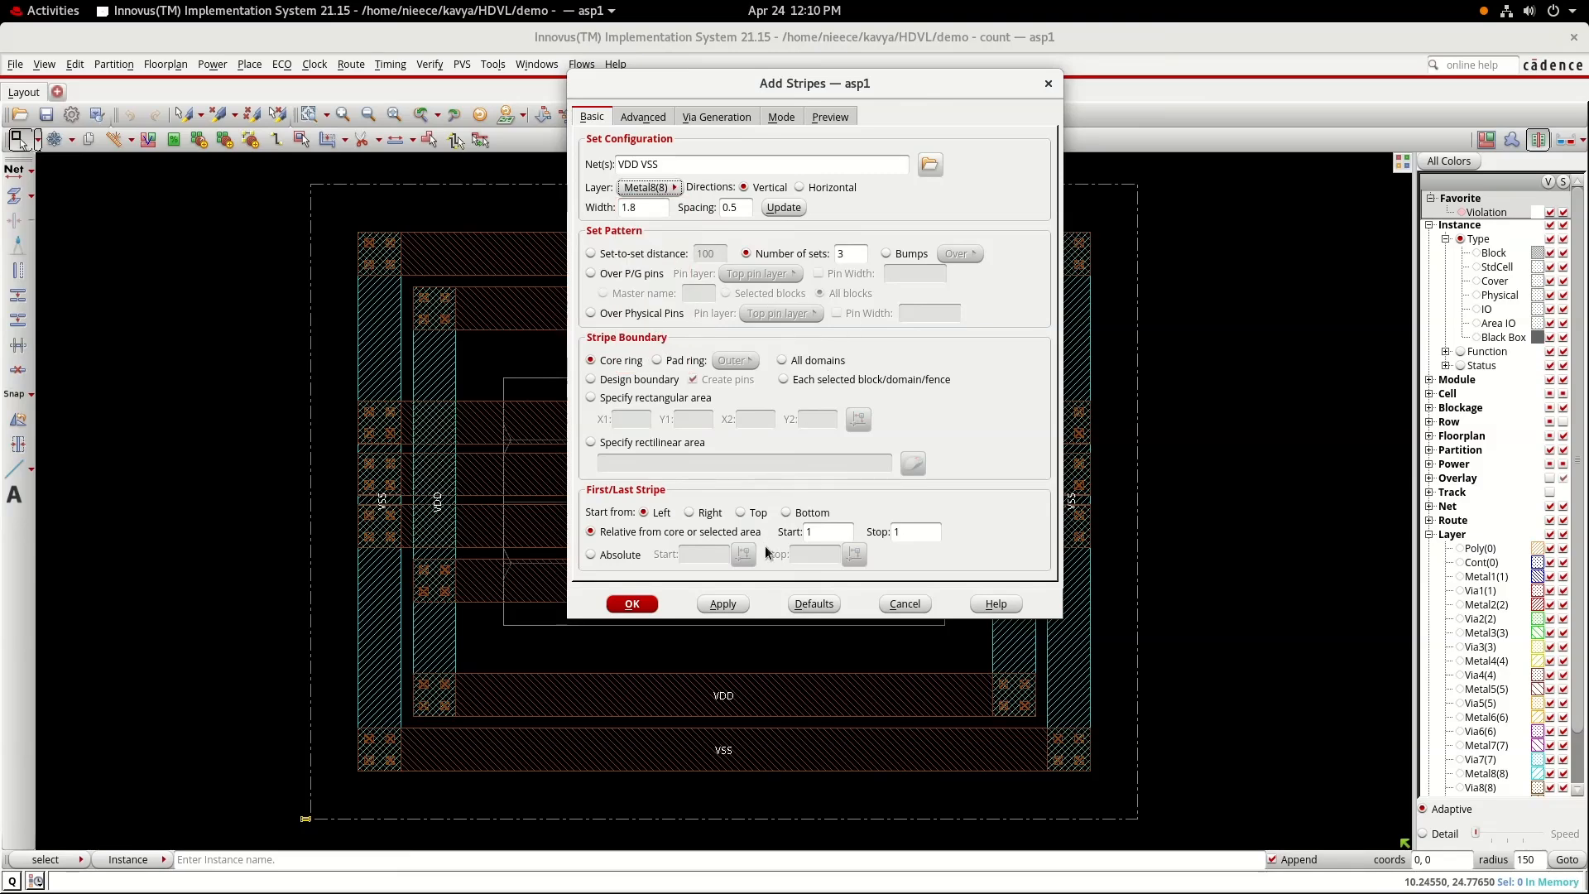
{"action": "left_click", "coordinate": [720, 604]}
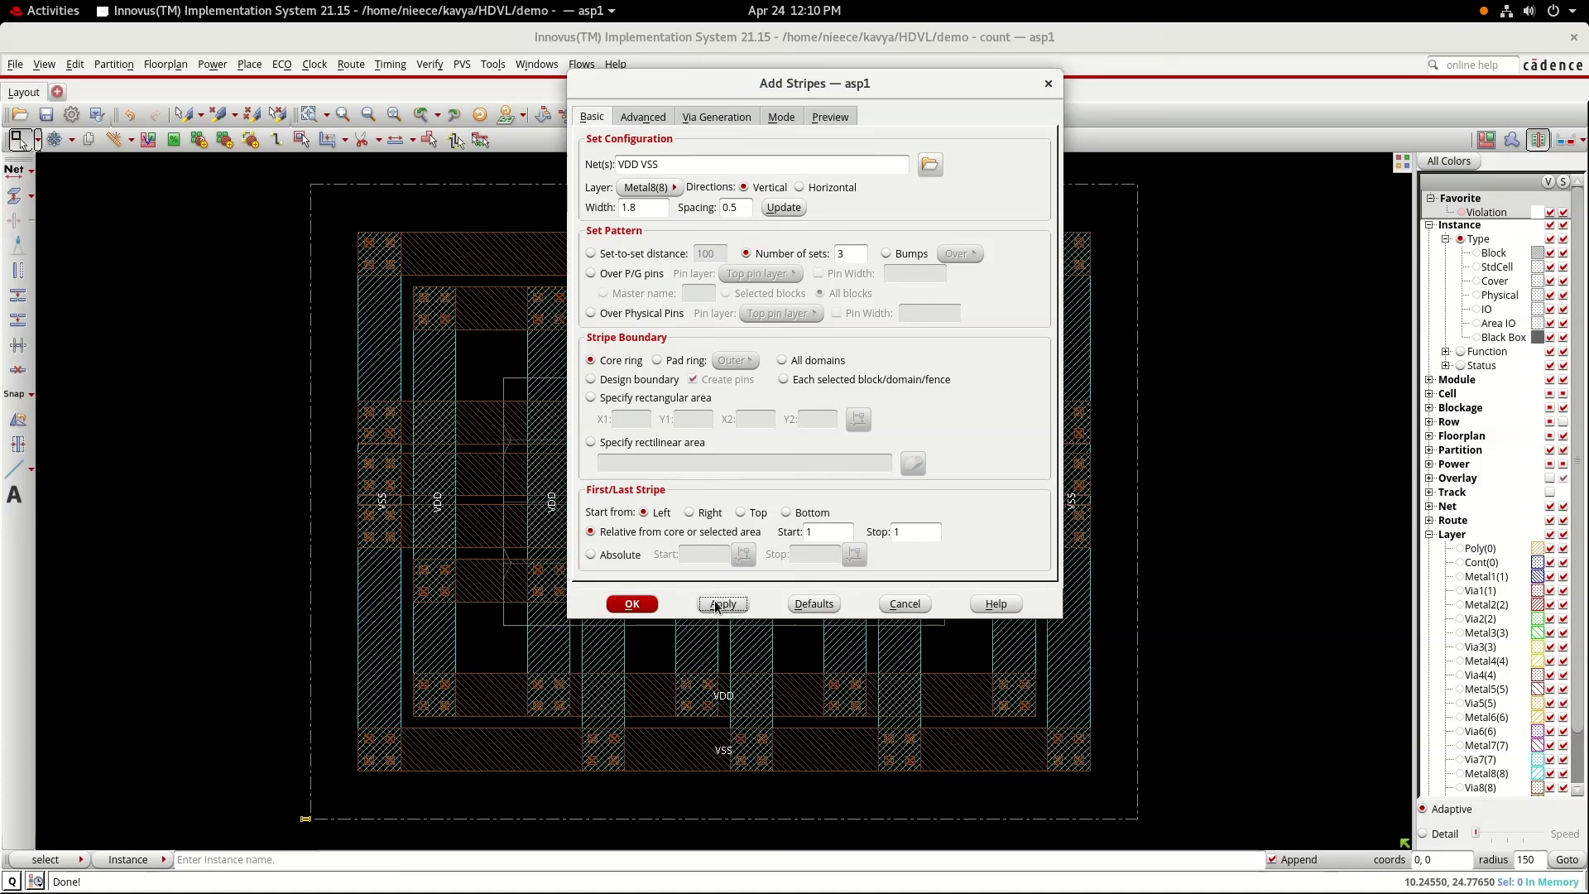
{"action": "left_click", "coordinate": [639, 605]}
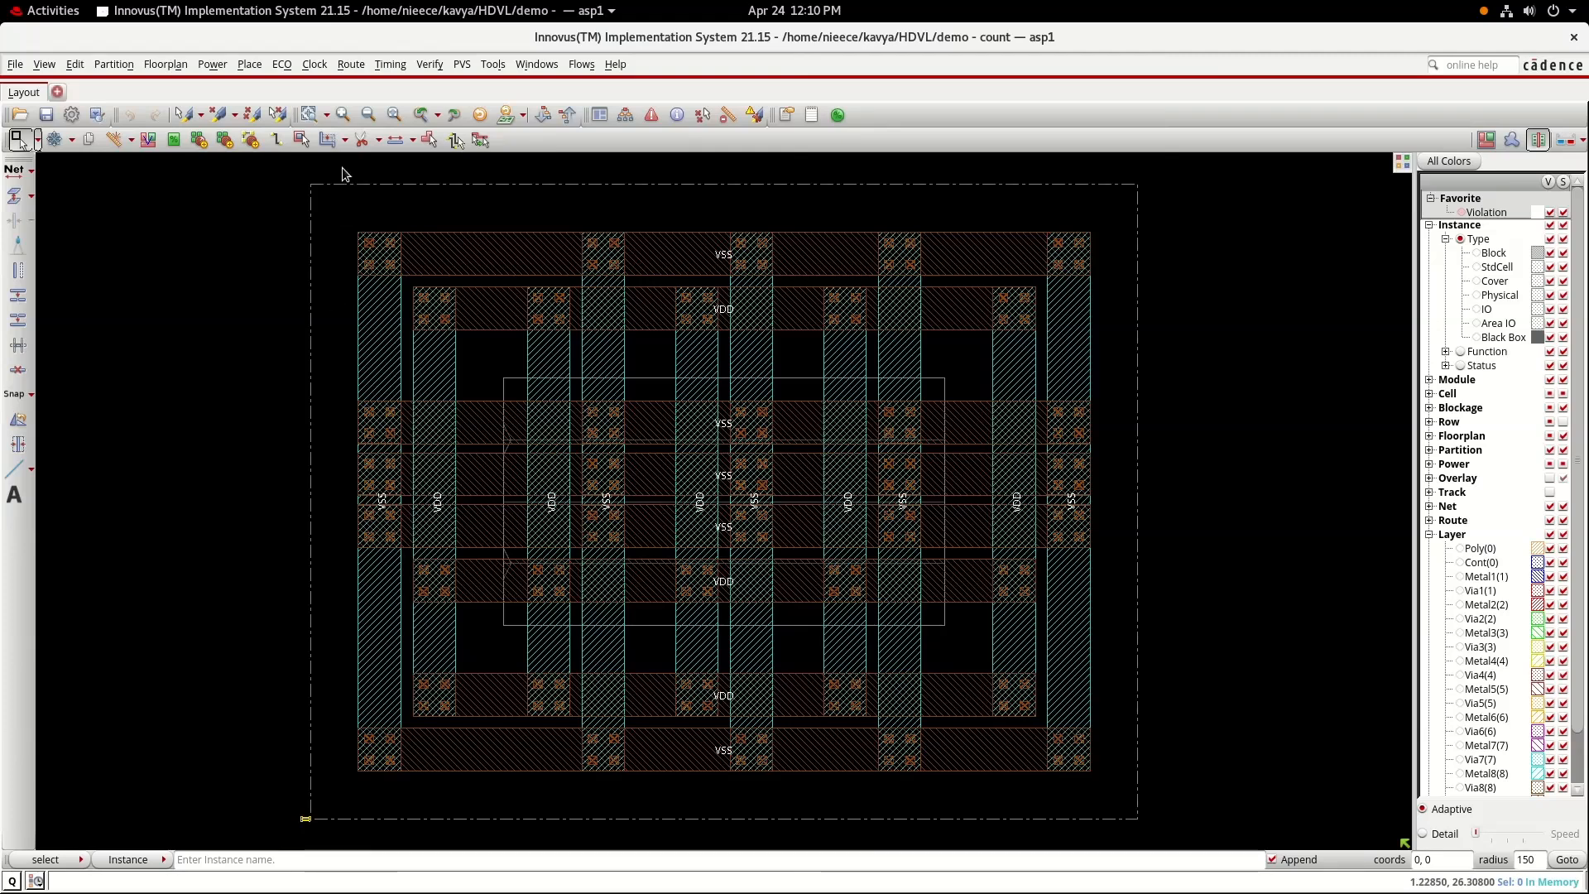
- Run Special Route for nets VDD and VSS with the default routing settings
{"action": "left_click", "coordinate": [349, 65]}
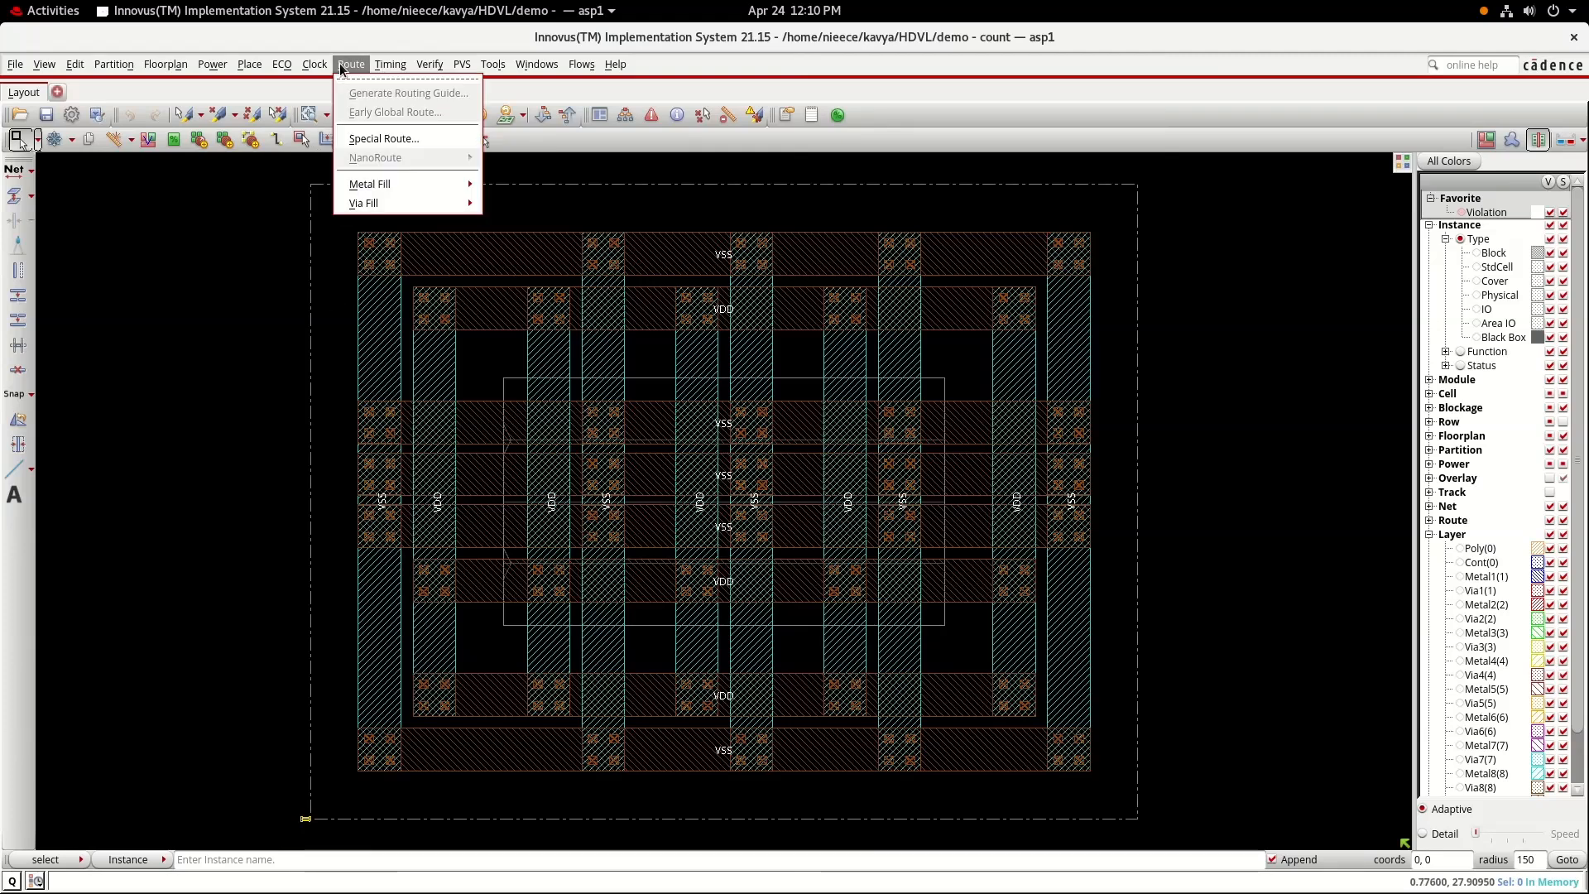
{"action": "left_click", "coordinate": [385, 142]}
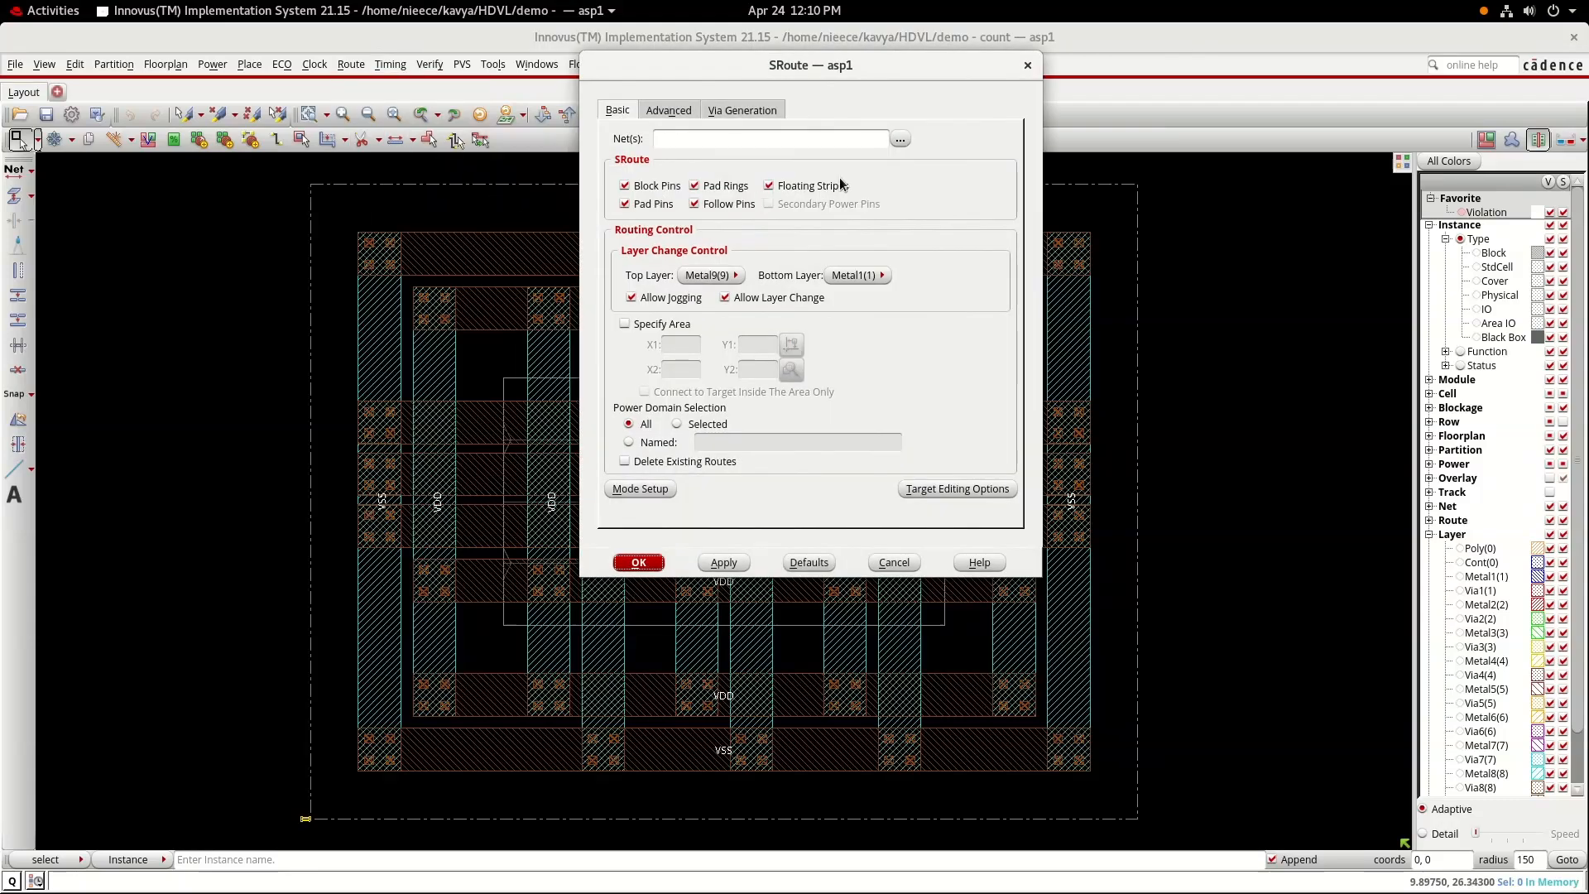
{"action": "left_click", "coordinate": [901, 139]}
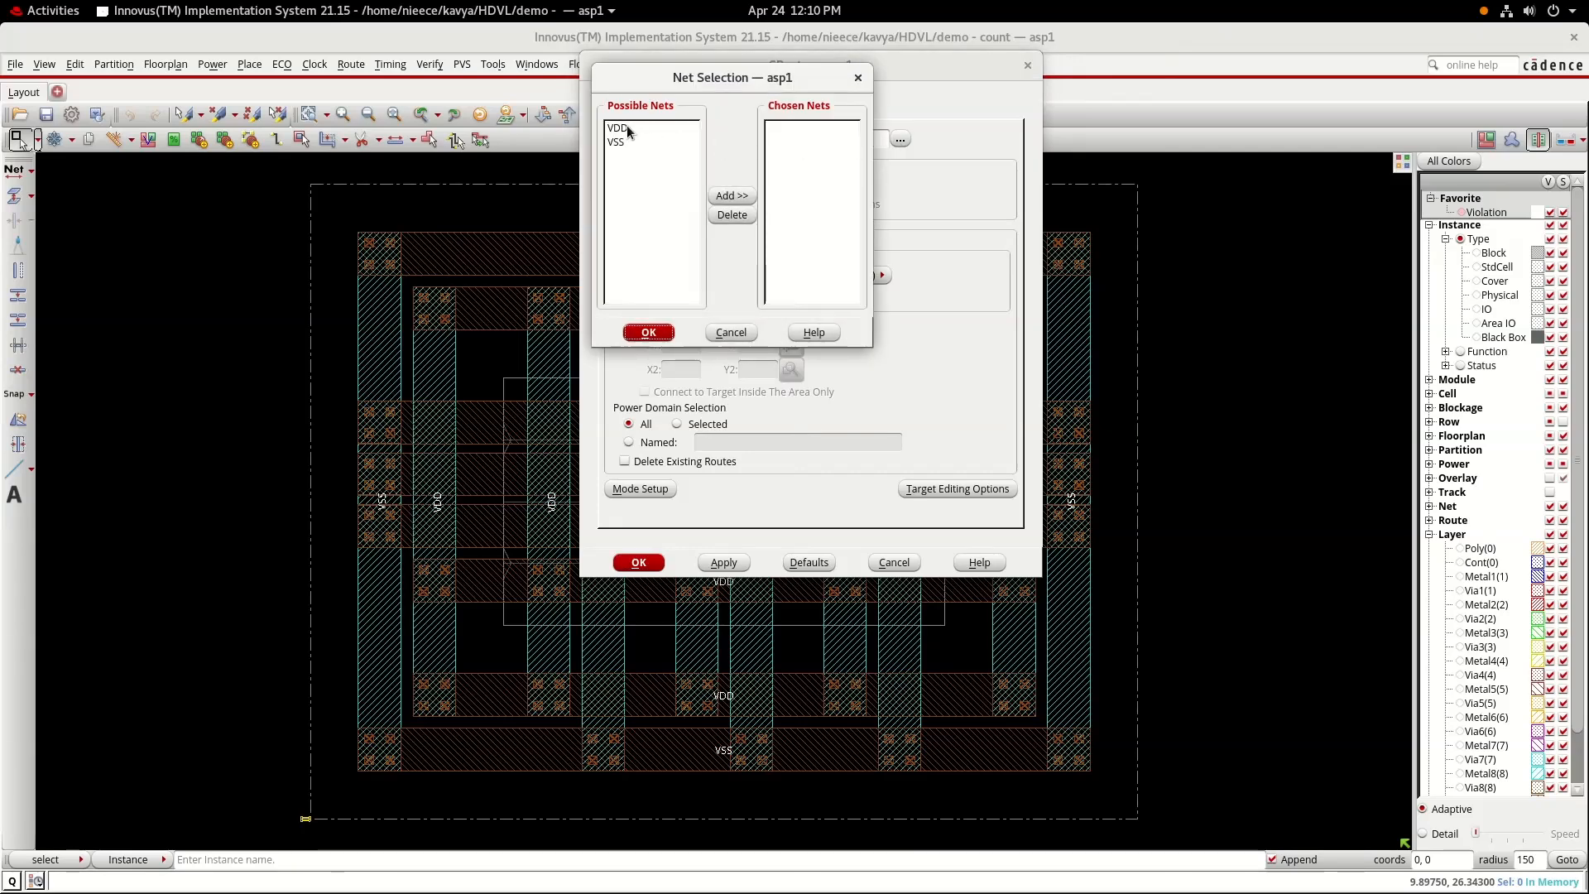
{"action": "left_click", "coordinate": [629, 128]}
{"action": "left_click", "coordinate": [732, 196]}
{"action": "left_click", "coordinate": [629, 154]}
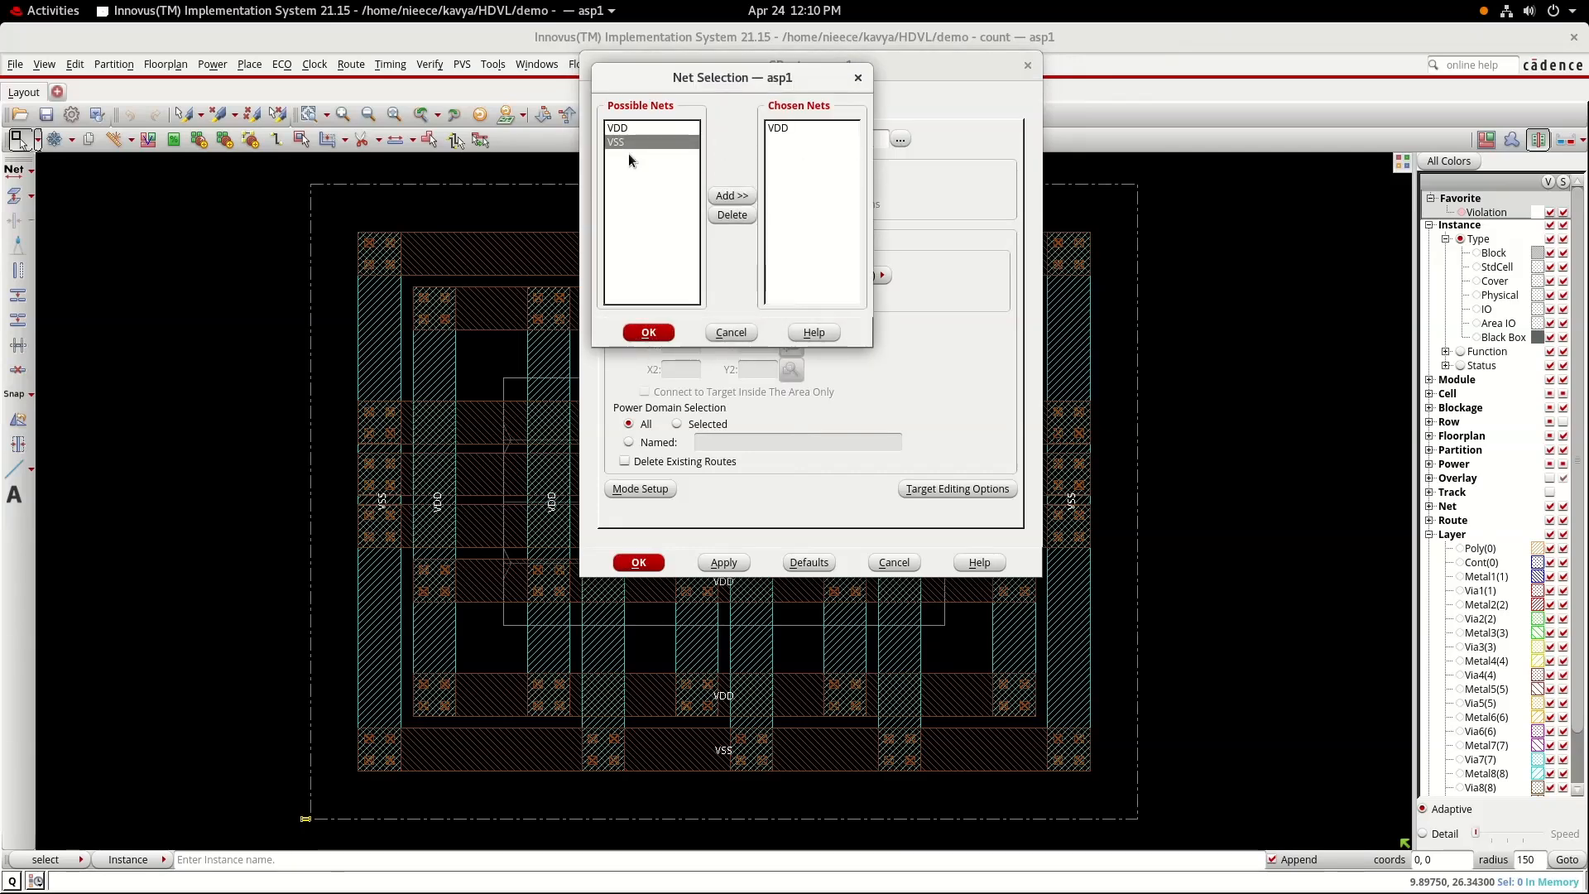
{"action": "left_click", "coordinate": [731, 196]}
{"action": "left_click", "coordinate": [649, 332]}
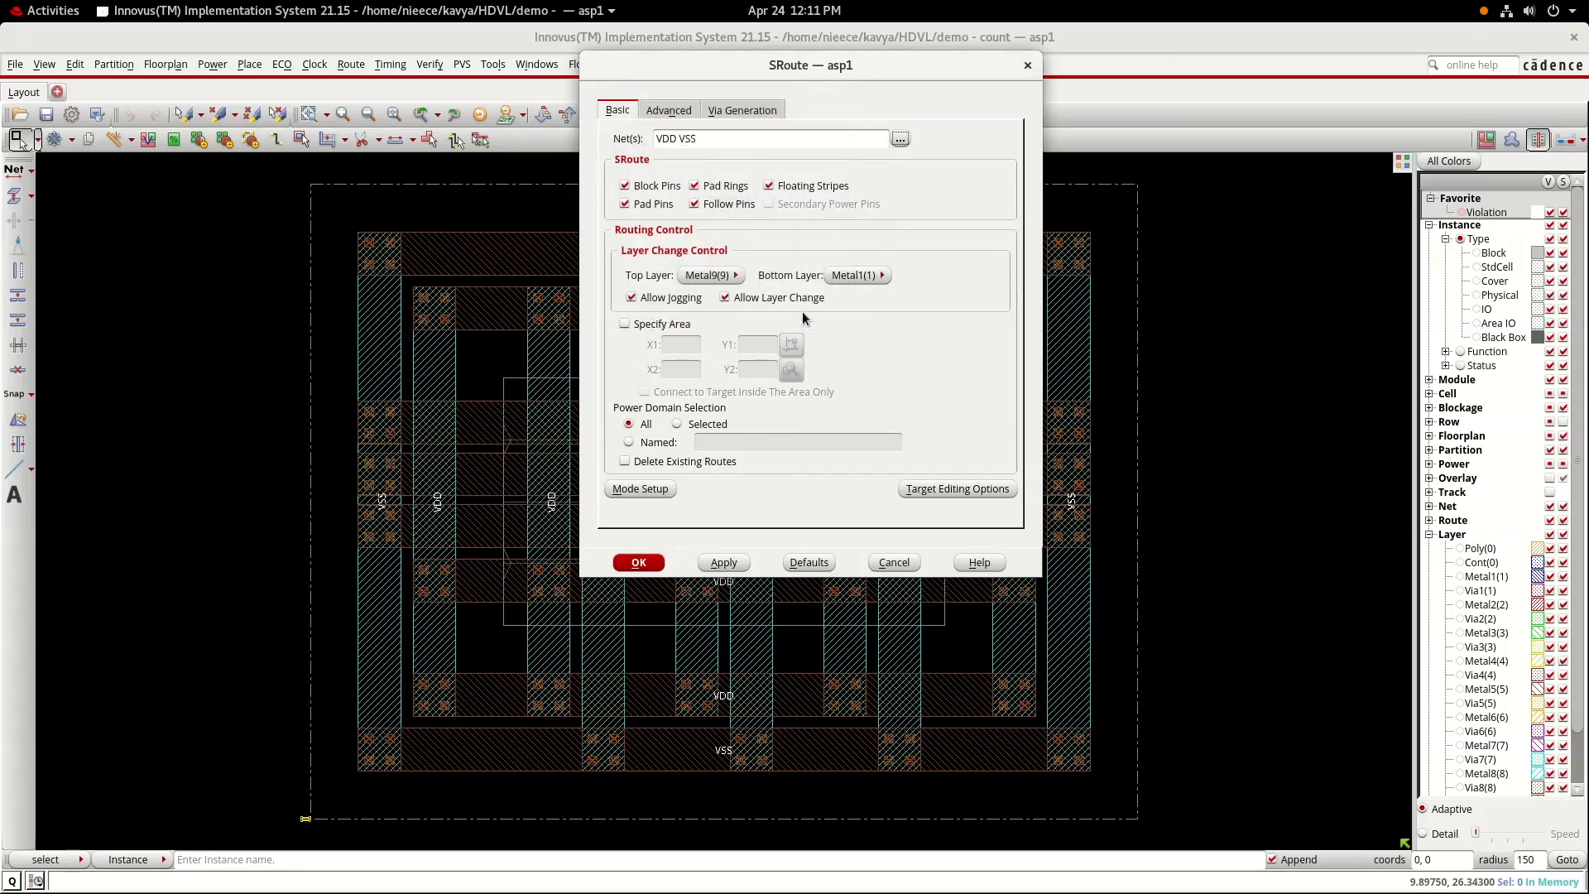
{"action": "left_click", "coordinate": [643, 560]}
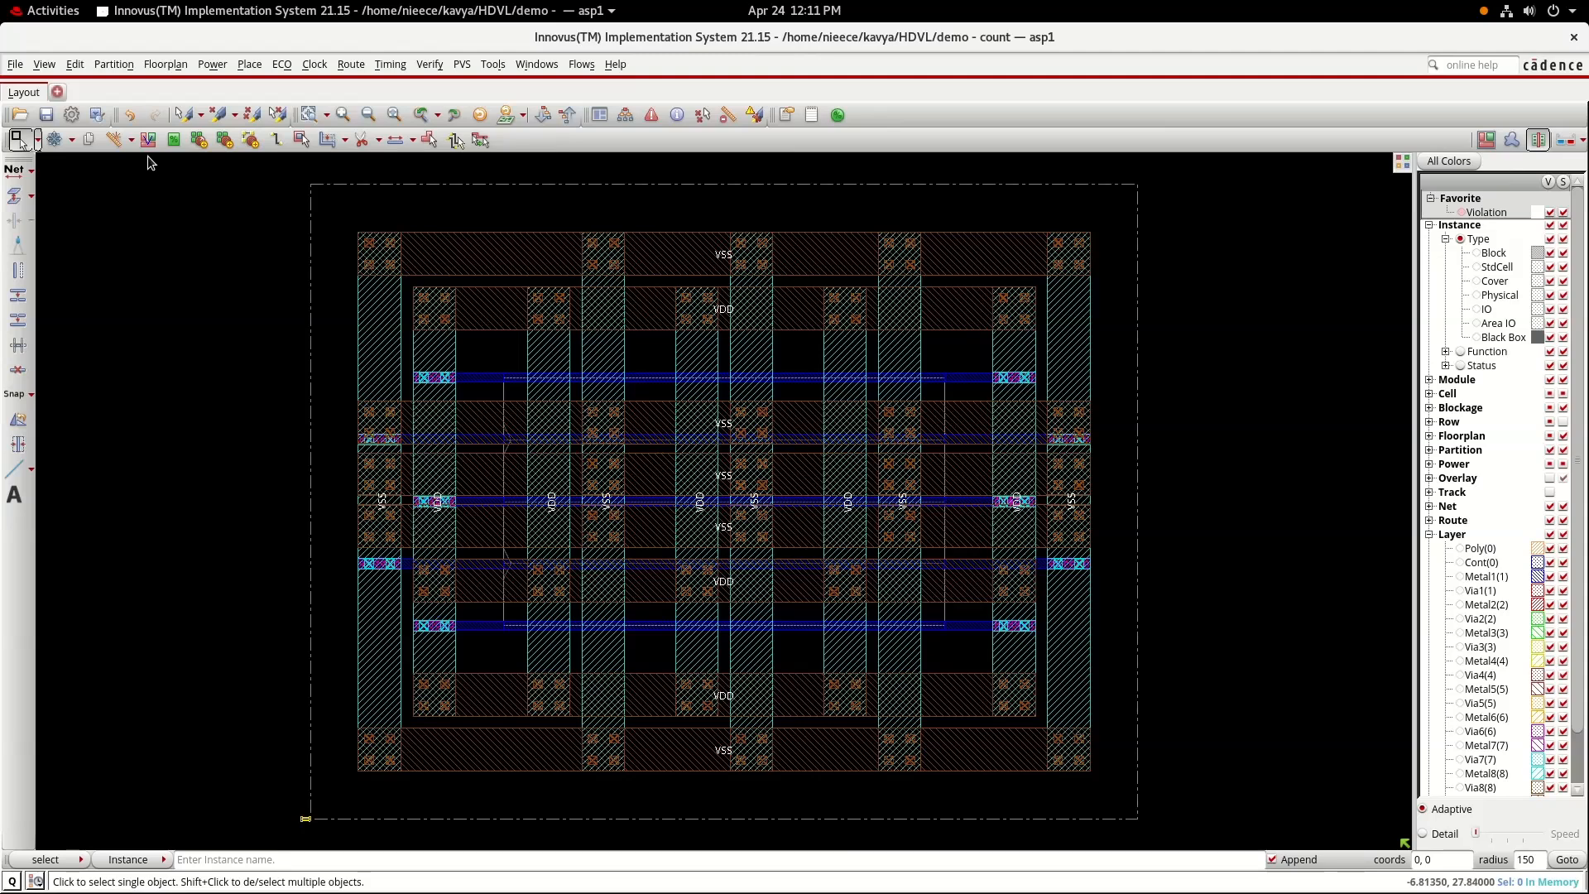
- Enable Place IO Pins in the placement mode and run full standard cell placement with pre-place optimization
{"action": "left_click", "coordinate": [249, 66]}
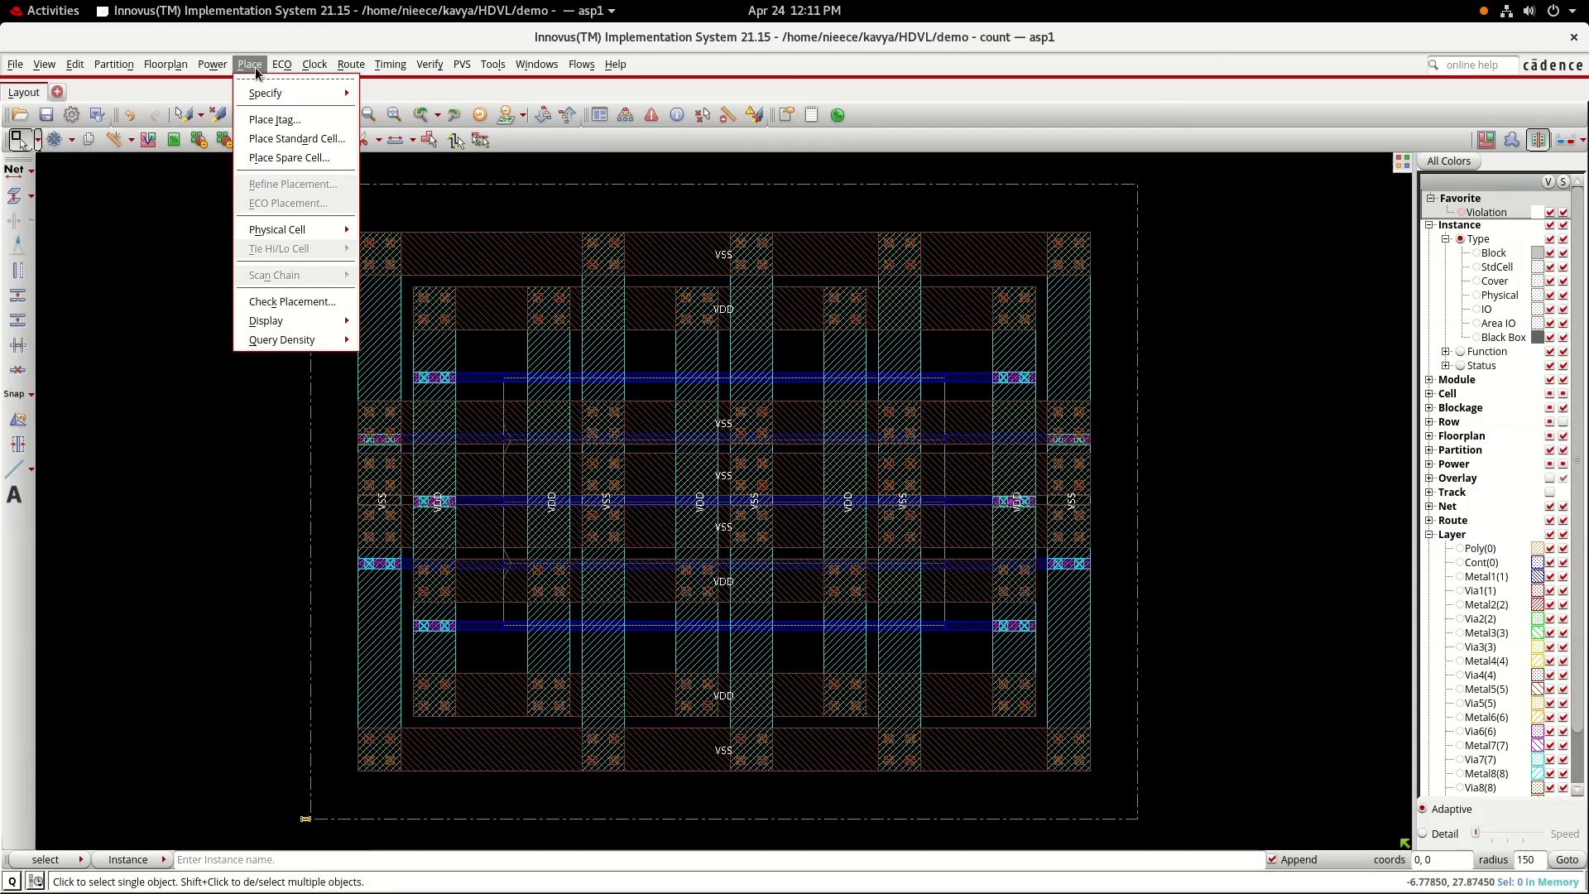
{"action": "left_click", "coordinate": [280, 139]}
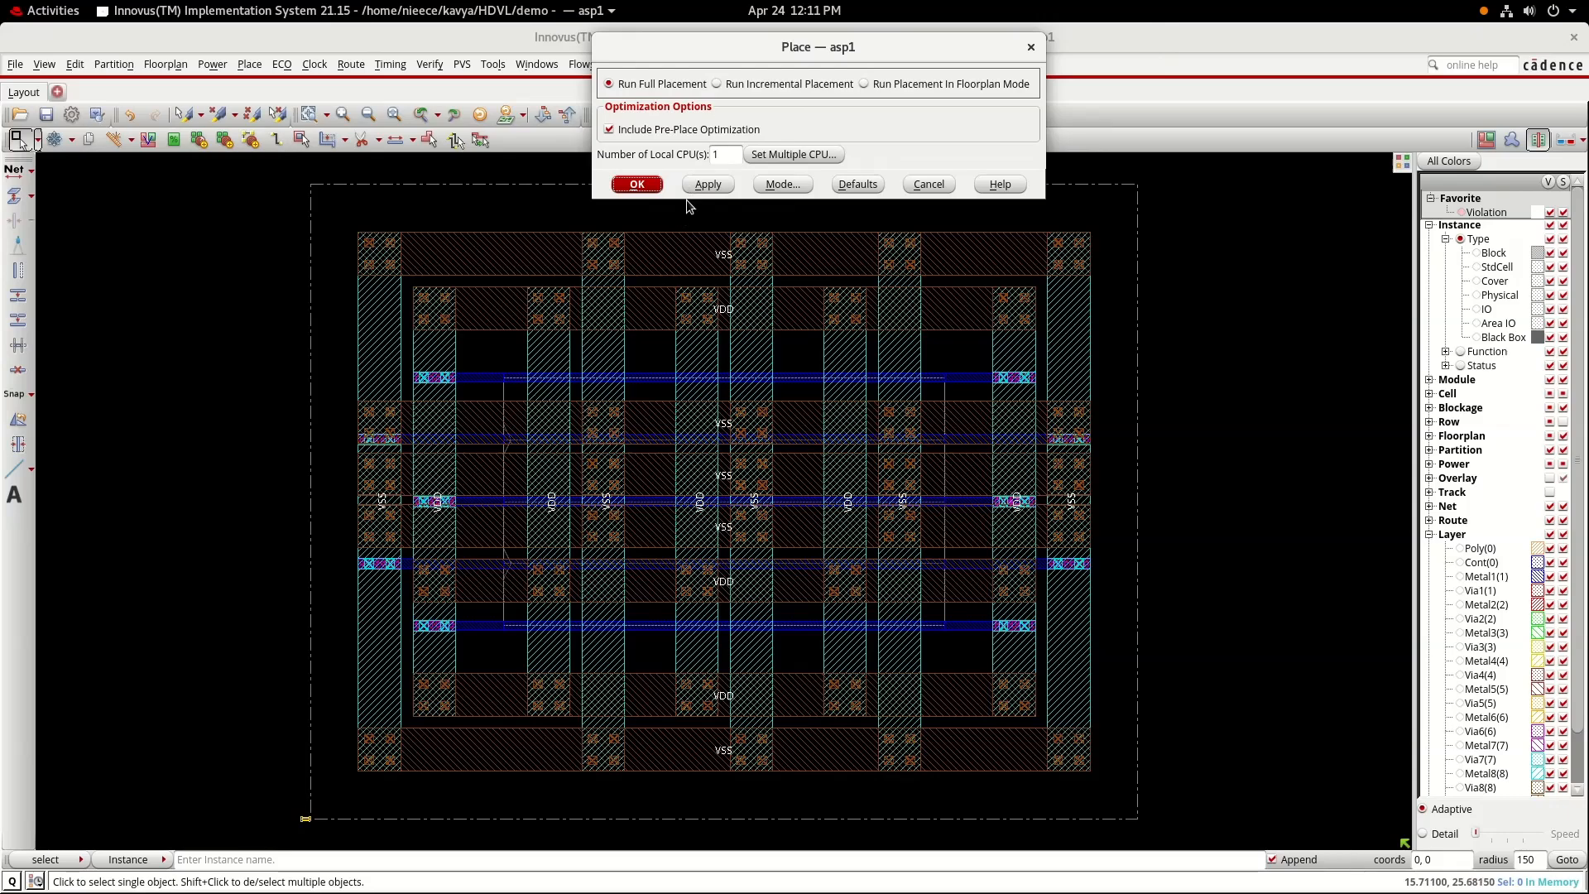
{"action": "left_click", "coordinate": [786, 183]}
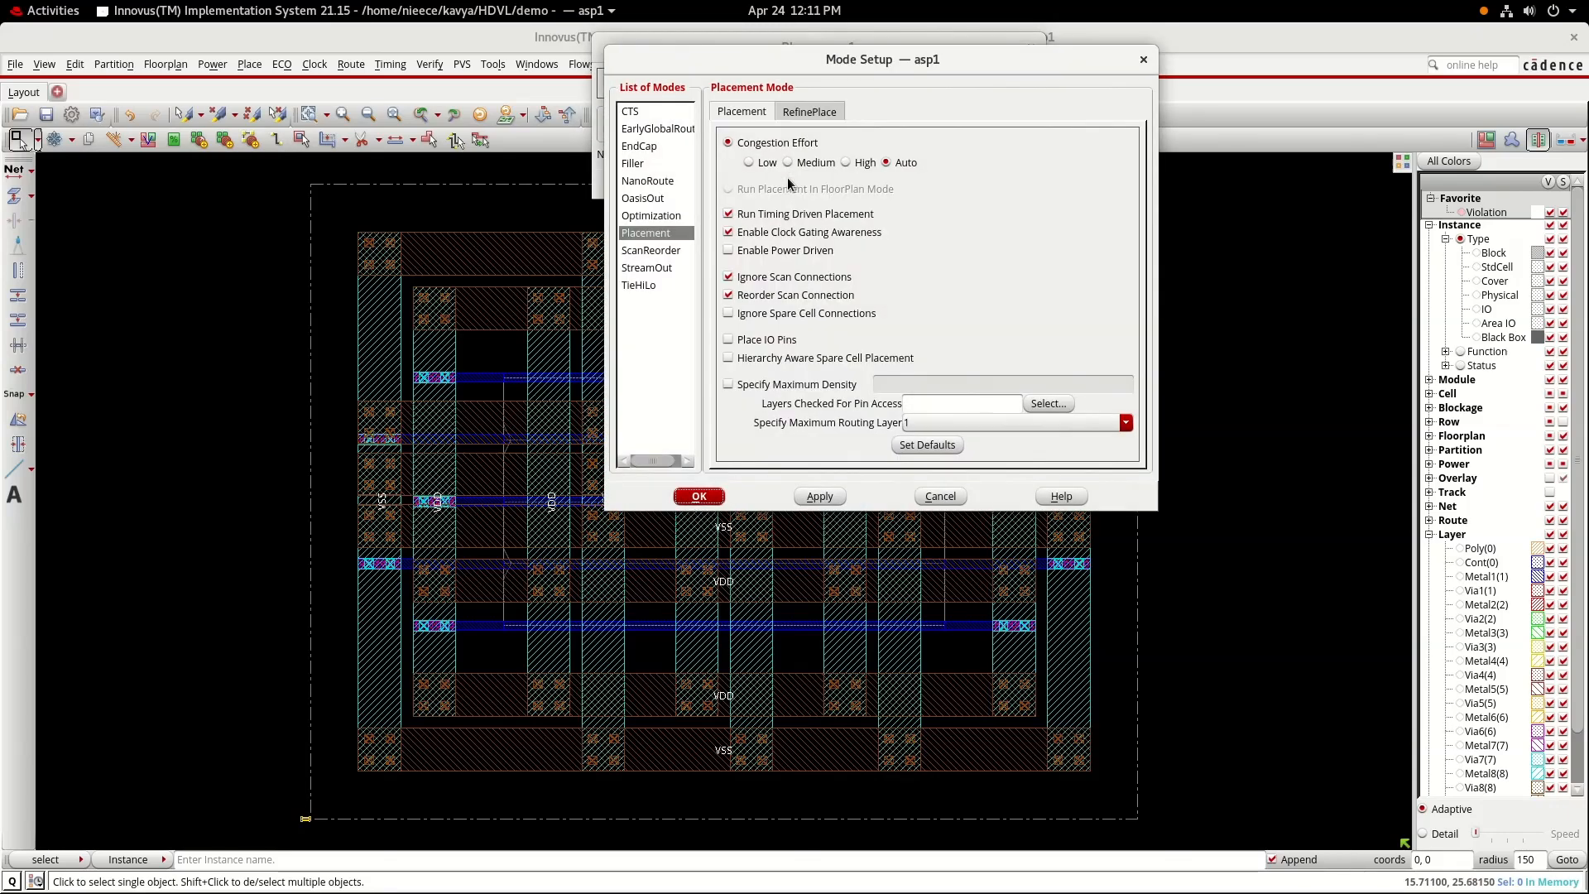
{"action": "left_click", "coordinate": [728, 341]}
{"action": "left_click", "coordinate": [728, 341]}
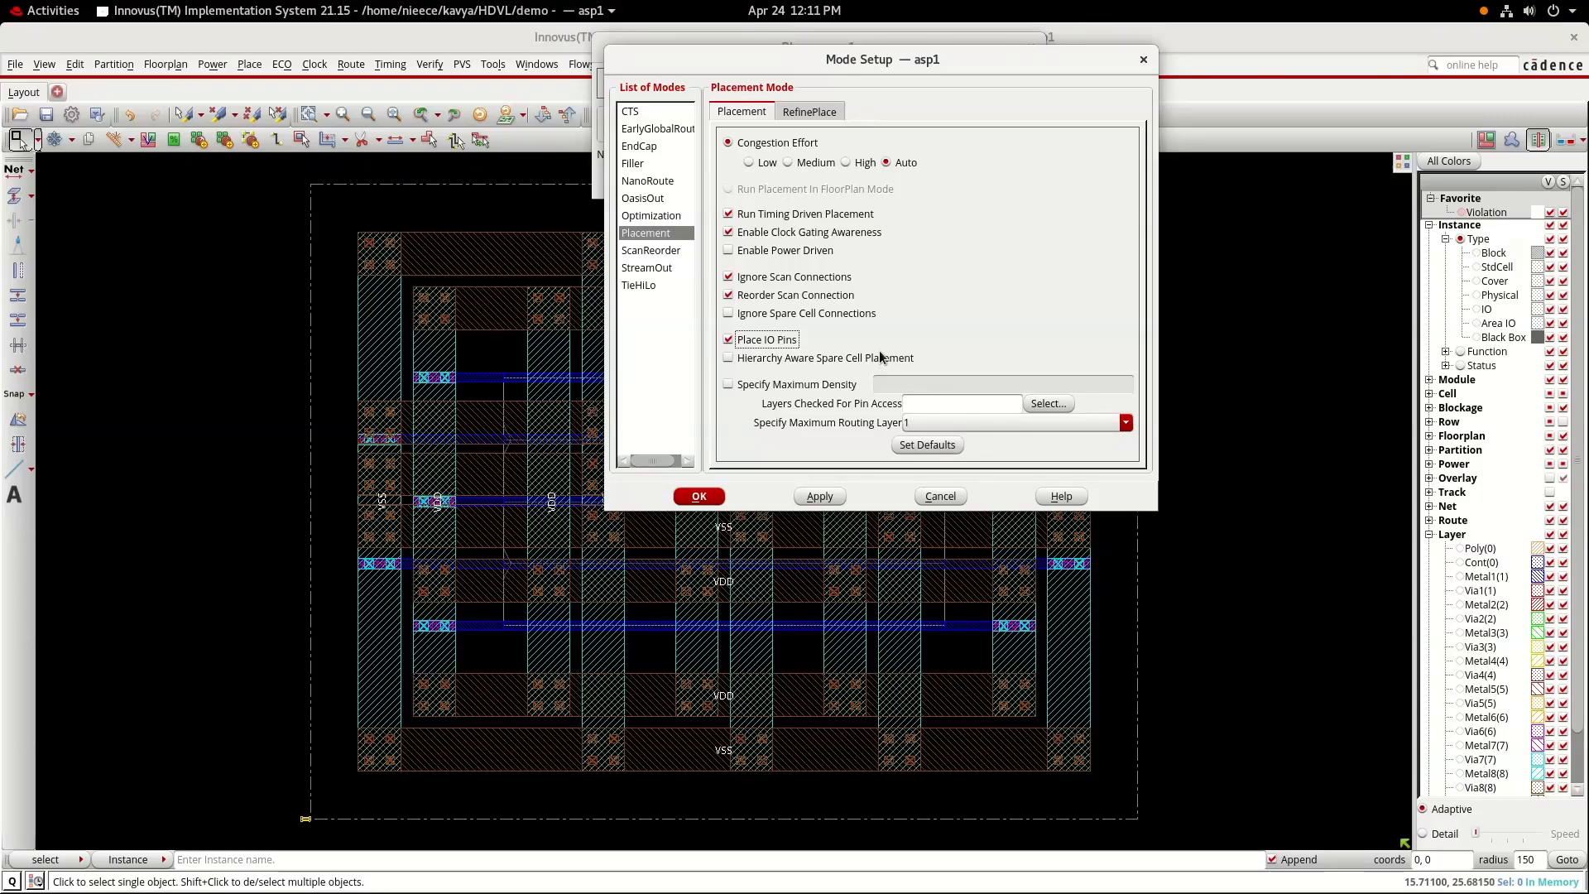
{"action": "left_click", "coordinate": [700, 497]}
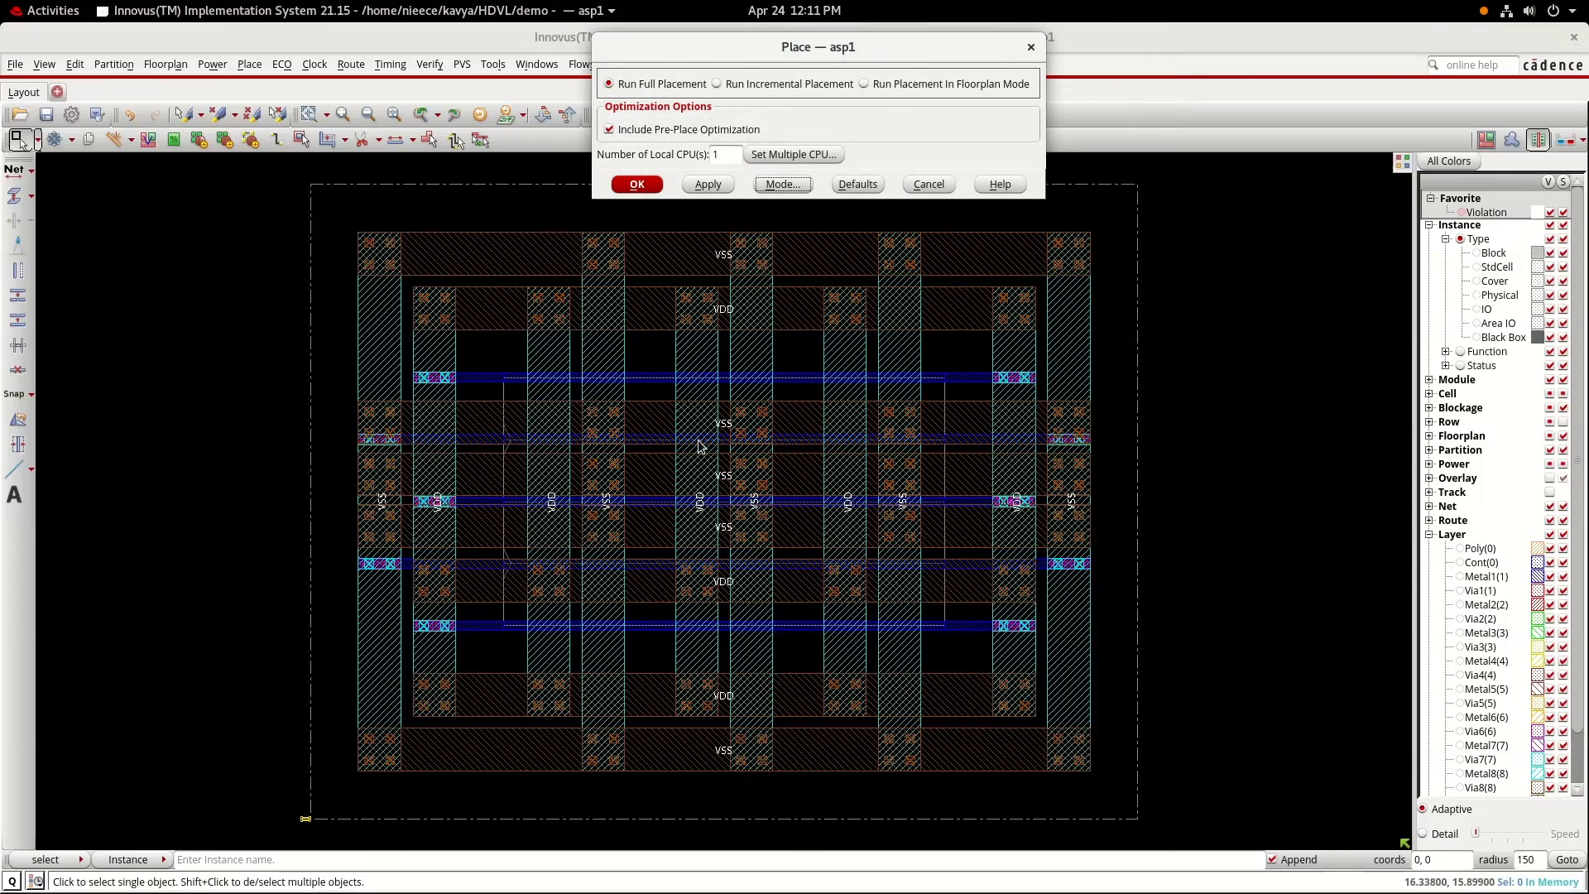
{"action": "left_click", "coordinate": [639, 186]}
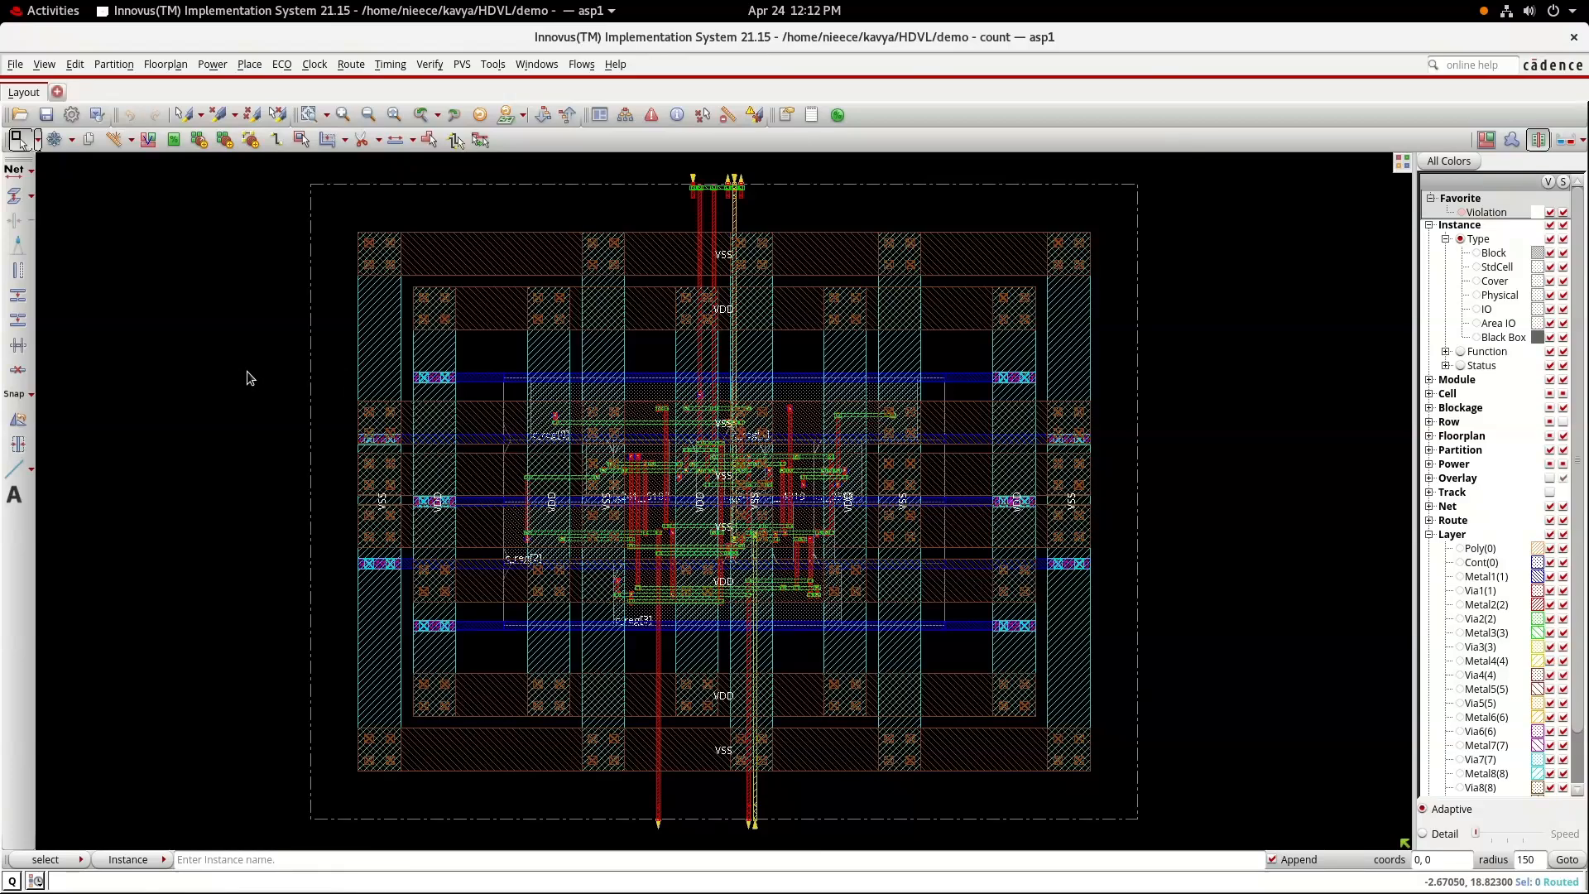
- Save the design in Innovus data format with the file name count1.enc
{"action": "left_click", "coordinate": [14, 65]}
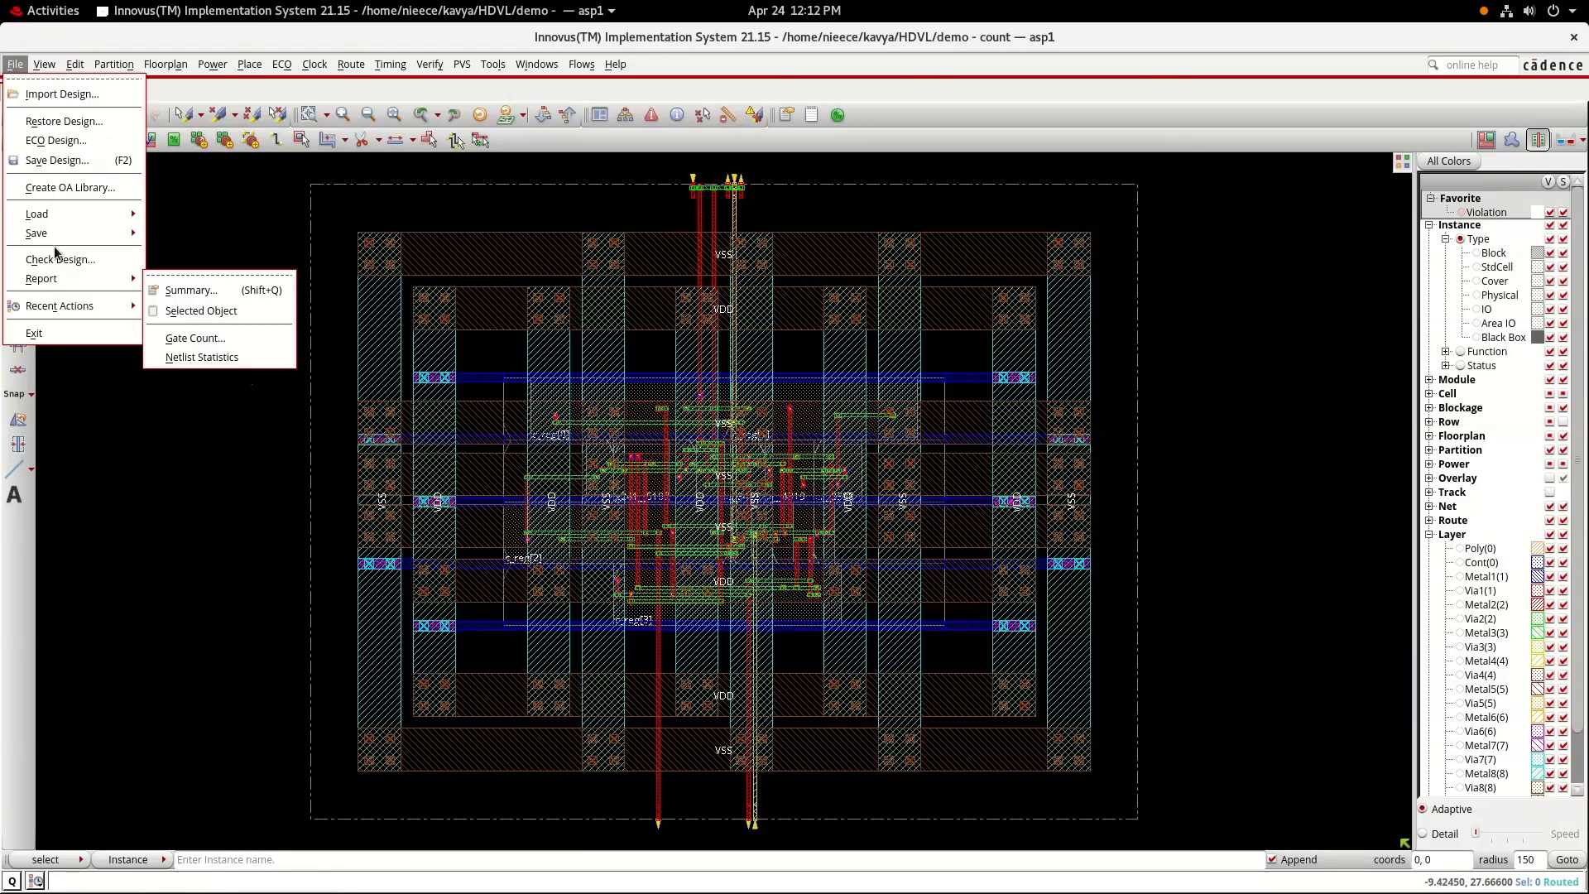
{"action": "mouse_move", "coordinate": [59, 240]}
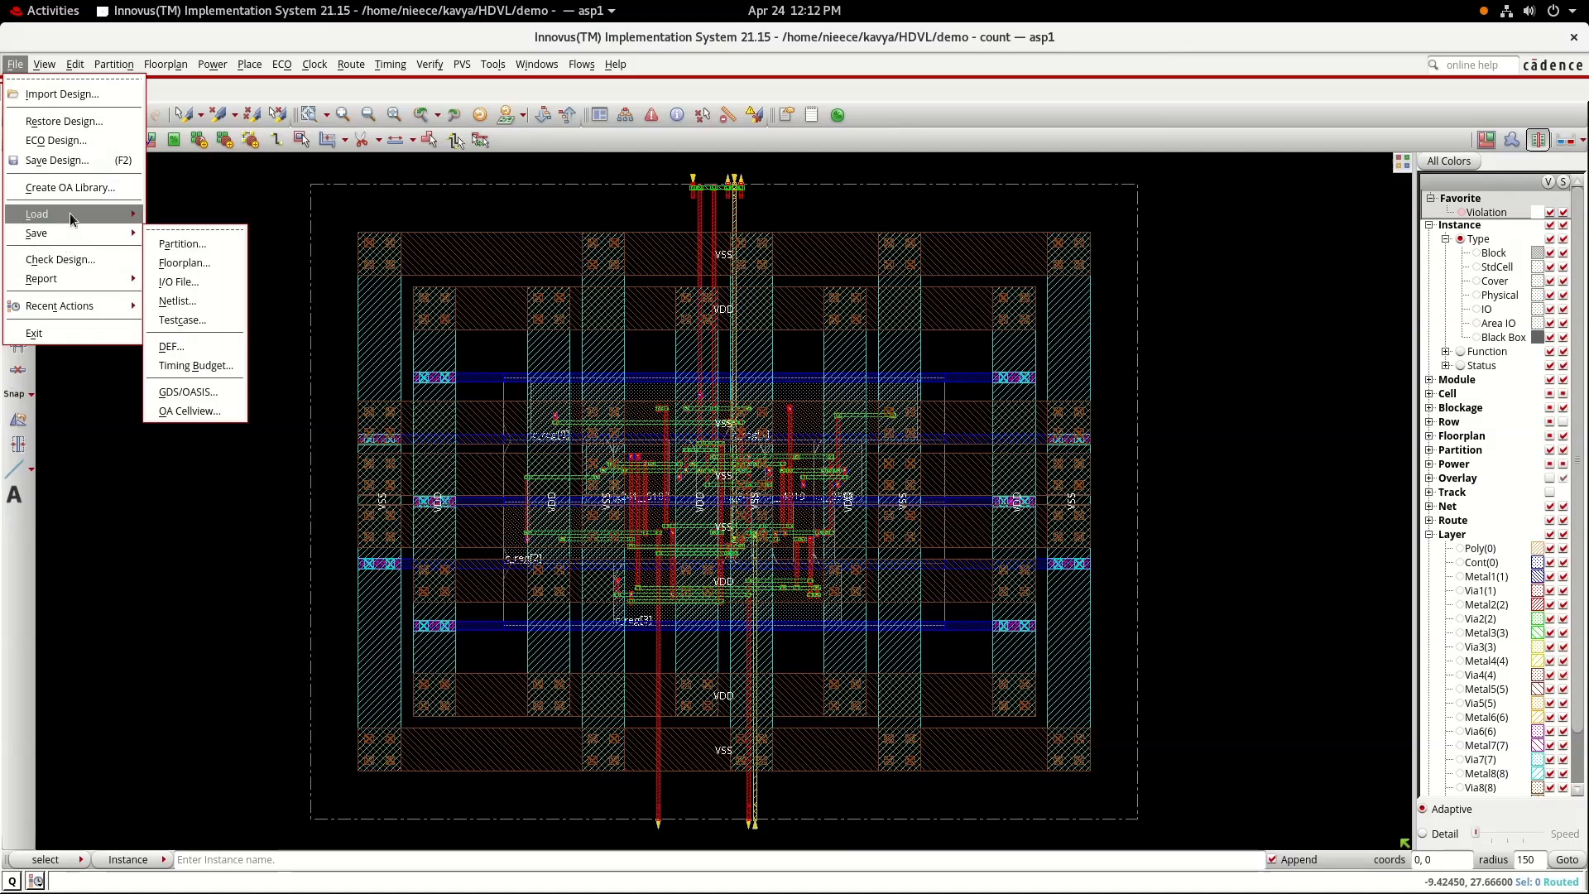
{"action": "left_click", "coordinate": [57, 159]}
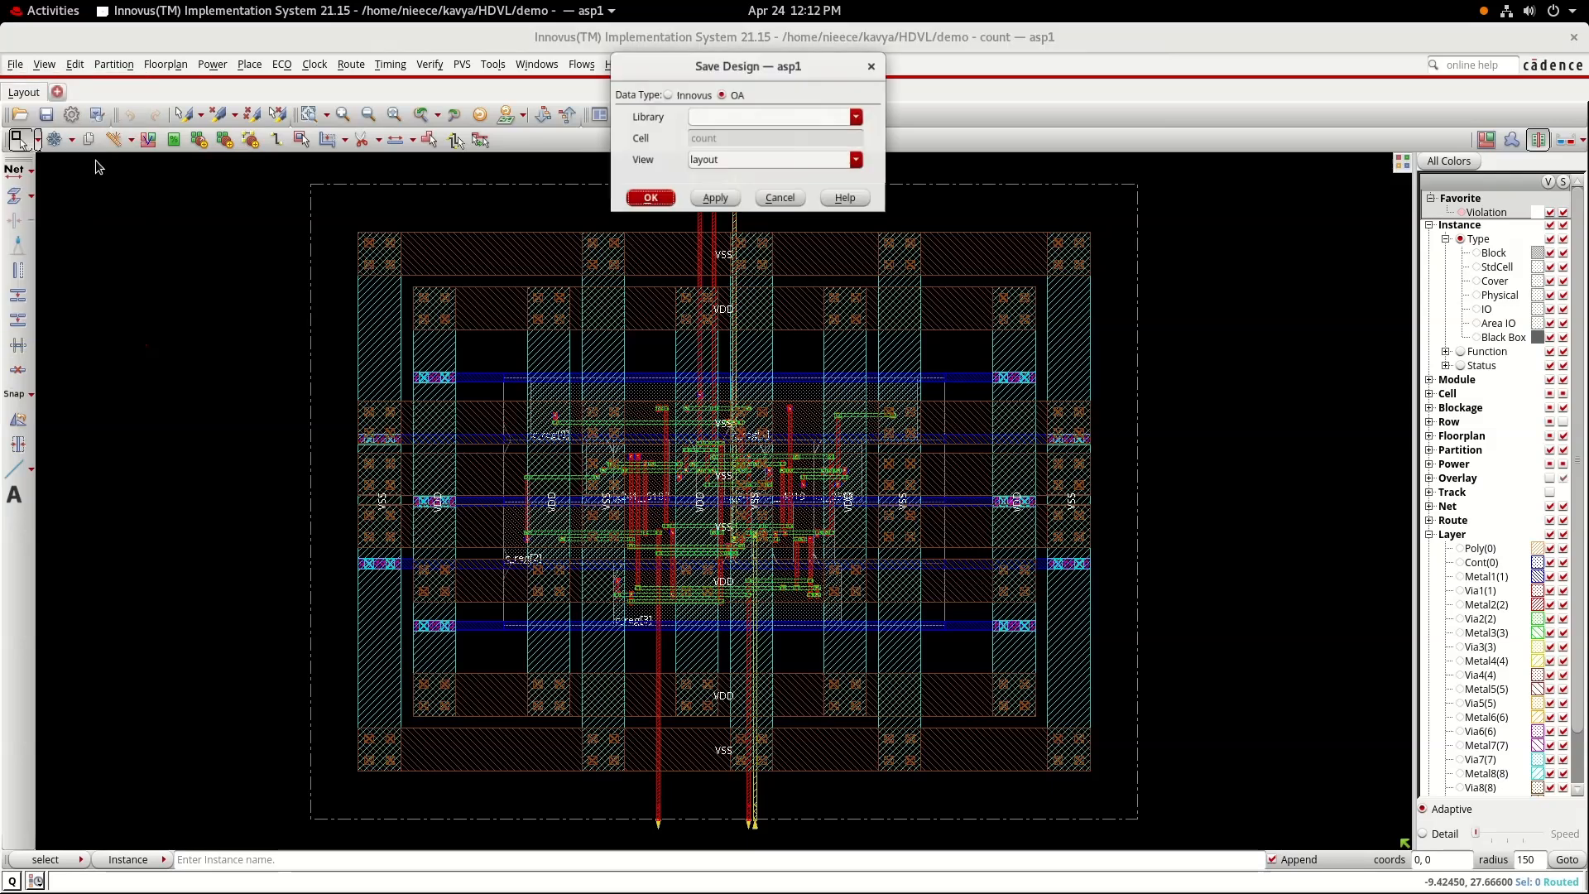
{"action": "left_click", "coordinate": [673, 90]}
{"action": "left_click", "coordinate": [728, 109]}
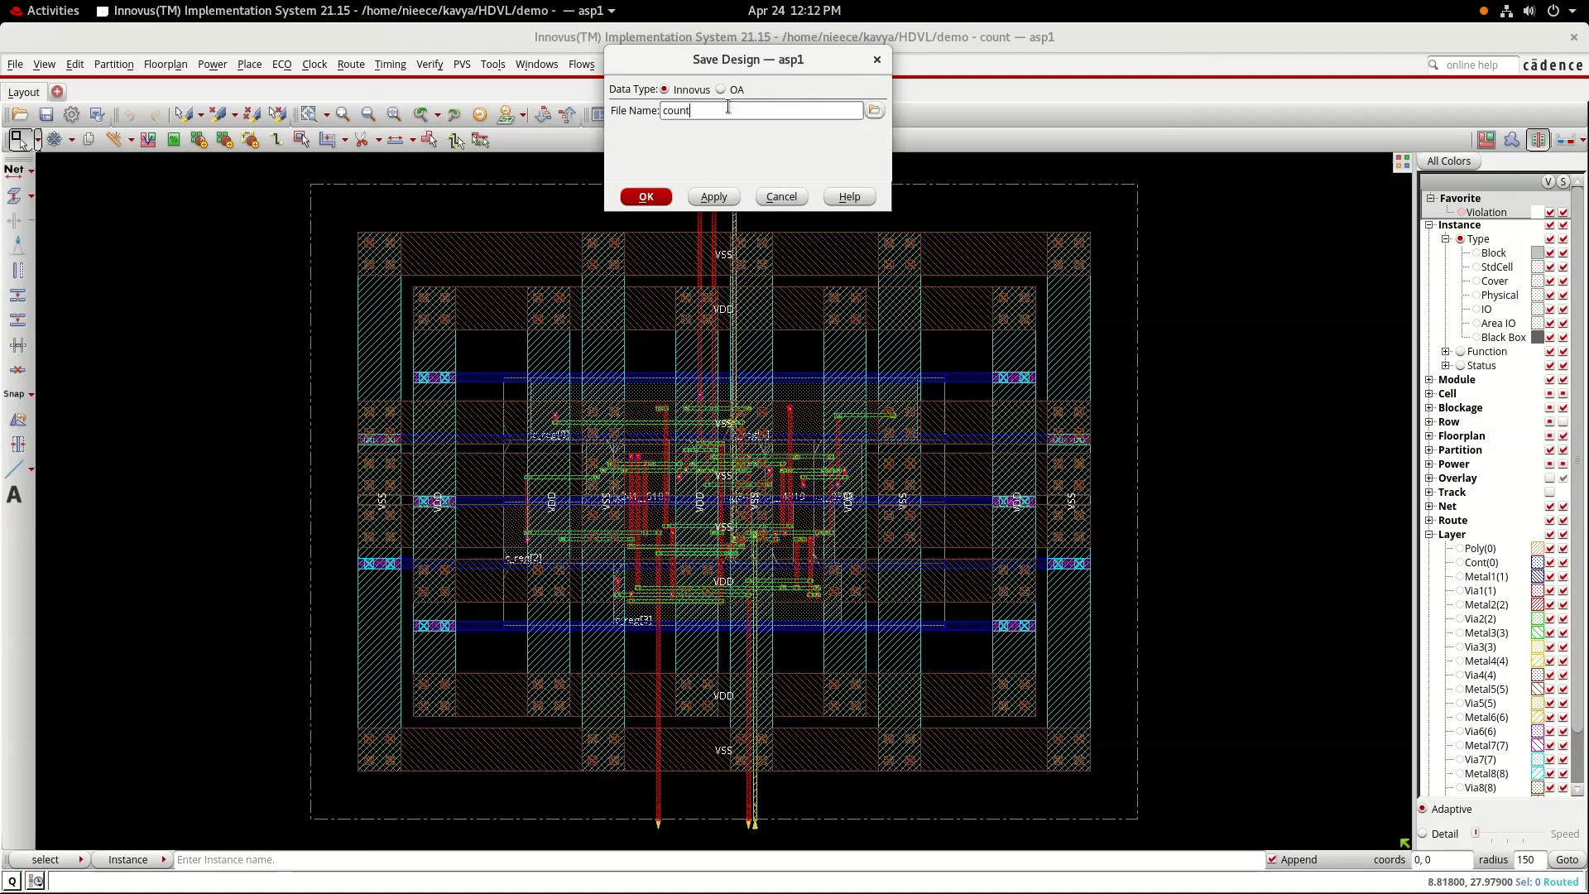
{"action": "type", "text": ".en"}
{"action": "key", "text": "BackSpace"}
{"action": "key", "text": "BackSpace"}
{"action": "type", "text": "1.enc"}
{"action": "left_click", "coordinate": [648, 198]}
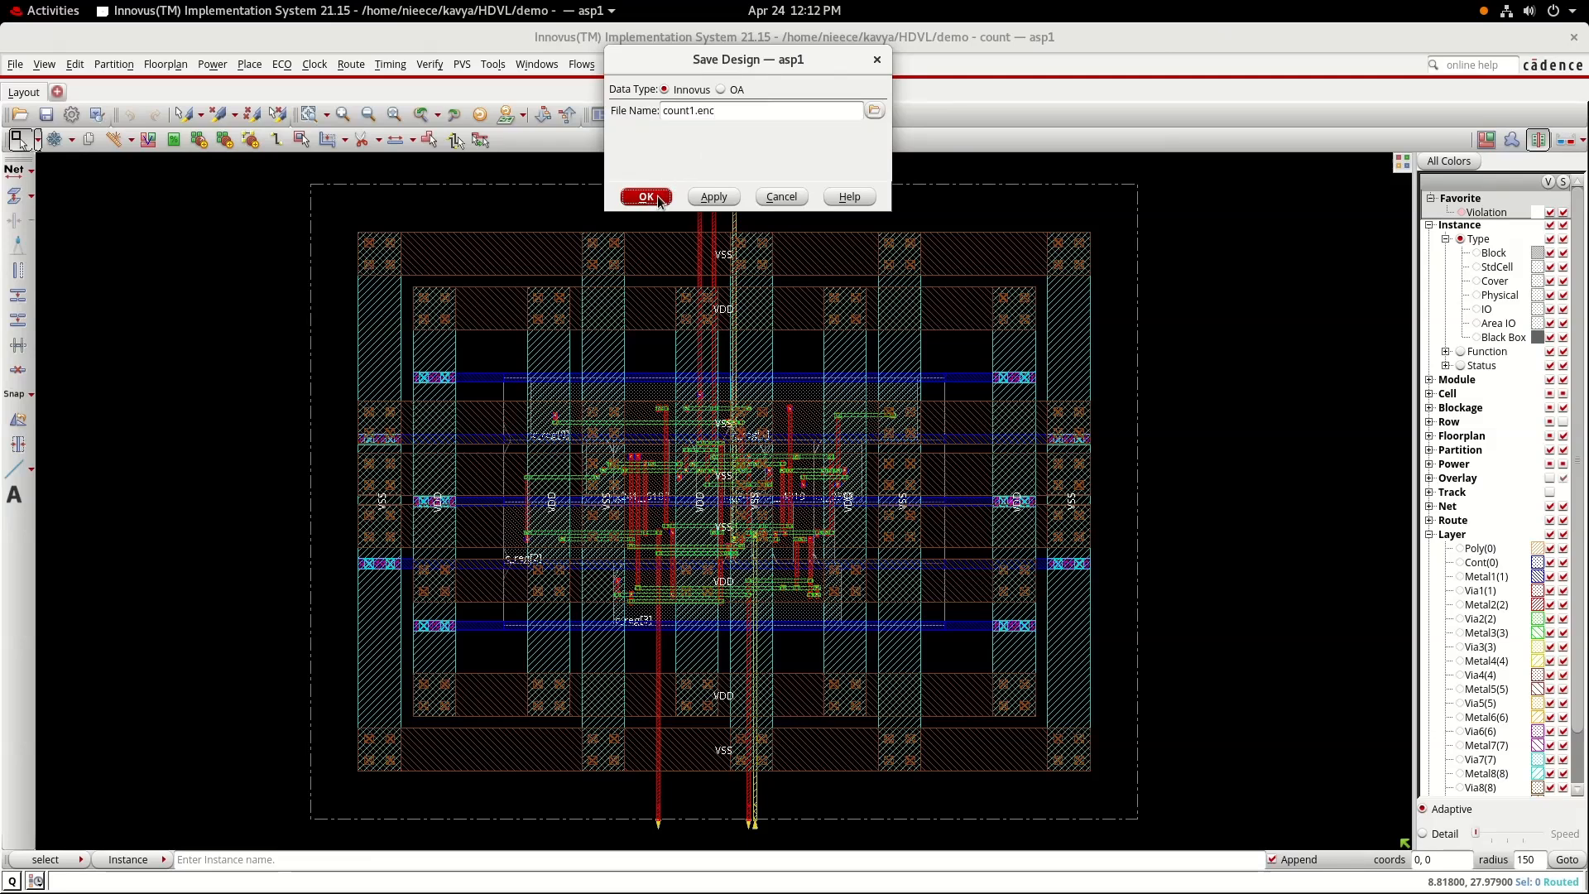
{"action": "left_click", "coordinate": [659, 198]}
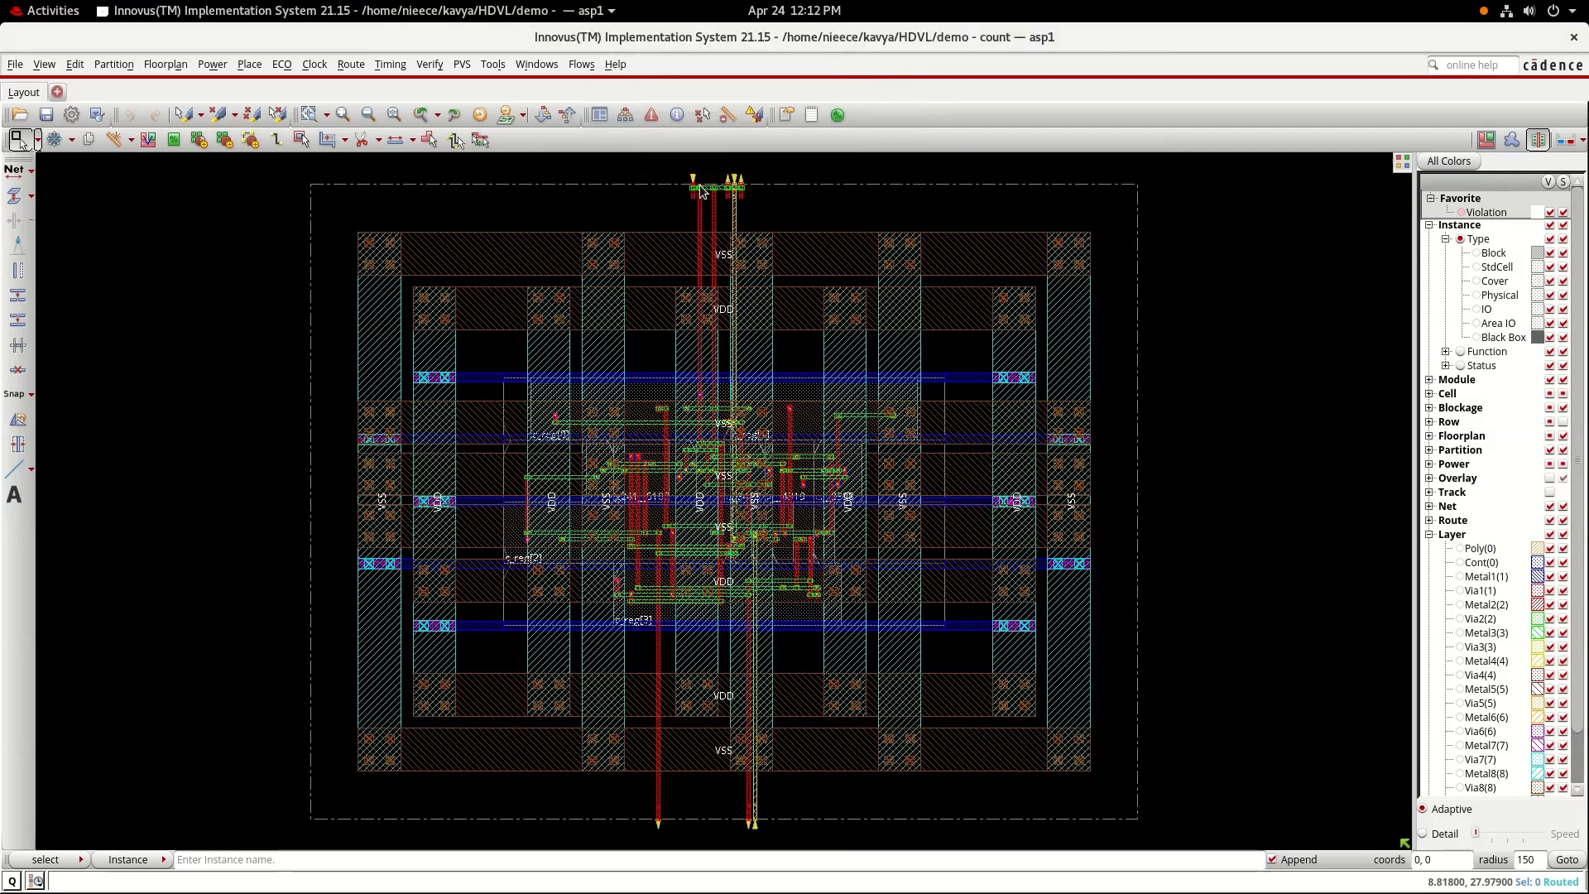